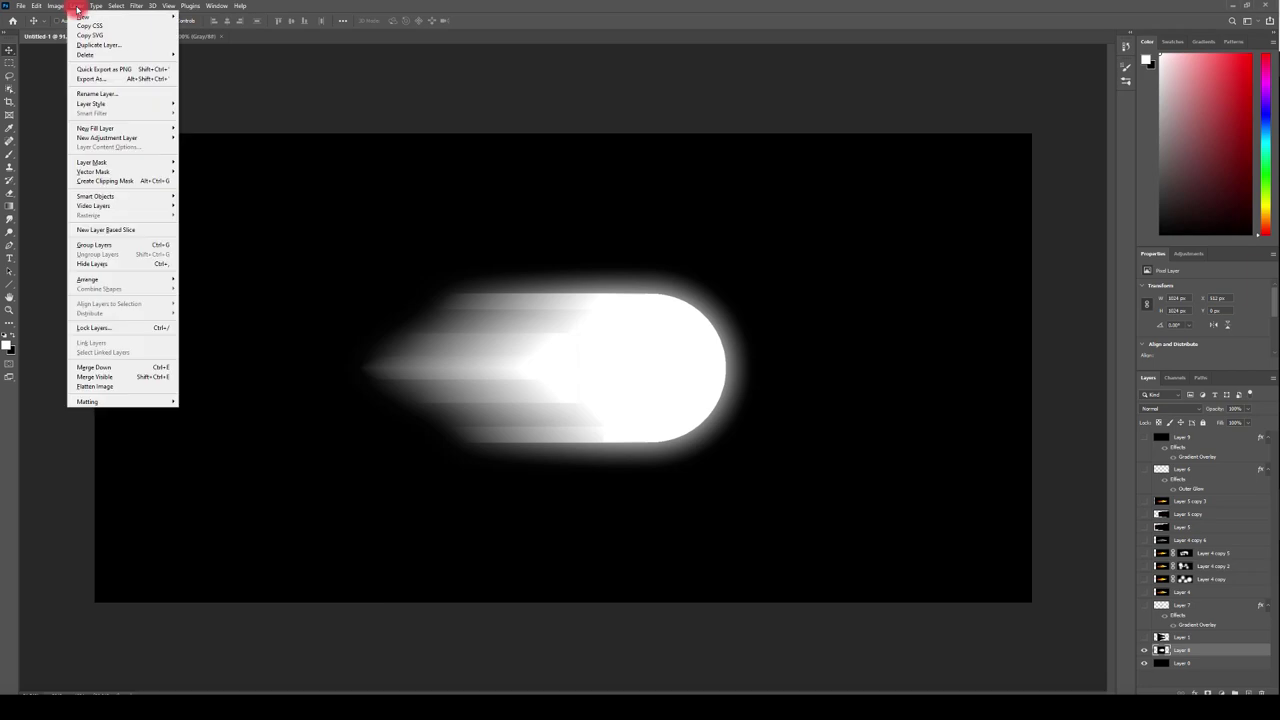
- Check the fireball document's canvas size without changing it
{"action": "mouse_move", "coordinate": [55, 6]}
{"action": "left_click", "coordinate": [61, 91]}
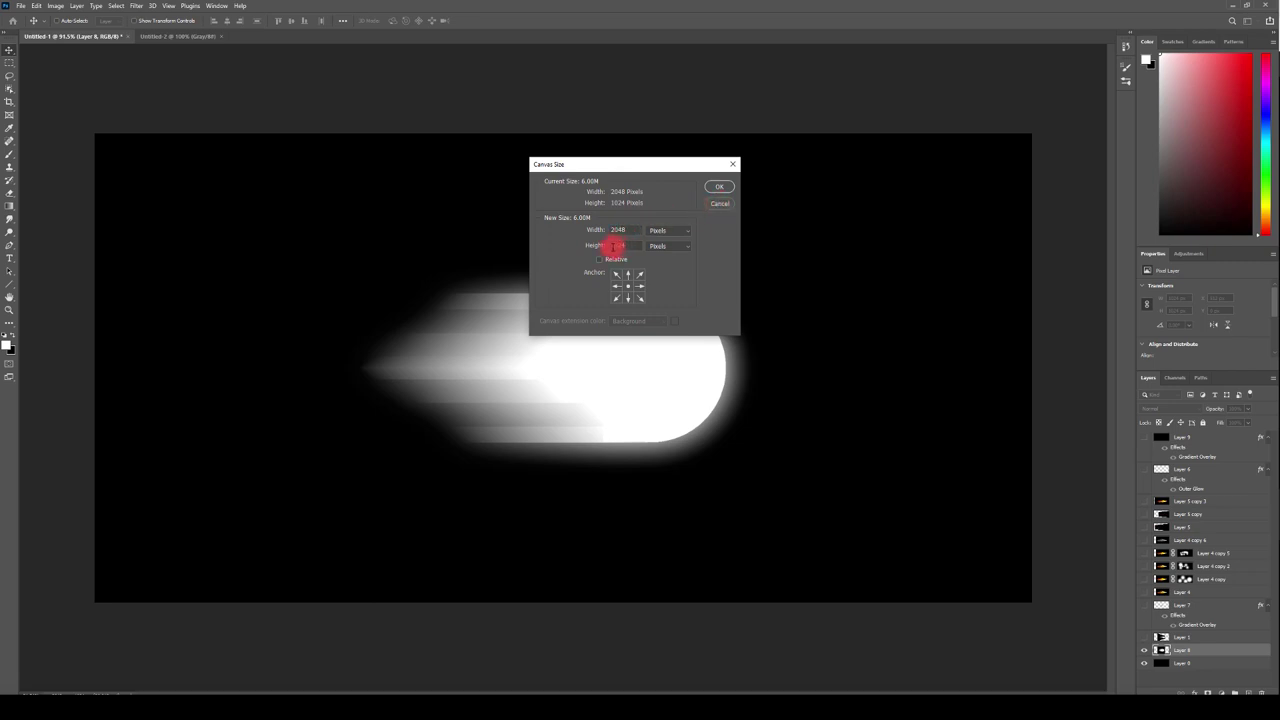
{"action": "left_click", "coordinate": [719, 203]}
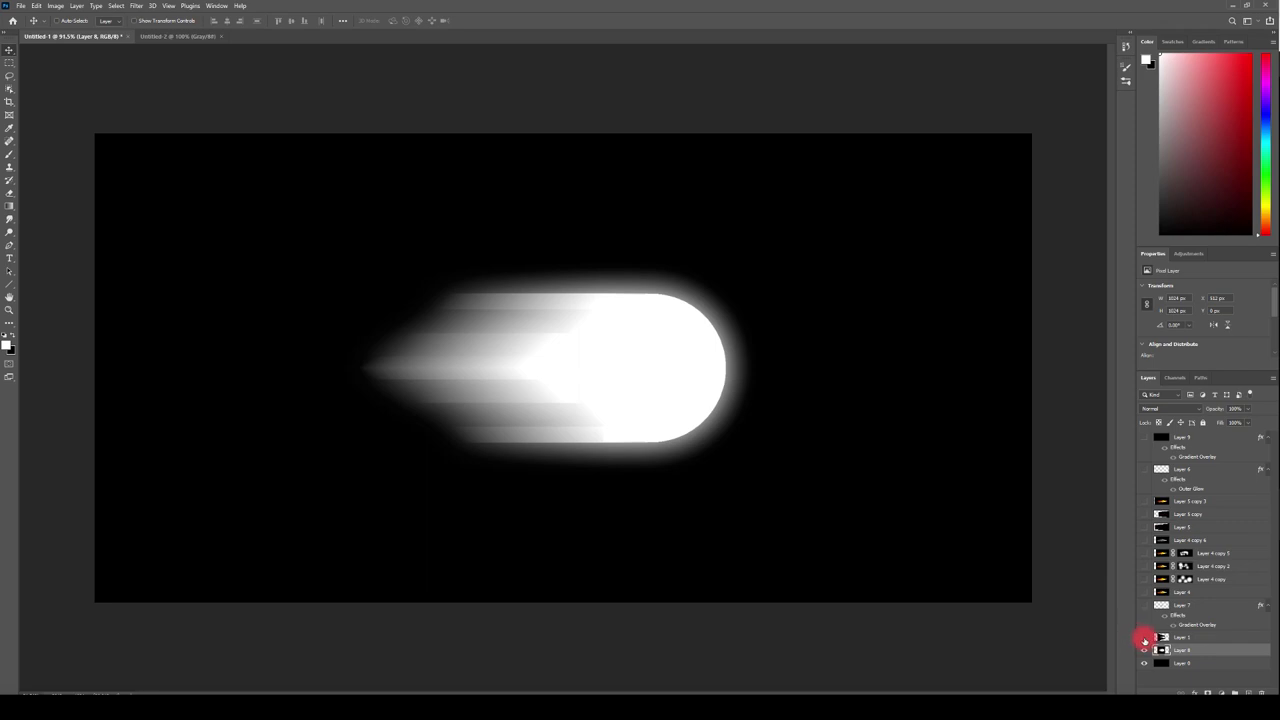
- Show the hidden Layer 1, Layer 7, Layer 4 and its three masked copies one at a time
{"action": "left_click", "coordinate": [1144, 637]}
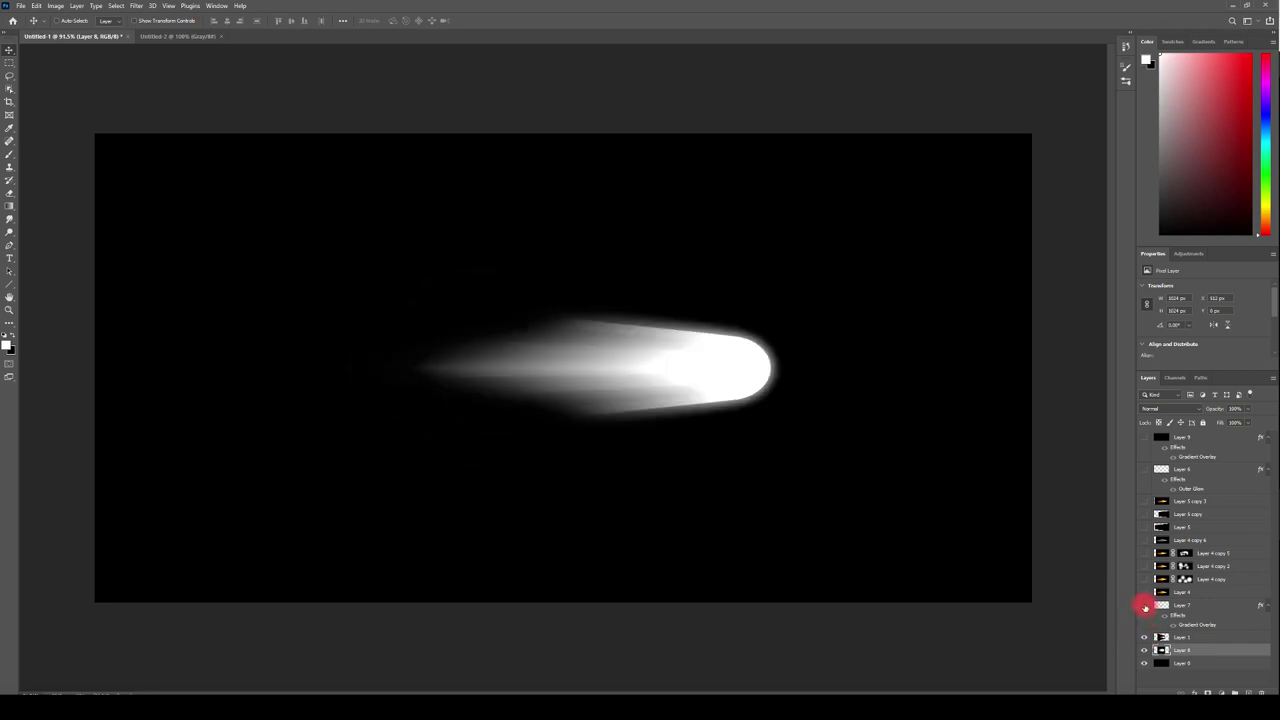
{"action": "left_click", "coordinate": [1145, 607]}
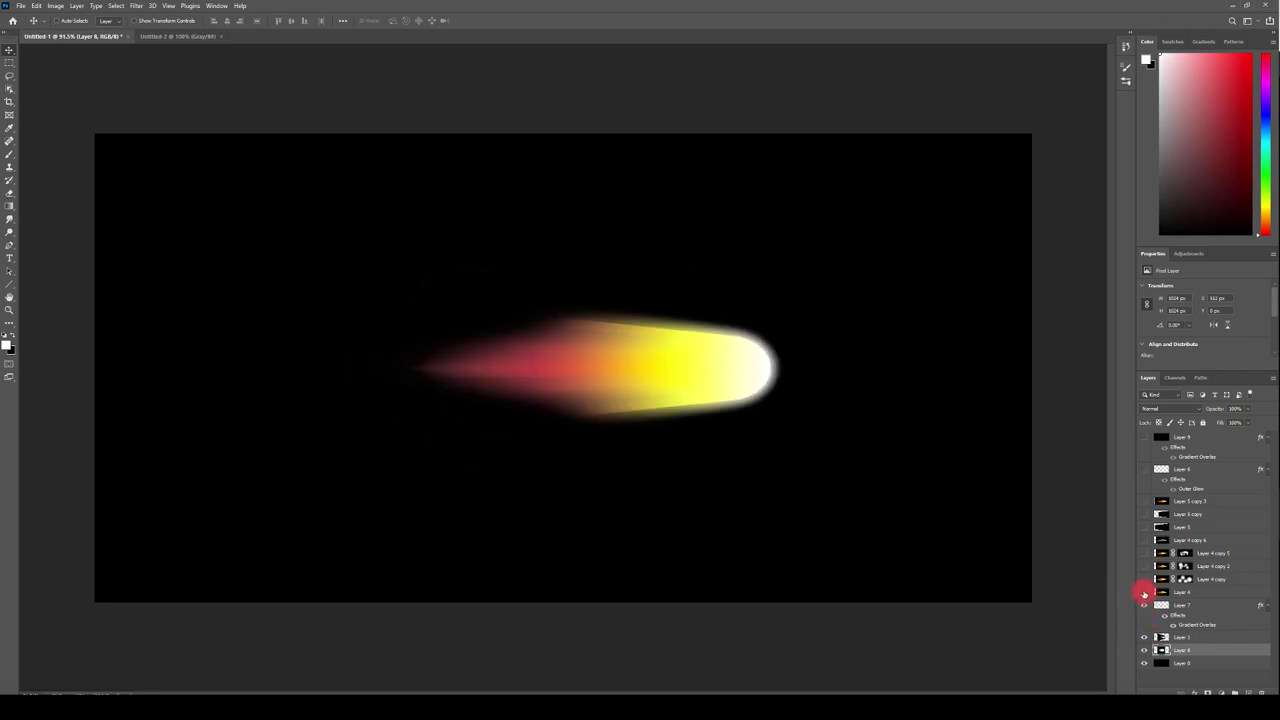
{"action": "left_click", "coordinate": [1144, 593]}
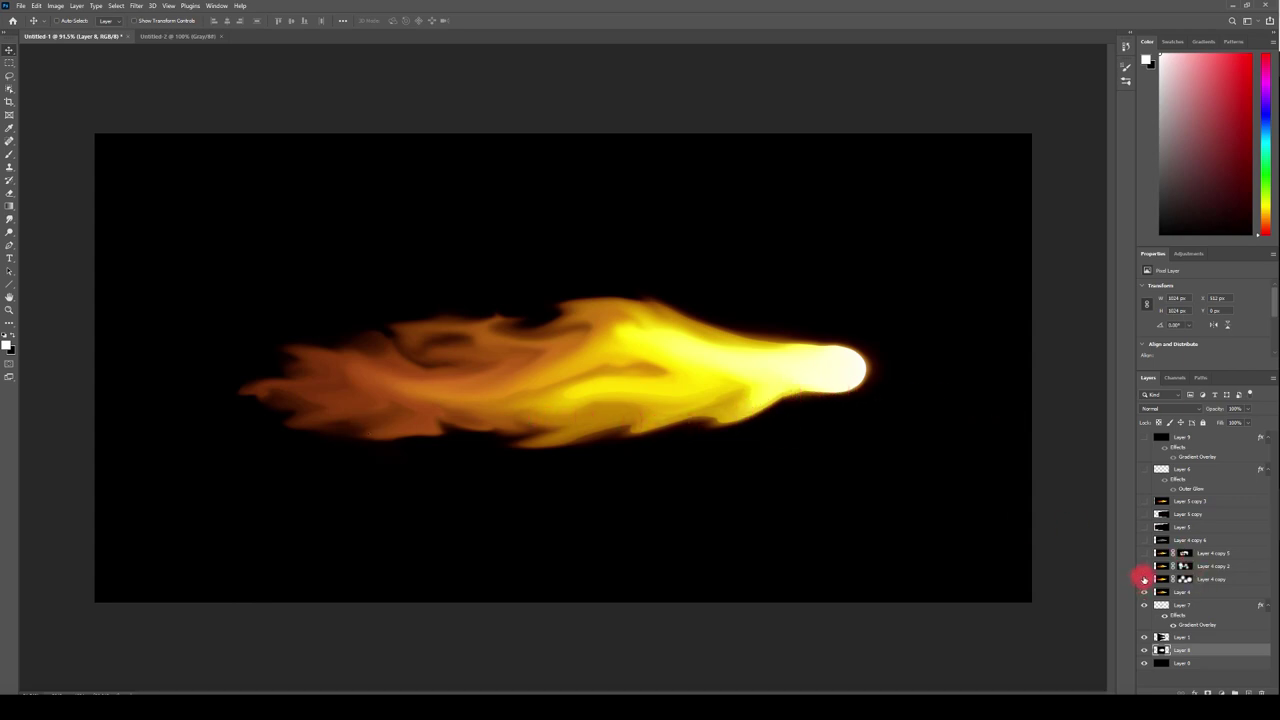
{"action": "left_click", "coordinate": [1144, 579]}
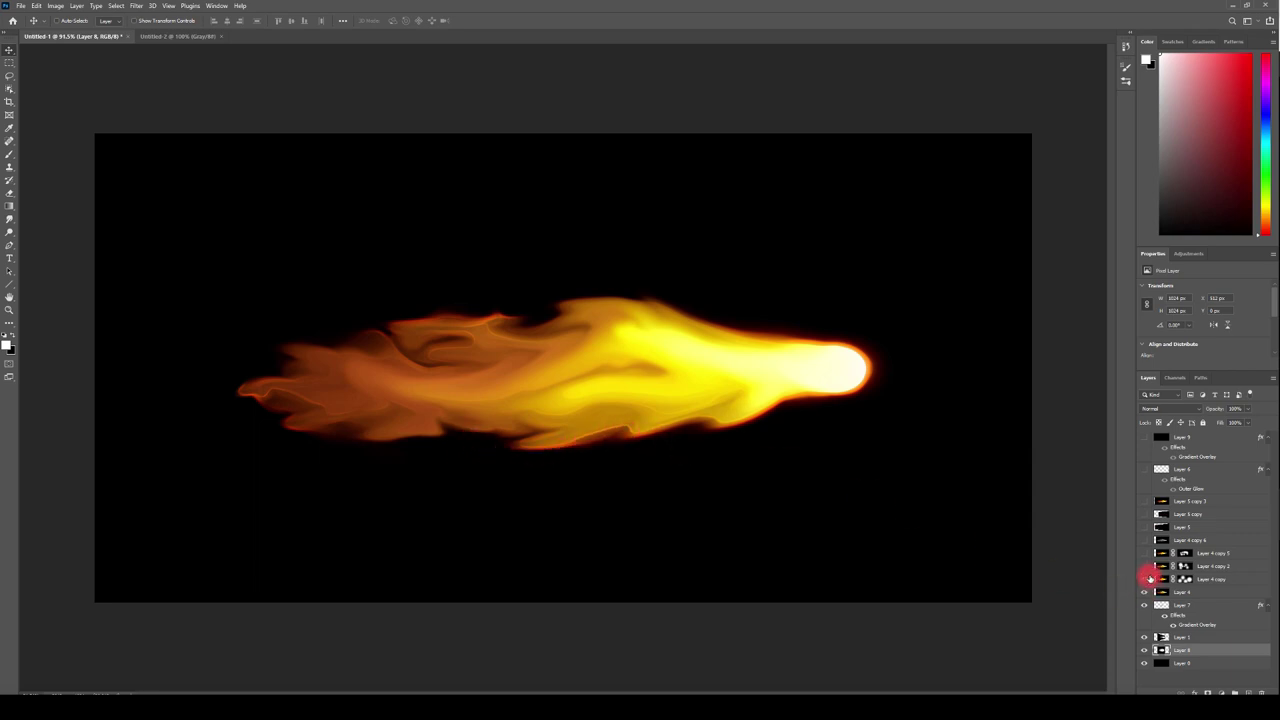
{"action": "left_click", "coordinate": [1145, 567]}
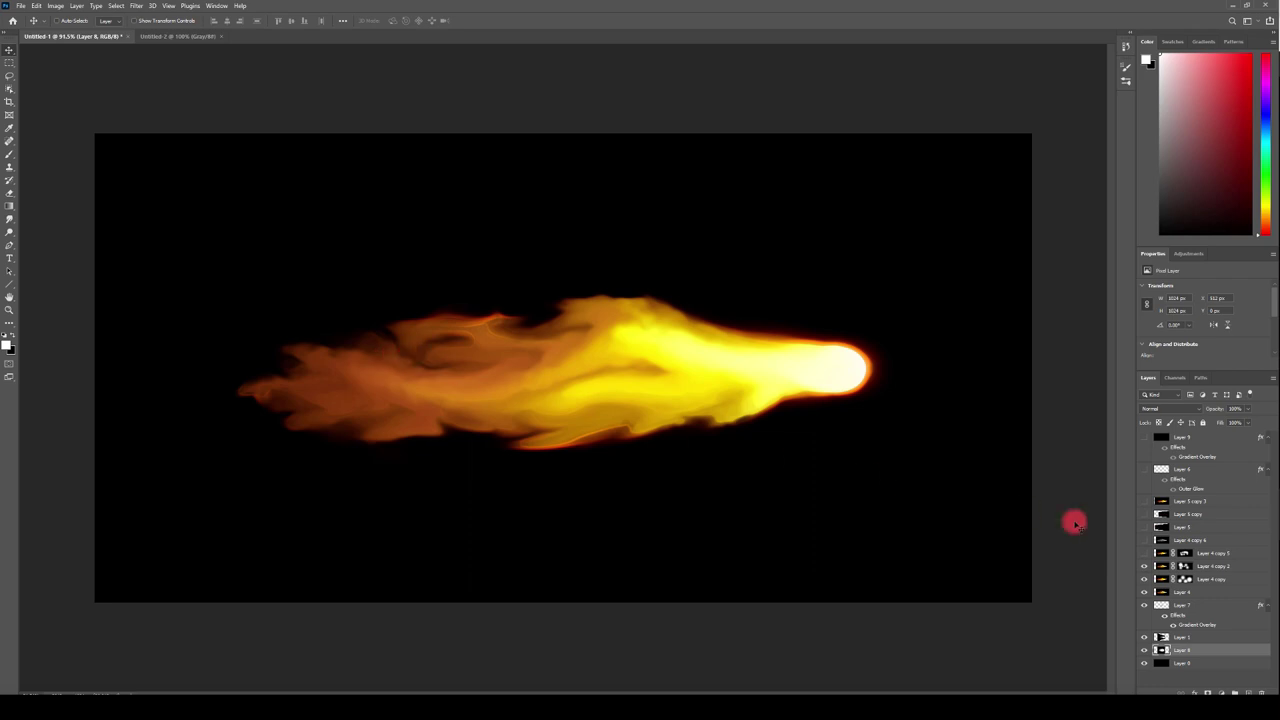
{"action": "left_click", "coordinate": [1145, 558]}
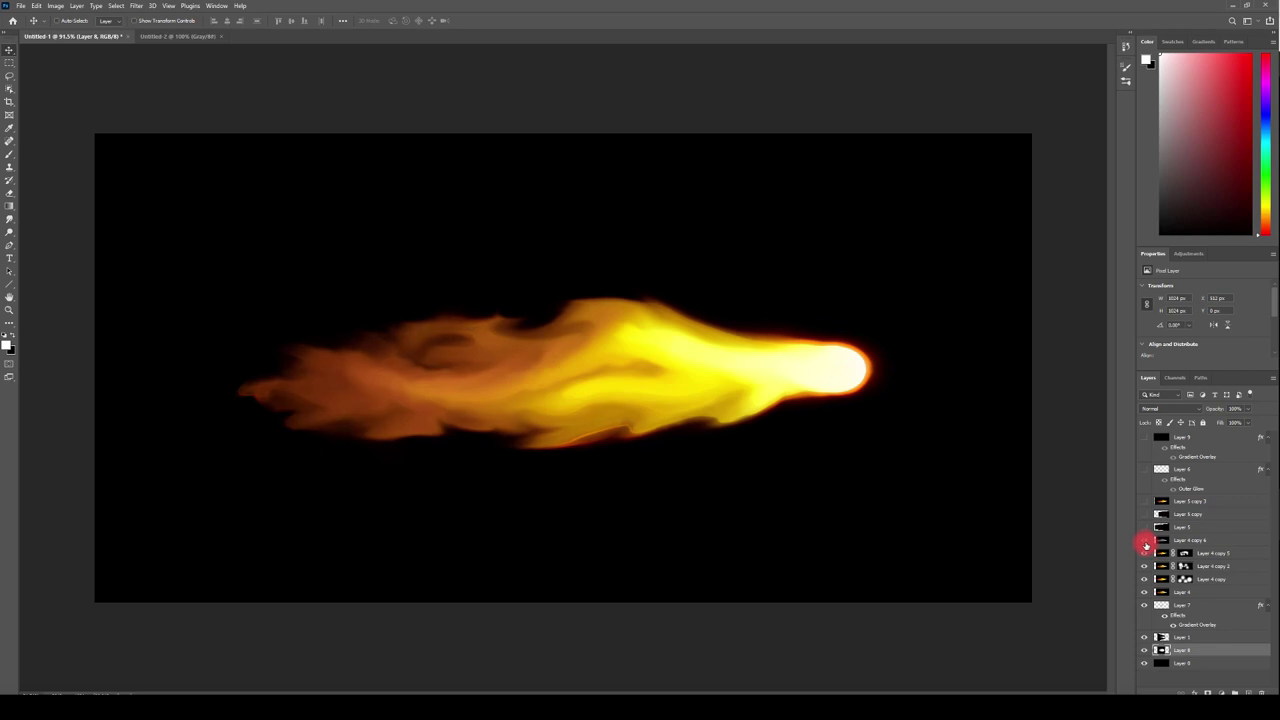
- Show the remaining hidden layers from Layer 4 copy 6 up to Layer 9 in stacking order
{"action": "left_click", "coordinate": [1144, 527]}
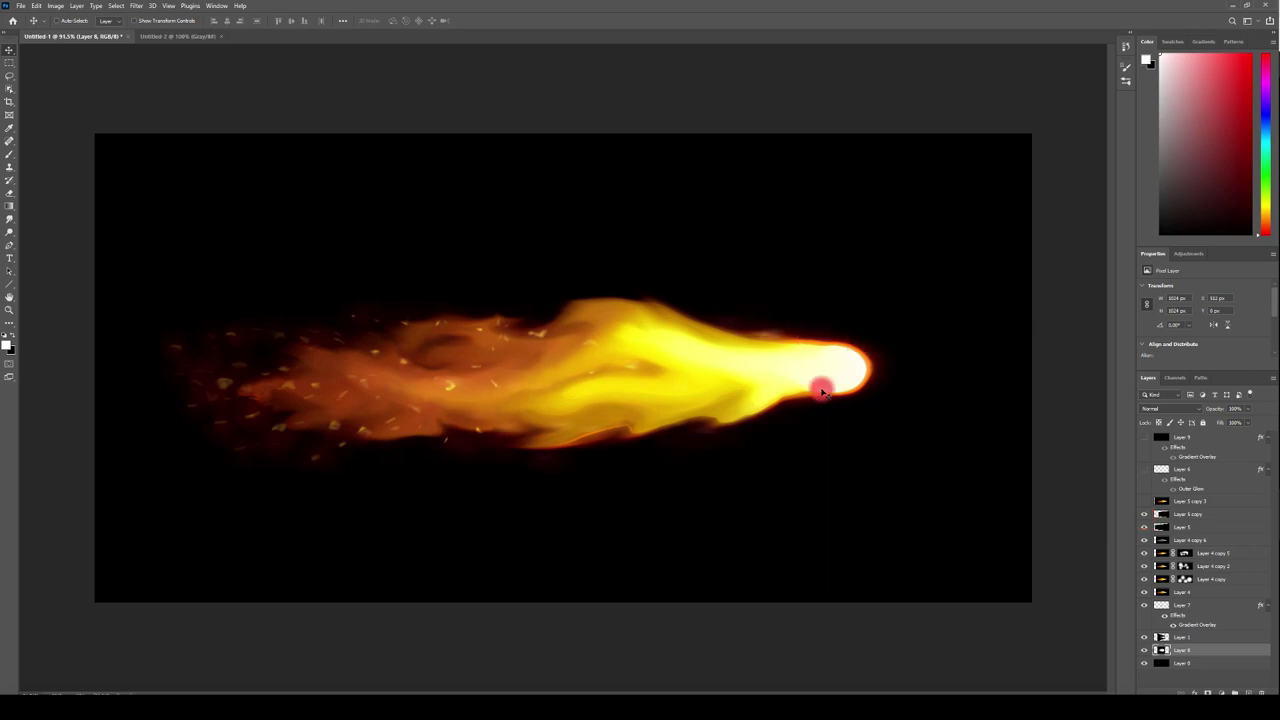
{"action": "left_click", "coordinate": [1146, 501]}
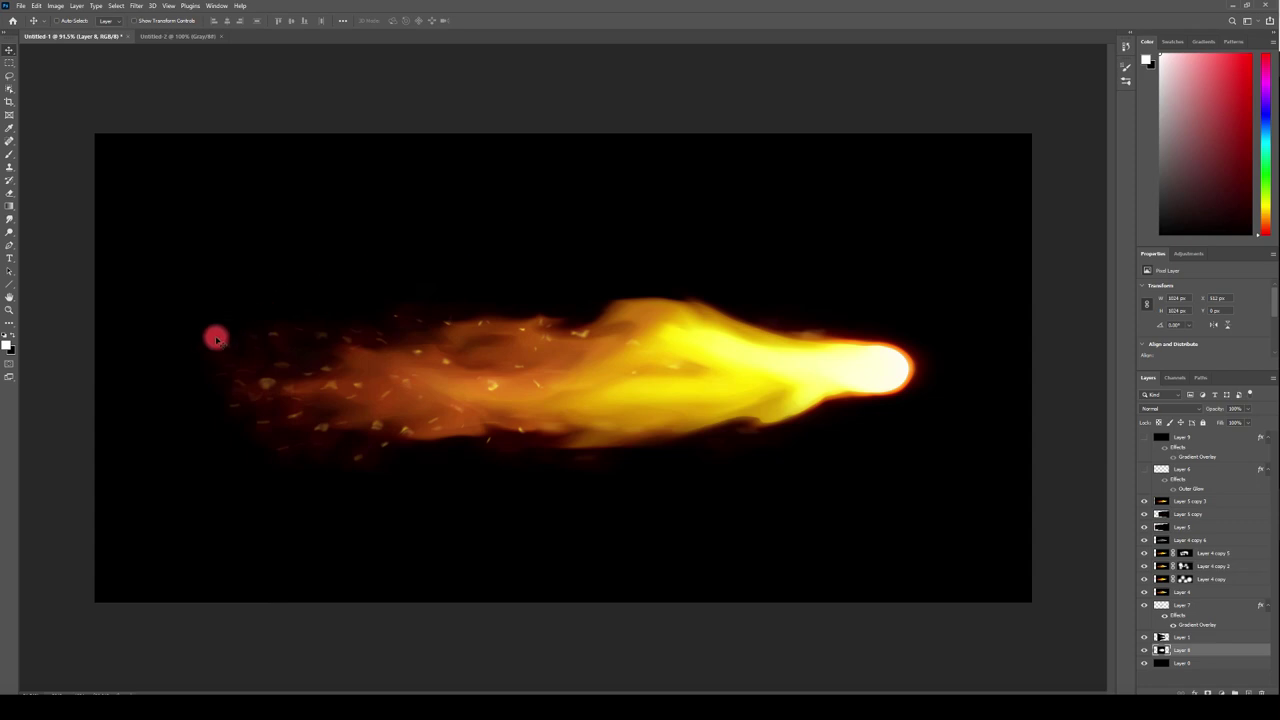
{"action": "left_click", "coordinate": [1143, 470]}
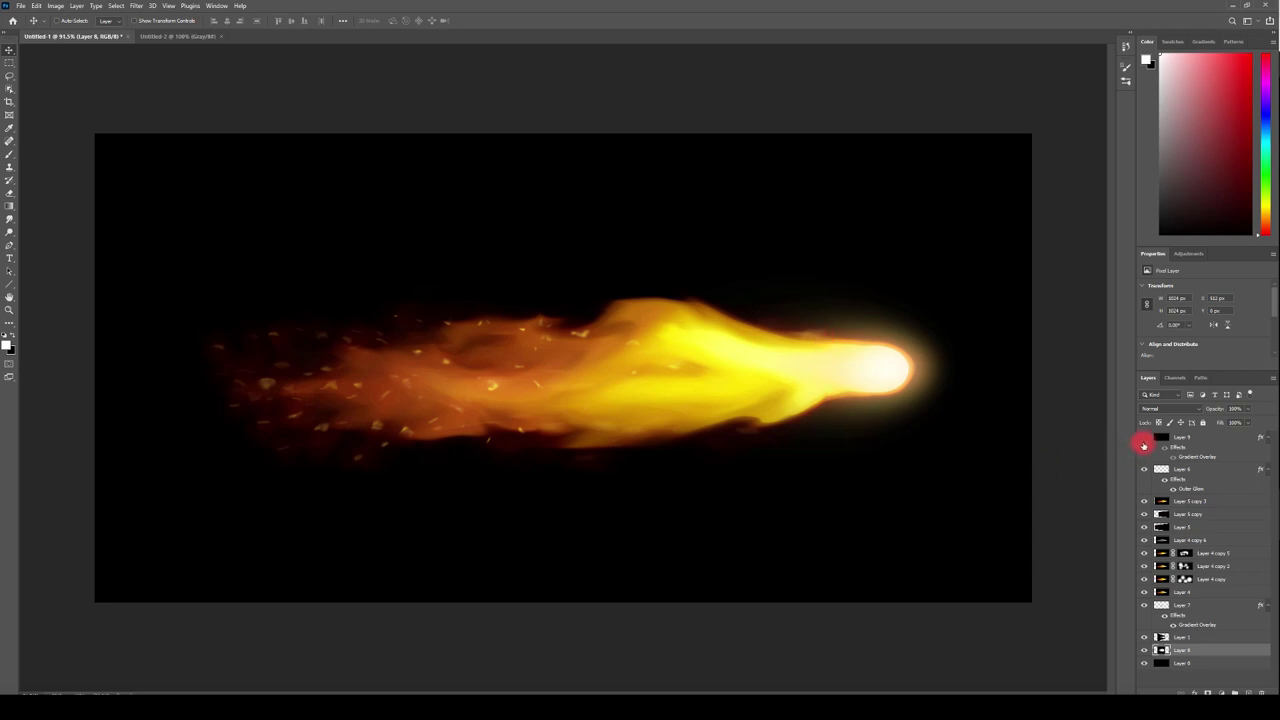
{"action": "left_click", "coordinate": [1144, 440]}
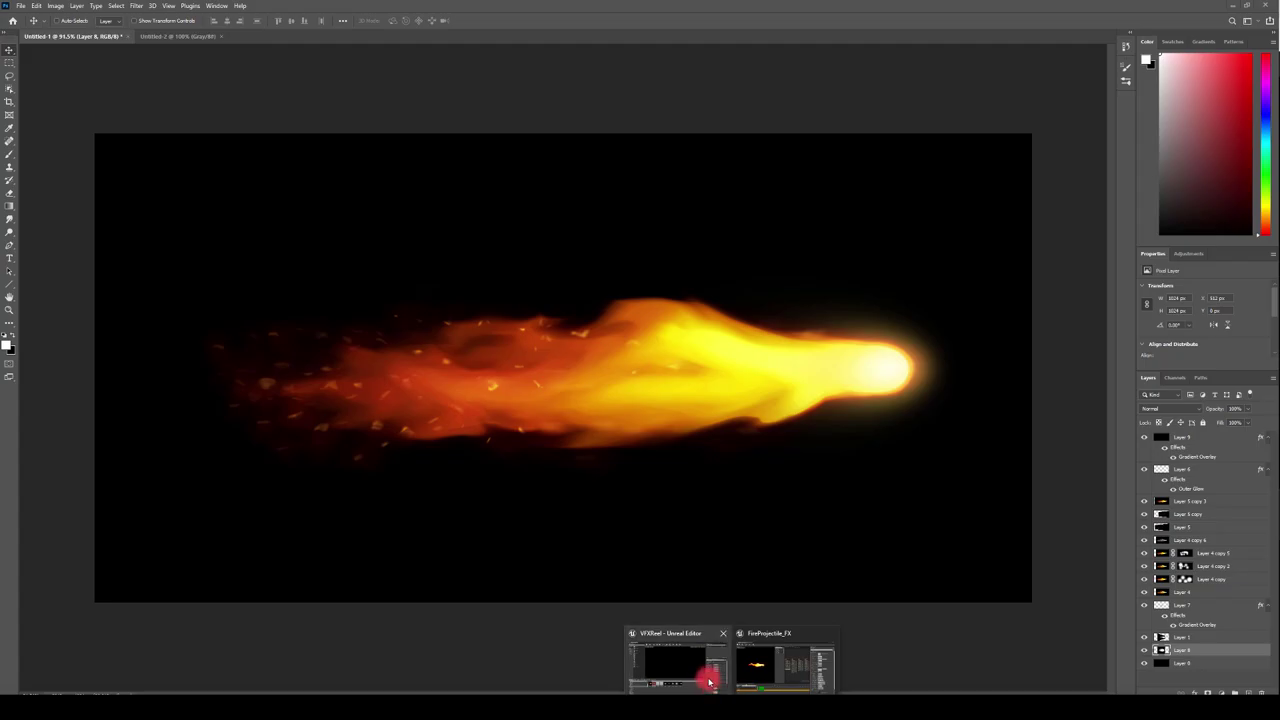
- Switch to FireProjectile_FX in Unreal Editor and preview it with the LensBright, Lens and Dust emitters disabled, re-enabling them one at a time
{"action": "left_click", "coordinate": [710, 665]}
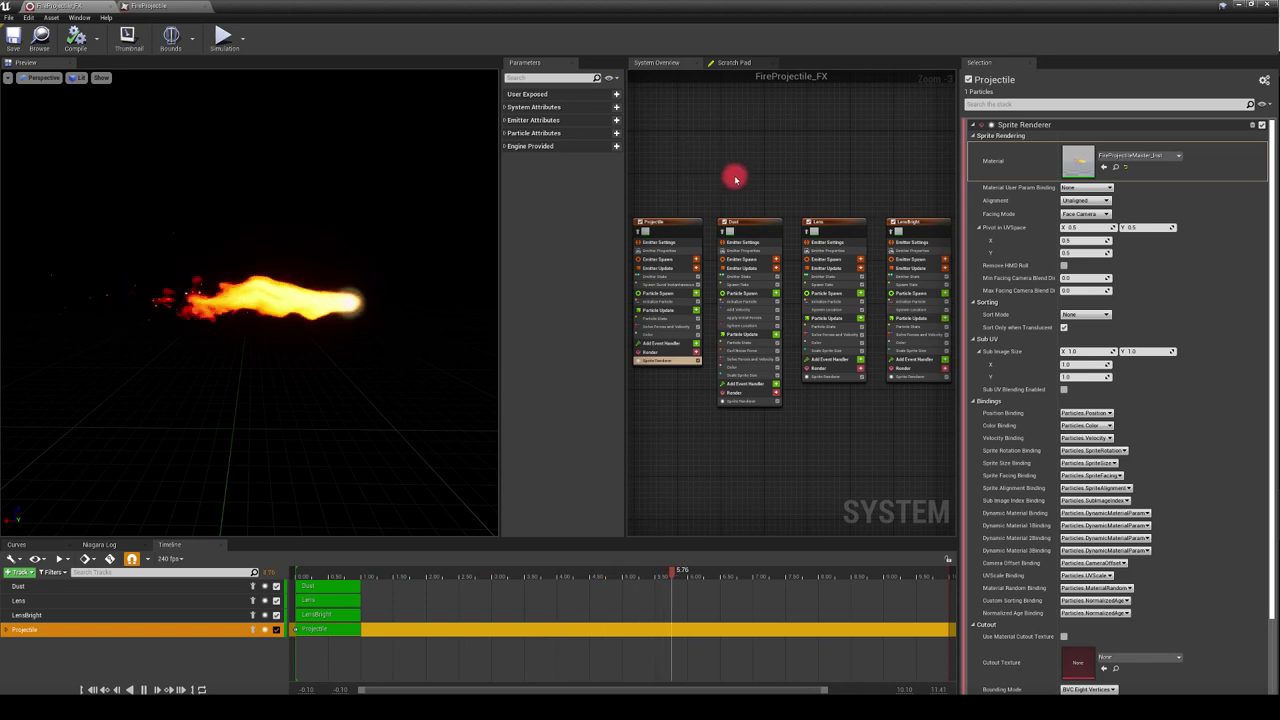
{"action": "left_click", "coordinate": [891, 222]}
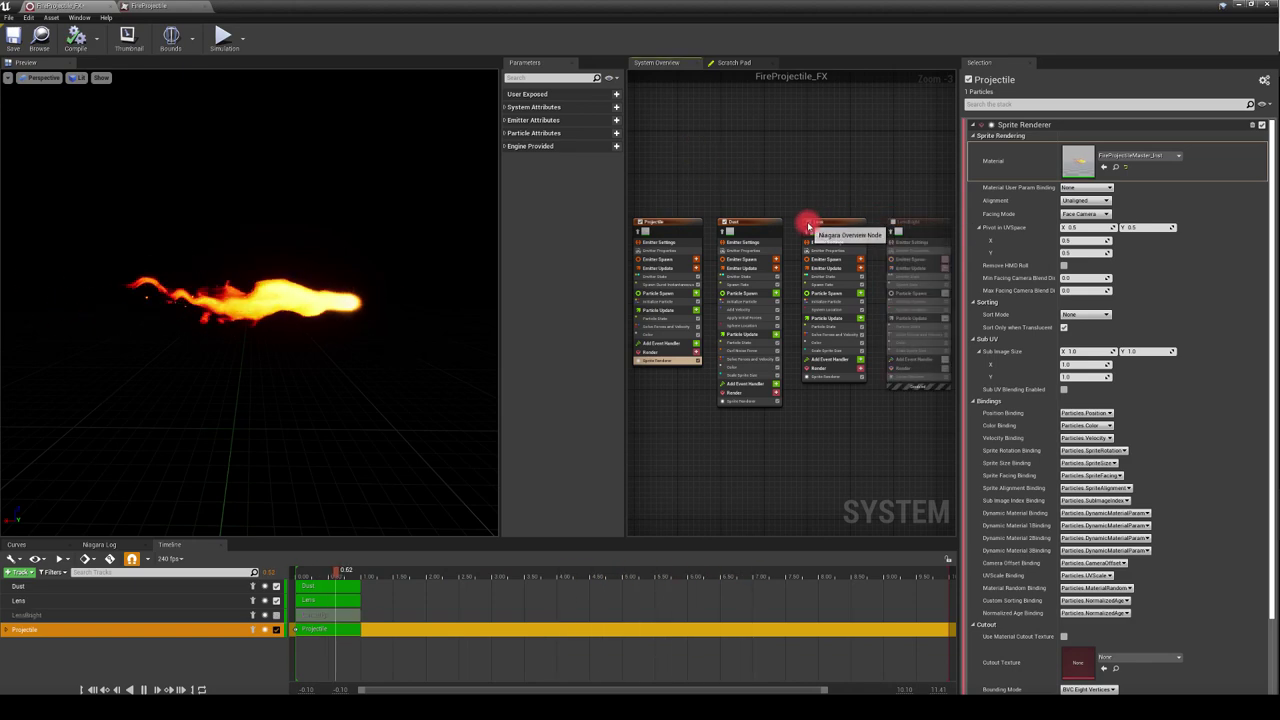
{"action": "left_click", "coordinate": [807, 222]}
{"action": "left_click", "coordinate": [724, 223]}
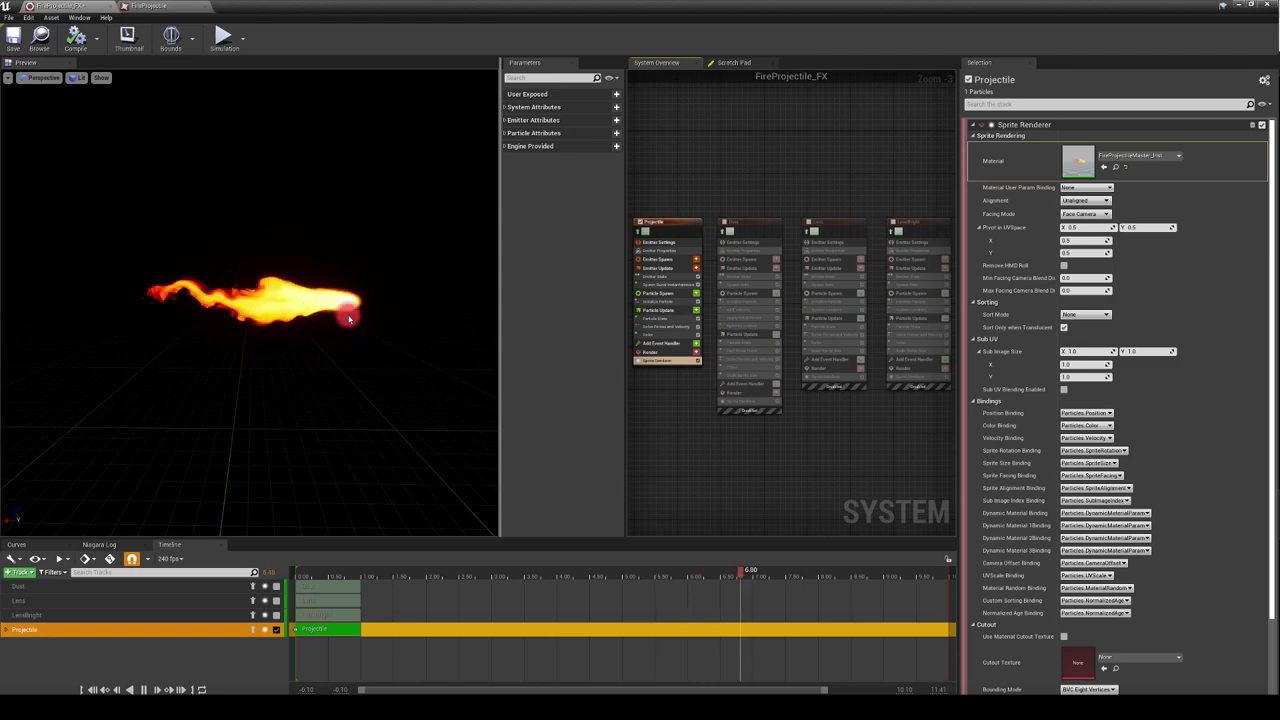
{"action": "left_click", "coordinate": [724, 223]}
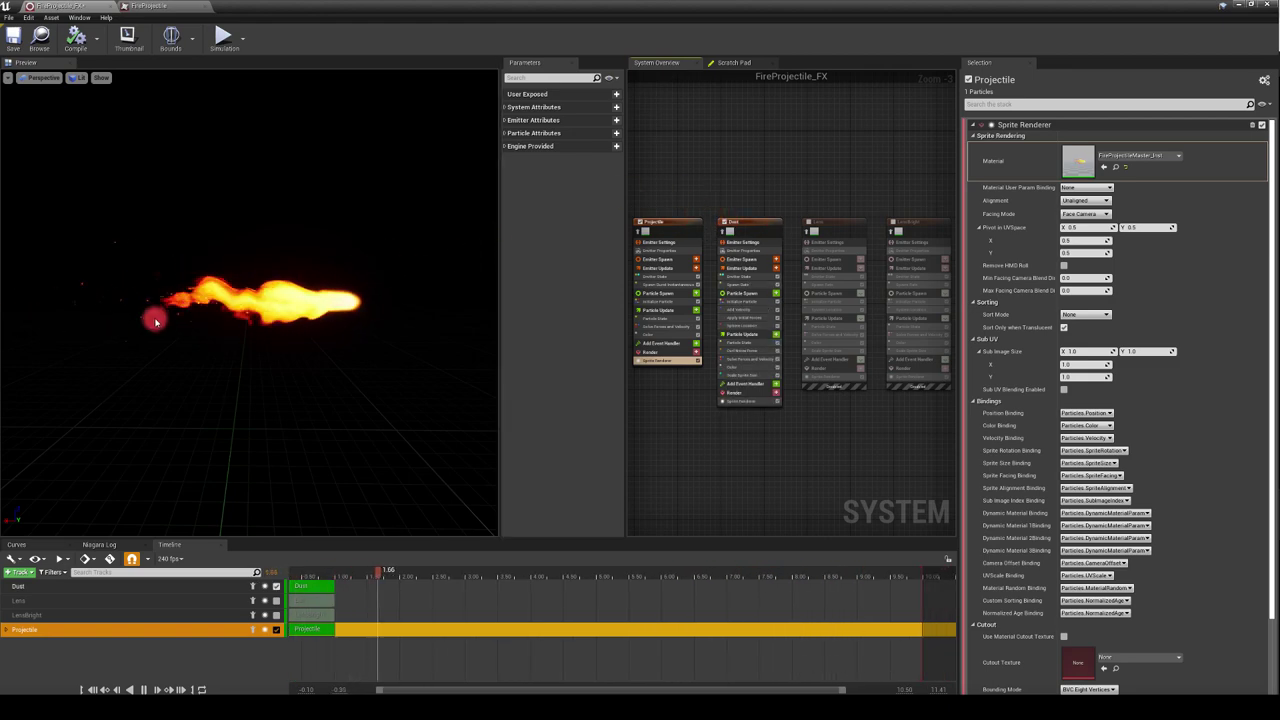
{"action": "left_click", "coordinate": [808, 222]}
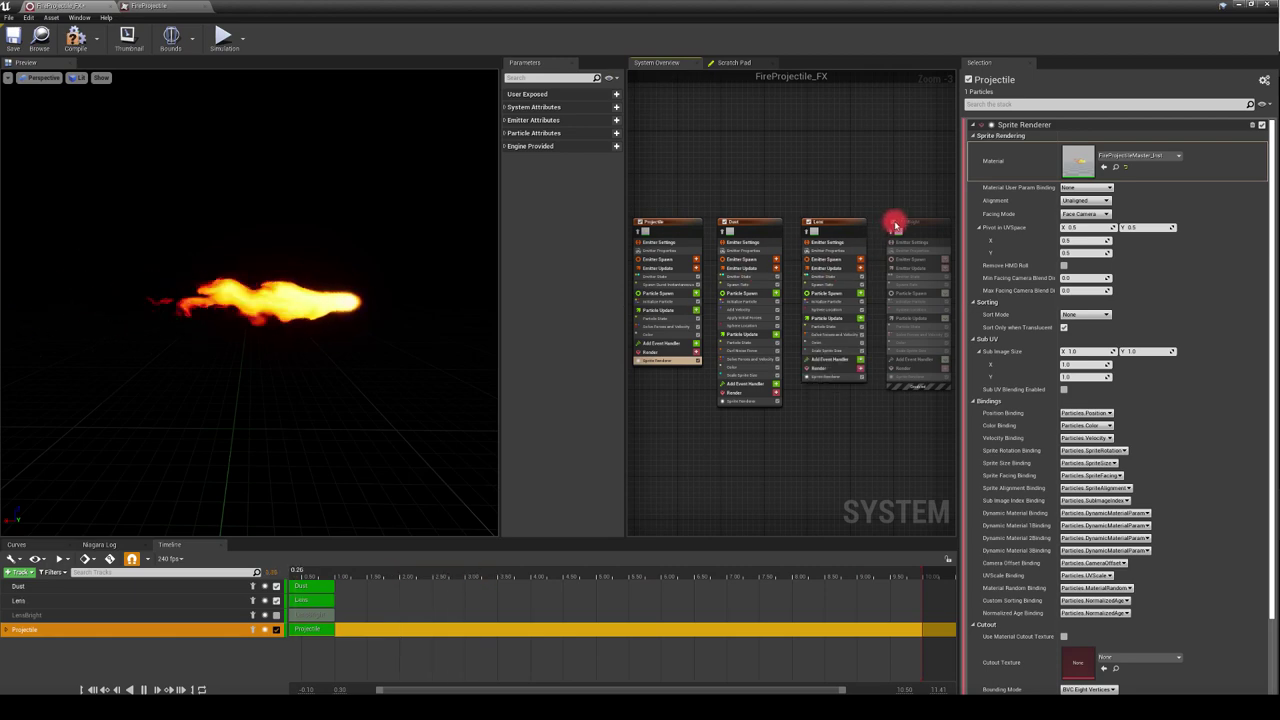
{"action": "left_click", "coordinate": [893, 222]}
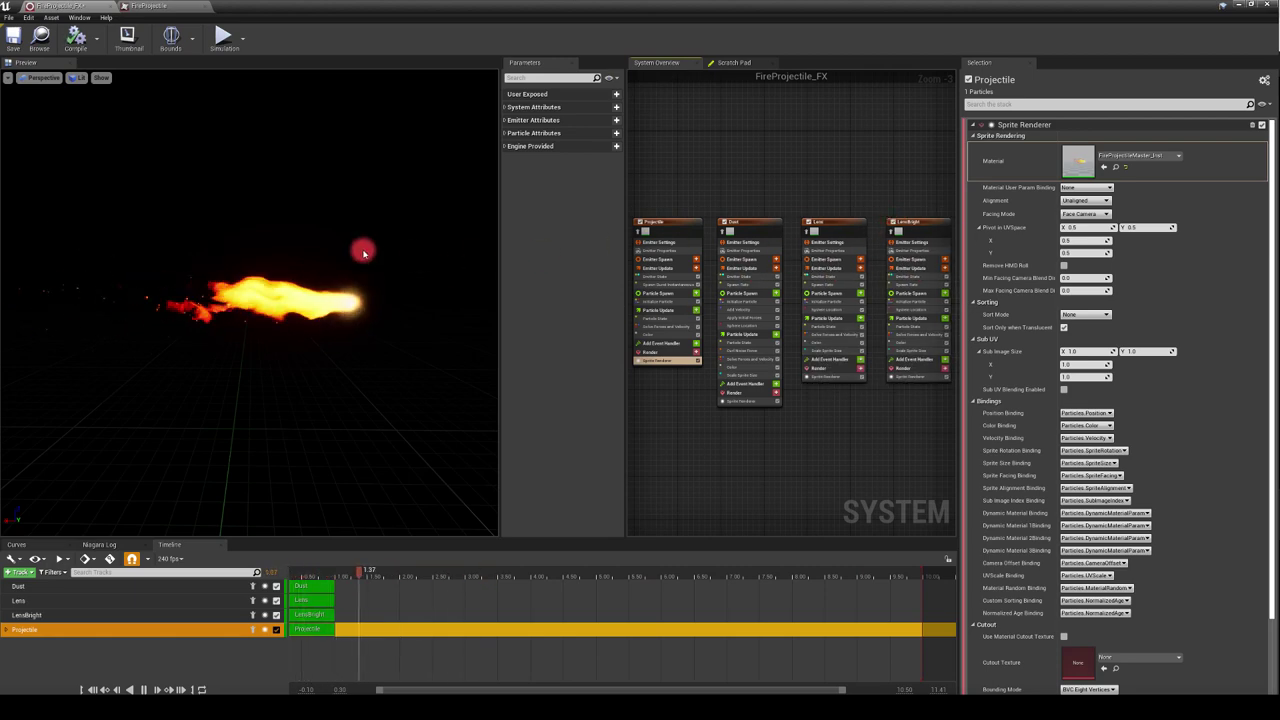
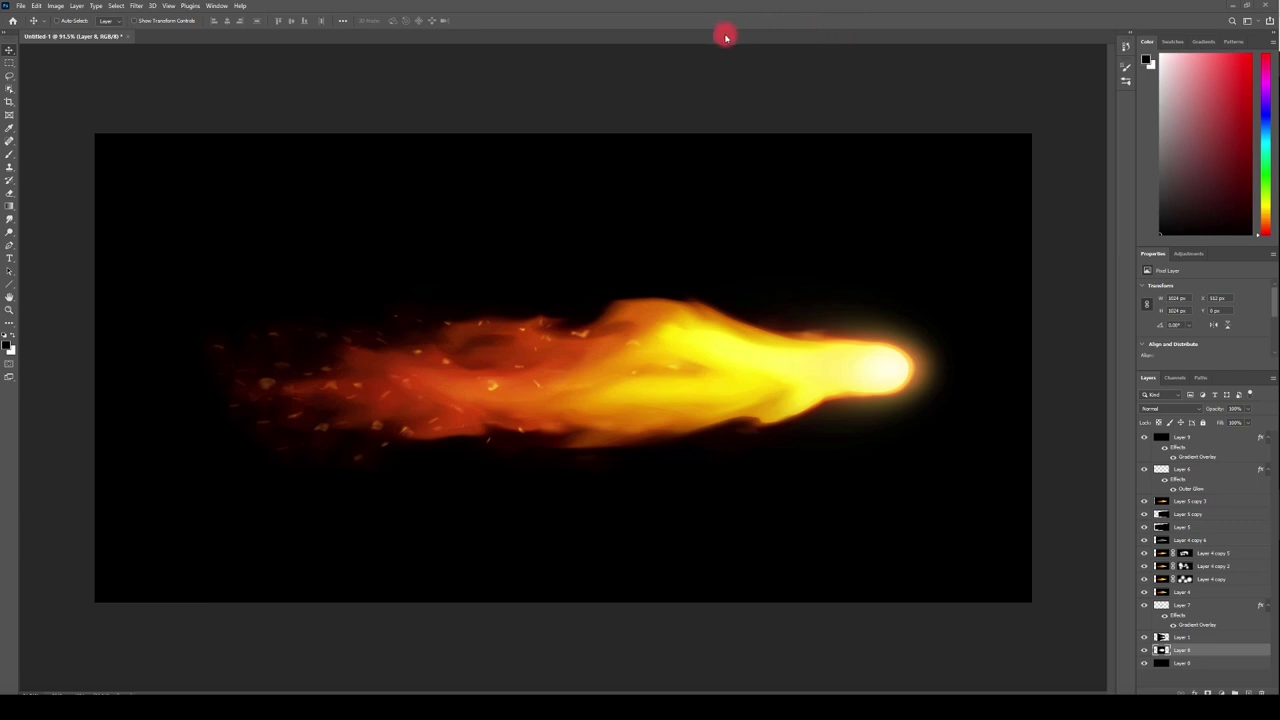
- Create a new 1024 x 1024 pixel document in 8-bit Grayscale at 96.012 pixels/inch
{"action": "left_click", "coordinate": [19, 8]}
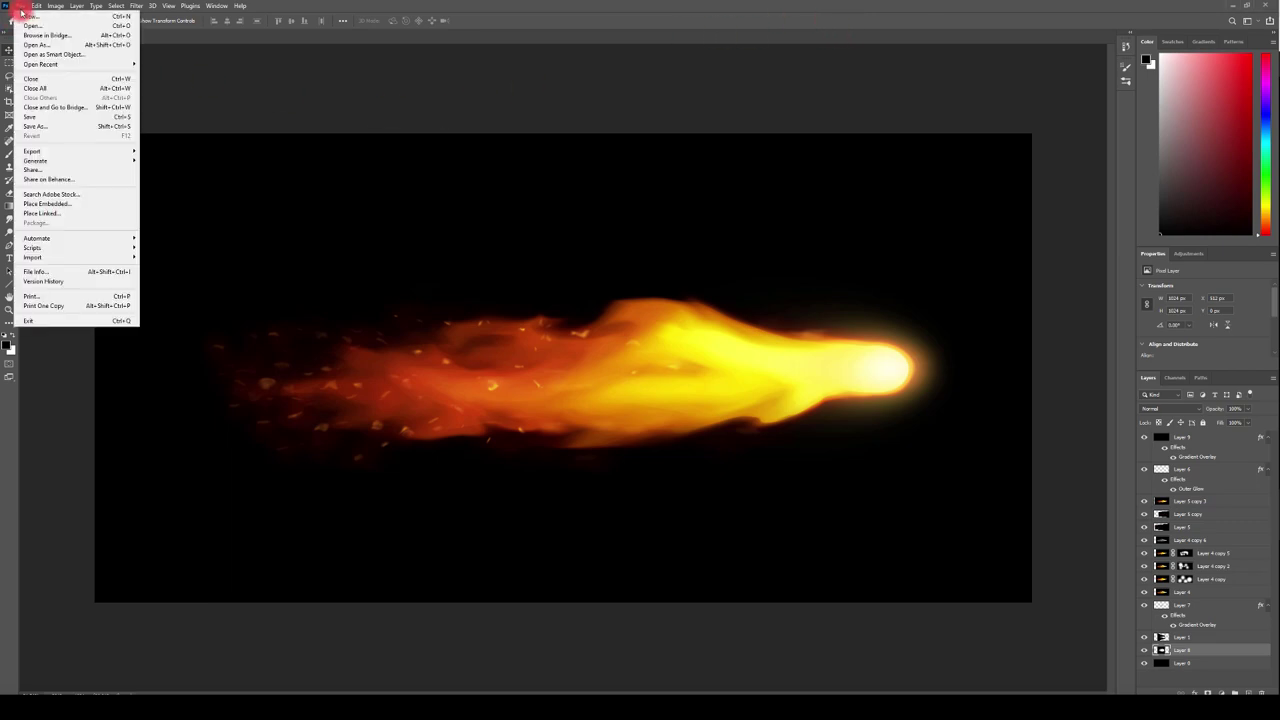
{"action": "left_click", "coordinate": [26, 19]}
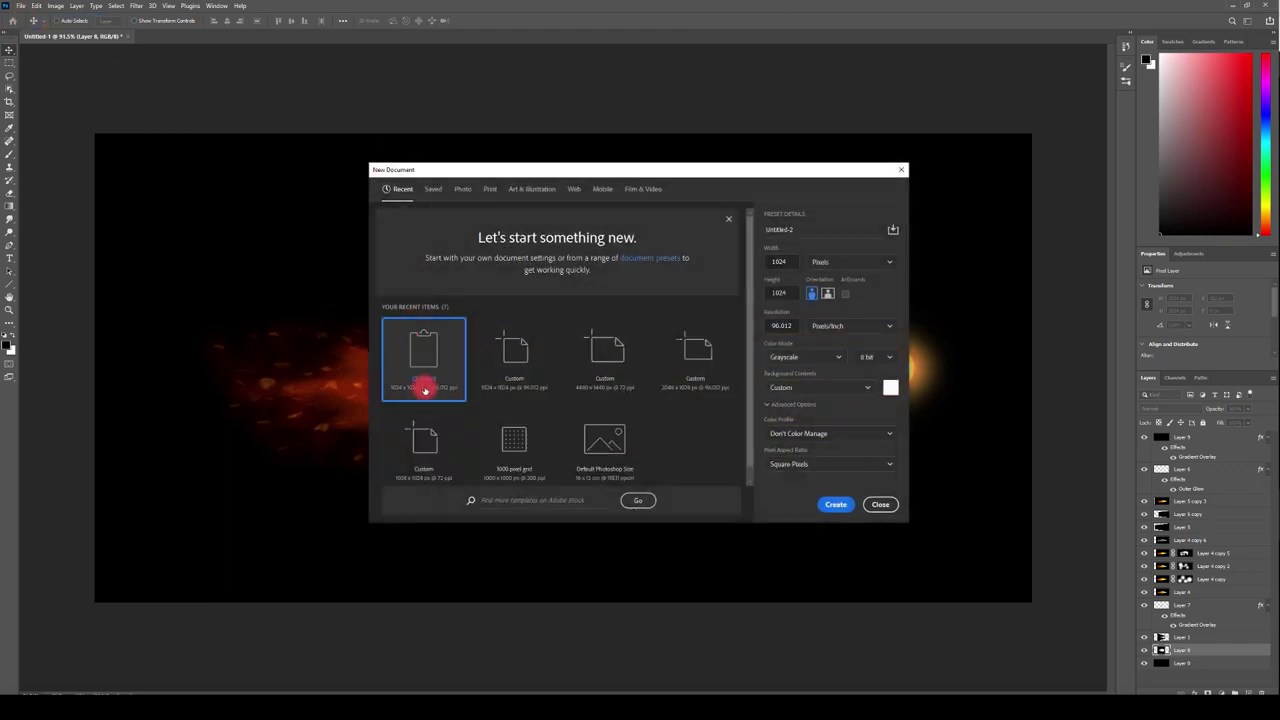
{"action": "left_click", "coordinate": [836, 505]}
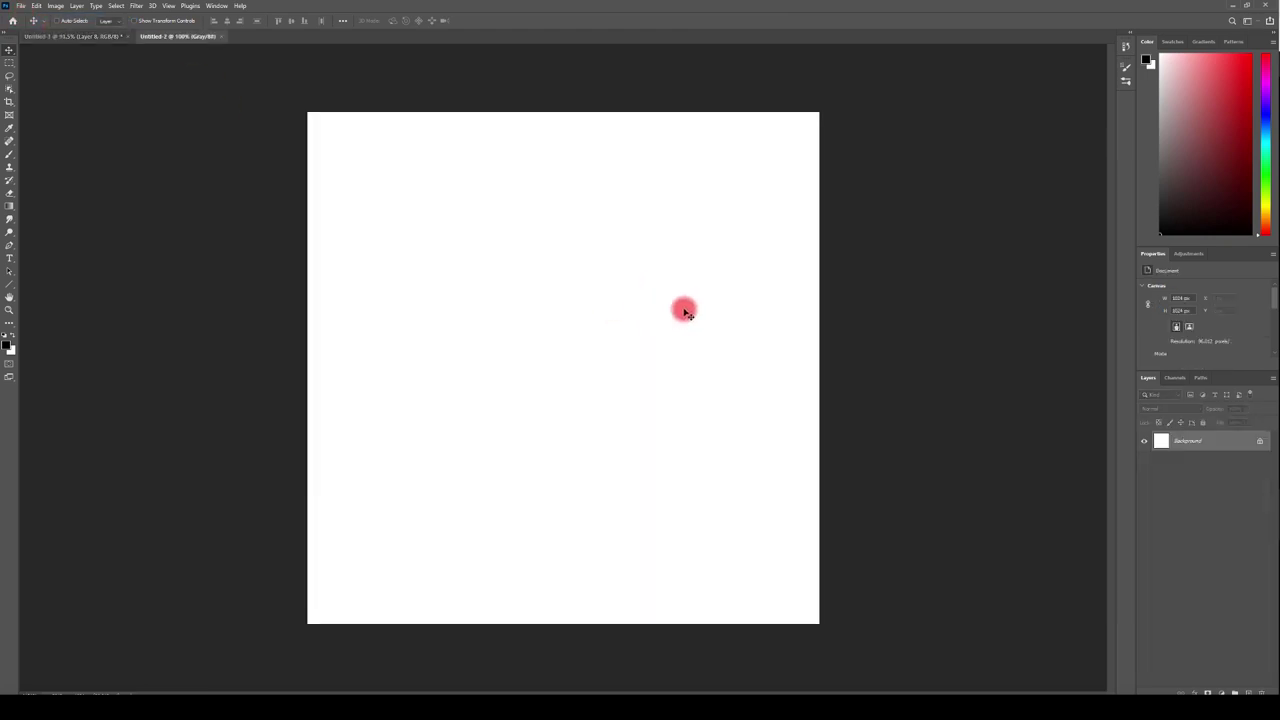
- Convert the locked Background into a regular layer with the default name and invert it to black
{"action": "double_click", "coordinate": [1190, 441]}
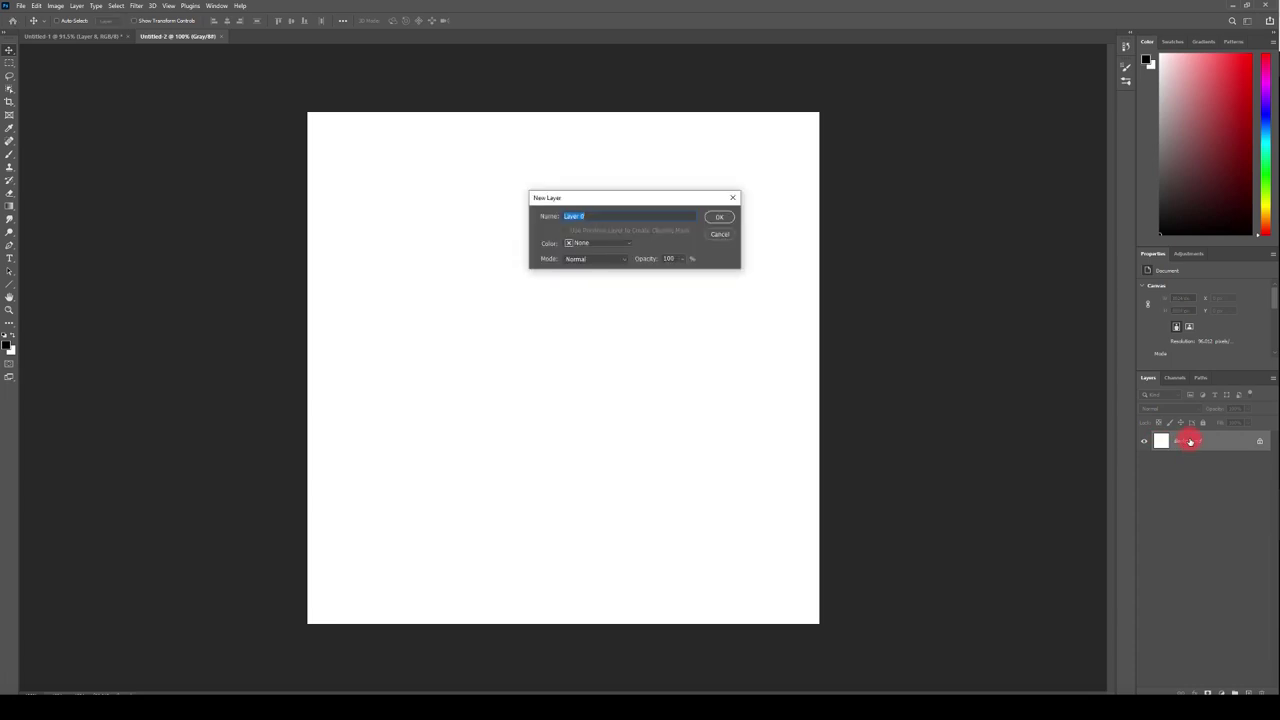
{"action": "key", "text": "Return"}
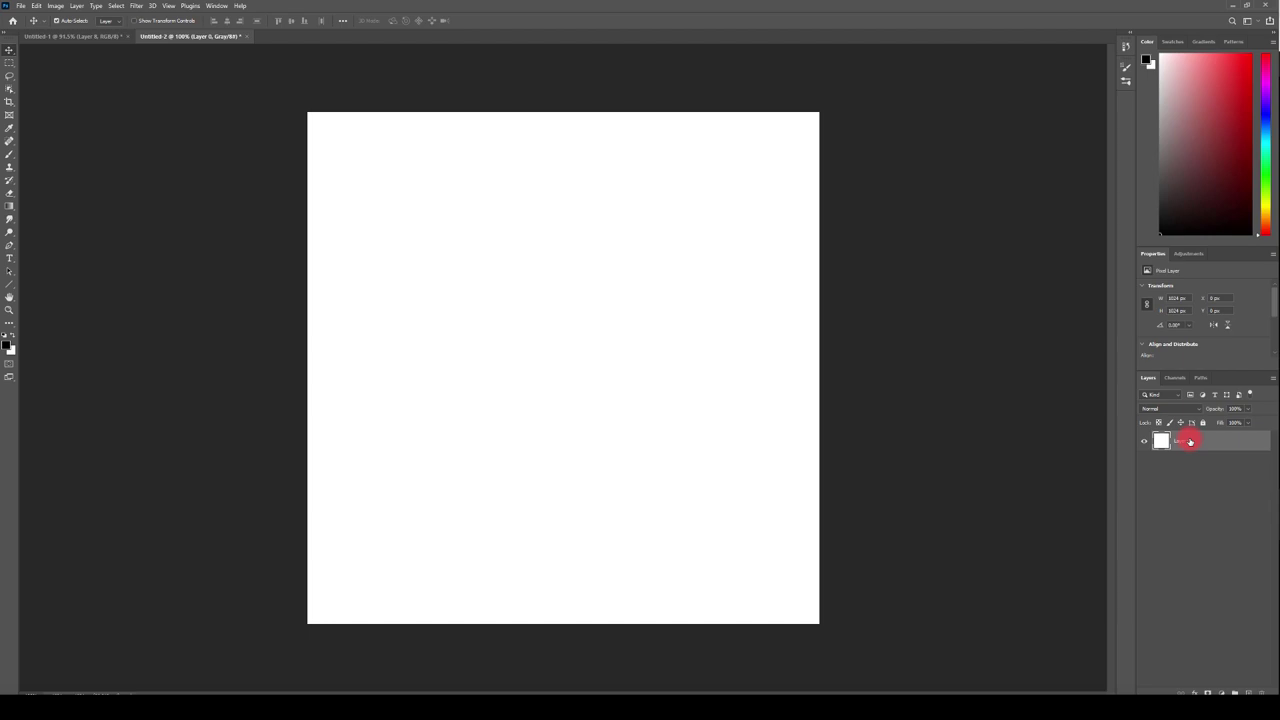
{"action": "key", "text": "ctrl+i"}
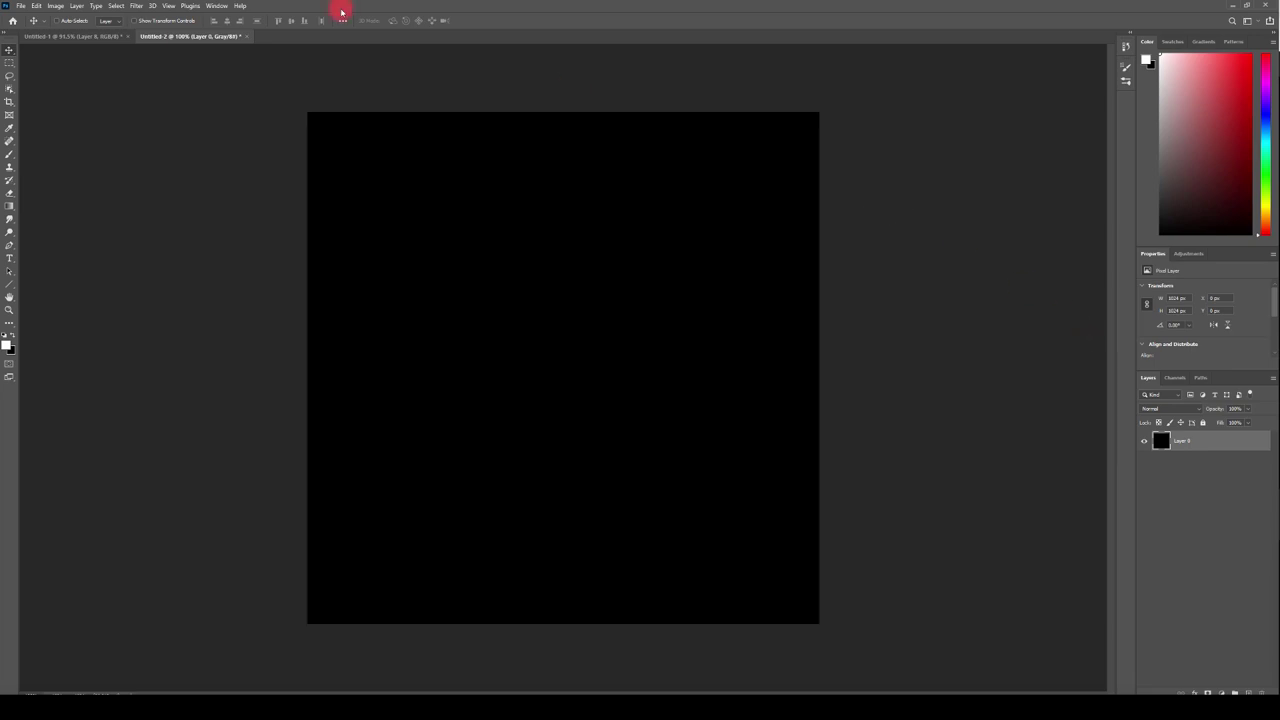
- Convert the document to RGB Color mode and paste the copied white projectile image as a new layer
{"action": "left_click", "coordinate": [55, 5]}
{"action": "mouse_move", "coordinate": [86, 17]}
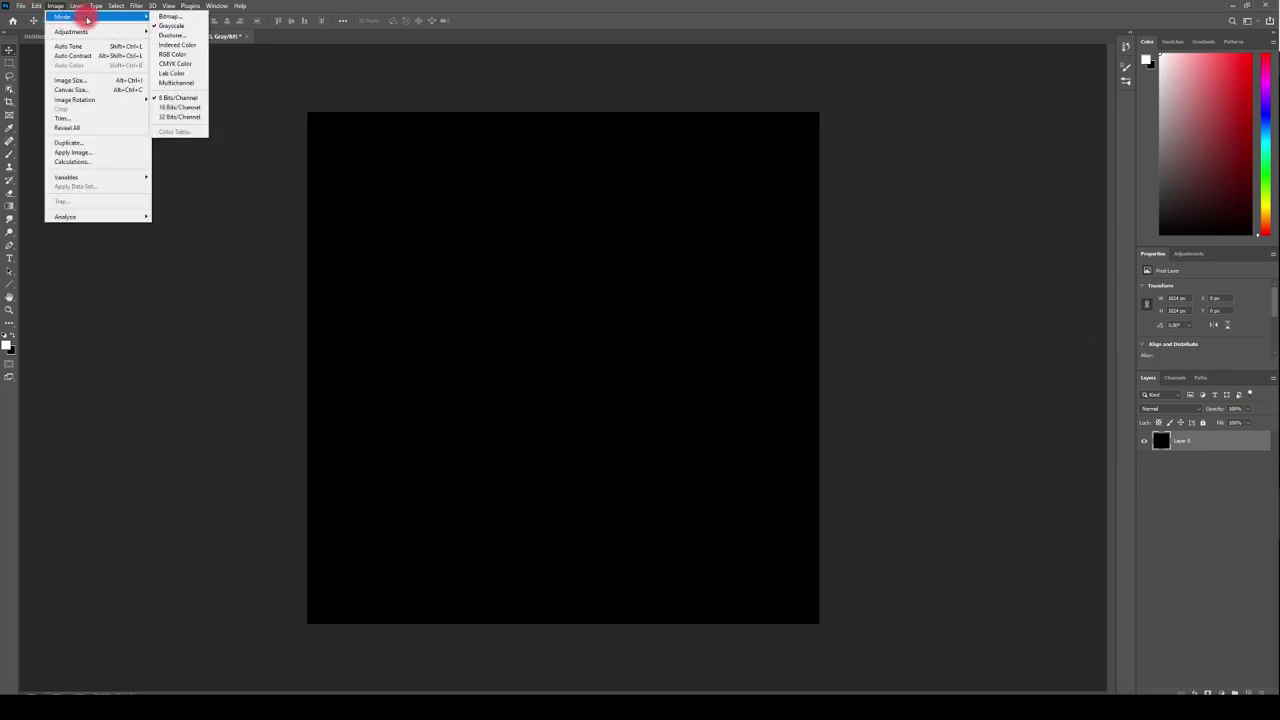
{"action": "left_click", "coordinate": [173, 53]}
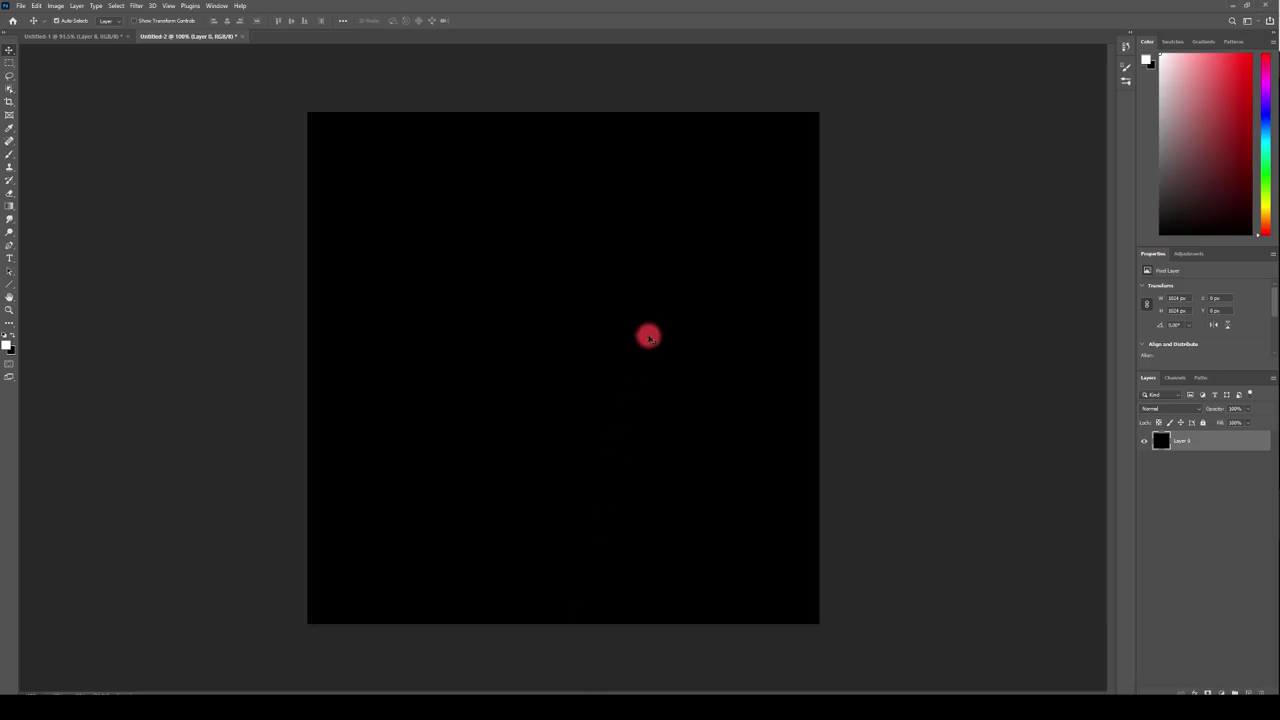
{"action": "key", "text": "ctrl+v"}
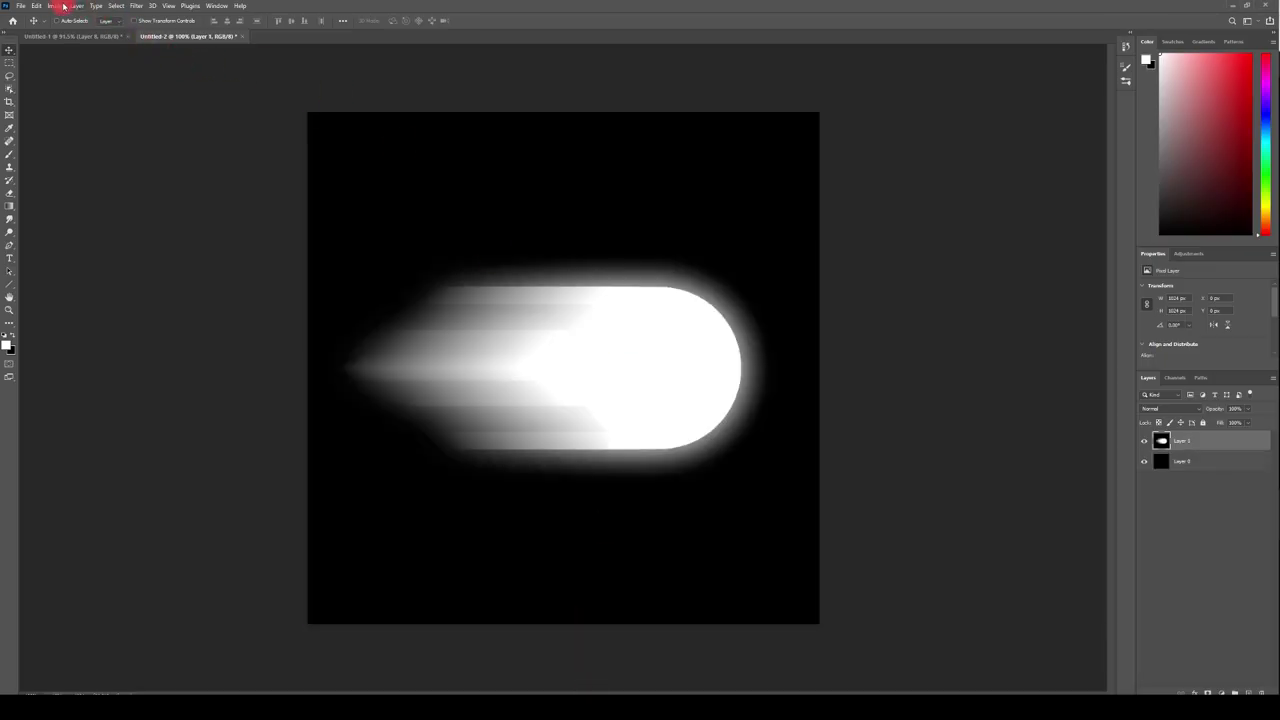
- Widen the canvas to 2048 pixels, keeping the centre anchor
{"action": "left_click", "coordinate": [54, 6]}
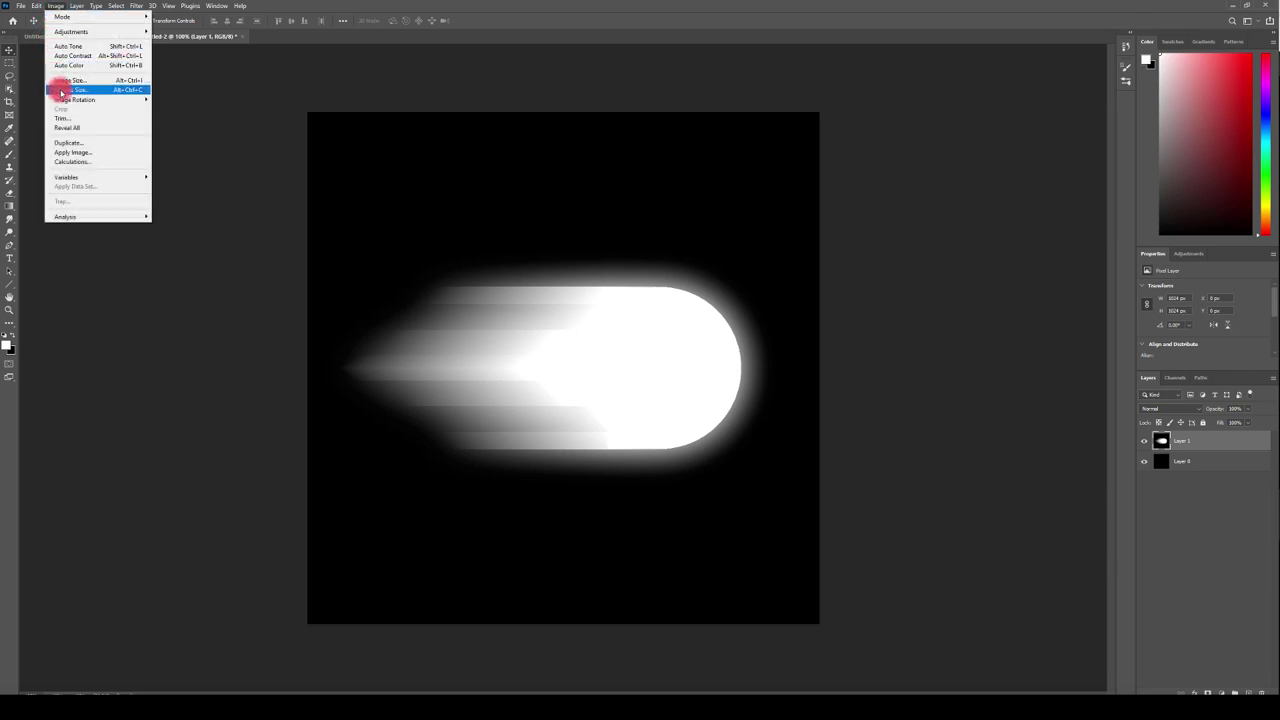
{"action": "left_click", "coordinate": [62, 90]}
{"action": "type", "text": "2048"}
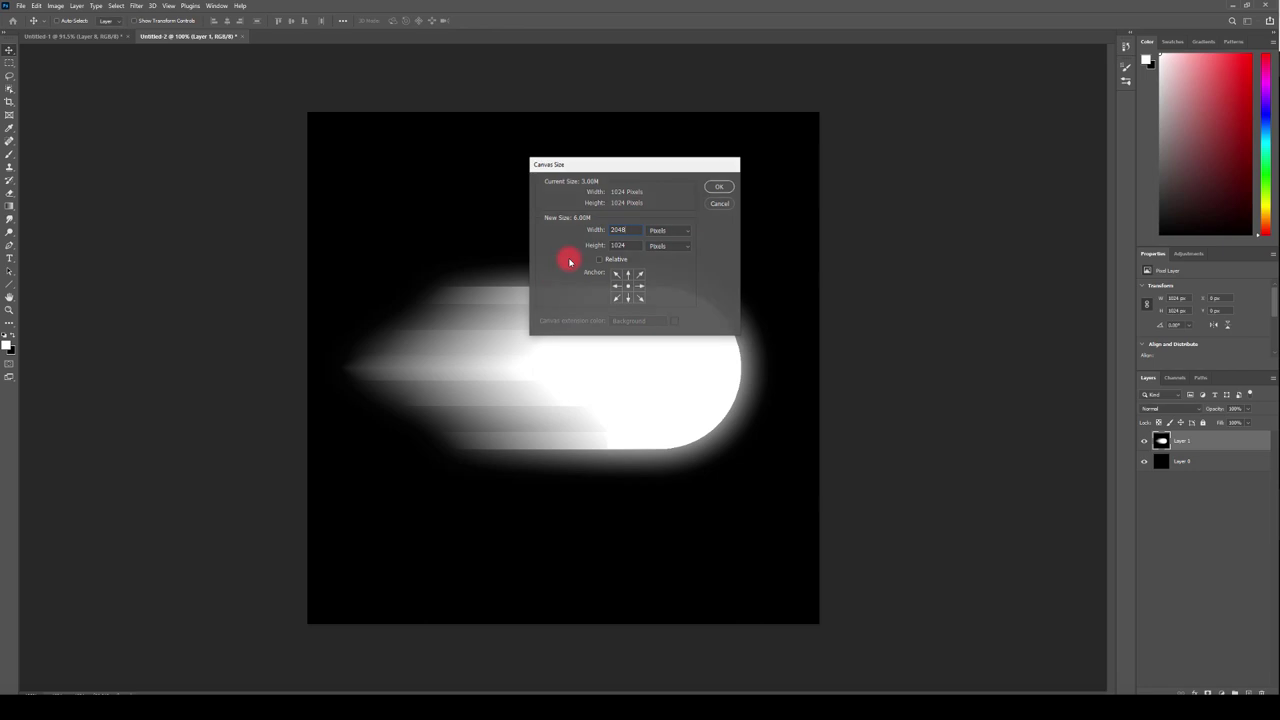
{"action": "key", "text": "Return"}
{"action": "key", "text": "ctrl+minus"}
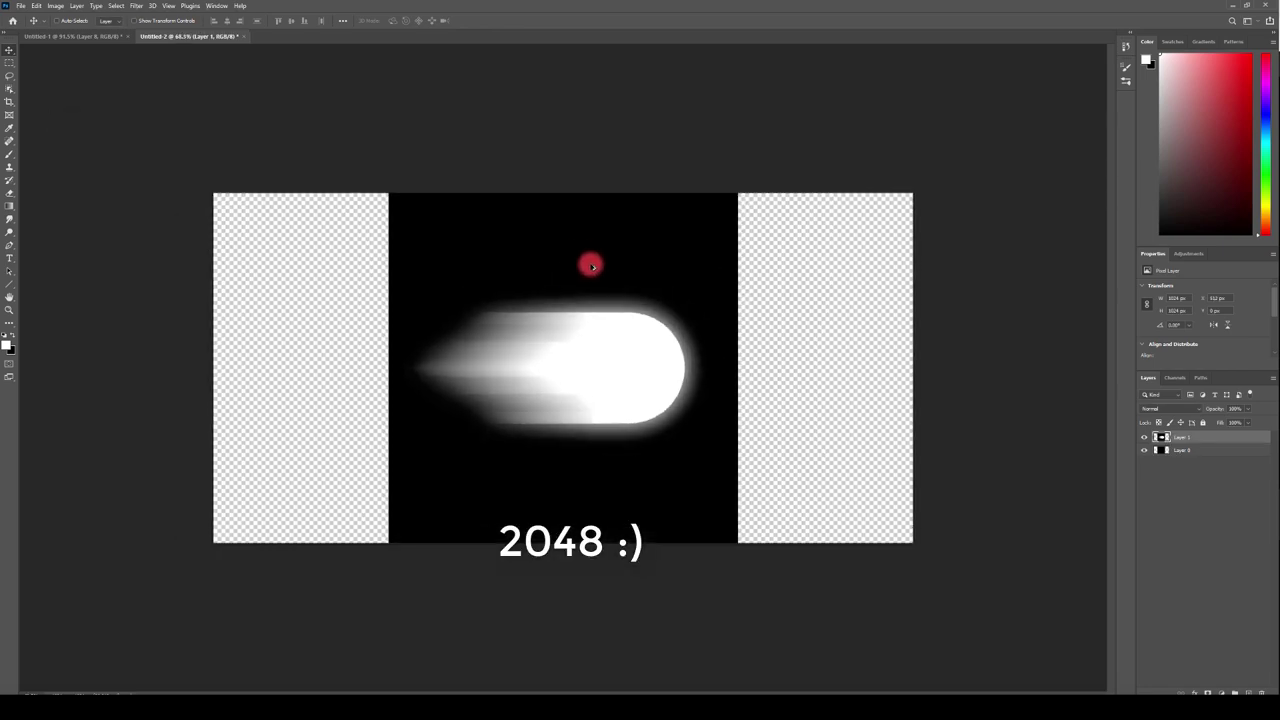
- Fill Layer 0 with the black background colour across the widened canvas
{"action": "left_click", "coordinate": [1176, 452]}
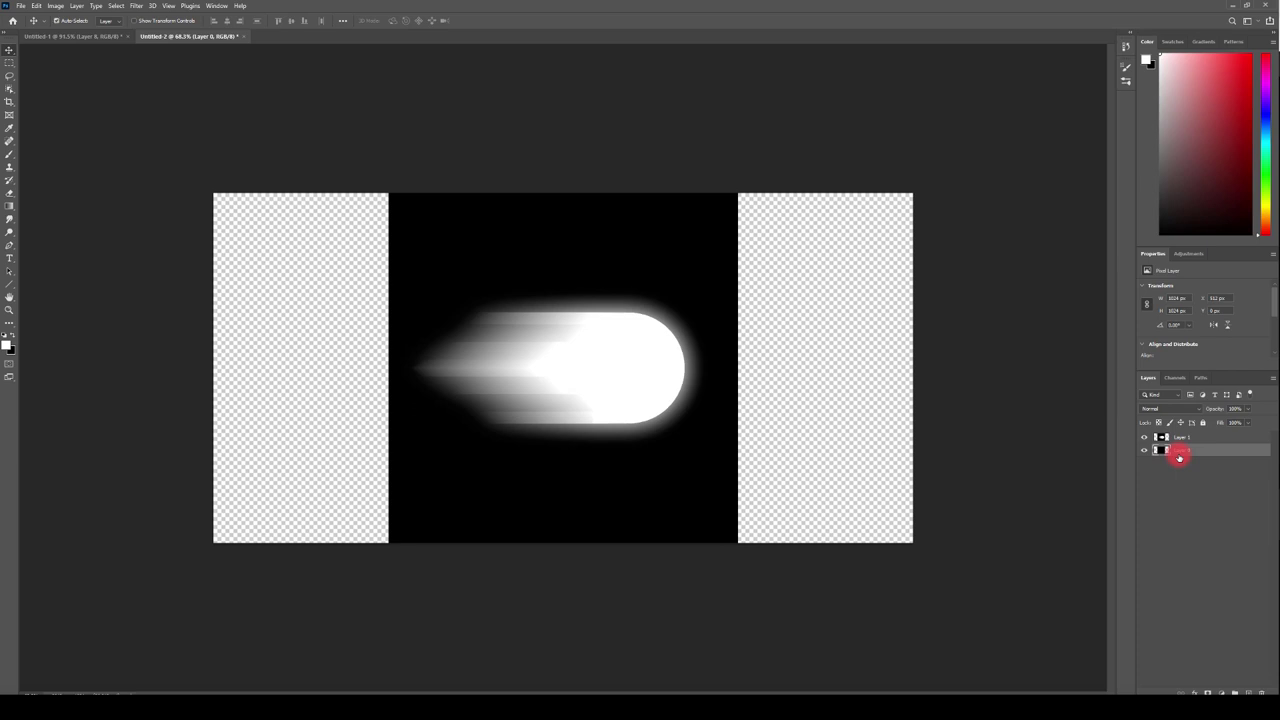
{"action": "key", "text": "ctrl+BackSpace"}
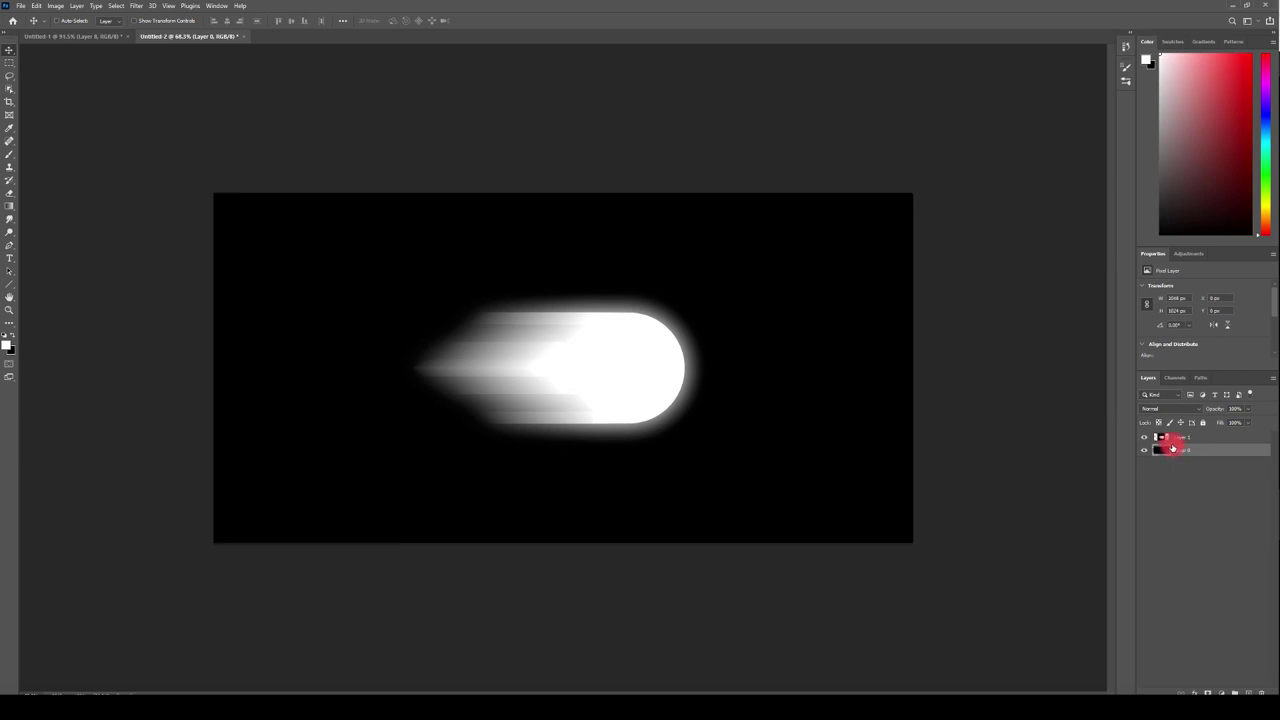
- Load the Red channel as a selection and copy the selected projectile from Layer 1 to a new layer
{"action": "left_click", "coordinate": [1165, 439]}
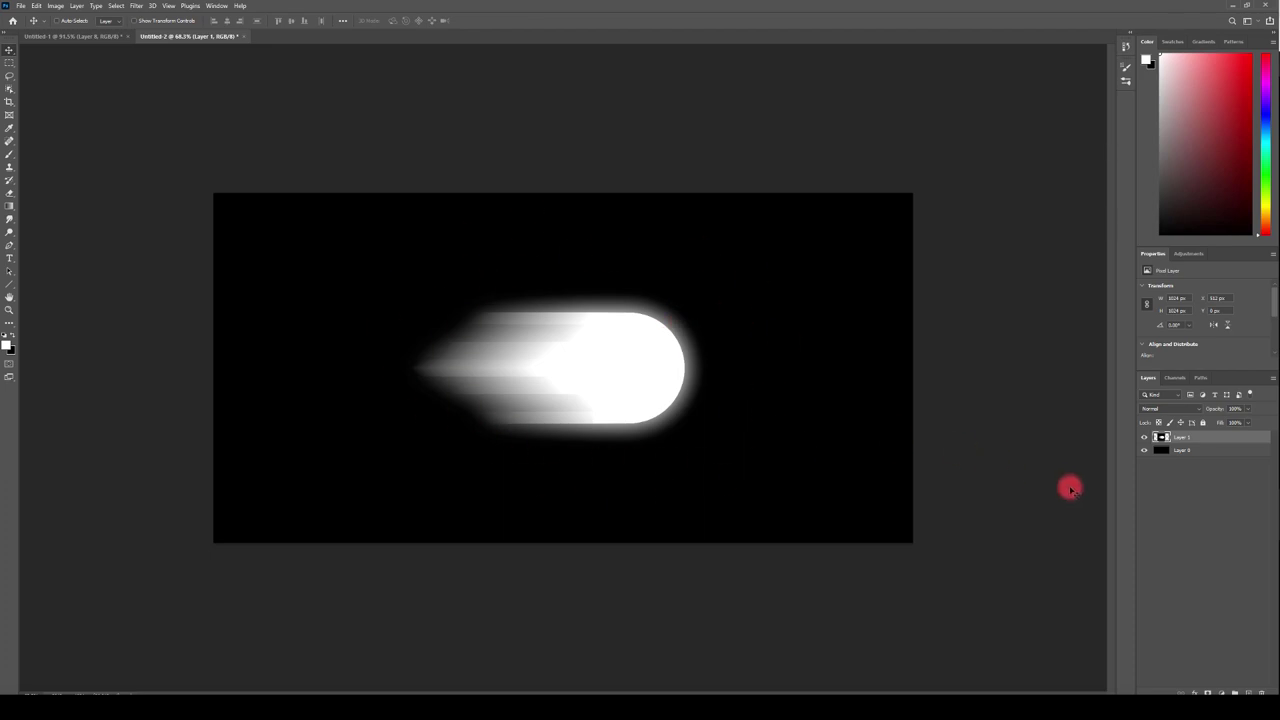
{"action": "left_click", "coordinate": [1176, 378]}
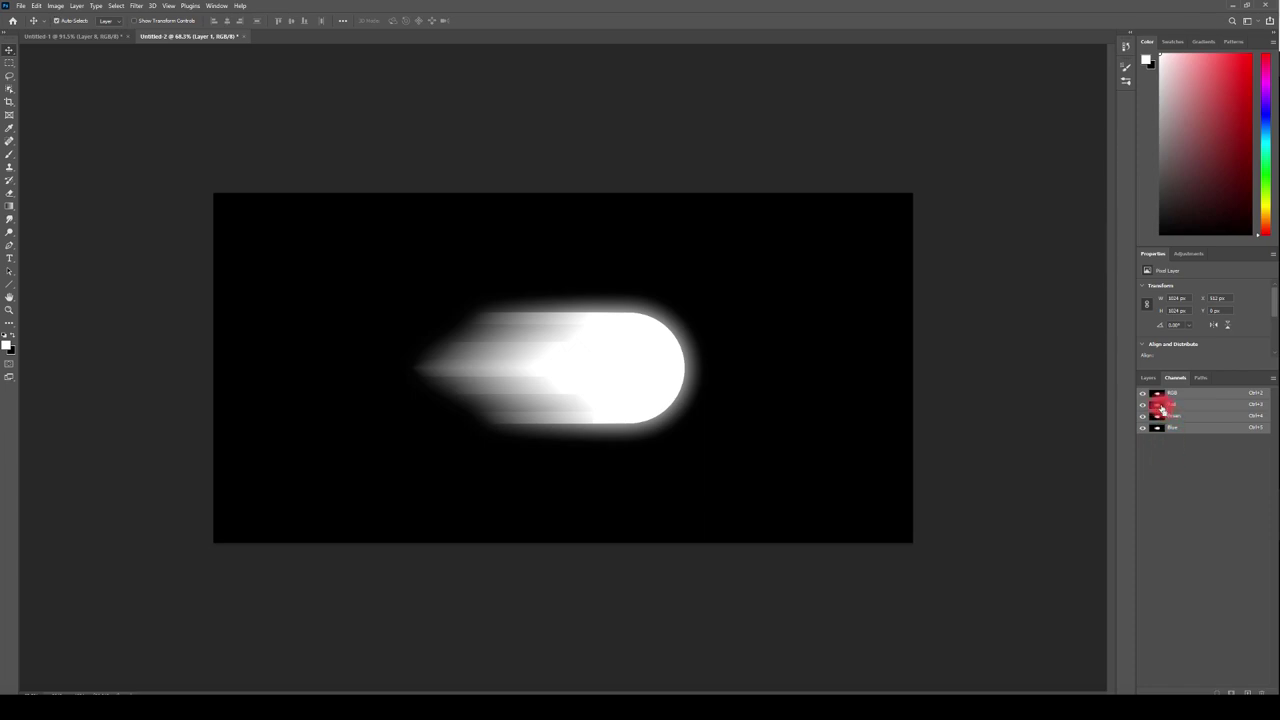
{"action": "left_click", "coordinate": [1158, 406], "text": "ctrl"}
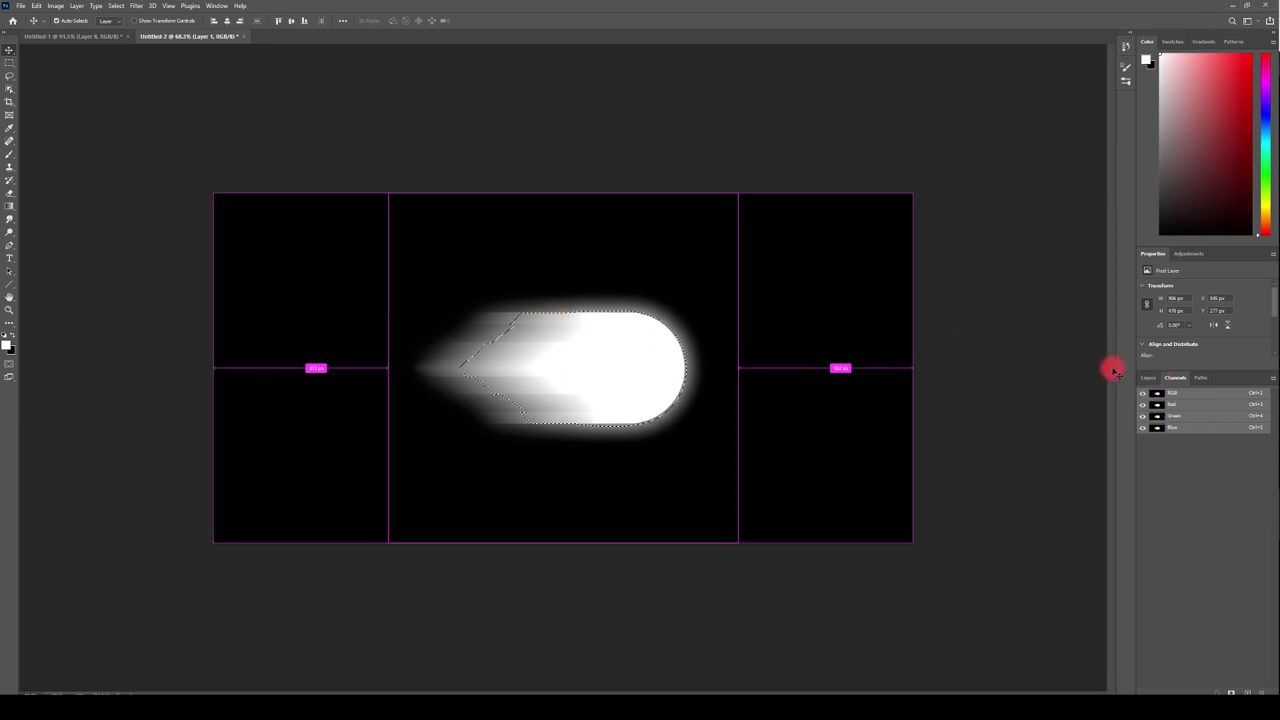
{"action": "left_click", "coordinate": [1145, 380]}
{"action": "left_click", "coordinate": [1180, 440]}
{"action": "key", "text": "ctrl+j"}
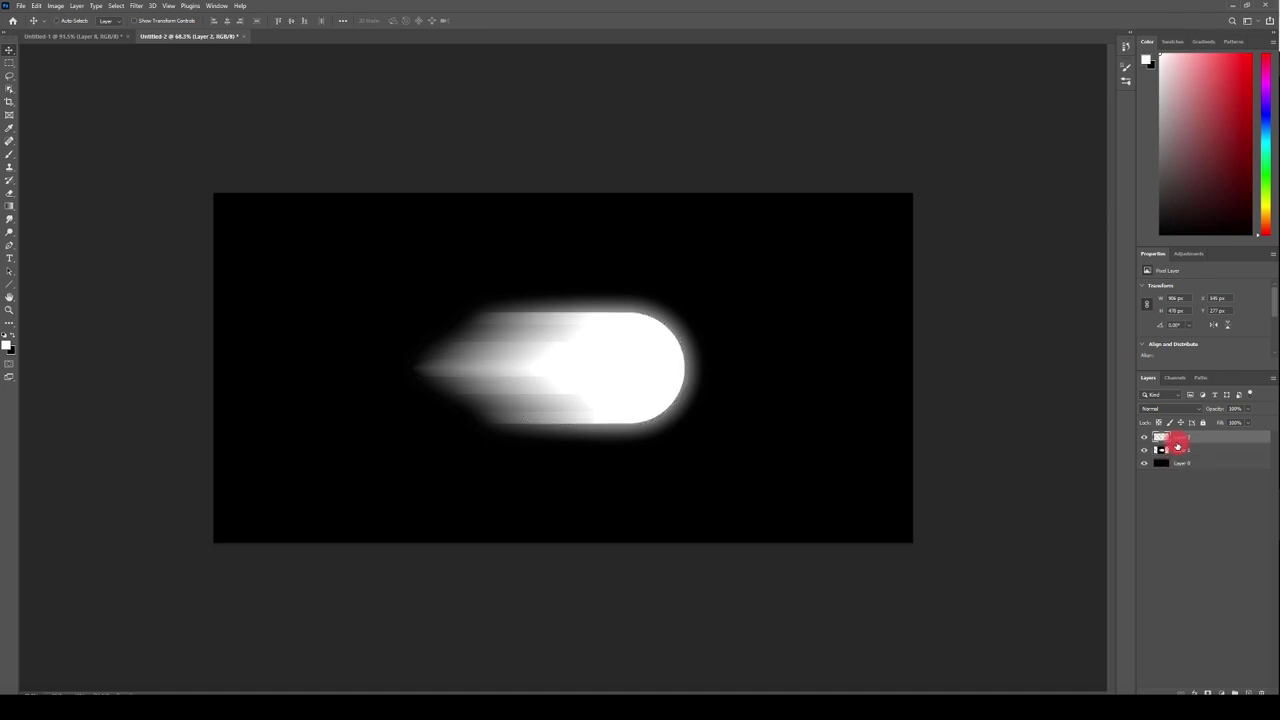
- Hide Layer 1, check the extracted projectile with and without the black Layer 0, and make Layer 2 active
{"action": "left_click", "coordinate": [1145, 456], "text": "alt"}
{"action": "left_click", "coordinate": [1145, 463]}
{"action": "left_click", "coordinate": [1175, 465]}
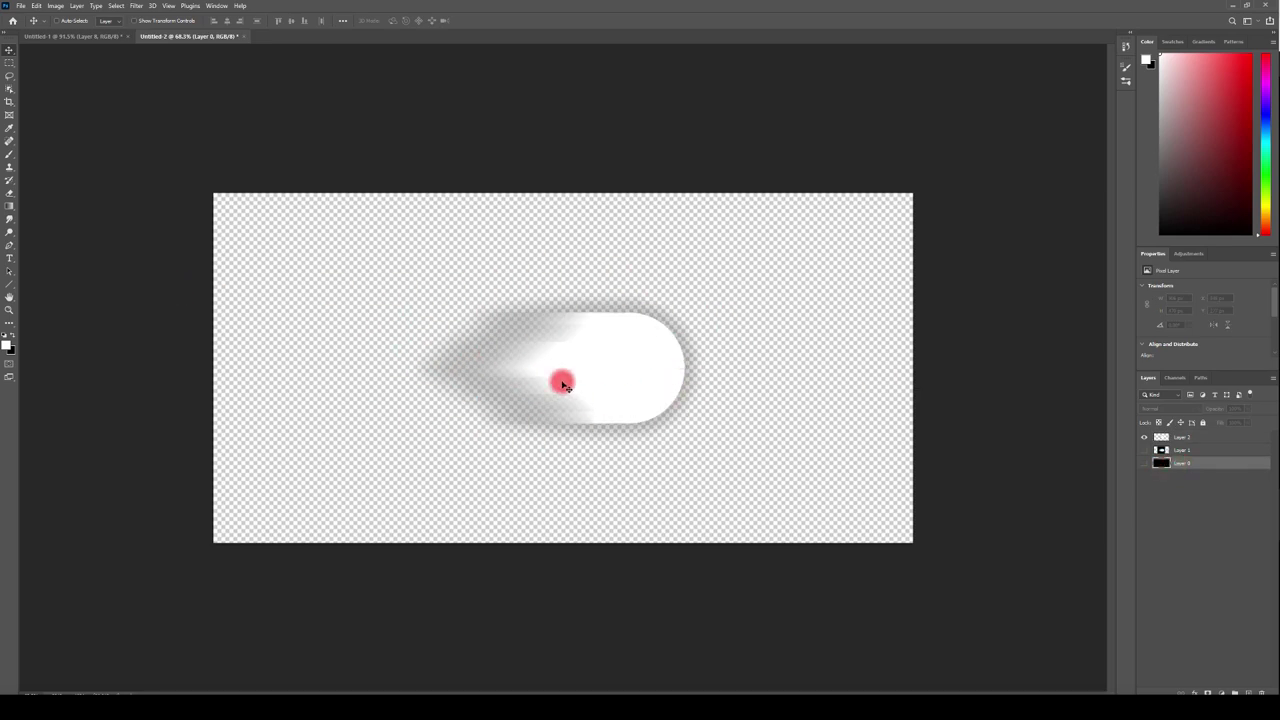
{"action": "left_click", "coordinate": [1145, 463]}
{"action": "left_click", "coordinate": [1146, 450]}
{"action": "left_click", "coordinate": [1144, 451]}
{"action": "left_click", "coordinate": [1144, 451]}
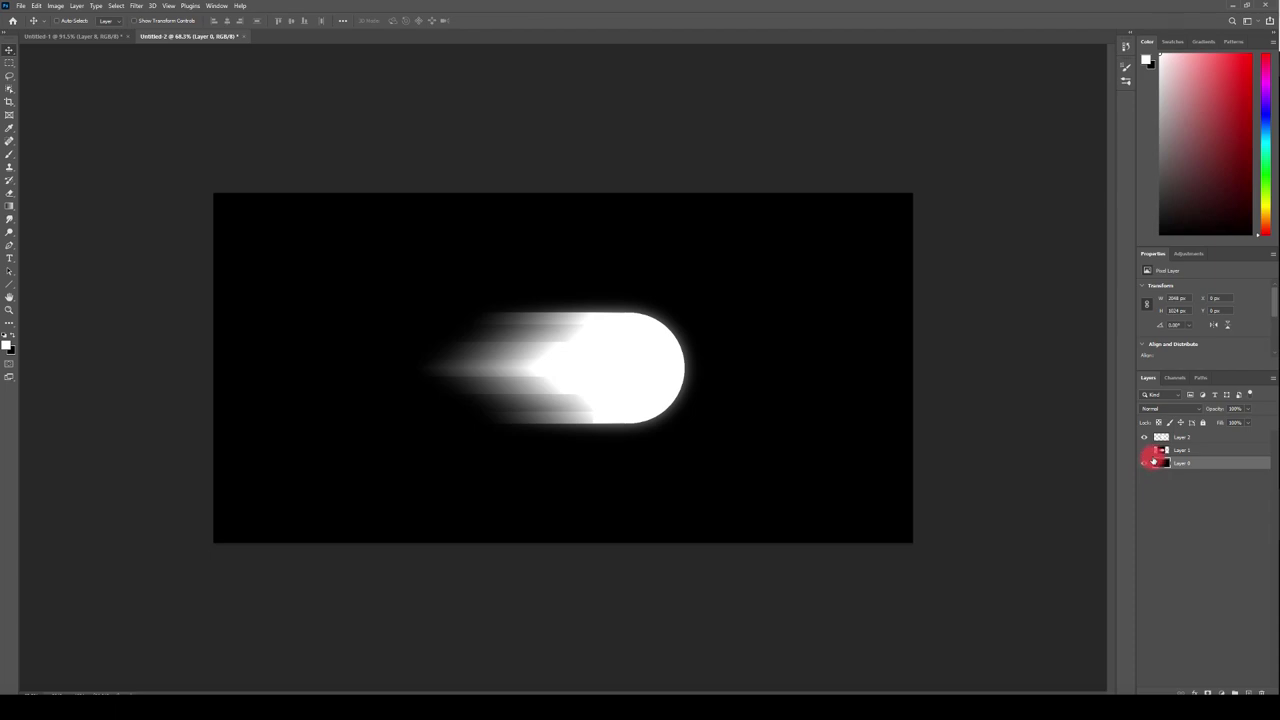
{"action": "left_click", "coordinate": [1166, 451]}
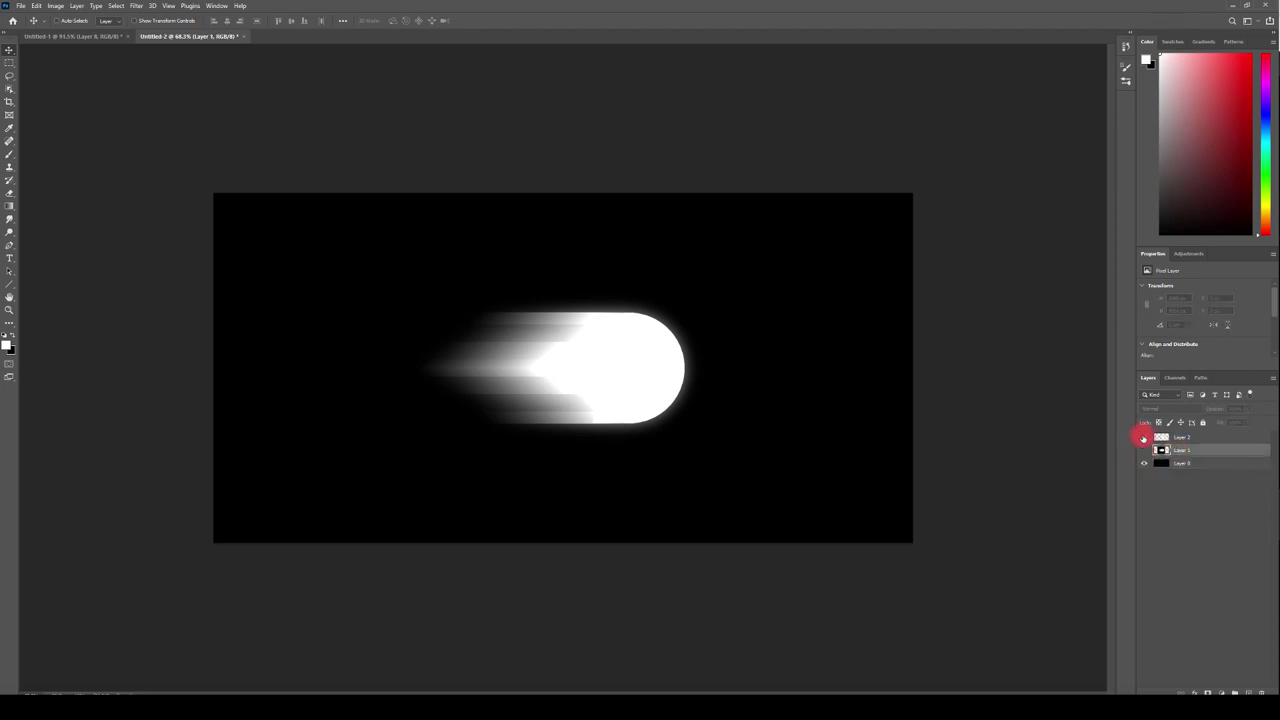
{"action": "left_click", "coordinate": [1194, 437]}
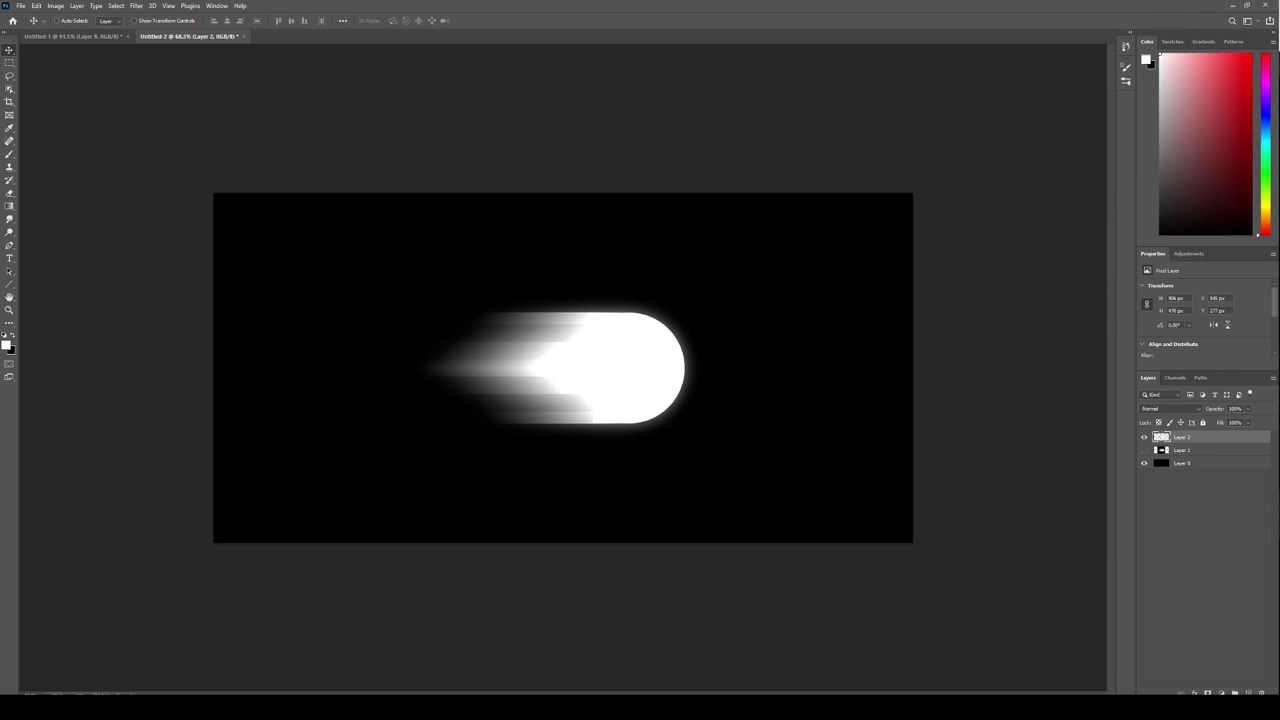
- Add a Gradient Overlay effect to Layer 2 with the Normal blend mode
{"action": "right_click", "coordinate": [1186, 438]}
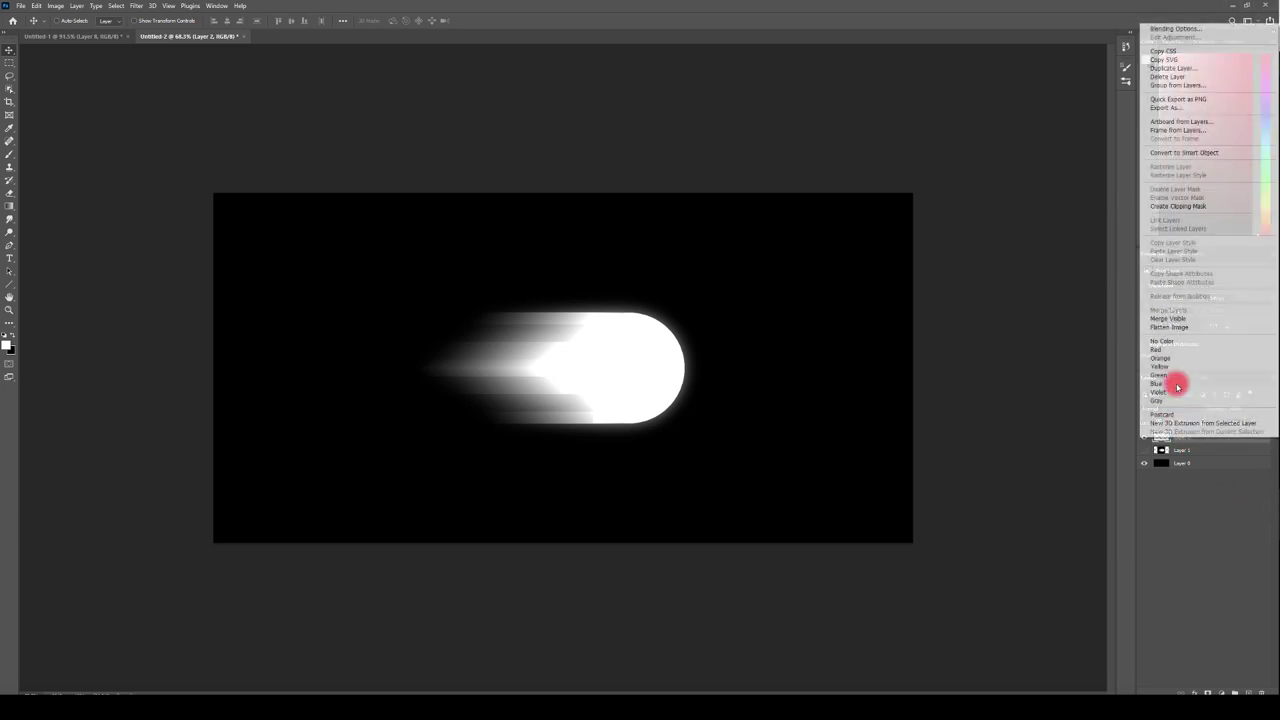
{"action": "left_click", "coordinate": [1158, 28]}
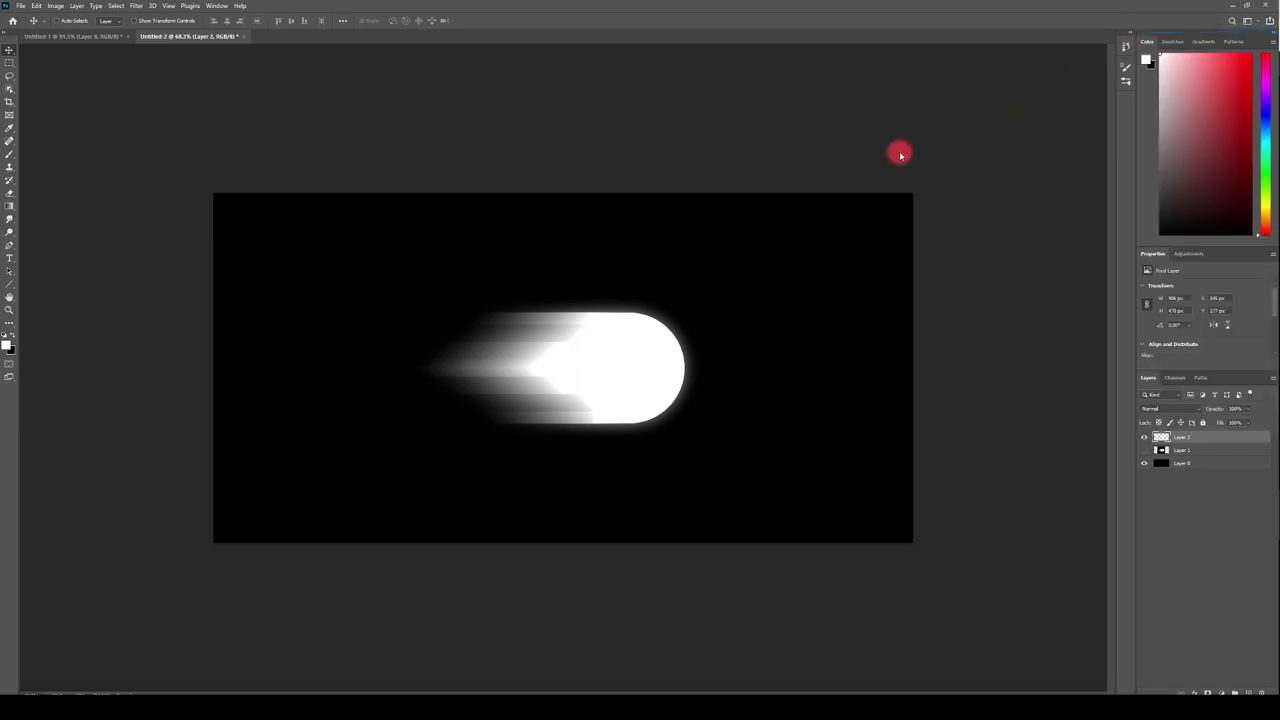
{"action": "left_click", "coordinate": [778, 234]}
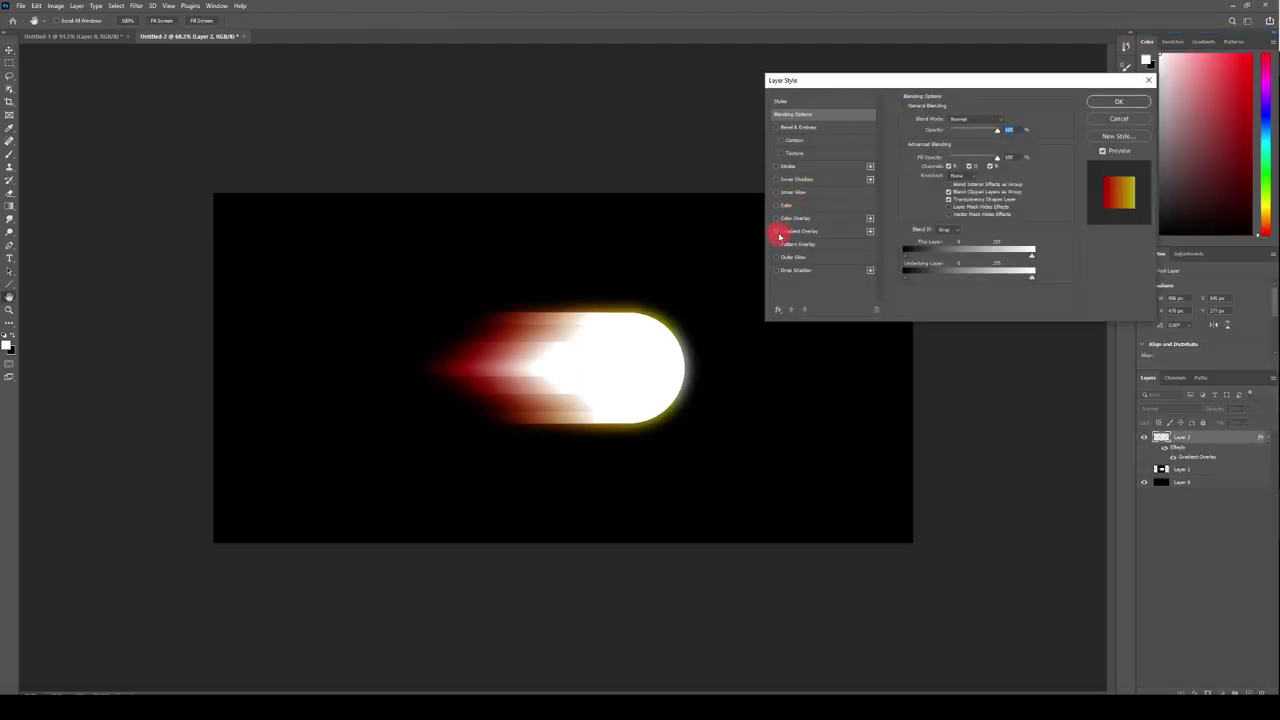
{"action": "left_click", "coordinate": [792, 234]}
{"action": "left_click", "coordinate": [951, 117]}
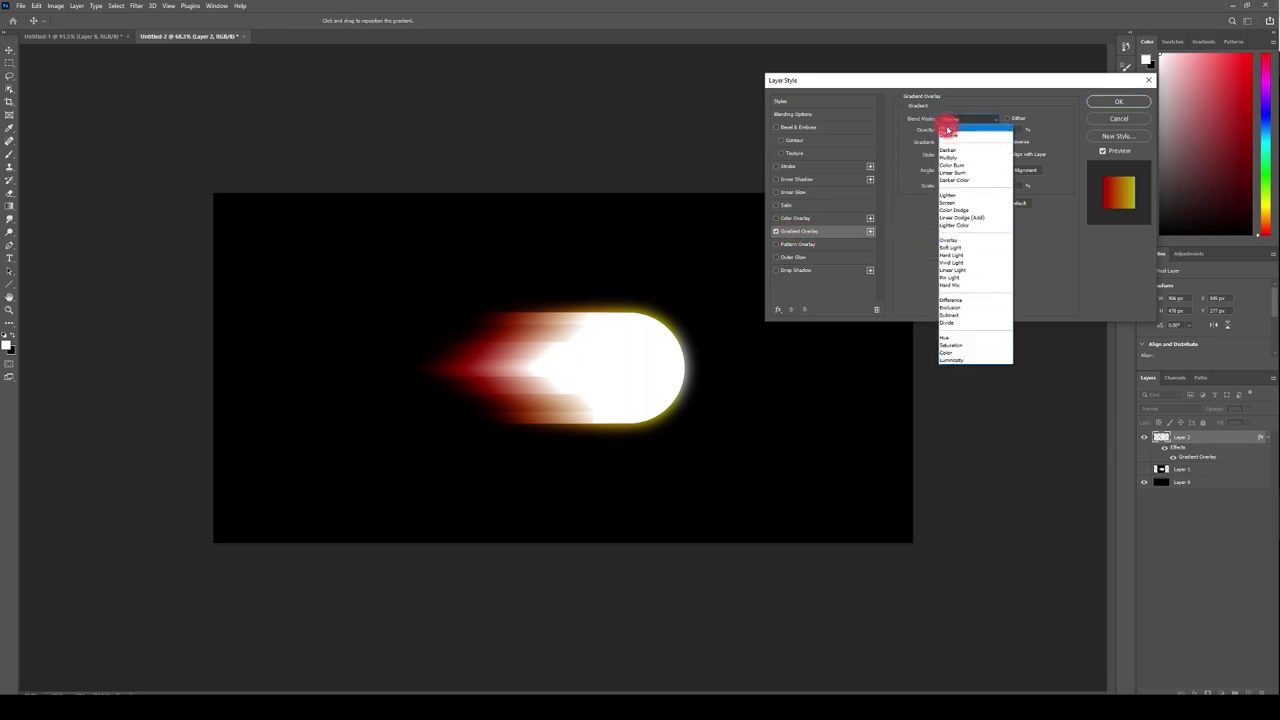
{"action": "left_click", "coordinate": [946, 124]}
- Edit the overlay gradient to run red, orange, yellow and white, with the yellow stop at 78%
{"action": "left_click", "coordinate": [967, 145]}
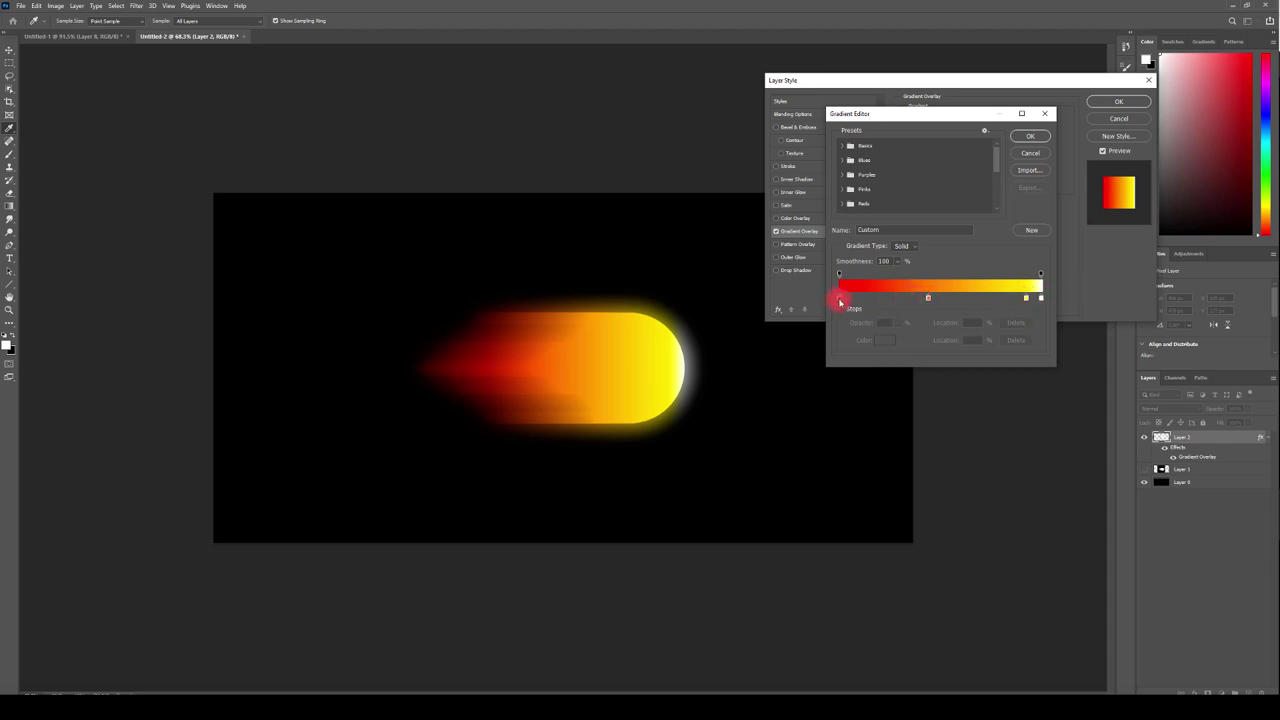
{"action": "left_click_drag", "start_coordinate": [840, 302], "coordinate": [923, 296]}
{"action": "left_click", "coordinate": [929, 299]}
{"action": "left_click_drag", "start_coordinate": [710, 349], "coordinate": [1021, 302]}
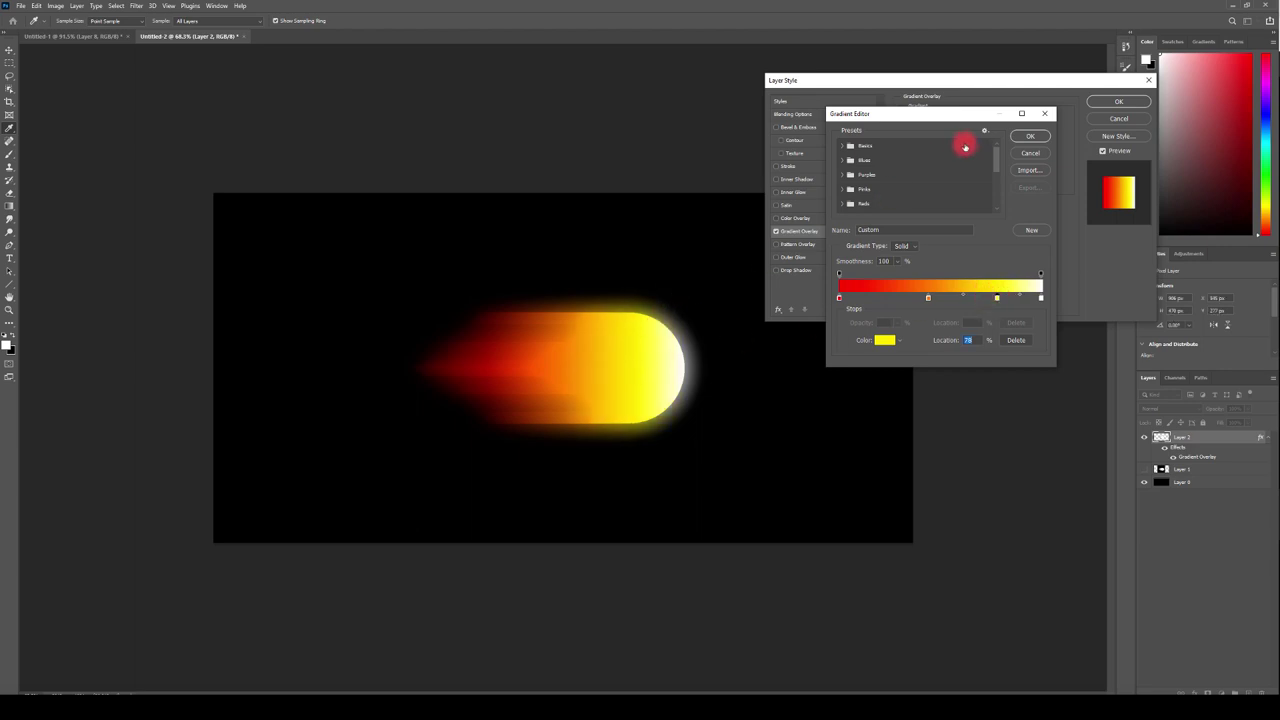
{"action": "left_click", "coordinate": [1018, 135]}
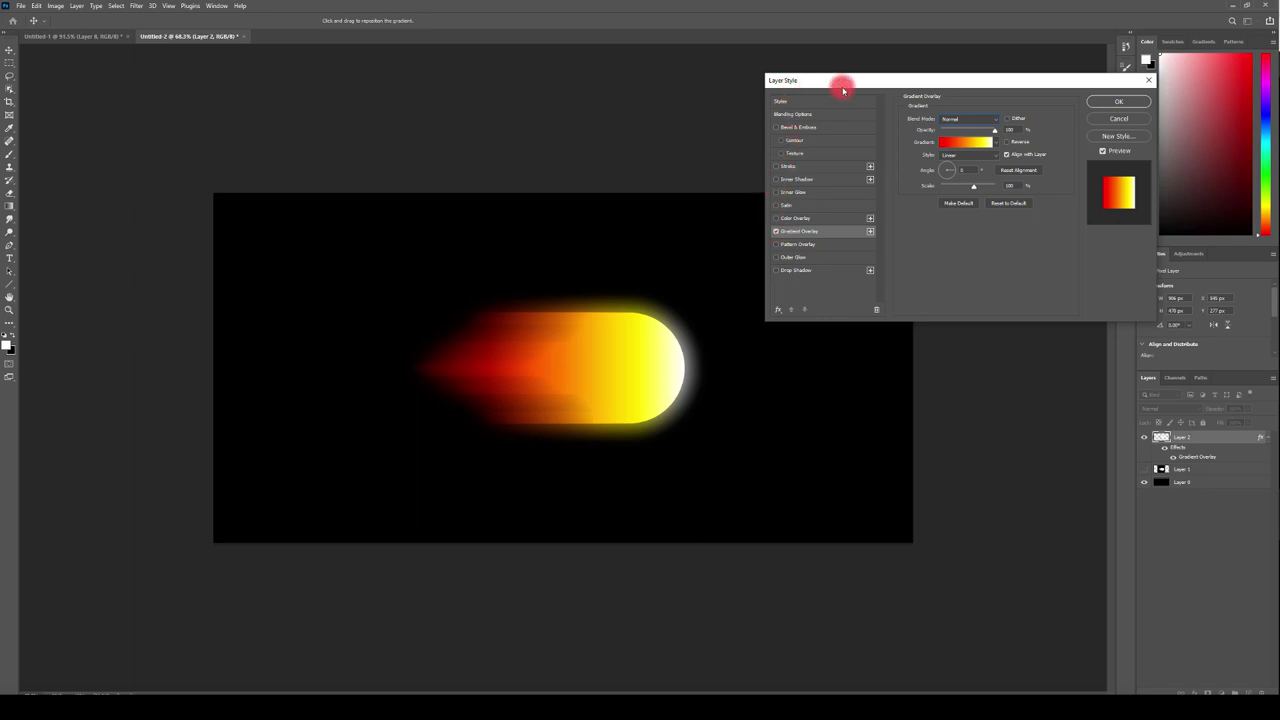
- Add an Outer Glow effect to Layer 2 in Normal blend mode
{"action": "left_click", "coordinate": [777, 257]}
{"action": "left_click", "coordinate": [790, 257]}
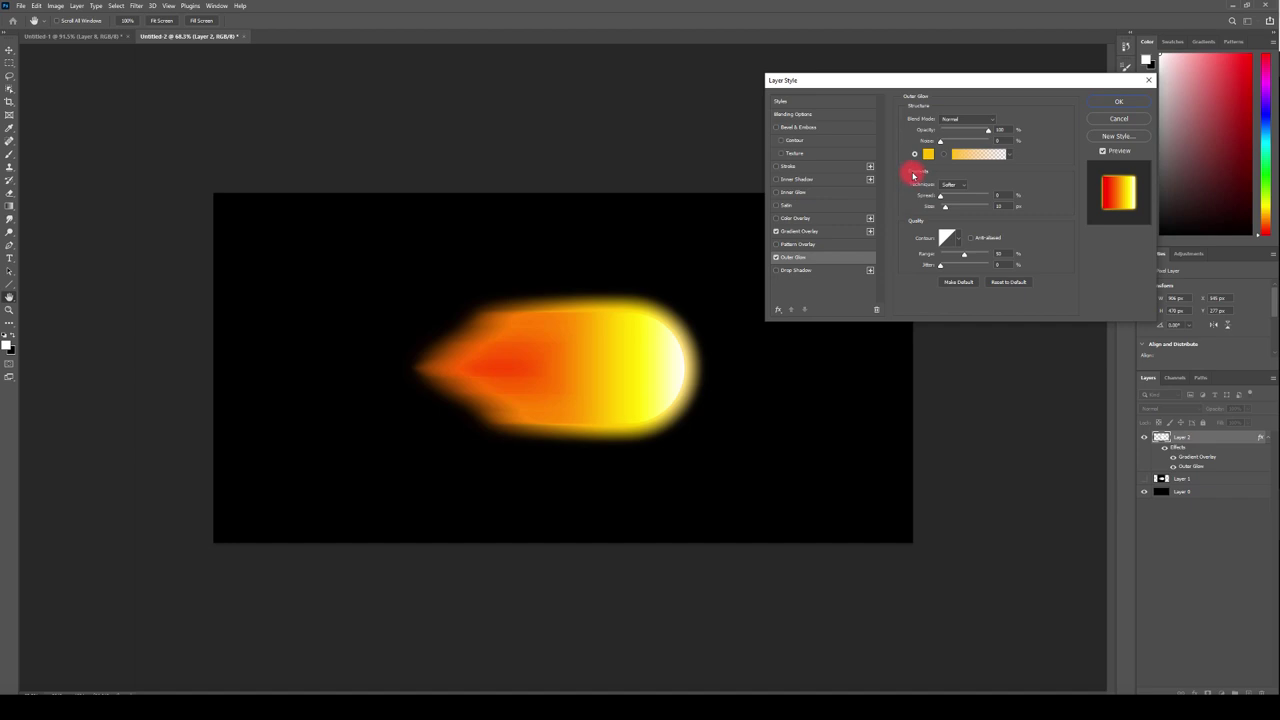
{"action": "left_click", "coordinate": [954, 118]}
{"action": "left_click", "coordinate": [960, 123]}
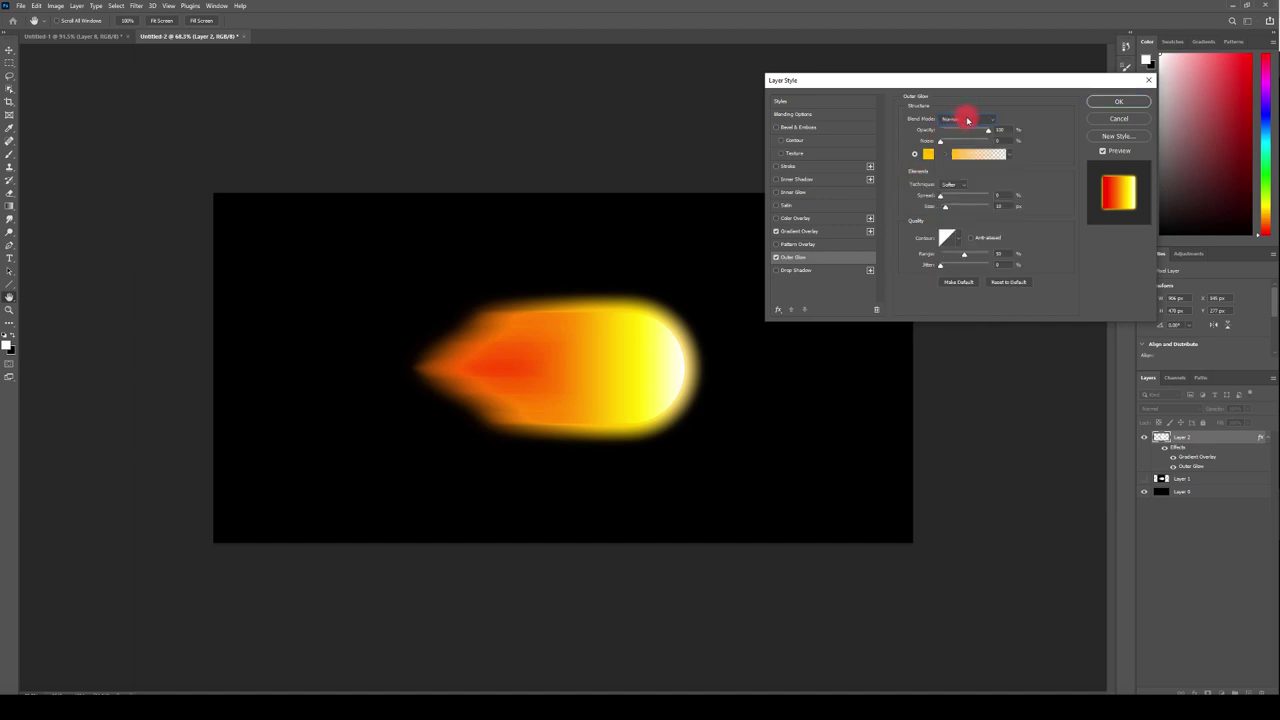
- Try the Overlay, Screen and Color Dodge blend modes on the outer glow
{"action": "left_click", "coordinate": [950, 119]}
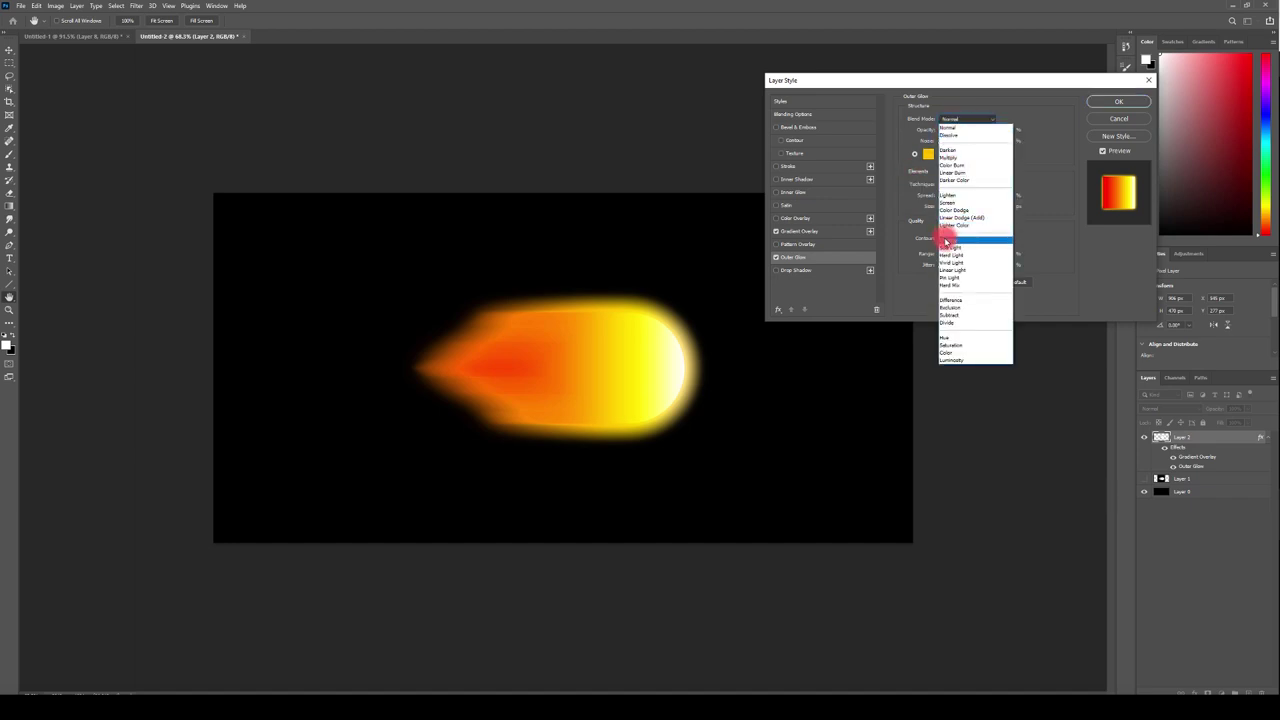
{"action": "left_click", "coordinate": [946, 244]}
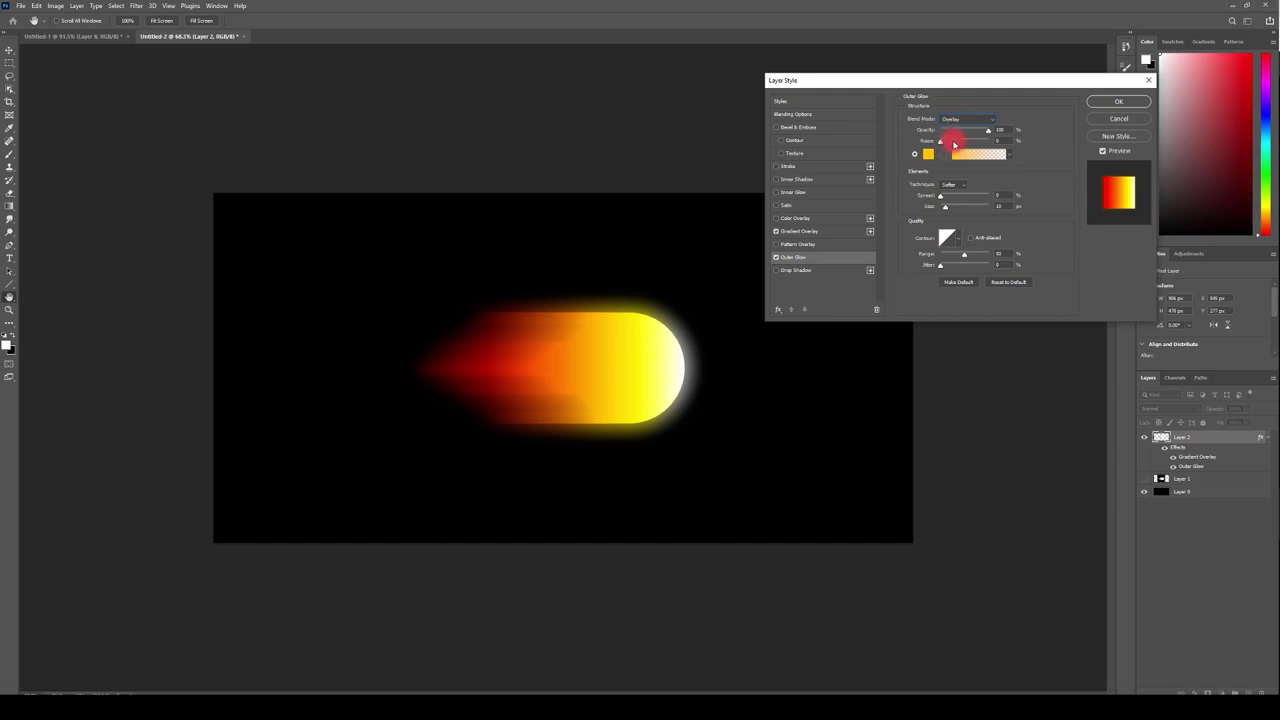
{"action": "left_click", "coordinate": [776, 258]}
{"action": "left_click", "coordinate": [776, 258]}
{"action": "left_click", "coordinate": [954, 122]}
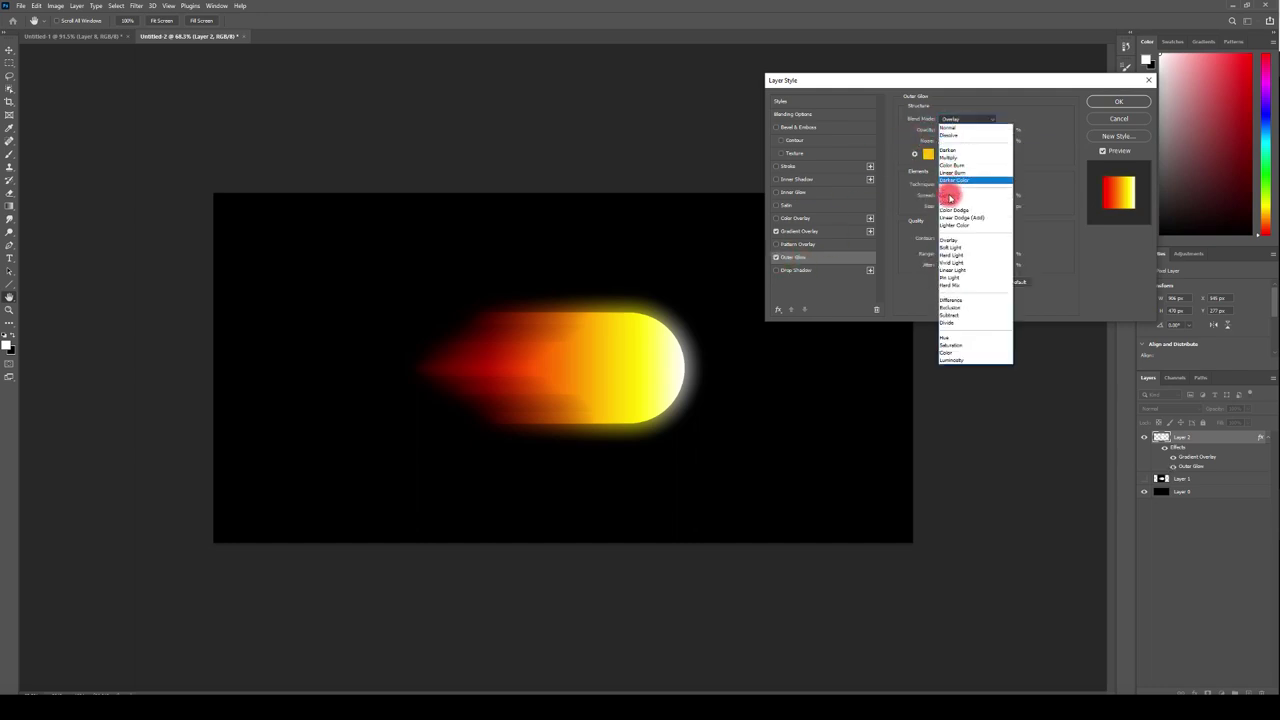
{"action": "left_click", "coordinate": [943, 200]}
{"action": "left_click", "coordinate": [949, 118]}
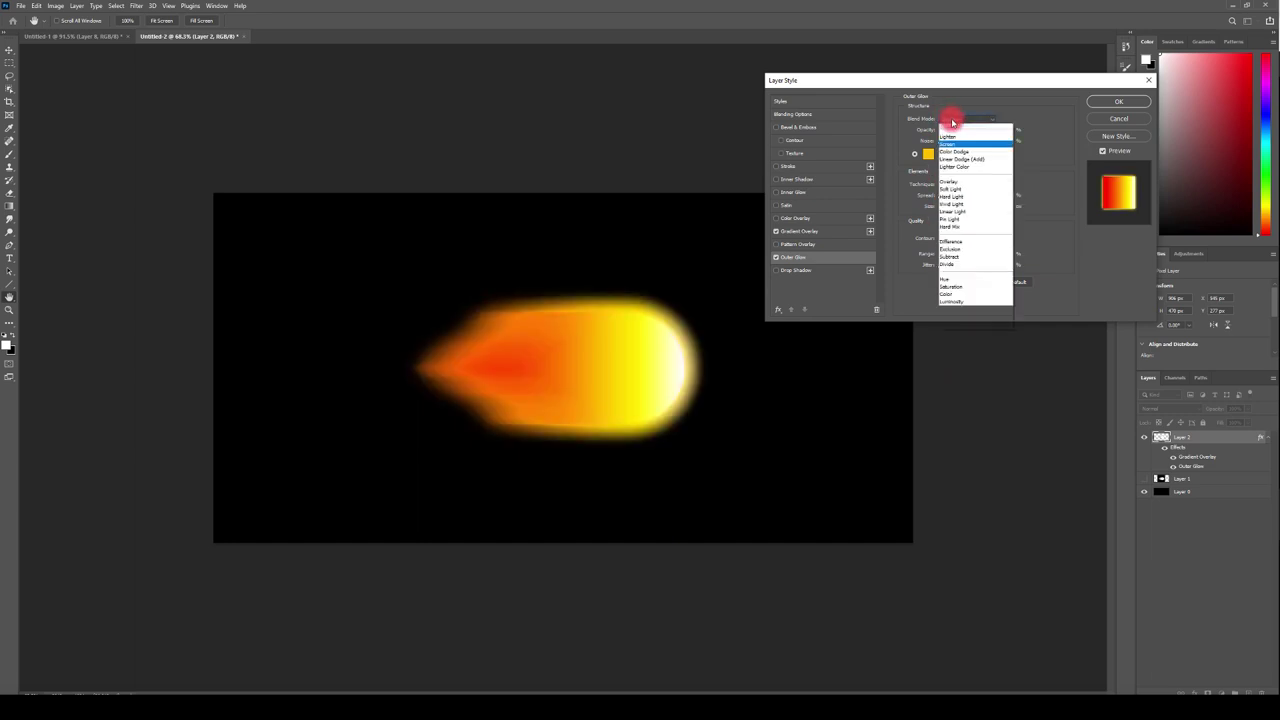
{"action": "left_click", "coordinate": [944, 211]}
{"action": "left_click", "coordinate": [952, 122]}
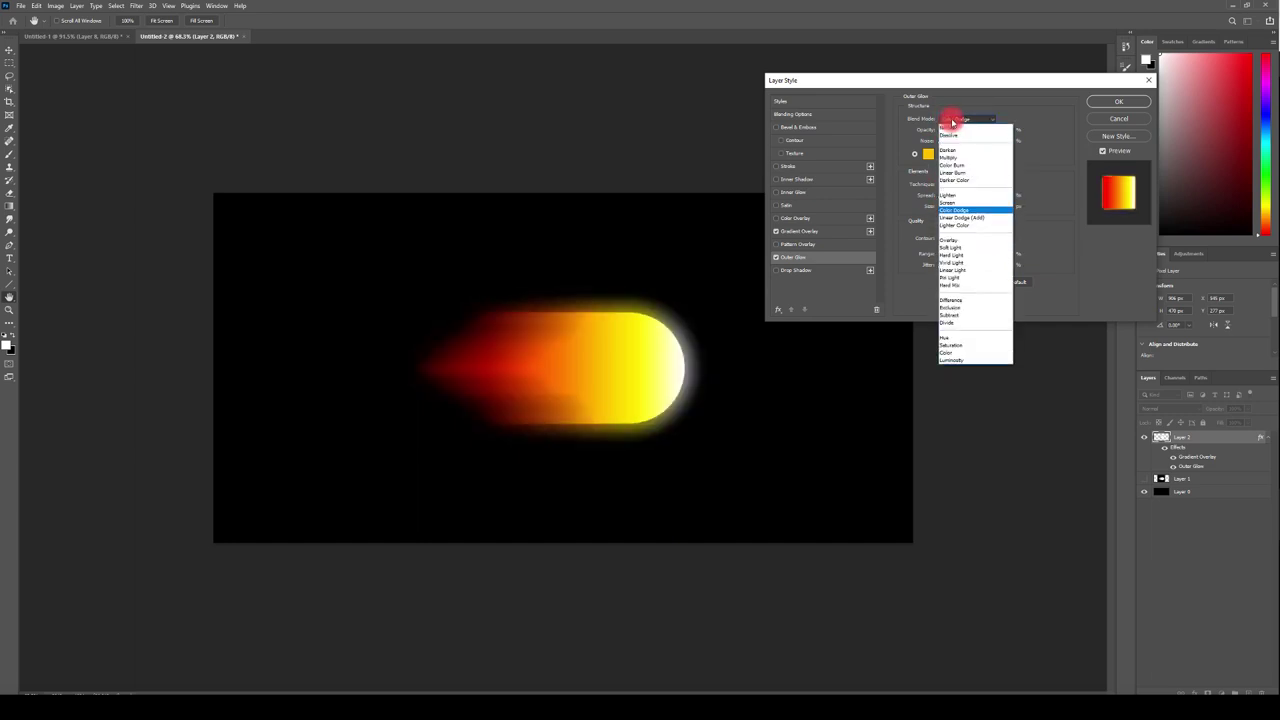
{"action": "left_click", "coordinate": [957, 121]}
- Set the outer glow's blend mode to Screen and lower its opacity to about 20%
{"action": "left_click", "coordinate": [957, 124]}
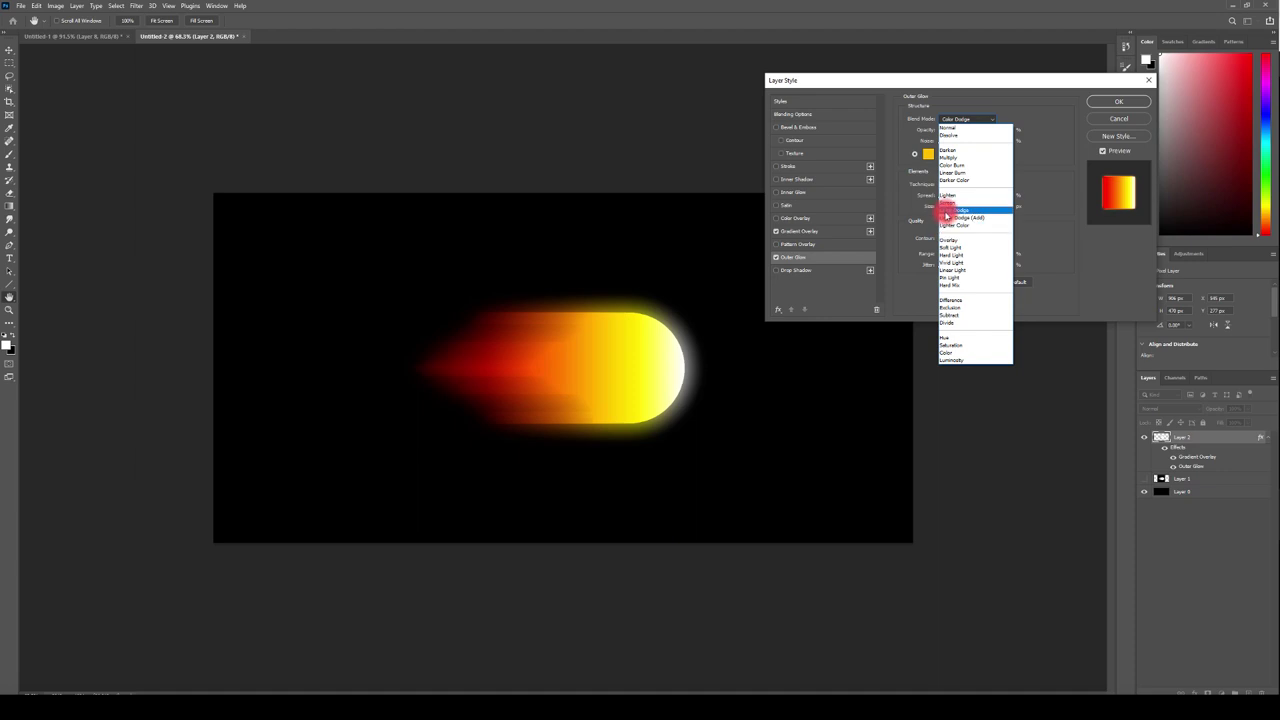
{"action": "left_click", "coordinate": [946, 205]}
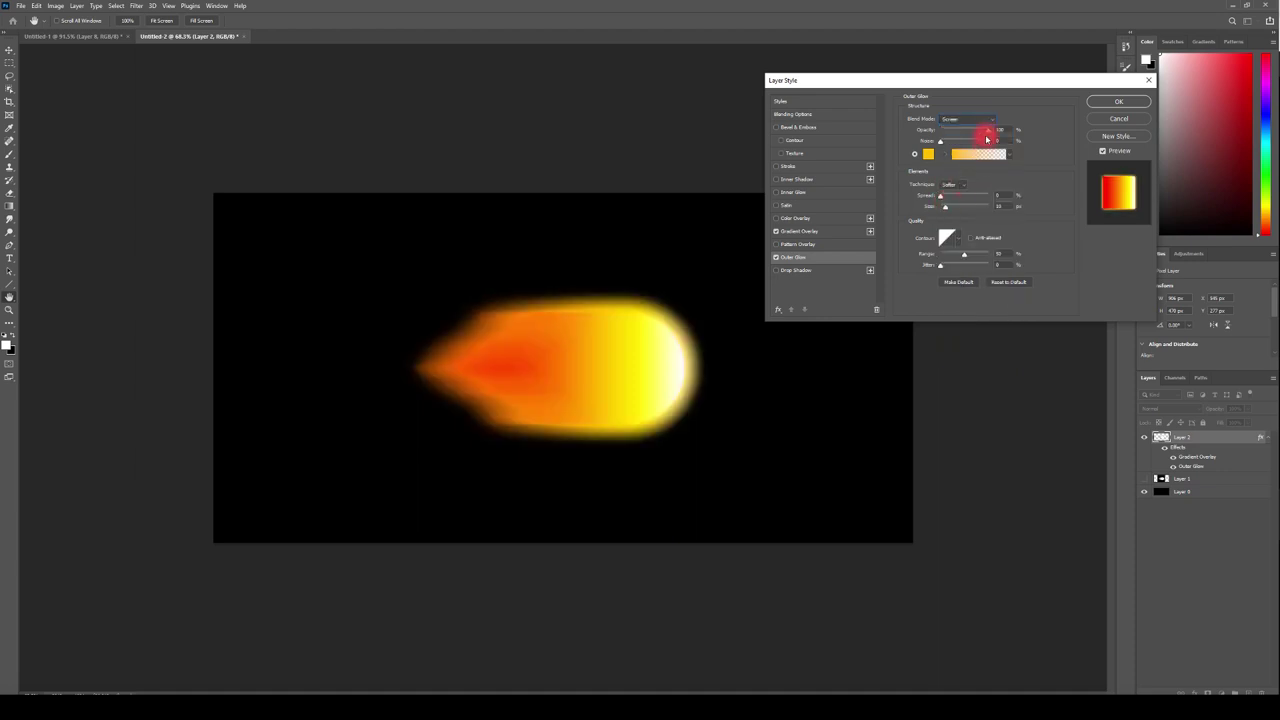
{"action": "mouse_move", "coordinate": [971, 129]}
{"action": "left_mouse_down"}
{"action": "mouse_move", "coordinate": [920, 137]}
{"action": "mouse_move", "coordinate": [953, 144]}
{"action": "left_mouse_up"}
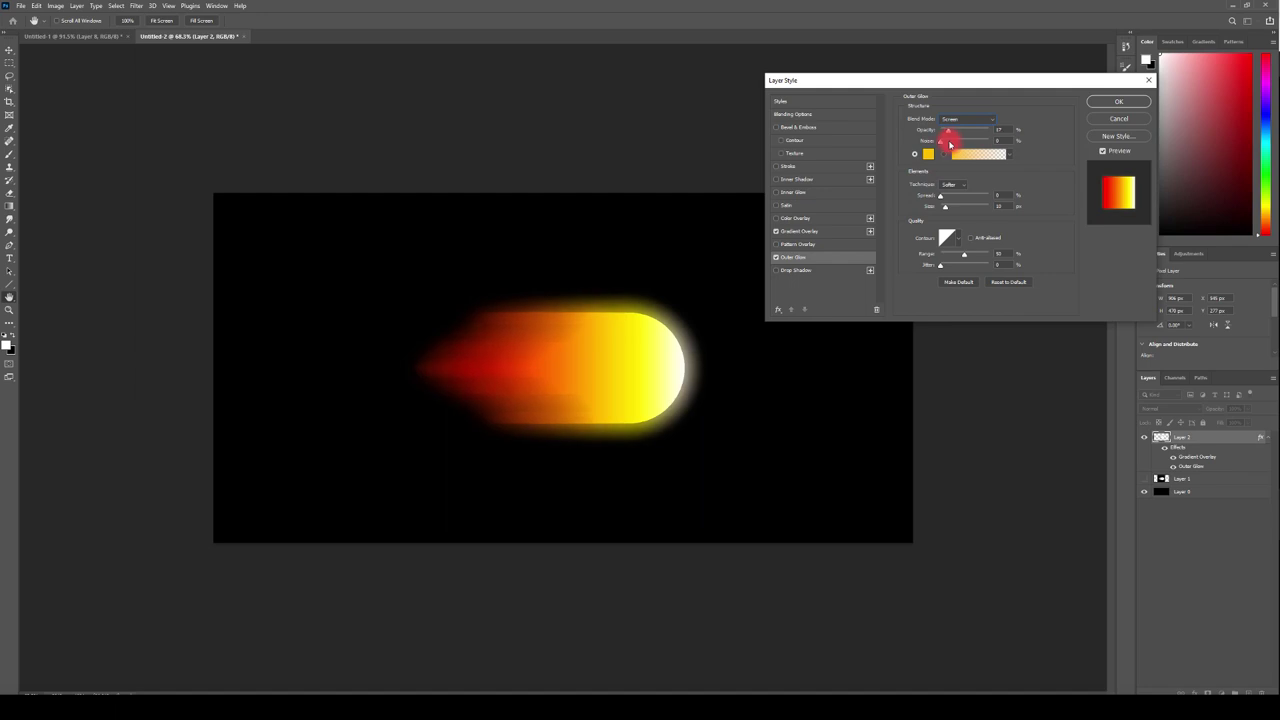
{"action": "left_click", "coordinate": [1002, 130]}
- Add a white Satin effect to Layer 2 and adjust its size to soften the inner highlight
{"action": "left_click", "coordinate": [776, 270]}
{"action": "left_click", "coordinate": [776, 205]}
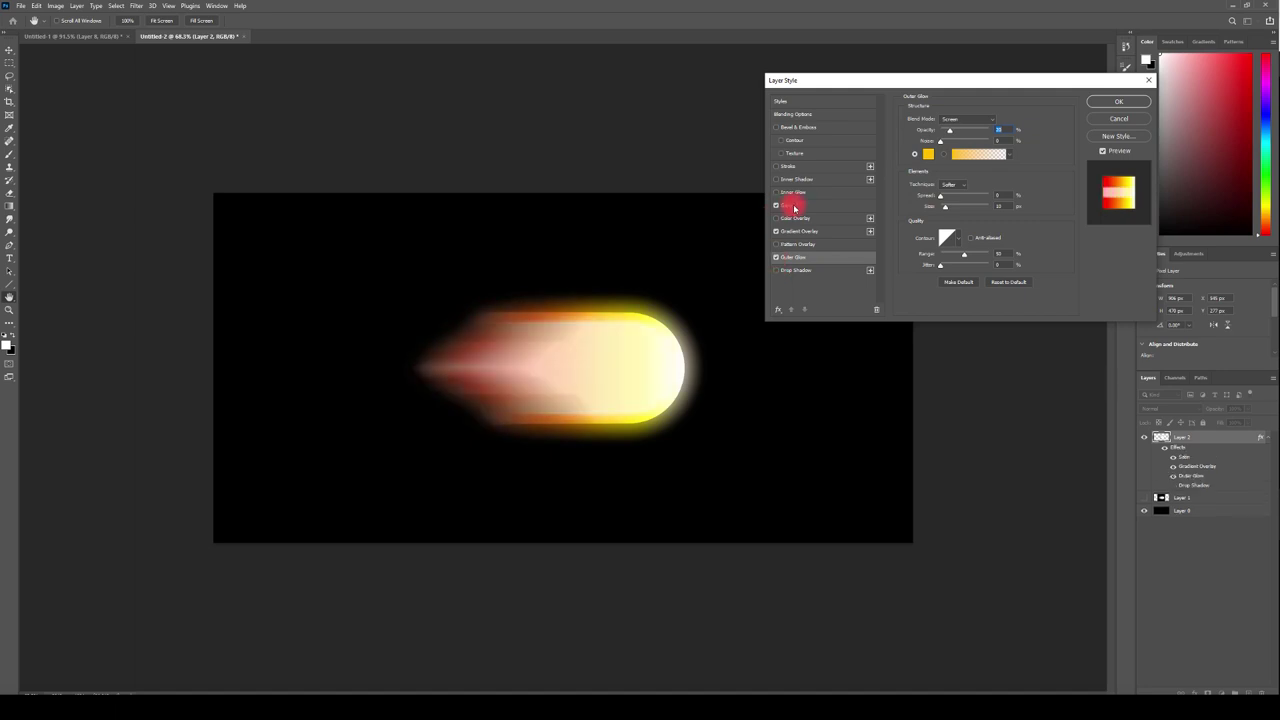
{"action": "left_click", "coordinate": [794, 206]}
{"action": "mouse_move", "coordinate": [959, 168]}
{"action": "left_mouse_down"}
{"action": "mouse_move", "coordinate": [974, 166]}
{"action": "mouse_move", "coordinate": [958, 178]}
{"action": "left_mouse_up"}
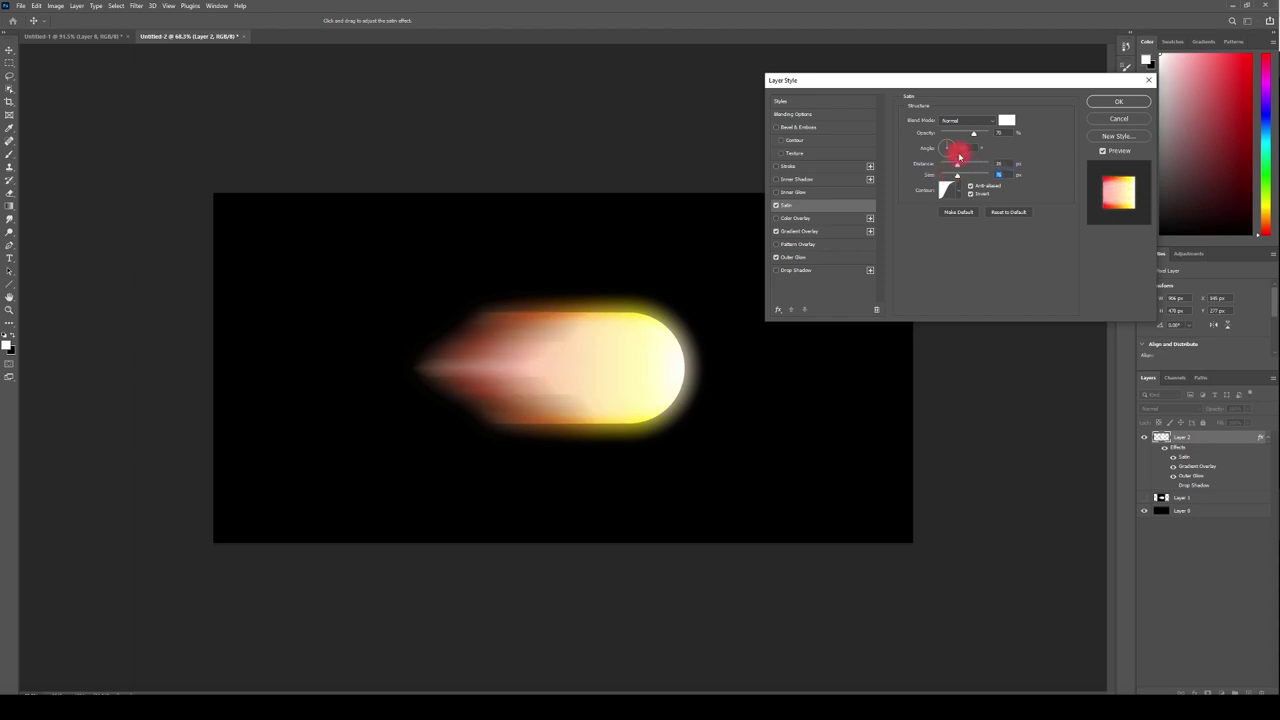
- Raise the satin opacity to 100%, increase its distance to shape the white core, and apply the layer style
{"action": "left_click_drag", "start_coordinate": [974, 129], "coordinate": [1029, 129]}
{"action": "left_click_drag", "start_coordinate": [950, 167], "coordinate": [963, 170]}
{"action": "mouse_move", "coordinate": [969, 170]}
{"action": "left_mouse_down"}
{"action": "mouse_move", "coordinate": [985, 165]}
{"action": "mouse_move", "coordinate": [640, 297]}
{"action": "mouse_move", "coordinate": [646, 320]}
{"action": "mouse_move", "coordinate": [614, 406]}
{"action": "mouse_move", "coordinate": [712, 367]}
{"action": "mouse_move", "coordinate": [654, 326]}
{"action": "left_mouse_up"}
{"action": "left_click_drag", "start_coordinate": [492, 350], "coordinate": [533, 290]}
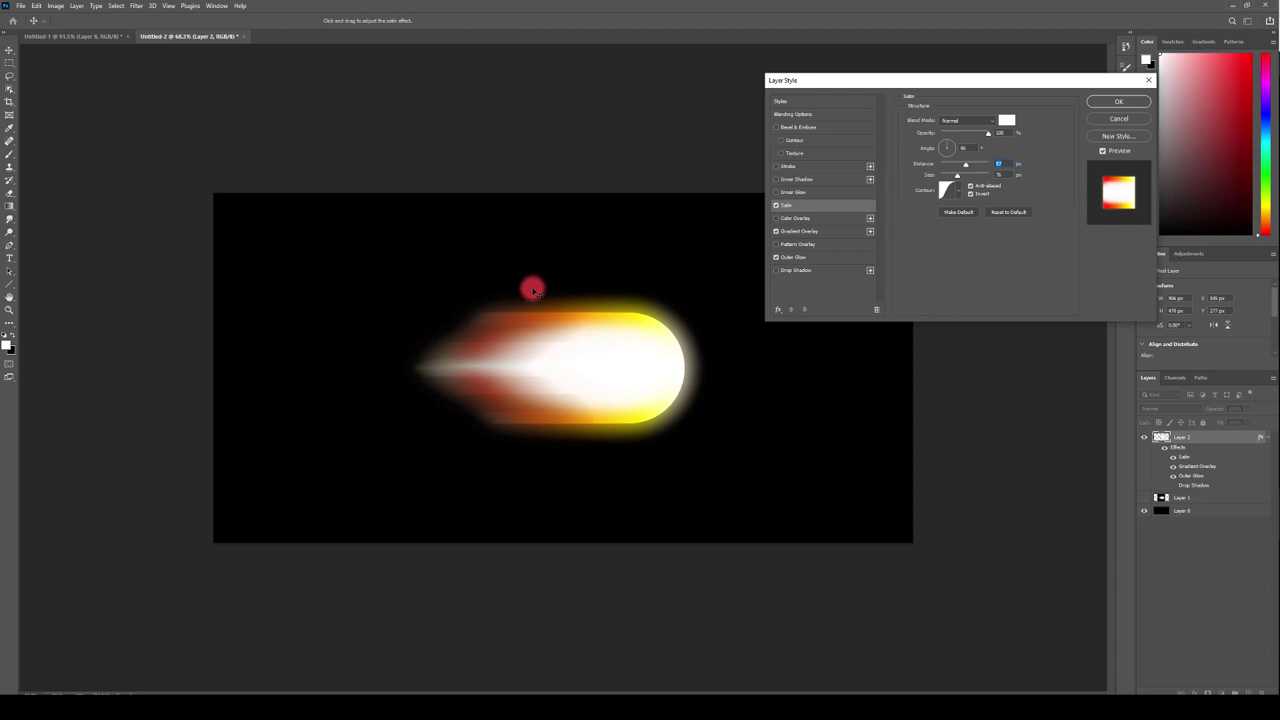
{"action": "mouse_move", "coordinate": [409, 328]}
{"action": "left_mouse_down"}
{"action": "mouse_move", "coordinate": [449, 326]}
{"action": "mouse_move", "coordinate": [400, 317]}
{"action": "mouse_move", "coordinate": [500, 283]}
{"action": "mouse_move", "coordinate": [752, 298]}
{"action": "left_mouse_up"}
{"action": "mouse_move", "coordinate": [965, 169]}
{"action": "left_mouse_down"}
{"action": "mouse_move", "coordinate": [946, 166]}
{"action": "mouse_move", "coordinate": [965, 170]}
{"action": "left_mouse_up"}
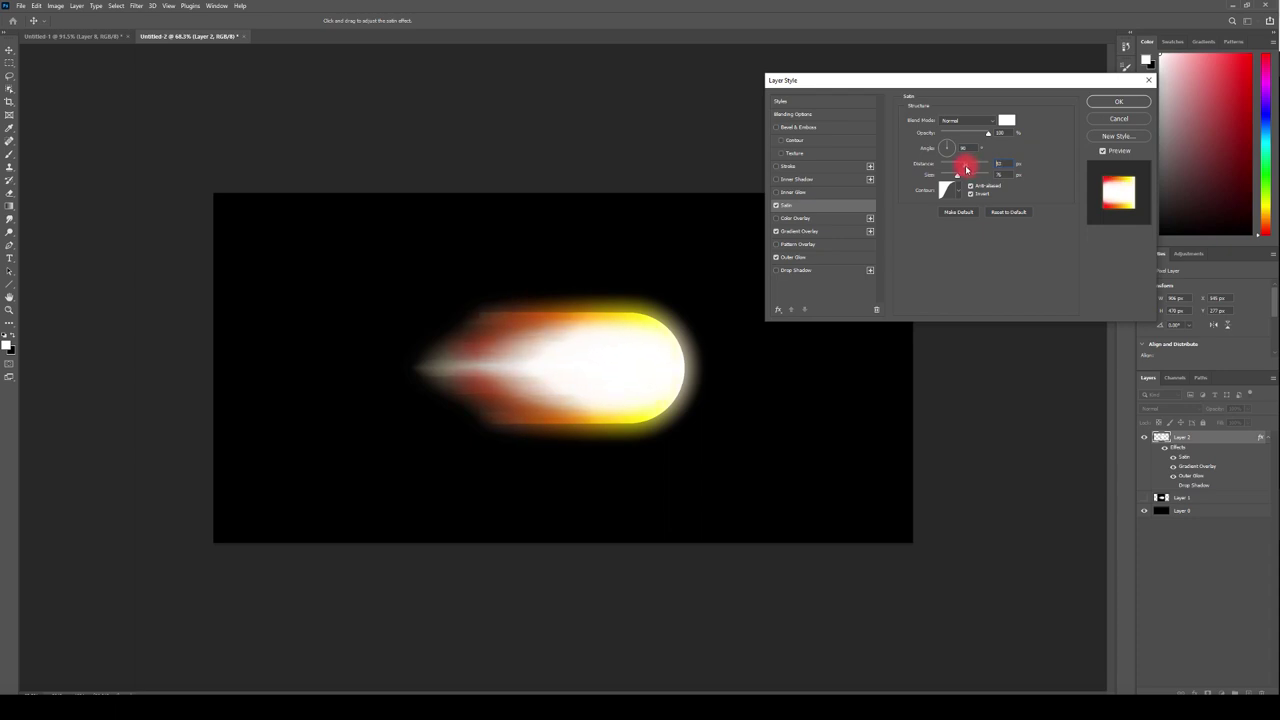
{"action": "left_click", "coordinate": [1111, 104]}
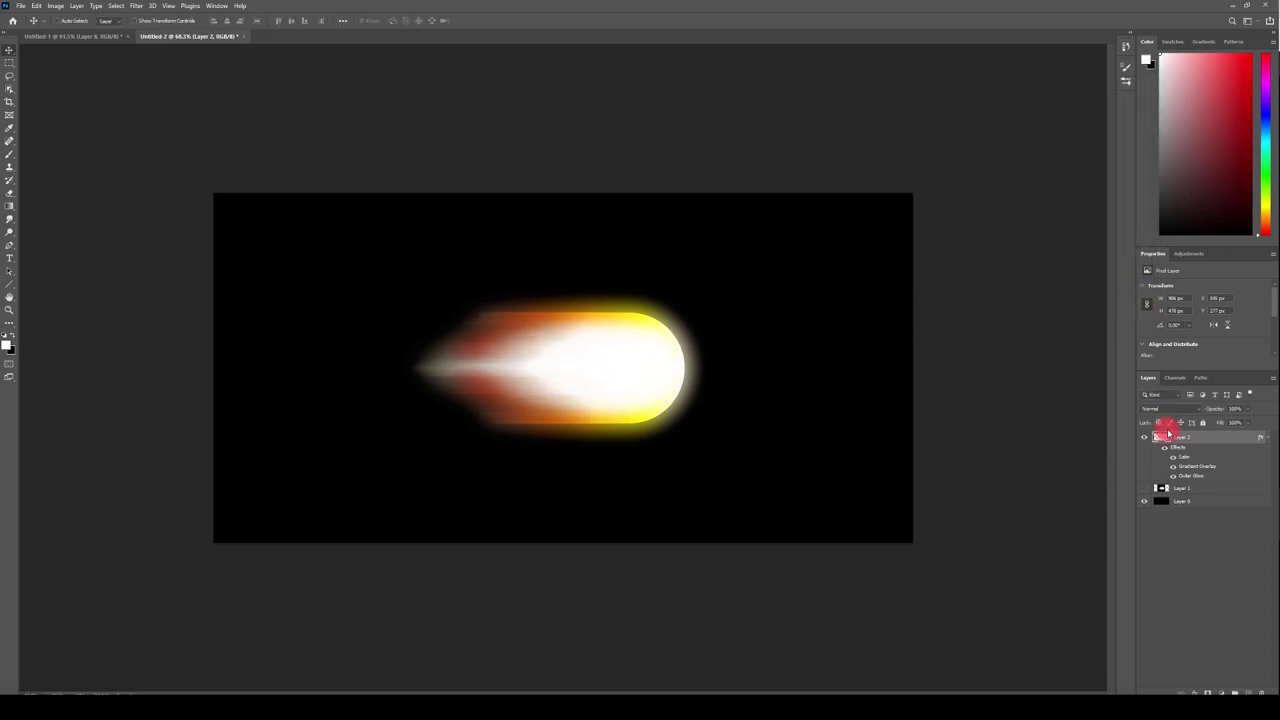
- Duplicate Layer 2 and turn off Gradient Overlay and Outer Glow on the copy, keeping only Satin
{"action": "key", "text": "ctrl+j"}
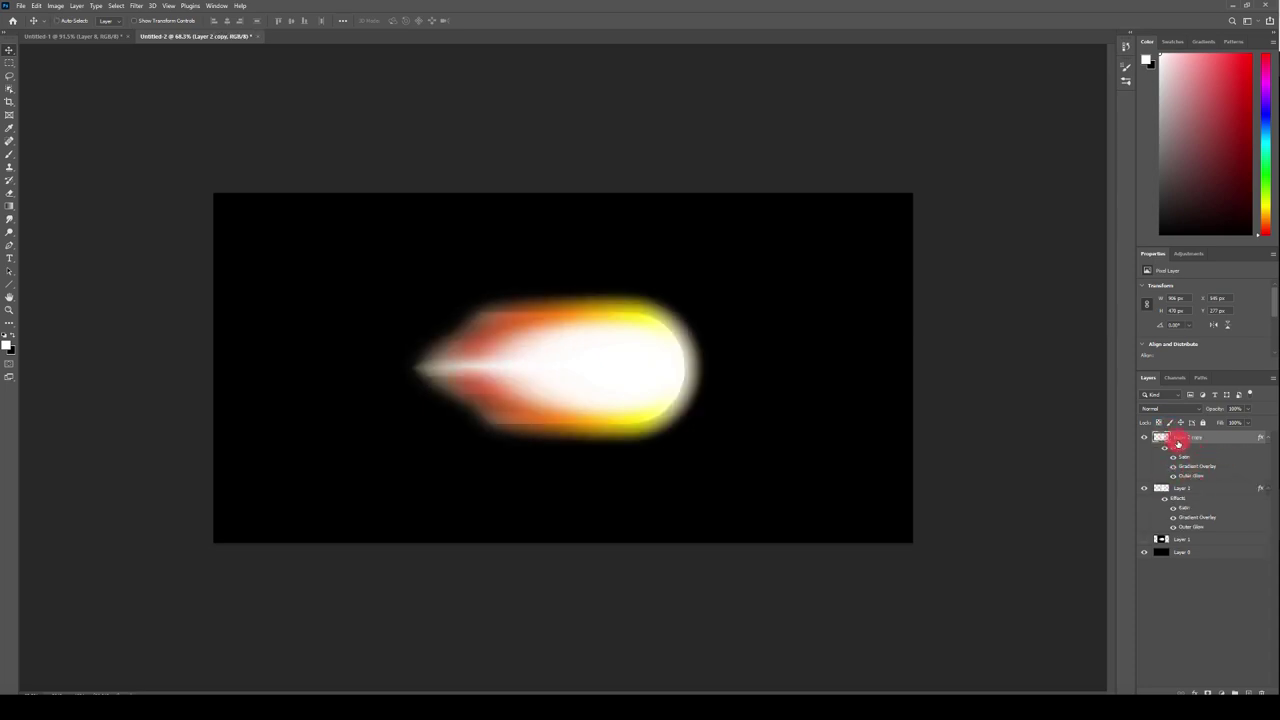
{"action": "right_click", "coordinate": [1179, 440]}
{"action": "left_click", "coordinate": [1170, 30]}
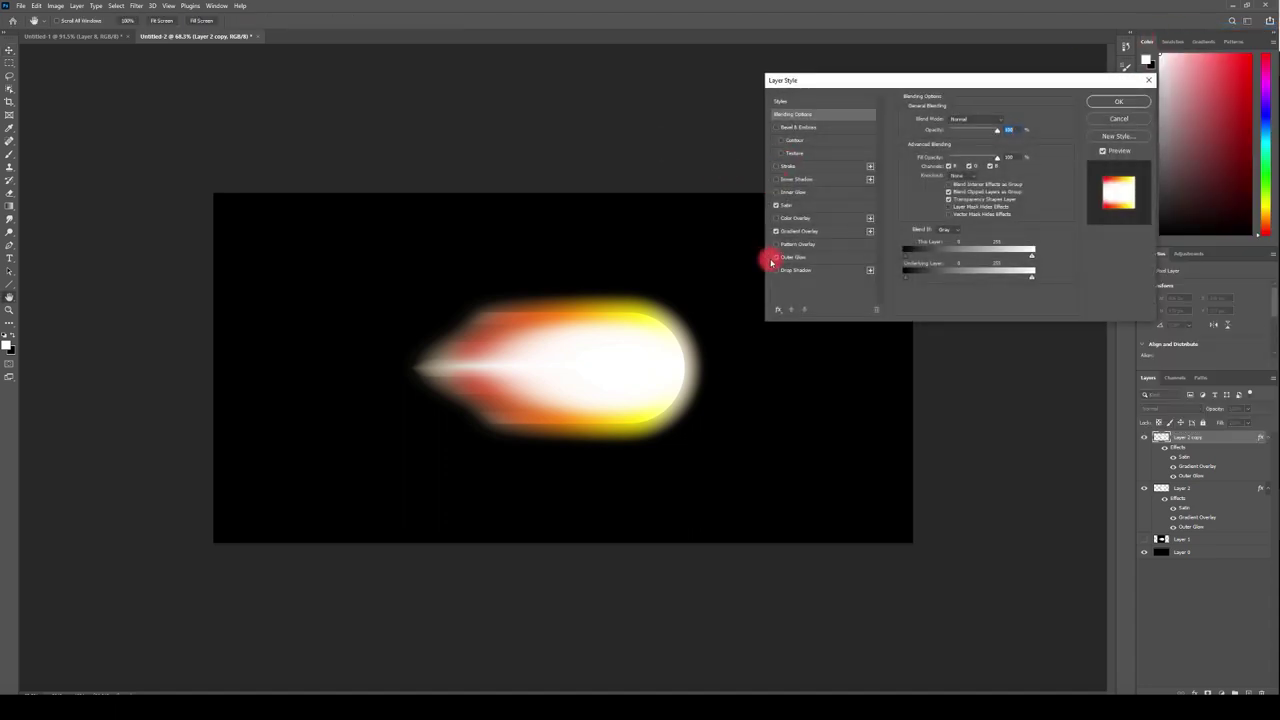
{"action": "left_click", "coordinate": [777, 232]}
{"action": "left_click", "coordinate": [776, 205]}
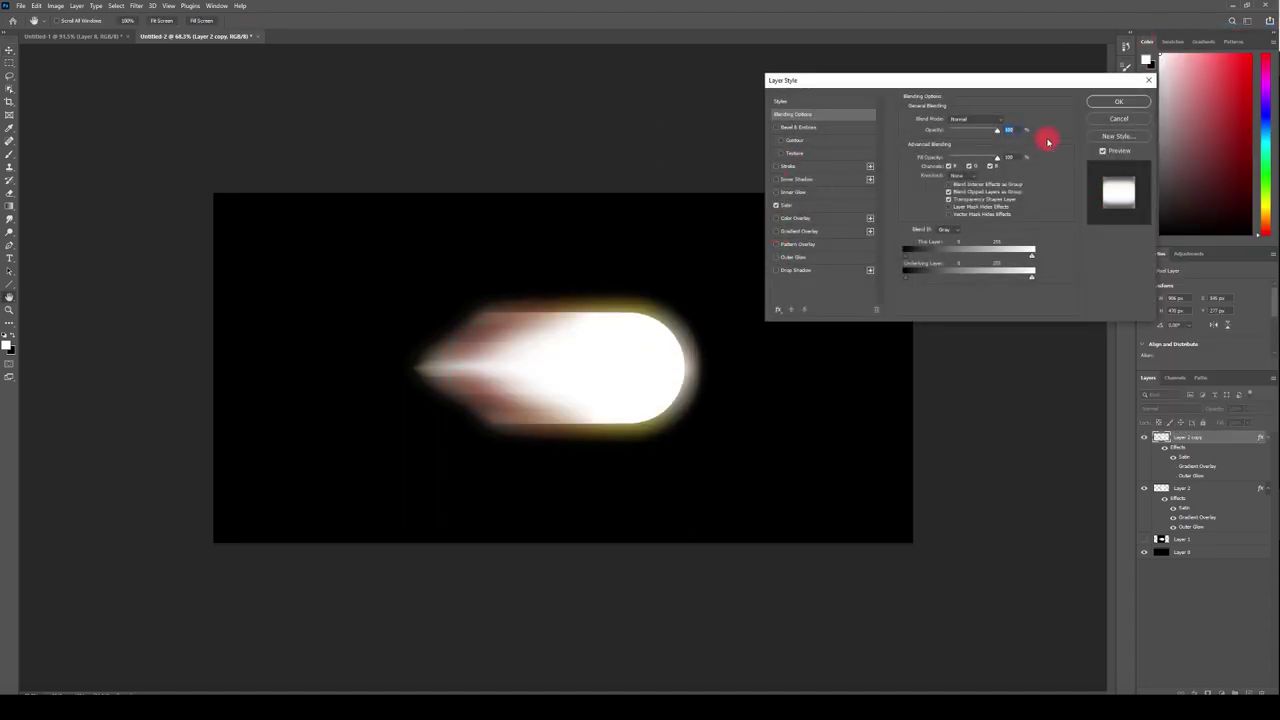
{"action": "left_click", "coordinate": [1104, 102]}
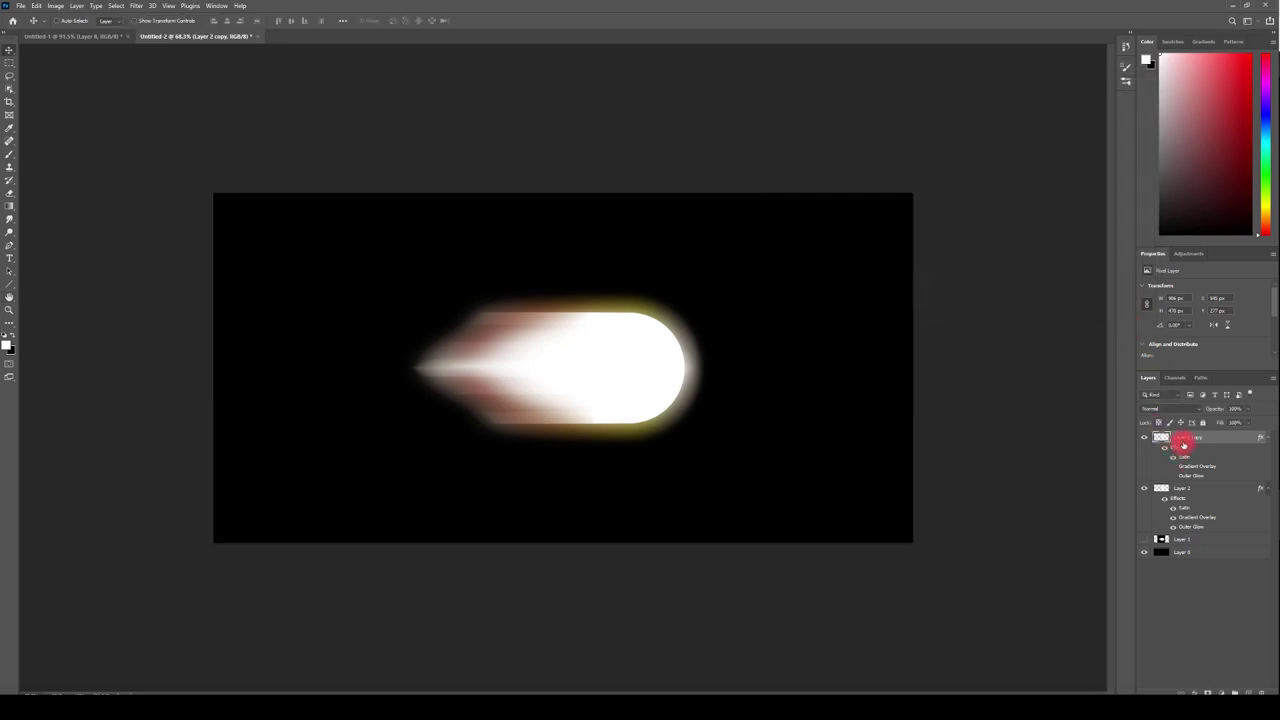
- Rasterize the layer style of Layer 2 copy
{"action": "right_click", "coordinate": [1184, 445]}
{"action": "left_click", "coordinate": [1185, 175]}
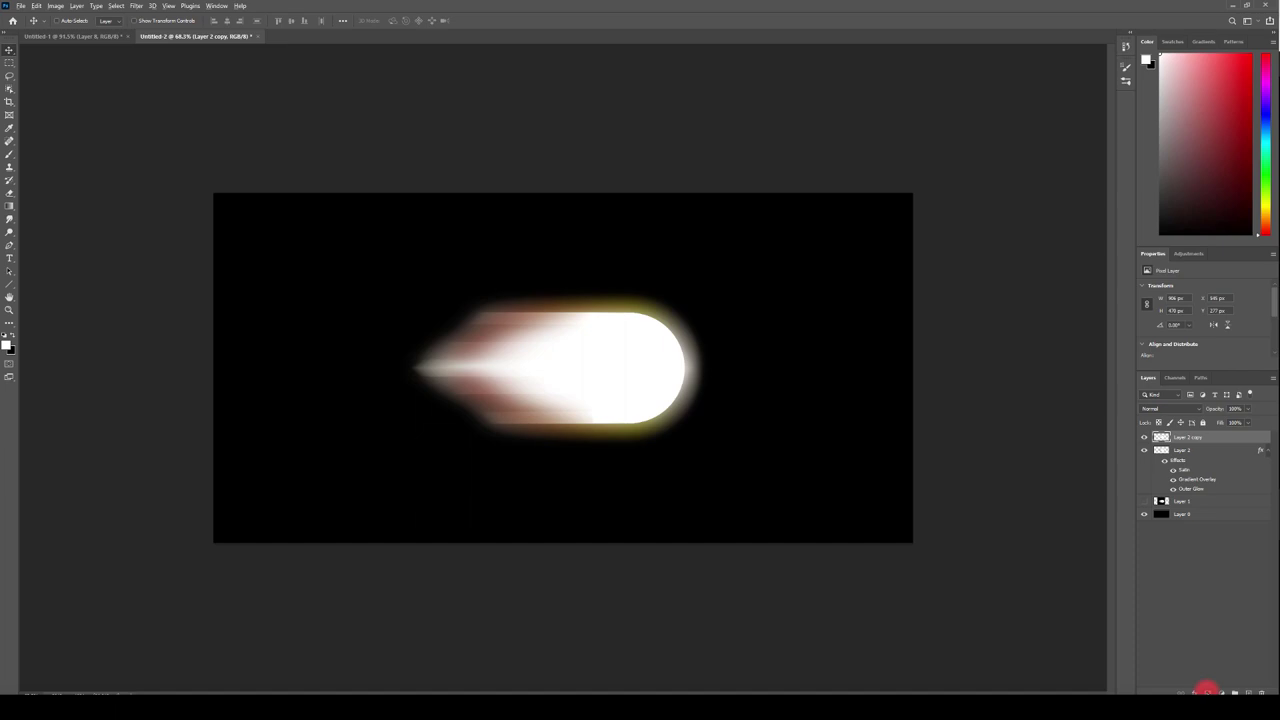
- Add a black layer mask to Layer 2 copy and turn off the Satin effect on Layer 2
{"action": "left_click", "coordinate": [1207, 691], "text": "alt"}
{"action": "right_click", "coordinate": [1192, 452]}
{"action": "left_click", "coordinate": [1172, 40]}
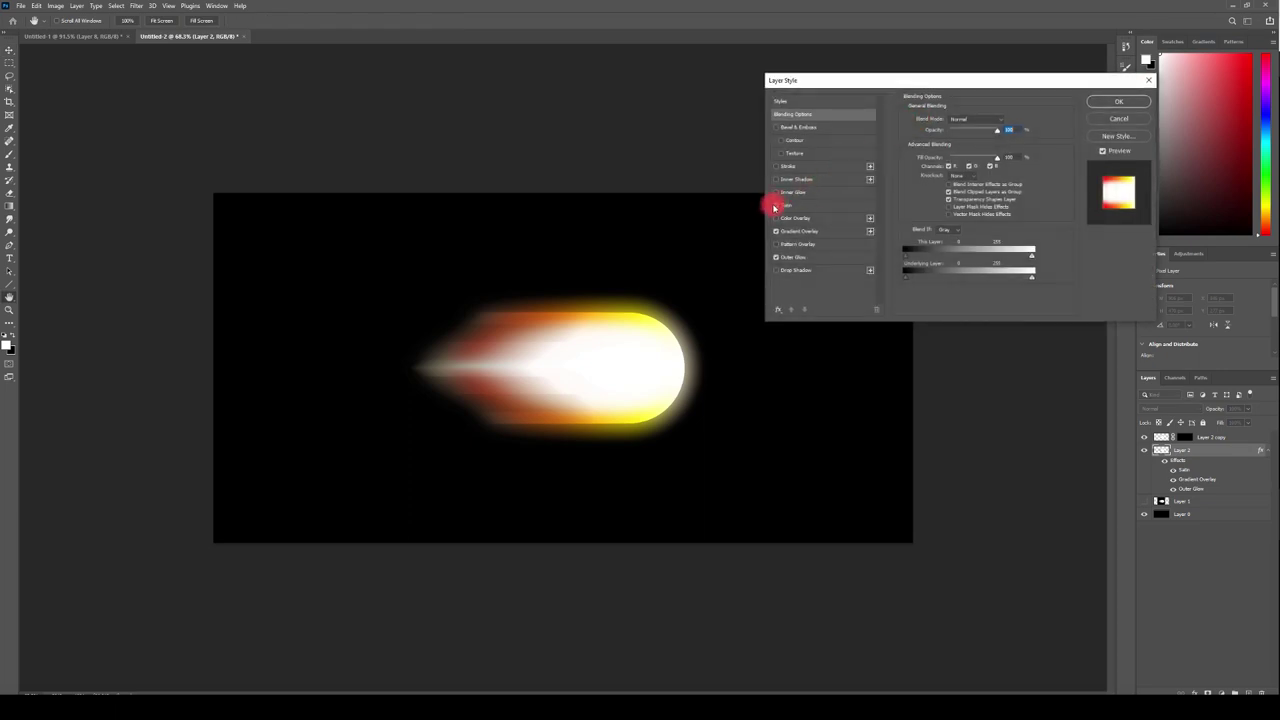
{"action": "left_click", "coordinate": [785, 205]}
{"action": "left_click", "coordinate": [776, 206]}
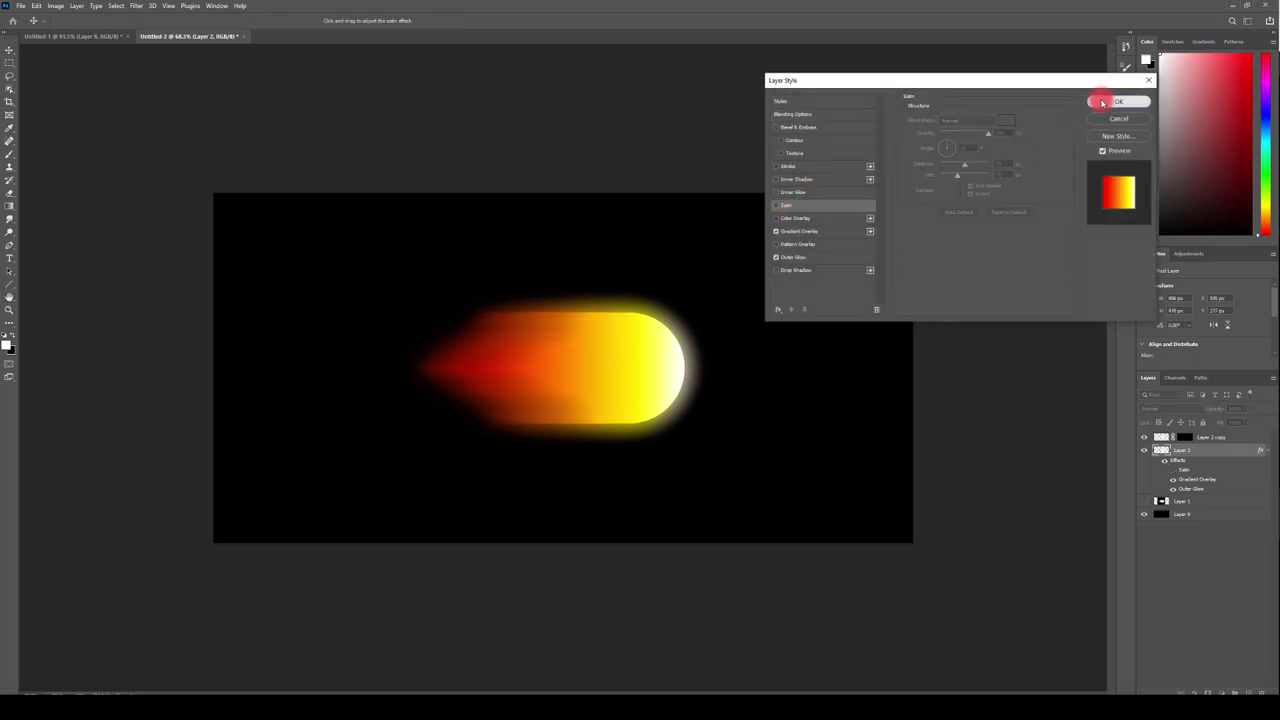
{"action": "left_click", "coordinate": [1102, 103]}
- Paint white on Layer 2 copy's mask with a large soft brush to reveal the rounded head's white core, undoing the excess strokes
{"action": "left_click", "coordinate": [1188, 438]}
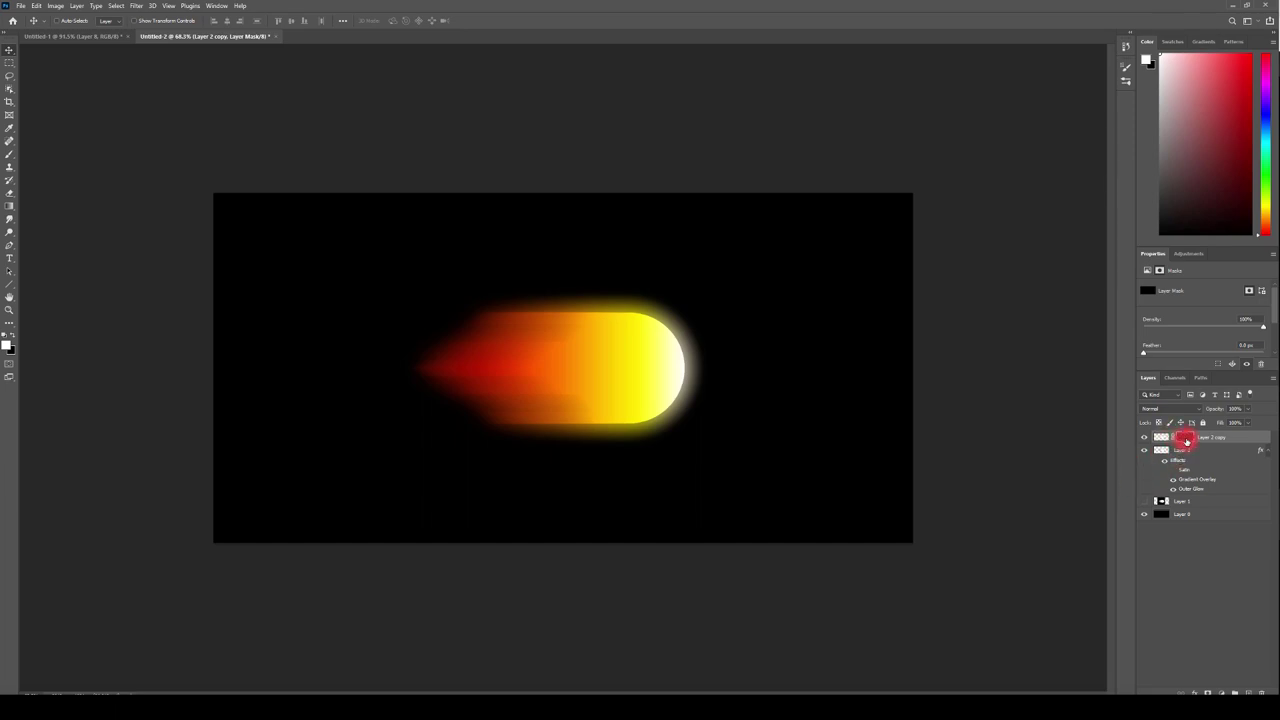
{"action": "key", "text": "b"}
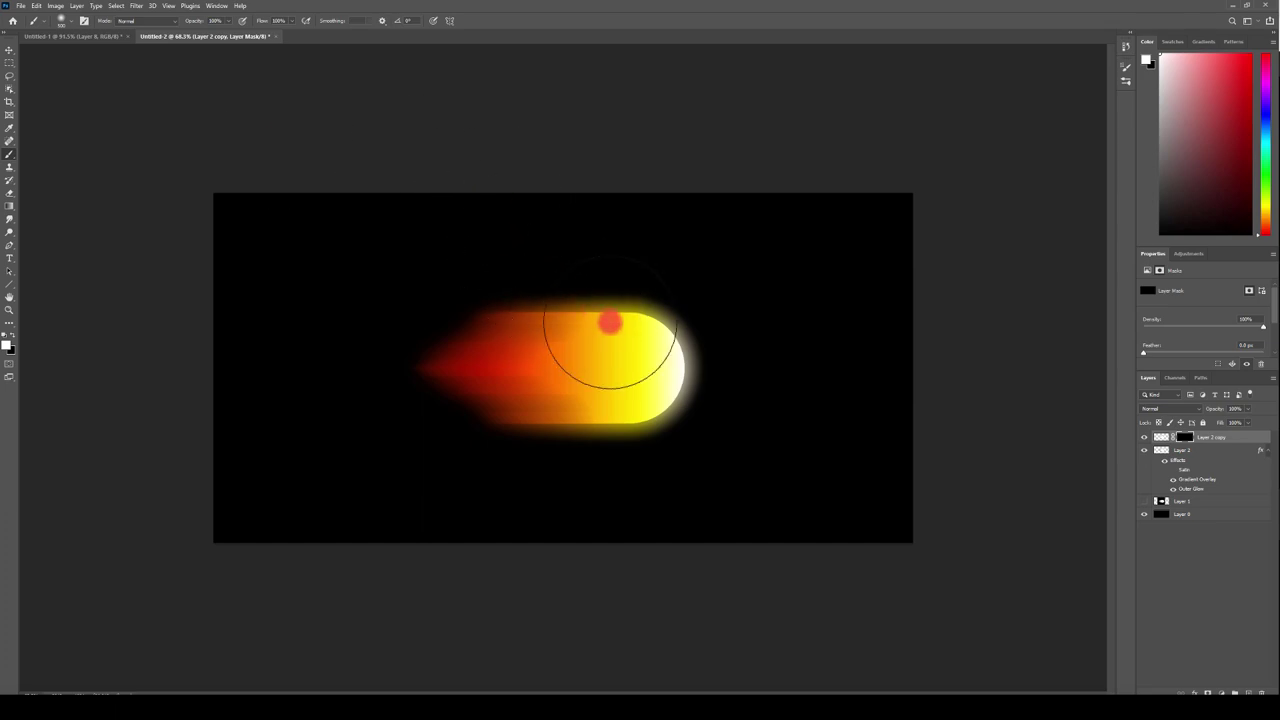
{"action": "left_click", "coordinate": [629, 369]}
{"action": "mouse_move", "coordinate": [629, 369]}
{"action": "left_mouse_down"}
{"action": "mouse_move", "coordinate": [659, 390]}
{"action": "mouse_move", "coordinate": [673, 375]}
{"action": "mouse_move", "coordinate": [763, 467]}
{"action": "mouse_move", "coordinate": [749, 366]}
{"action": "mouse_move", "coordinate": [712, 347]}
{"action": "mouse_move", "coordinate": [697, 357]}
{"action": "mouse_move", "coordinate": [700, 384]}
{"action": "mouse_move", "coordinate": [730, 395]}
{"action": "mouse_move", "coordinate": [776, 349]}
{"action": "mouse_move", "coordinate": [776, 324]}
{"action": "mouse_move", "coordinate": [683, 370]}
{"action": "mouse_move", "coordinate": [609, 371]}
{"action": "mouse_move", "coordinate": [631, 398]}
{"action": "mouse_move", "coordinate": [611, 366]}
{"action": "mouse_move", "coordinate": [520, 365]}
{"action": "mouse_move", "coordinate": [542, 388]}
{"action": "mouse_move", "coordinate": [566, 373]}
{"action": "mouse_move", "coordinate": [370, 372]}
{"action": "mouse_move", "coordinate": [498, 349]}
{"action": "mouse_move", "coordinate": [587, 398]}
{"action": "mouse_move", "coordinate": [593, 328]}
{"action": "mouse_move", "coordinate": [677, 351]}
{"action": "mouse_move", "coordinate": [620, 434]}
{"action": "left_mouse_up"}
{"action": "key", "text": "bracketleft"}
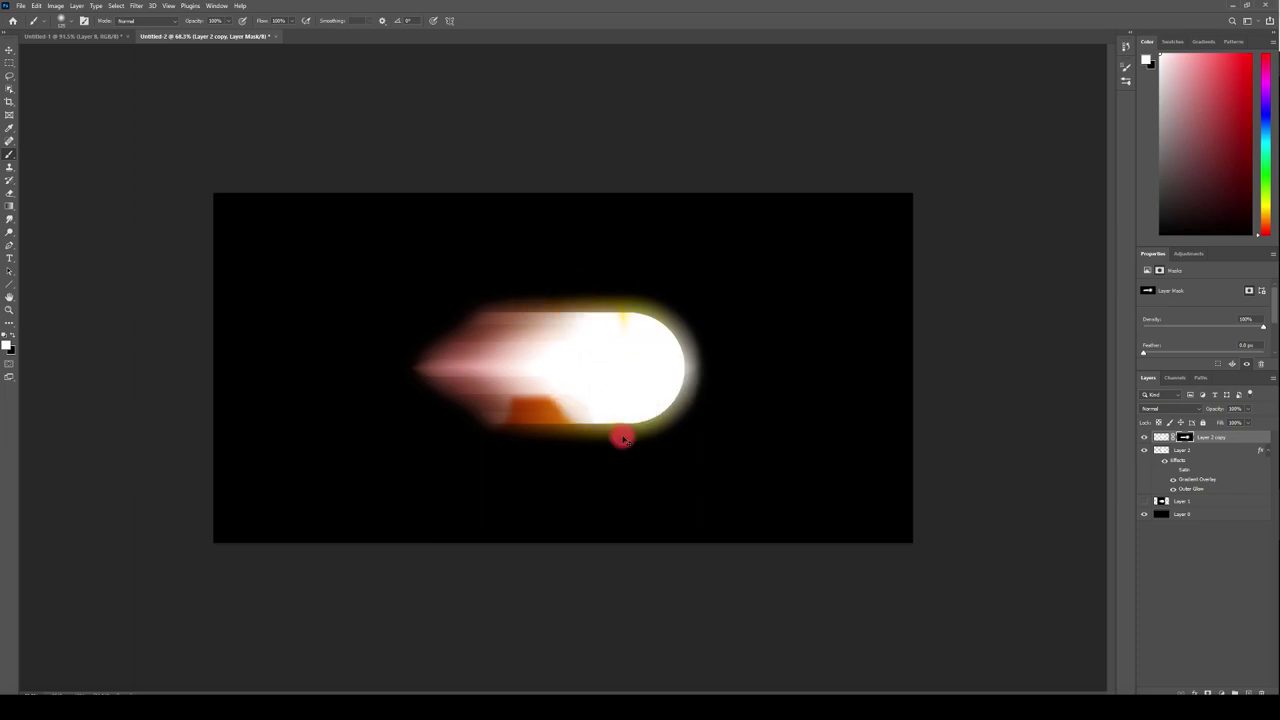
{"action": "key", "text": "ctrl+z"}
{"action": "key", "text": "ctrl+z"}
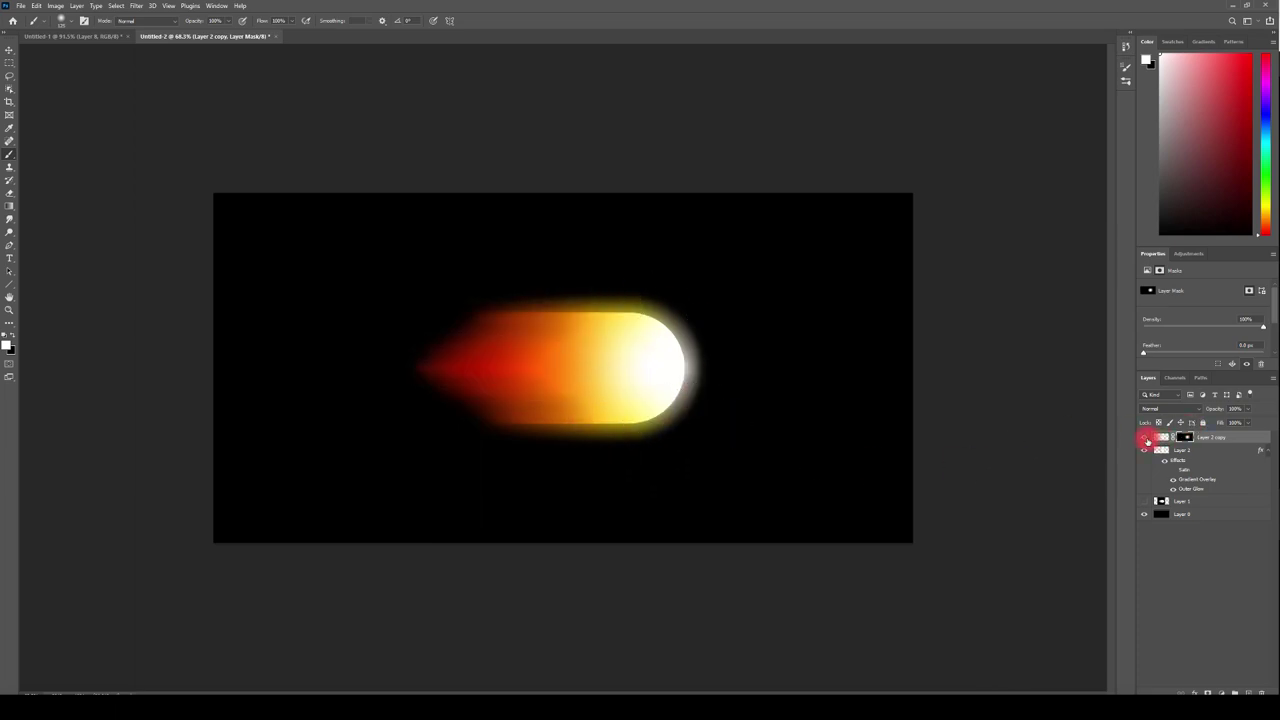
- Merge duplicates of Layer 2 and Layer 2 copy into one layer and hide the two originals
{"action": "left_click", "coordinate": [1143, 440]}
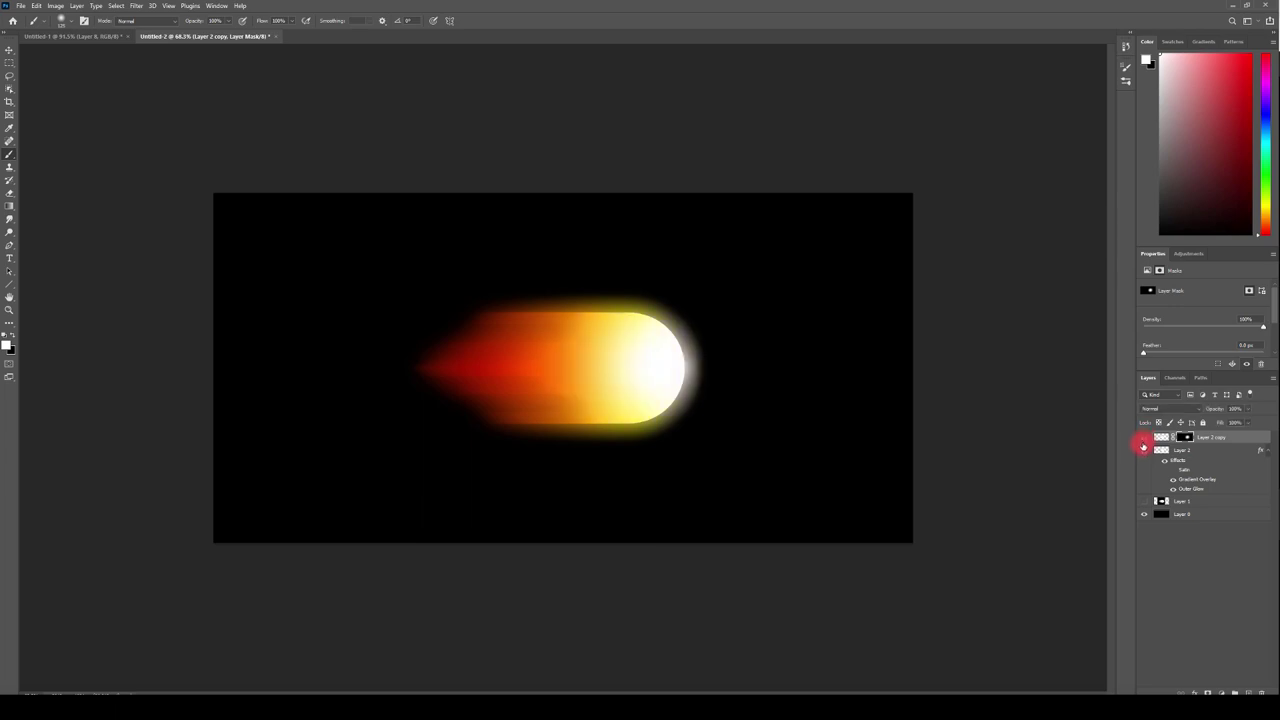
{"action": "left_click", "coordinate": [1267, 452]}
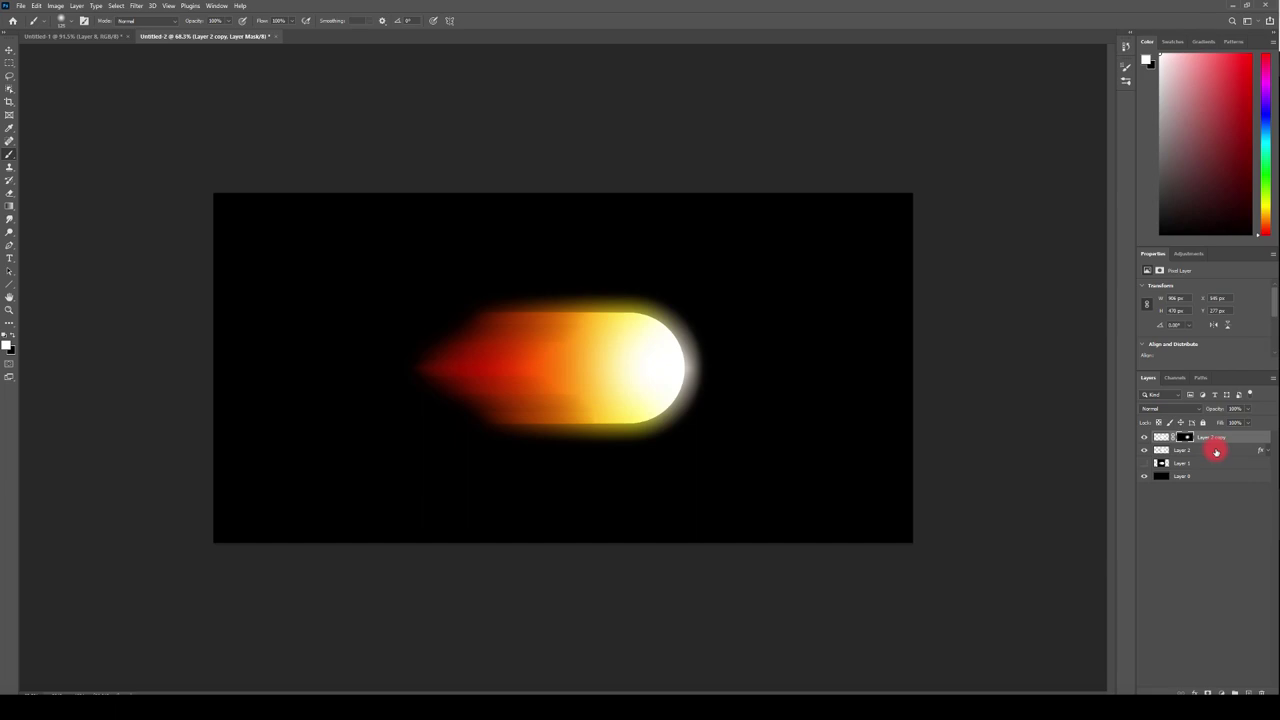
{"action": "left_click", "coordinate": [1216, 452]}
{"action": "left_click_drag", "start_coordinate": [1228, 518], "coordinate": [1252, 690]}
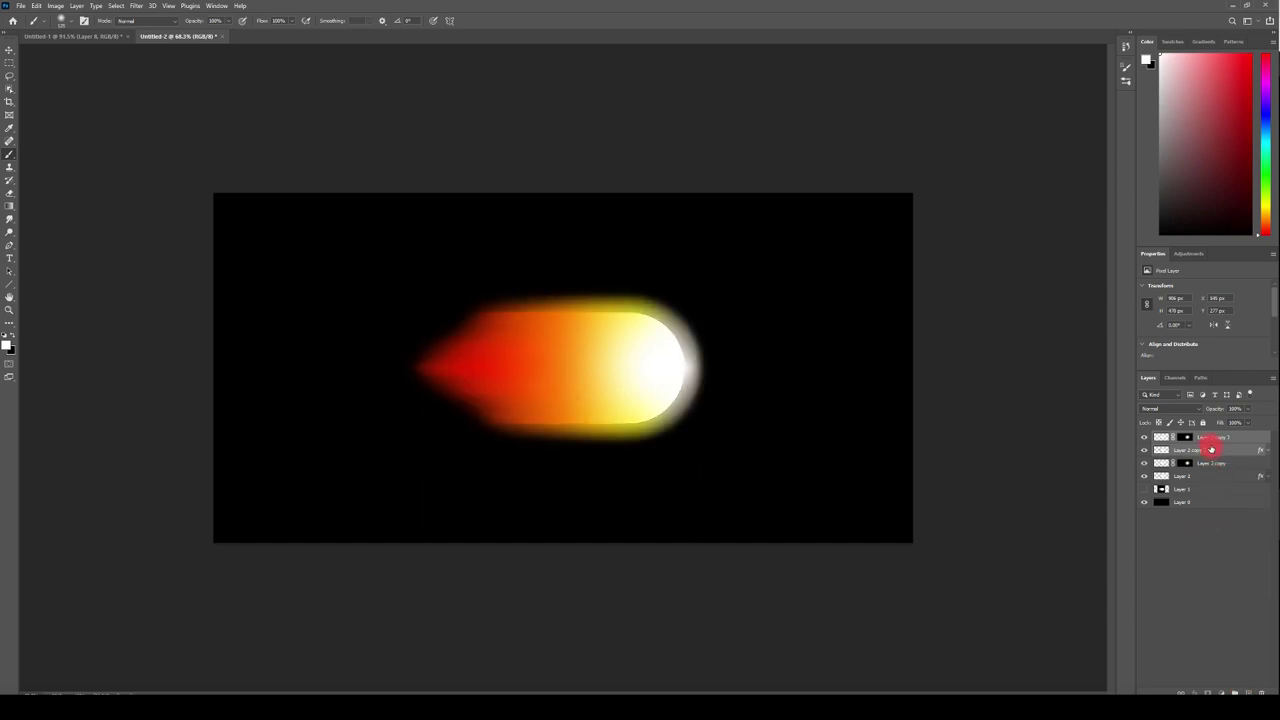
{"action": "right_click", "coordinate": [1212, 451]}
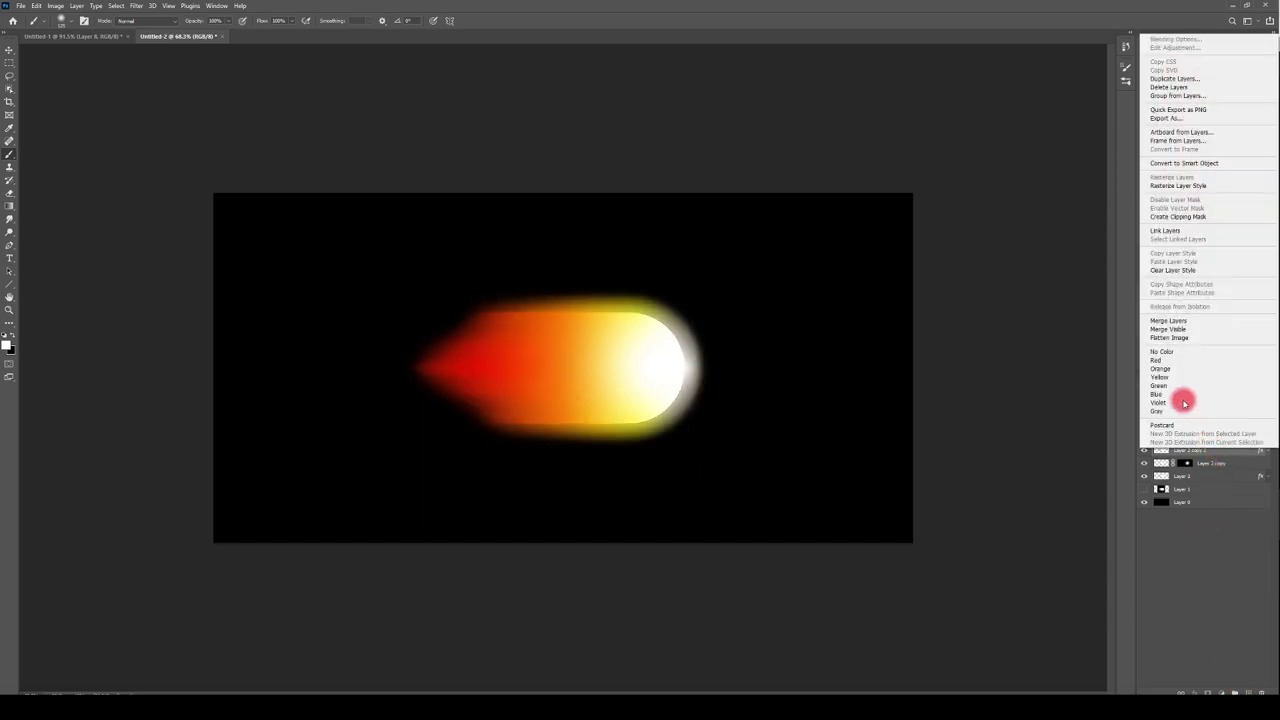
{"action": "left_click", "coordinate": [1155, 324]}
{"action": "left_click_drag", "start_coordinate": [1144, 451], "coordinate": [1144, 477]}
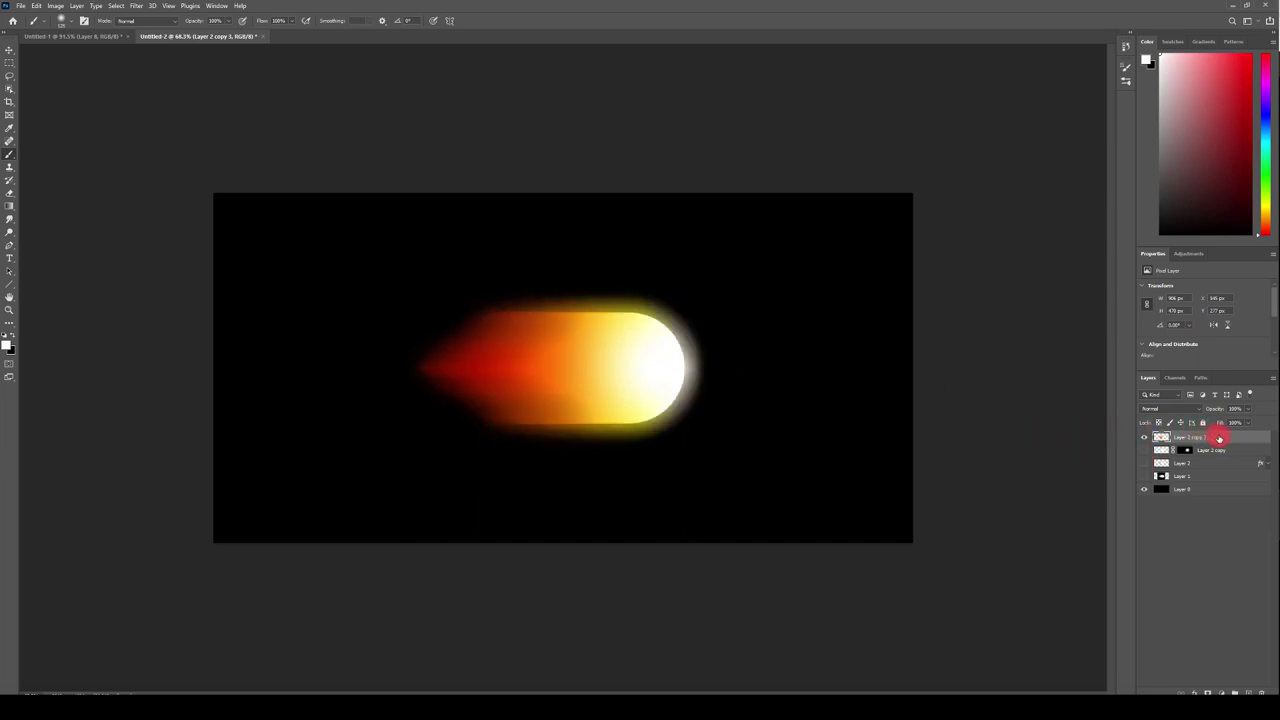
- Apply a perspective transform to the merged layer, symmetrically narrowing the projectile at its rounded head end
{"action": "key", "text": "ctrl+t"}
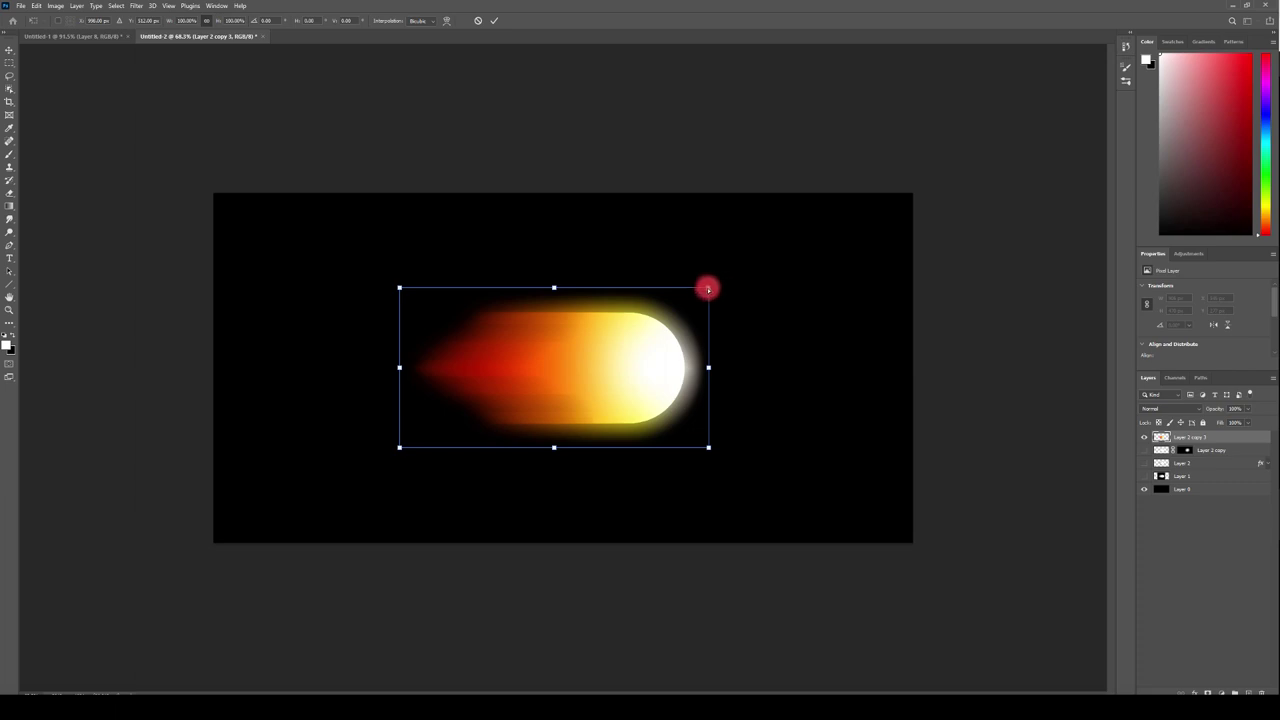
{"action": "left_click_drag", "start_coordinate": [708, 289], "coordinate": [709, 347]}
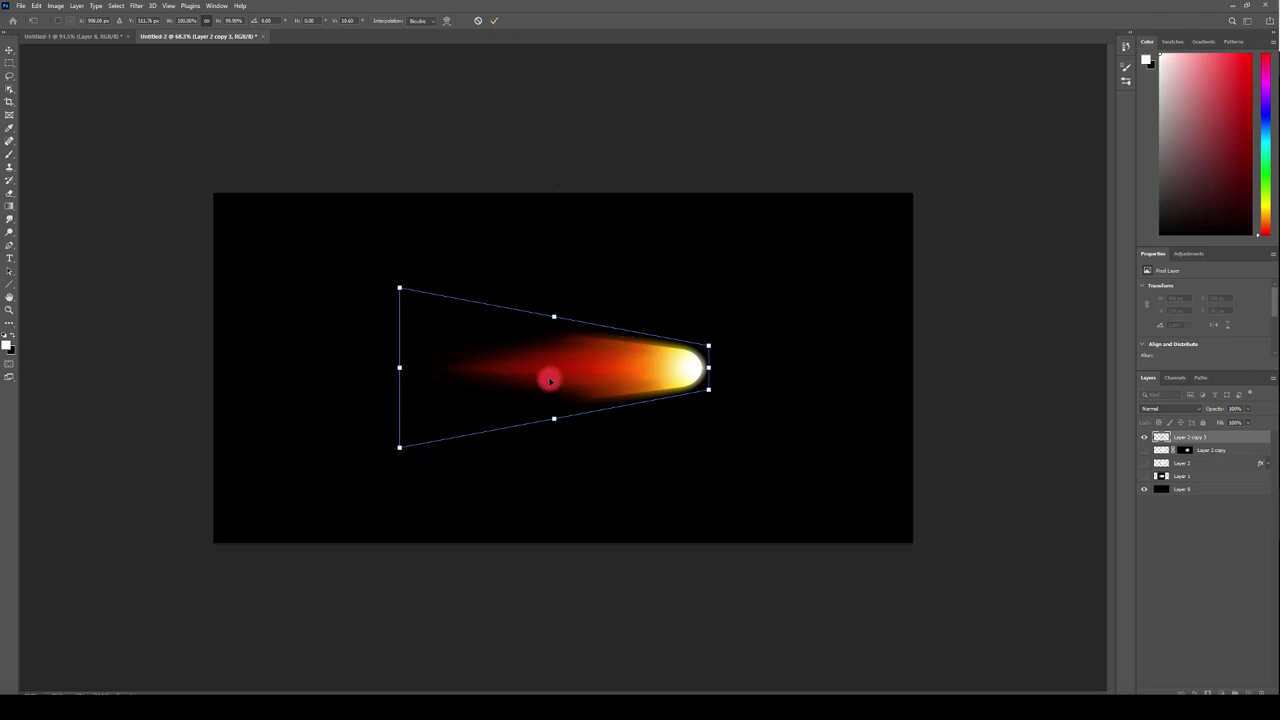
{"action": "left_click", "coordinate": [492, 20]}
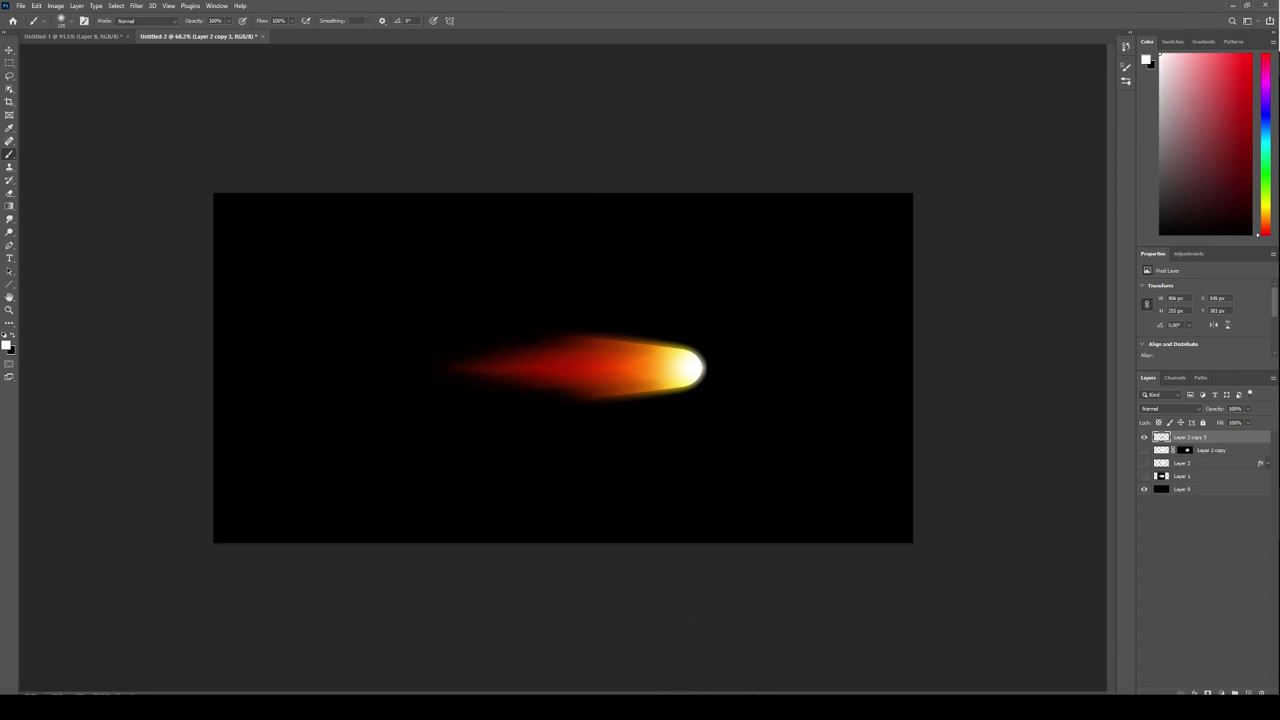
- Duplicate the tapered projectile layer, Layer 2 copy 4, and hide the original
{"action": "left_click", "coordinate": [1197, 541]}
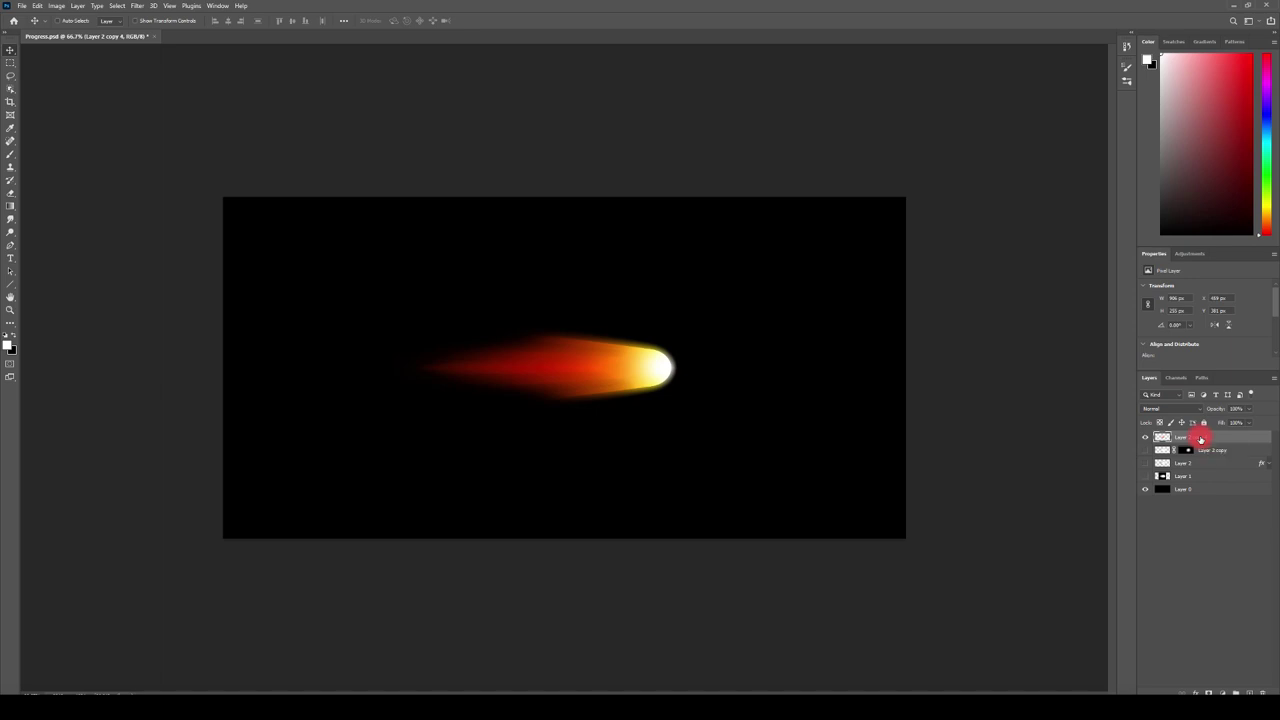
{"action": "key", "text": "ctrl+j"}
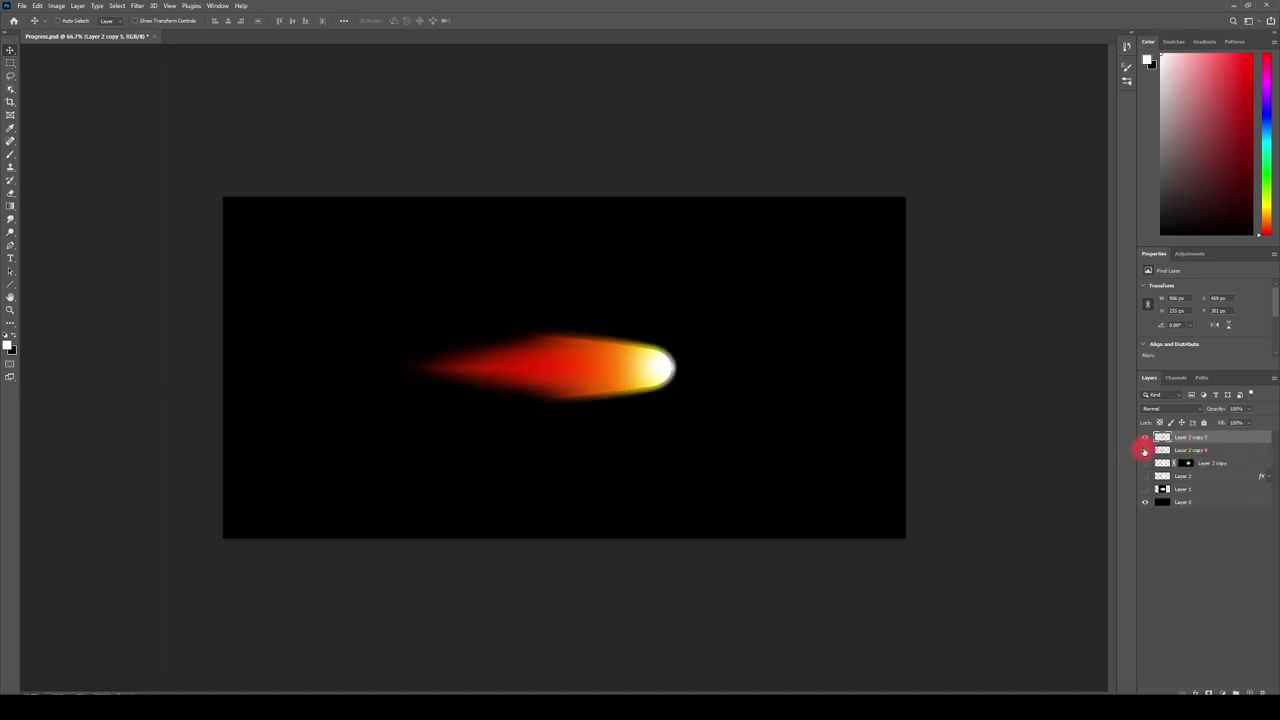
{"action": "left_click", "coordinate": [1144, 451]}
- Add a black-filled layer beneath the duplicated projectile and merge the two into one layer
{"action": "left_click", "coordinate": [1250, 691]}
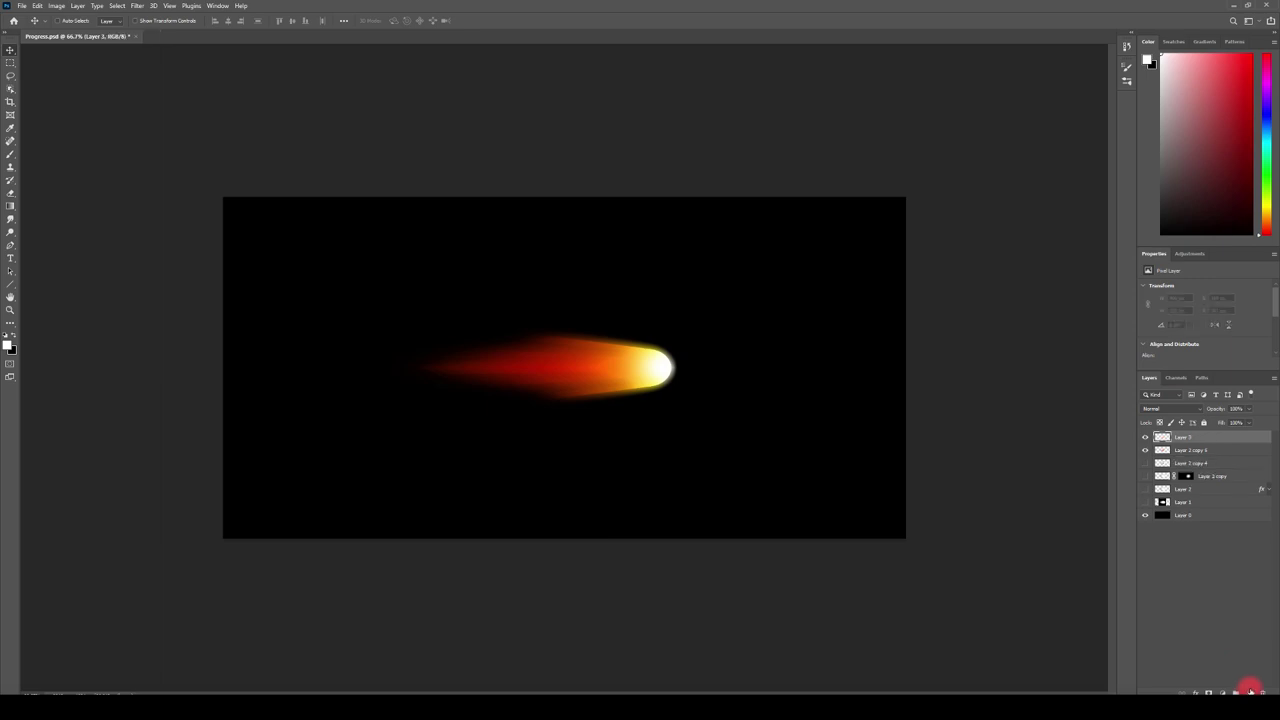
{"action": "key", "text": "ctrl+BackSpace"}
{"action": "left_click_drag", "start_coordinate": [1191, 443], "coordinate": [1192, 456]}
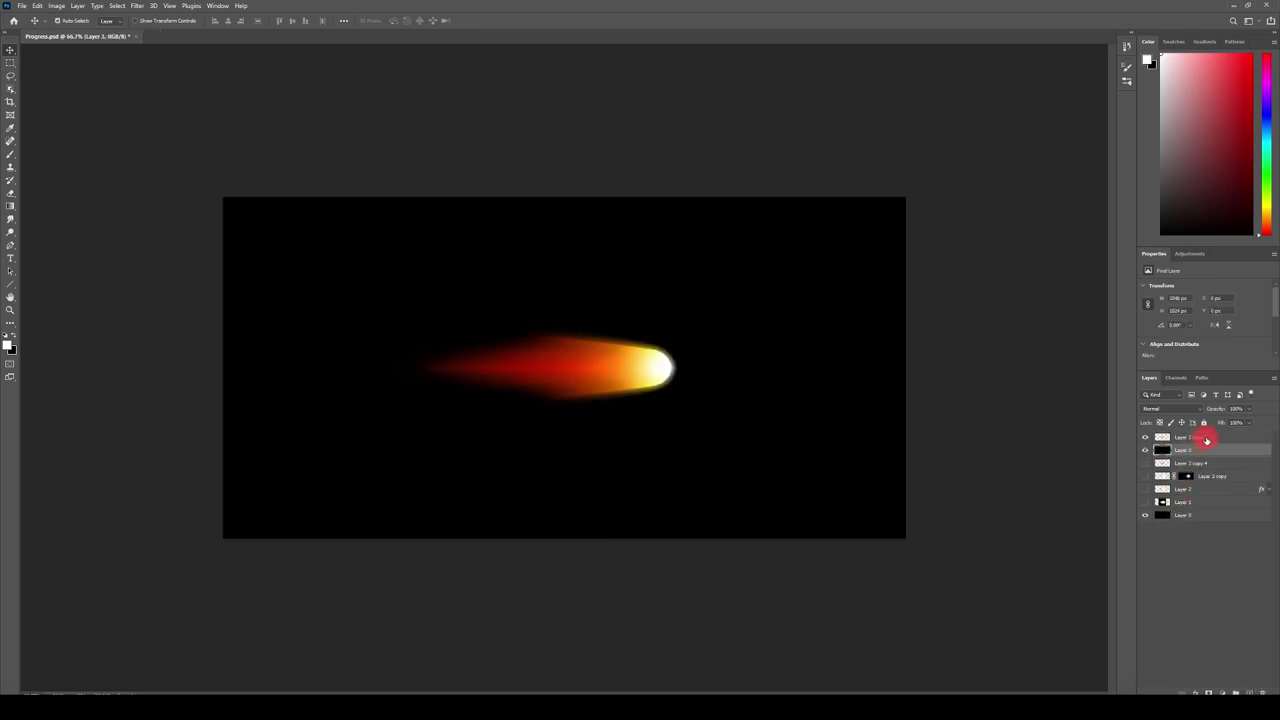
{"action": "right_click", "coordinate": [1206, 441]}
{"action": "left_click", "coordinate": [1160, 309]}
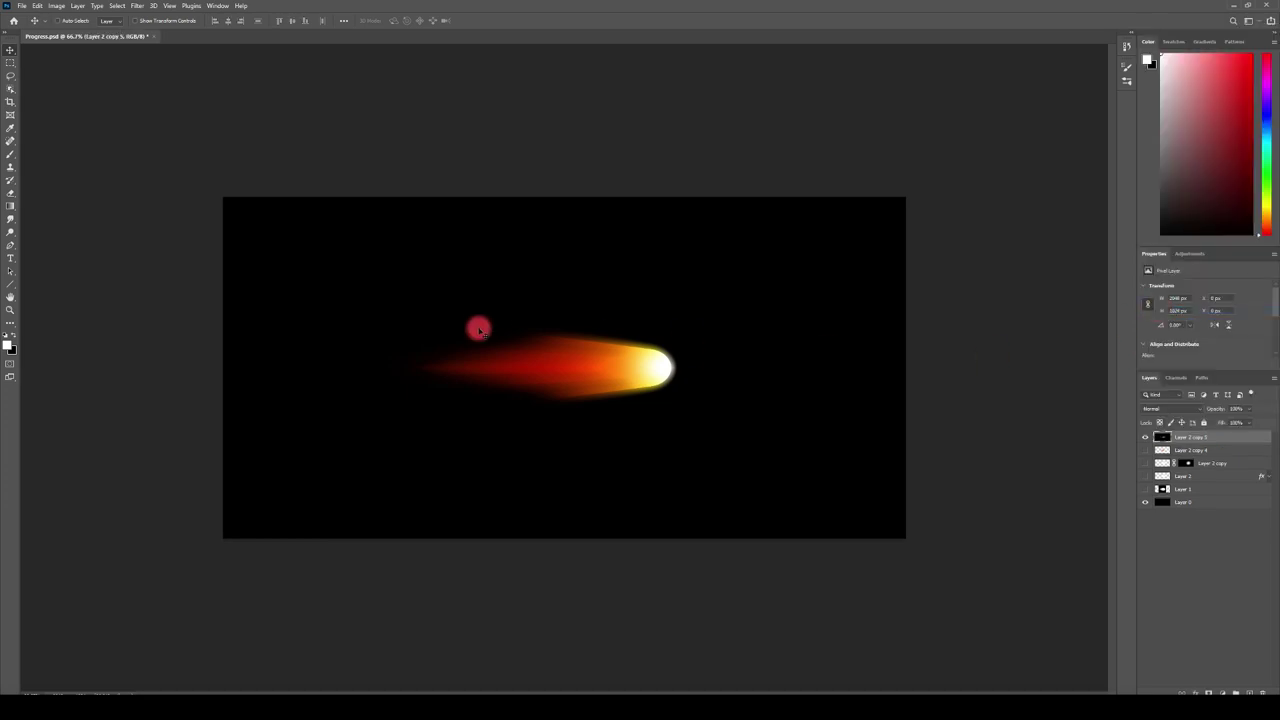
- Open the merged black-backed projectile layer in the Liquify filter
{"action": "left_click", "coordinate": [138, 6]}
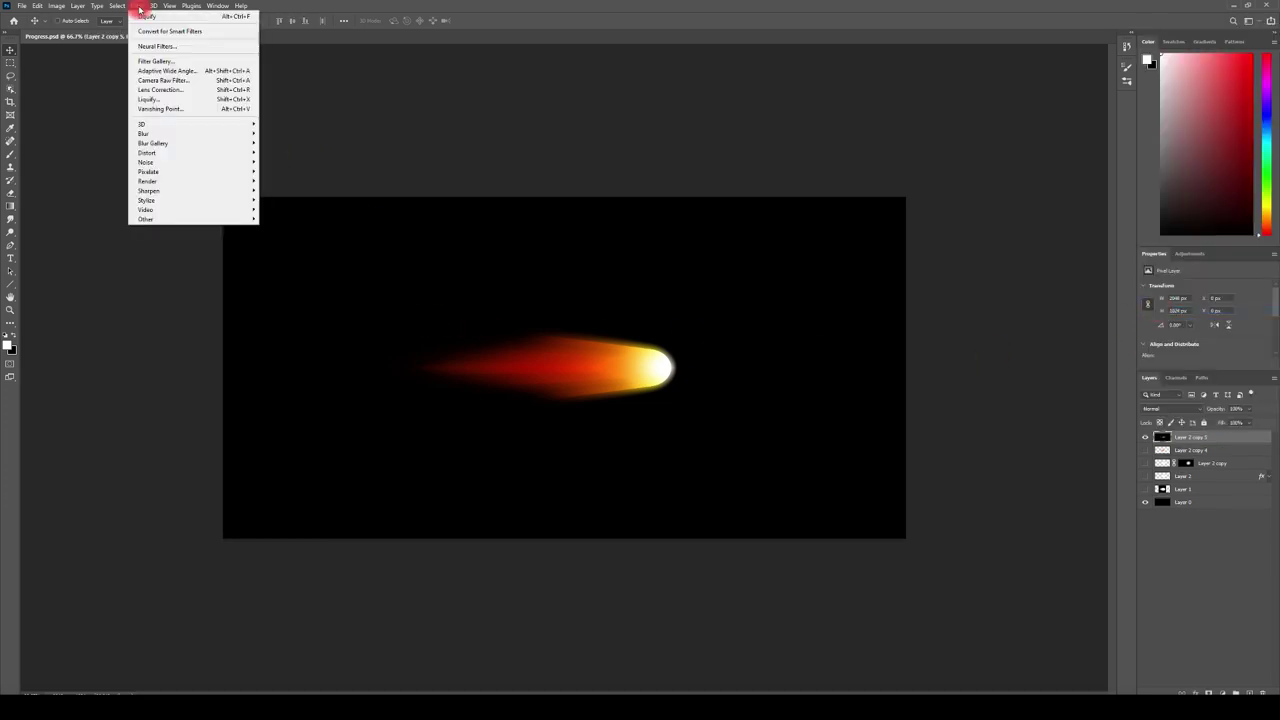
{"action": "left_click", "coordinate": [145, 99]}
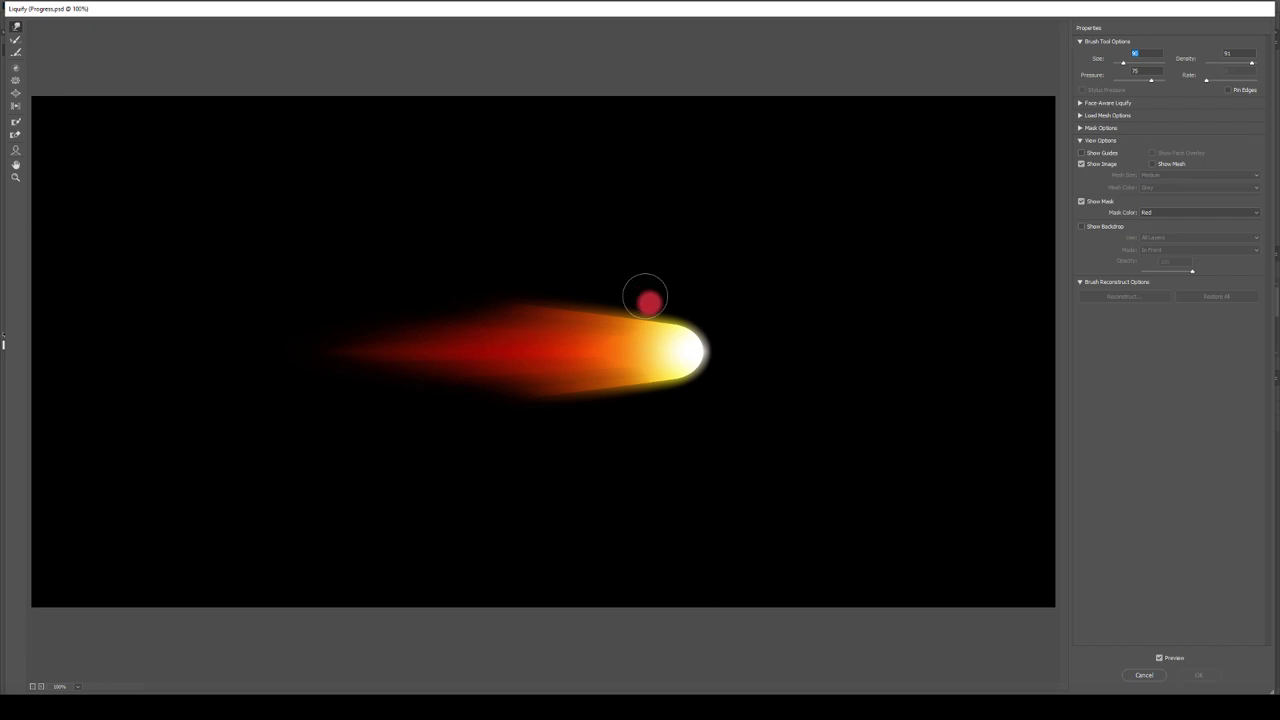
{"action": "mouse_move", "coordinate": [641, 352]}
{"action": "left_mouse_down"}
{"action": "mouse_move", "coordinate": [666, 349]}
{"action": "mouse_move", "coordinate": [262, 348]}
{"action": "left_mouse_up"}
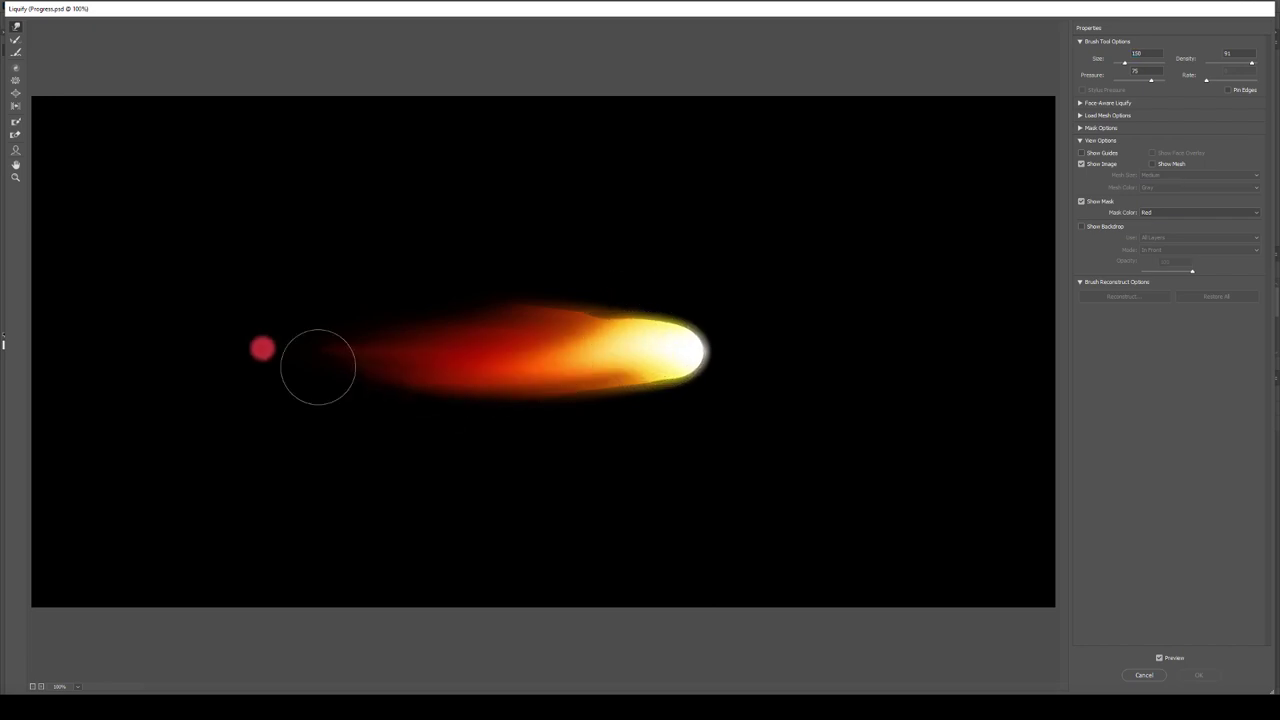
{"action": "key", "text": "ctrl+alt+z"}
{"action": "left_click_drag", "start_coordinate": [631, 346], "coordinate": [157, 369]}
{"action": "key", "text": "ctrl+alt+z"}
{"action": "mouse_move", "coordinate": [632, 349]}
{"action": "left_mouse_down"}
{"action": "mouse_move", "coordinate": [457, 328]}
{"action": "mouse_move", "coordinate": [205, 376]}
{"action": "mouse_move", "coordinate": [94, 314]}
{"action": "left_mouse_up"}
{"action": "key", "text": "ctrl+alt+z"}
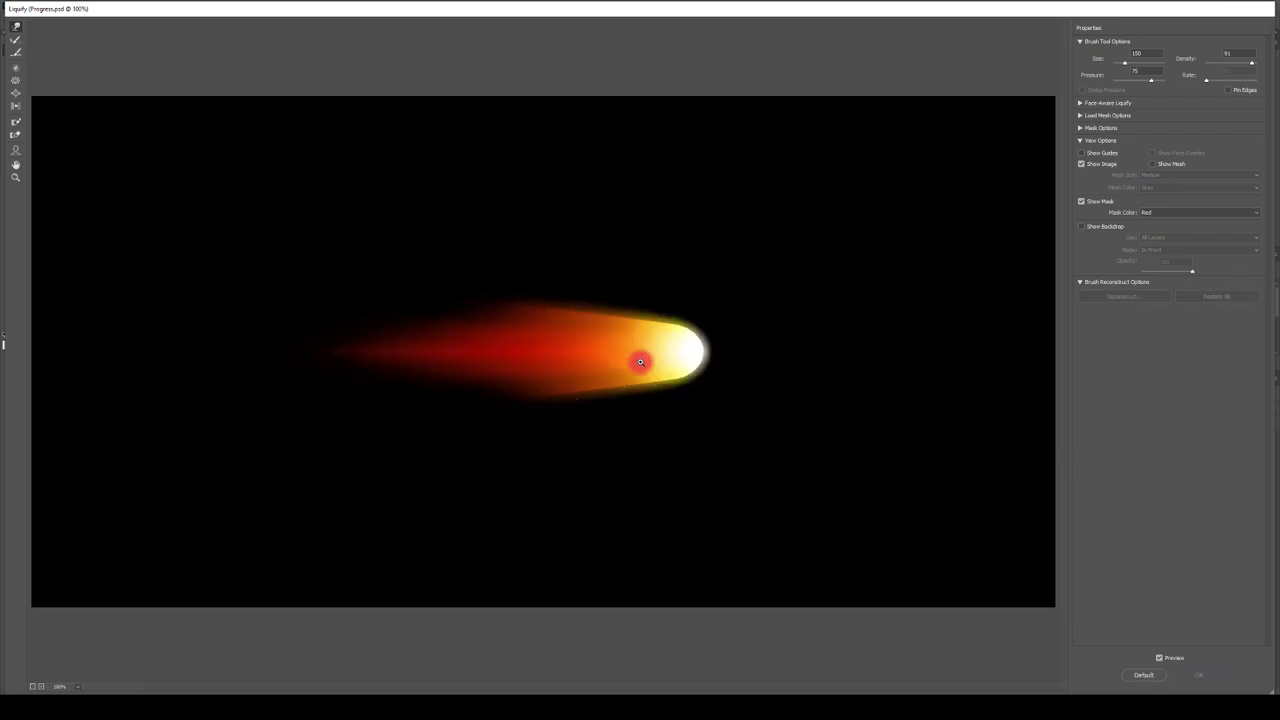
- Warp the bright head colour back into the tail and pull the upper edge into a wisp, using a size 150 Liquify brush
{"action": "left_click_drag", "start_coordinate": [677, 351], "coordinate": [291, 343]}
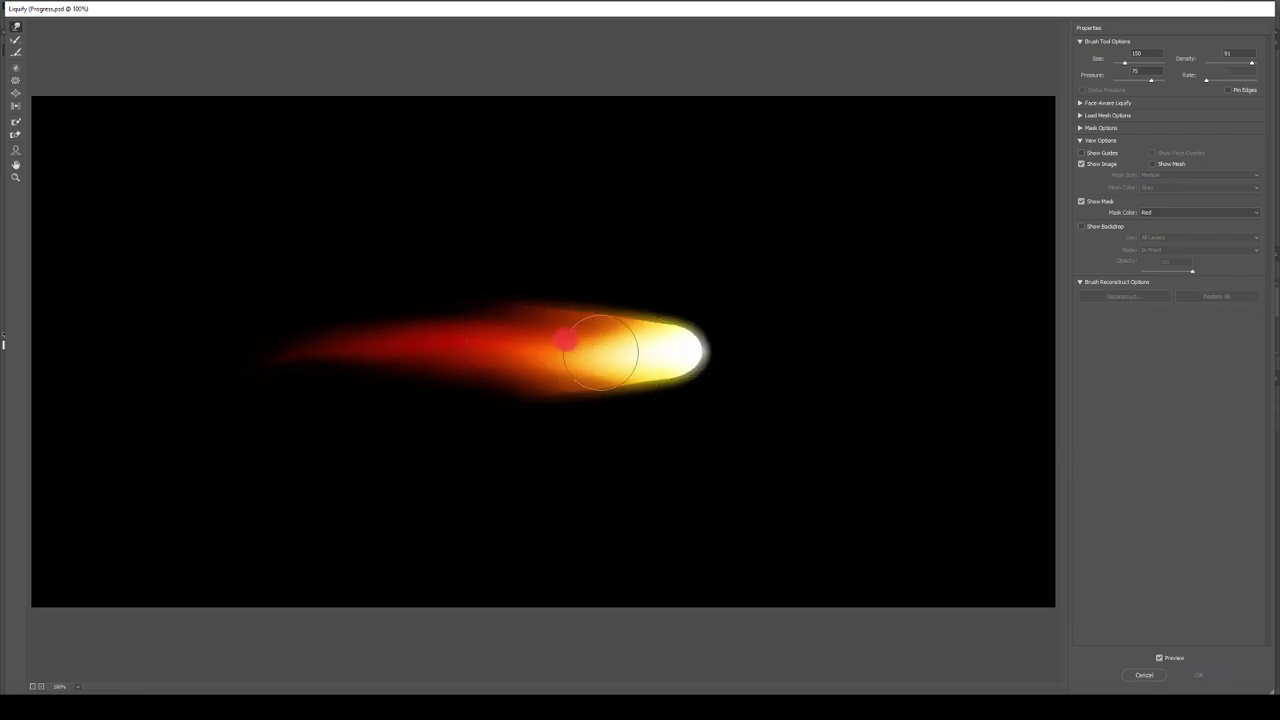
{"action": "left_click_drag", "start_coordinate": [563, 337], "coordinate": [357, 286]}
{"action": "key", "text": "ctrl+alt+z"}
{"action": "left_click_drag", "start_coordinate": [576, 325], "coordinate": [114, 306]}
{"action": "key", "text": "ctrl+alt+z"}
{"action": "left_click_drag", "start_coordinate": [546, 317], "coordinate": [380, 300]}
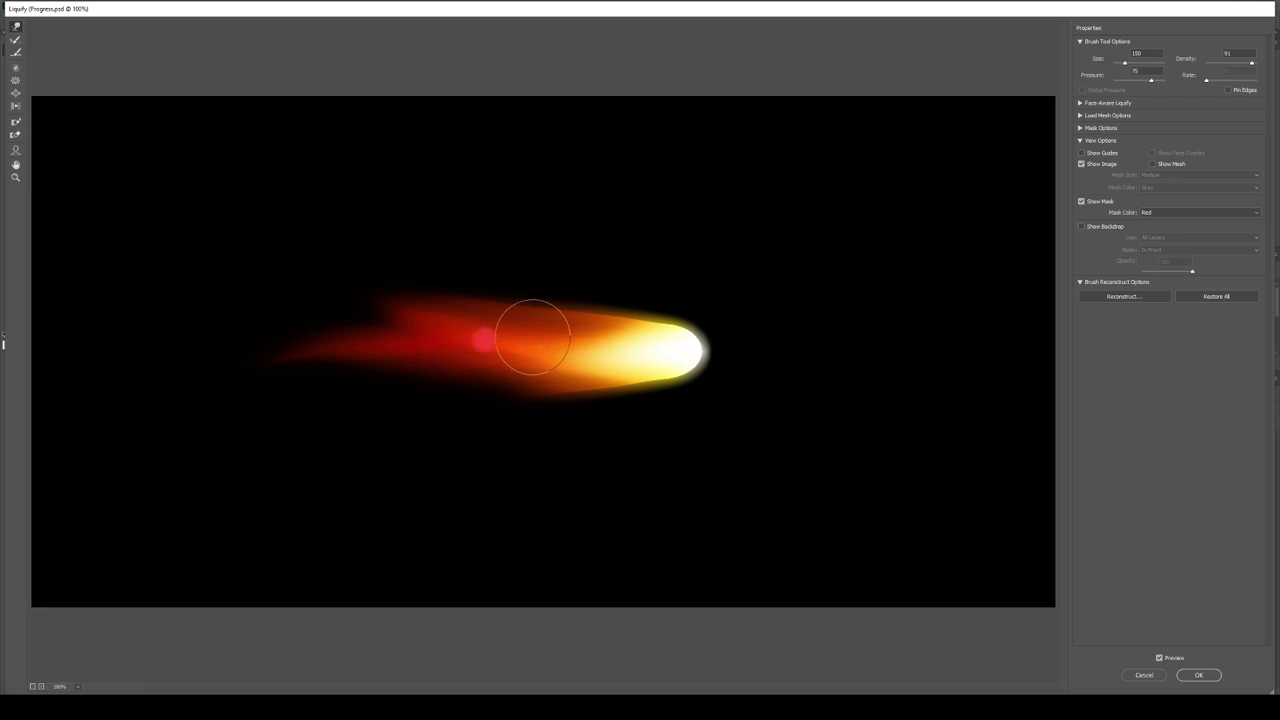
{"action": "key", "text": "bracketright"}
{"action": "key", "text": "bracketright"}
{"action": "key", "text": "bracketright"}
{"action": "key", "text": "bracketright"}
{"action": "key", "text": "bracketright"}
{"action": "key", "text": "bracketright"}
{"action": "key", "text": "bracketright"}
{"action": "left_click_drag", "start_coordinate": [523, 343], "coordinate": [100, 340]}
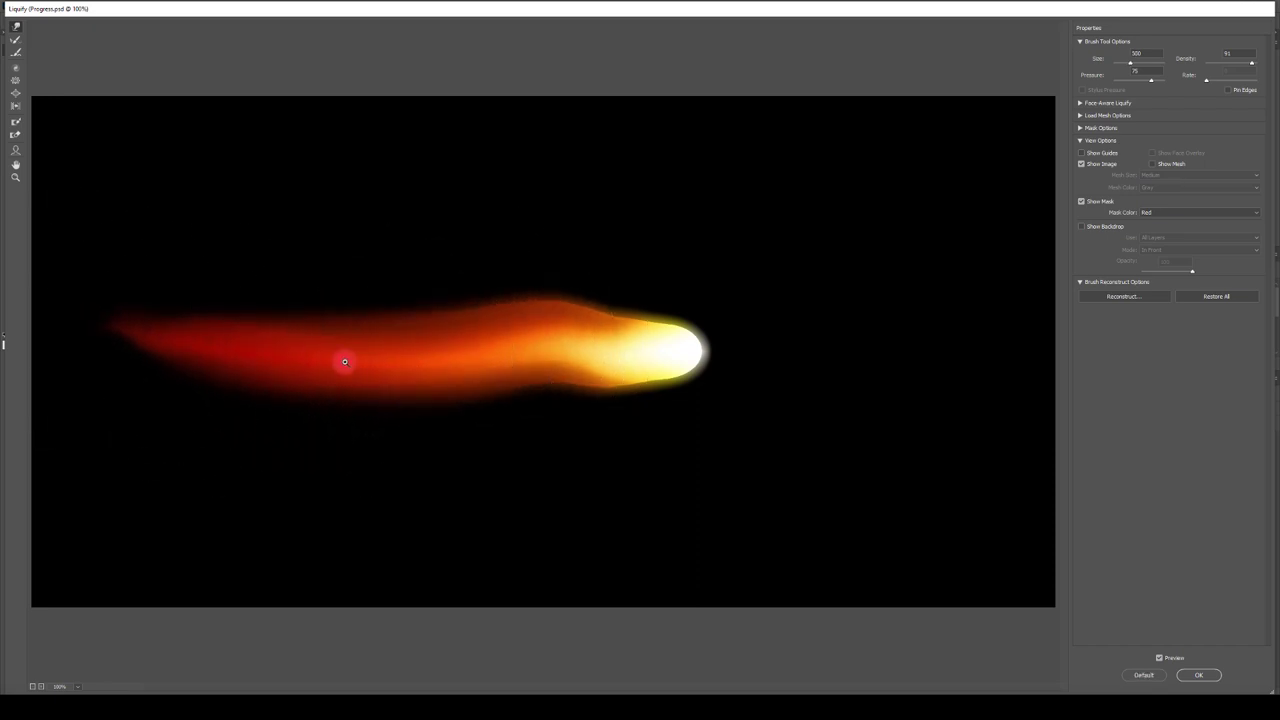
{"action": "key", "text": "ctrl+z"}
{"action": "key", "text": "bracketleft"}
{"action": "key", "text": "bracketleft"}
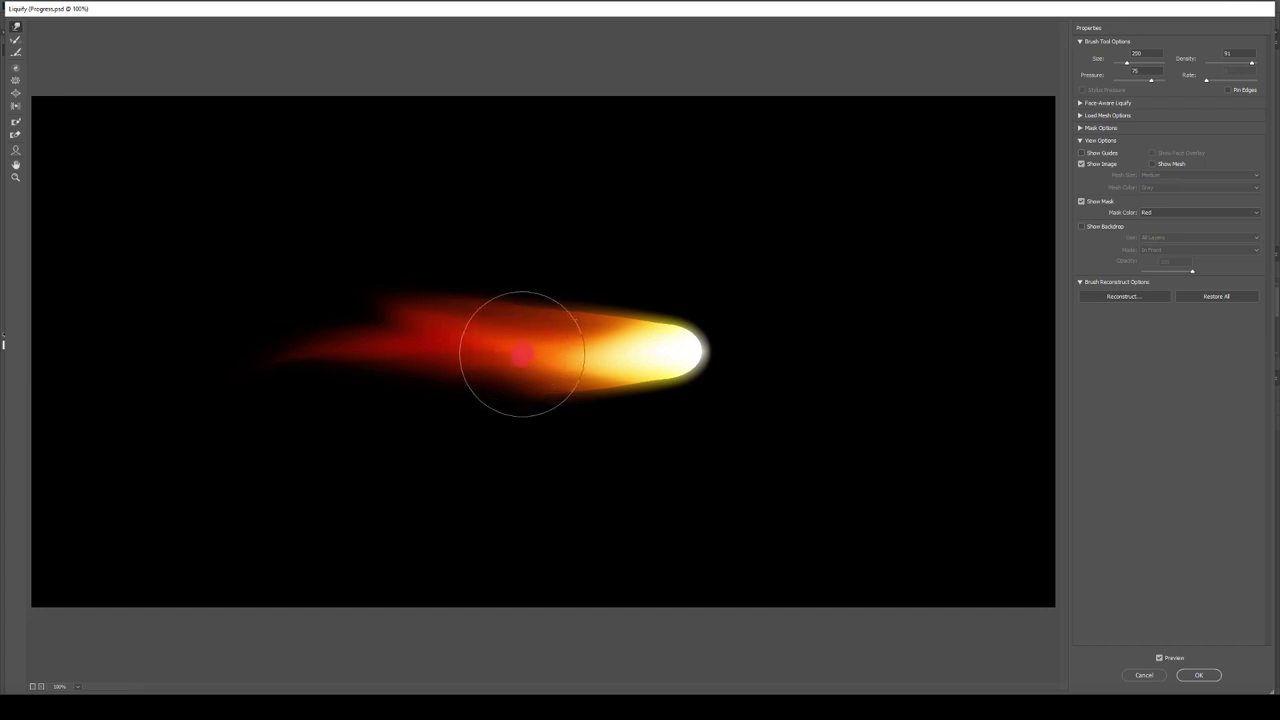
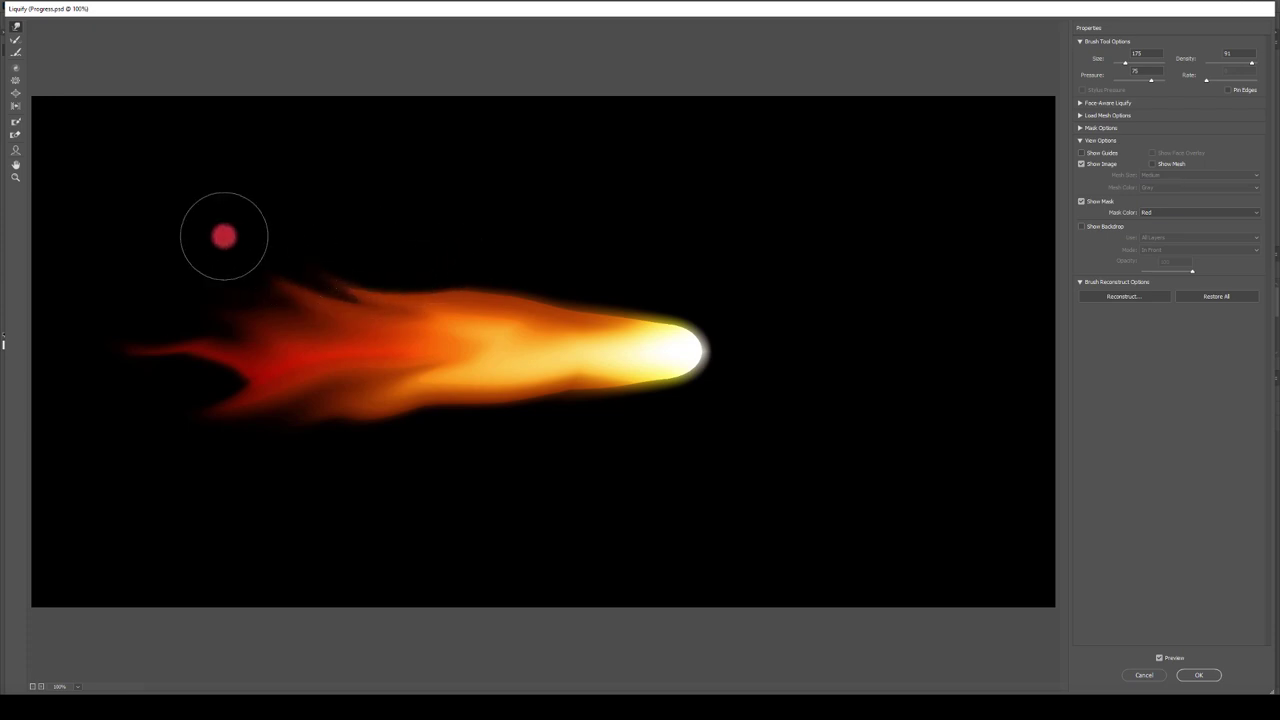
- Warp the flame's tail into separate curved, pointed tongues with a size 125 Liquify brush
{"action": "mouse_move", "coordinate": [328, 287]}
{"action": "left_mouse_down"}
{"action": "mouse_move", "coordinate": [526, 285]}
{"action": "mouse_move", "coordinate": [510, 252]}
{"action": "mouse_move", "coordinate": [377, 267]}
{"action": "mouse_move", "coordinate": [278, 233]}
{"action": "mouse_move", "coordinate": [548, 260]}
{"action": "mouse_move", "coordinate": [329, 261]}
{"action": "mouse_move", "coordinate": [248, 224]}
{"action": "mouse_move", "coordinate": [449, 362]}
{"action": "mouse_move", "coordinate": [514, 442]}
{"action": "mouse_move", "coordinate": [478, 432]}
{"action": "mouse_move", "coordinate": [322, 453]}
{"action": "mouse_move", "coordinate": [517, 393]}
{"action": "mouse_move", "coordinate": [265, 449]}
{"action": "mouse_move", "coordinate": [446, 432]}
{"action": "mouse_move", "coordinate": [515, 384]}
{"action": "mouse_move", "coordinate": [331, 392]}
{"action": "mouse_move", "coordinate": [266, 475]}
{"action": "mouse_move", "coordinate": [499, 391]}
{"action": "mouse_move", "coordinate": [411, 411]}
{"action": "mouse_move", "coordinate": [322, 453]}
{"action": "mouse_move", "coordinate": [502, 408]}
{"action": "mouse_move", "coordinate": [392, 424]}
{"action": "mouse_move", "coordinate": [259, 480]}
{"action": "mouse_move", "coordinate": [197, 444]}
{"action": "mouse_move", "coordinate": [374, 429]}
{"action": "mouse_move", "coordinate": [518, 397]}
{"action": "mouse_move", "coordinate": [397, 269]}
{"action": "mouse_move", "coordinate": [608, 291]}
{"action": "mouse_move", "coordinate": [447, 241]}
{"action": "mouse_move", "coordinate": [551, 288]}
{"action": "mouse_move", "coordinate": [572, 268]}
{"action": "mouse_move", "coordinate": [470, 273]}
{"action": "mouse_move", "coordinate": [415, 253]}
{"action": "mouse_move", "coordinate": [494, 287]}
{"action": "mouse_move", "coordinate": [565, 269]}
{"action": "mouse_move", "coordinate": [555, 289]}
{"action": "mouse_move", "coordinate": [517, 266]}
{"action": "mouse_move", "coordinate": [551, 284]}
{"action": "mouse_move", "coordinate": [570, 271]}
{"action": "mouse_move", "coordinate": [562, 291]}
{"action": "mouse_move", "coordinate": [381, 265]}
{"action": "mouse_move", "coordinate": [570, 295]}
{"action": "mouse_move", "coordinate": [378, 278]}
{"action": "left_mouse_up"}
{"action": "left_click_drag", "start_coordinate": [564, 417], "coordinate": [561, 373]}
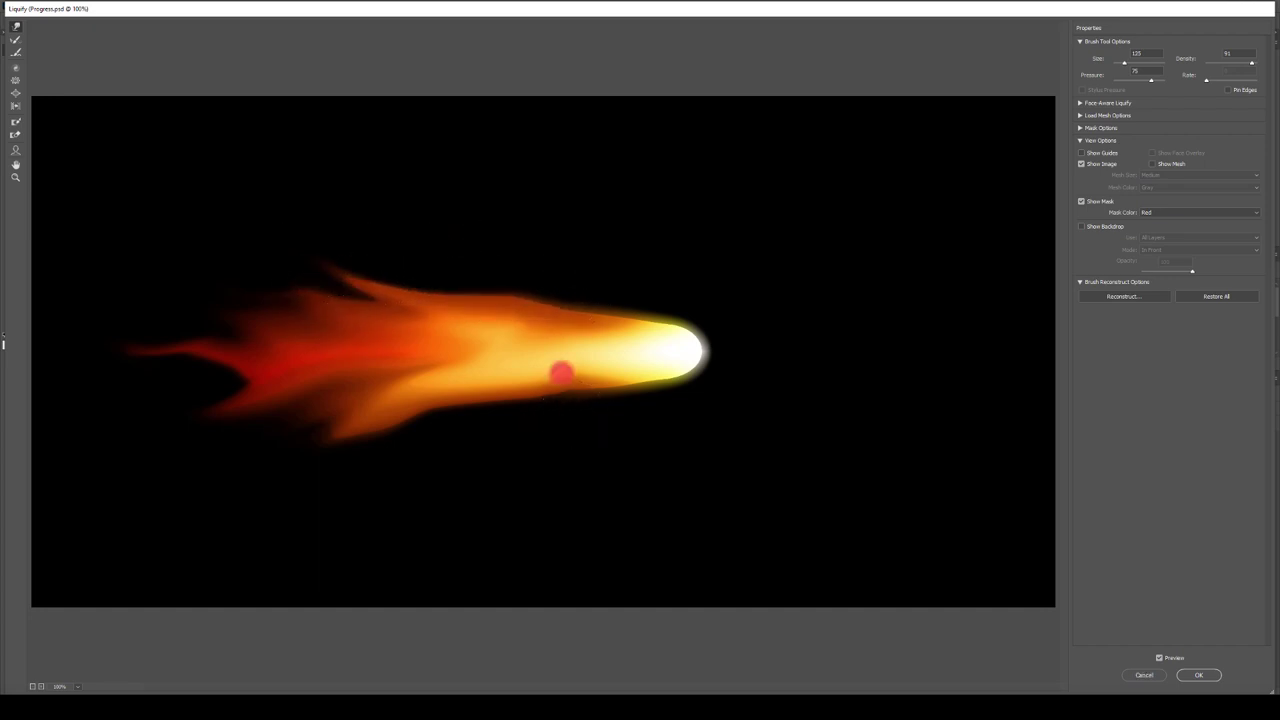
{"action": "left_click_drag", "start_coordinate": [557, 295], "coordinate": [443, 270]}
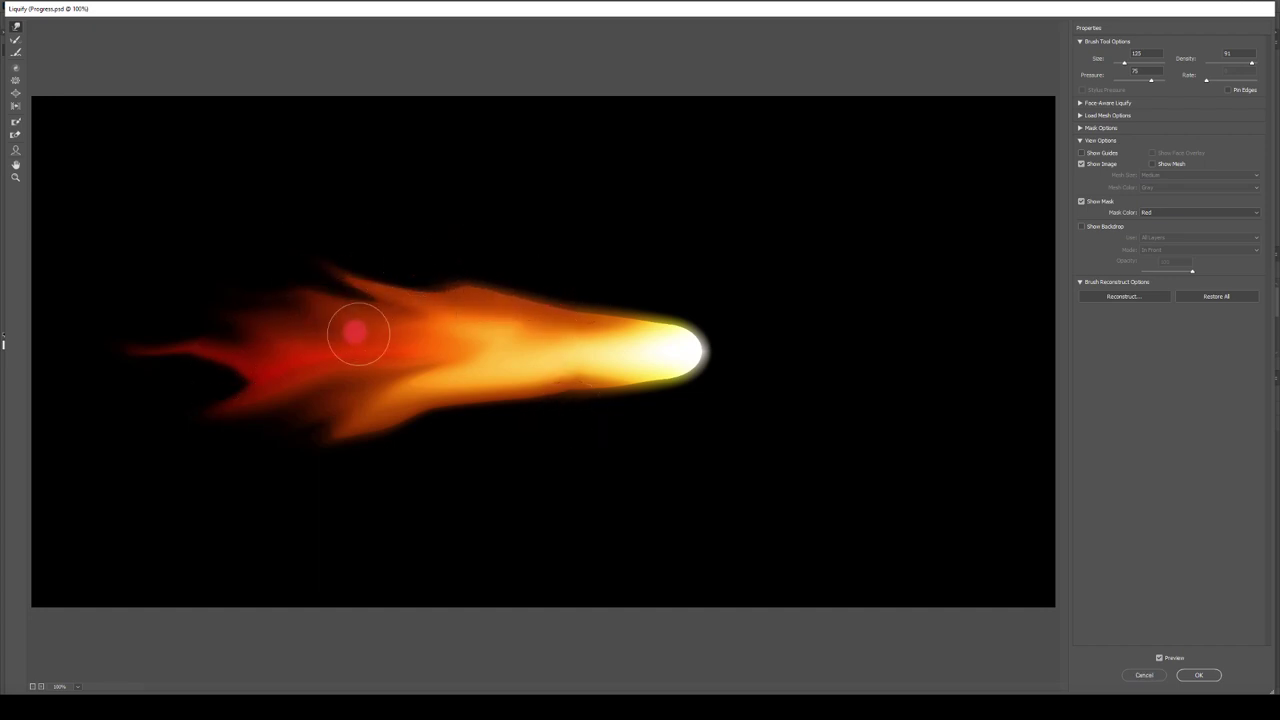
{"action": "mouse_move", "coordinate": [358, 336]}
{"action": "left_mouse_down"}
{"action": "mouse_move", "coordinate": [83, 307]}
{"action": "mouse_move", "coordinate": [118, 319]}
{"action": "mouse_move", "coordinate": [337, 310]}
{"action": "mouse_move", "coordinate": [205, 331]}
{"action": "mouse_move", "coordinate": [155, 298]}
{"action": "mouse_move", "coordinate": [297, 296]}
{"action": "mouse_move", "coordinate": [180, 299]}
{"action": "mouse_move", "coordinate": [137, 260]}
{"action": "mouse_move", "coordinate": [285, 361]}
{"action": "mouse_move", "coordinate": [132, 361]}
{"action": "mouse_move", "coordinate": [314, 411]}
{"action": "mouse_move", "coordinate": [280, 395]}
{"action": "mouse_move", "coordinate": [101, 421]}
{"action": "mouse_move", "coordinate": [284, 376]}
{"action": "left_mouse_up"}
{"action": "mouse_move", "coordinate": [400, 332]}
{"action": "left_mouse_down"}
{"action": "mouse_move", "coordinate": [100, 382]}
{"action": "mouse_move", "coordinate": [257, 400]}
{"action": "mouse_move", "coordinate": [224, 395]}
{"action": "mouse_move", "coordinate": [339, 382]}
{"action": "mouse_move", "coordinate": [133, 443]}
{"action": "mouse_move", "coordinate": [270, 401]}
{"action": "mouse_move", "coordinate": [277, 331]}
{"action": "mouse_move", "coordinate": [242, 361]}
{"action": "mouse_move", "coordinate": [116, 364]}
{"action": "mouse_move", "coordinate": [47, 408]}
{"action": "mouse_move", "coordinate": [185, 372]}
{"action": "mouse_move", "coordinate": [269, 322]}
{"action": "mouse_move", "coordinate": [273, 287]}
{"action": "mouse_move", "coordinate": [179, 305]}
{"action": "mouse_move", "coordinate": [156, 282]}
{"action": "mouse_move", "coordinate": [301, 517]}
{"action": "mouse_move", "coordinate": [278, 463]}
{"action": "mouse_move", "coordinate": [305, 445]}
{"action": "mouse_move", "coordinate": [283, 433]}
{"action": "mouse_move", "coordinate": [160, 461]}
{"action": "mouse_move", "coordinate": [274, 454]}
{"action": "mouse_move", "coordinate": [378, 477]}
{"action": "mouse_move", "coordinate": [387, 440]}
{"action": "mouse_move", "coordinate": [326, 447]}
{"action": "mouse_move", "coordinate": [289, 480]}
{"action": "mouse_move", "coordinate": [364, 478]}
{"action": "left_mouse_up"}
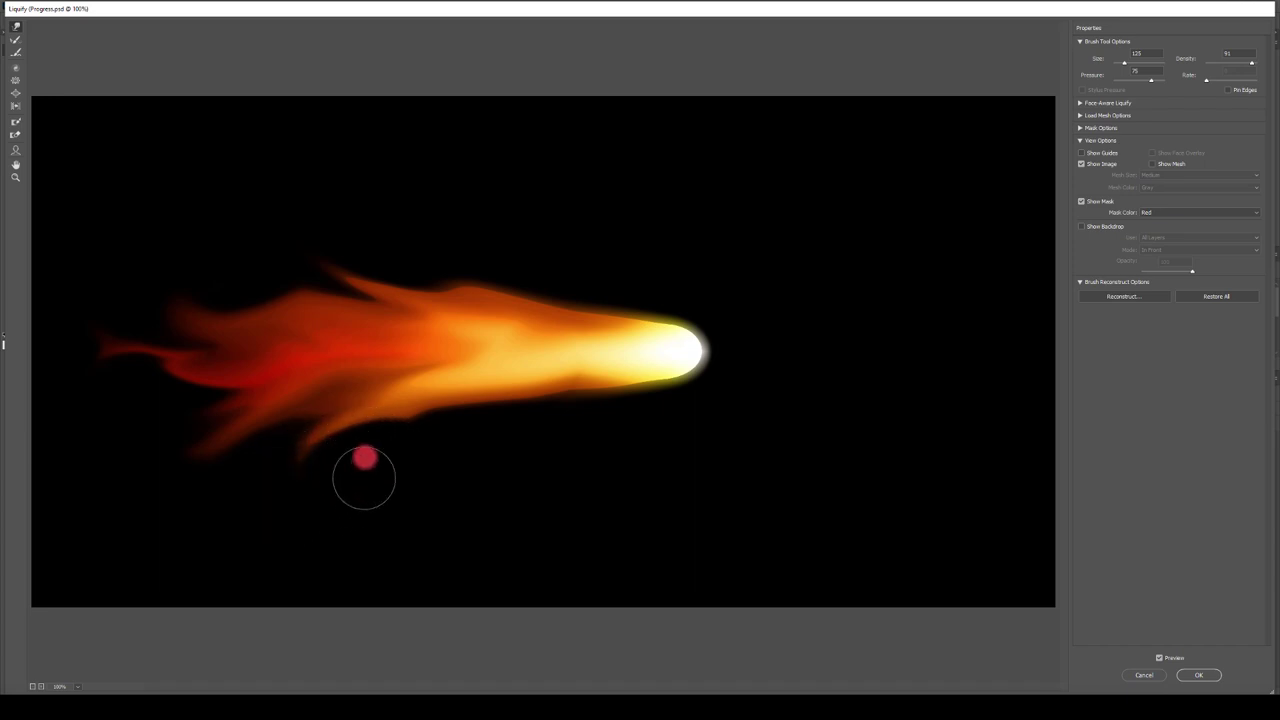
{"action": "mouse_move", "coordinate": [446, 264]}
{"action": "left_mouse_down"}
{"action": "mouse_move", "coordinate": [290, 246]}
{"action": "mouse_move", "coordinate": [292, 279]}
{"action": "mouse_move", "coordinate": [283, 268]}
{"action": "mouse_move", "coordinate": [328, 283]}
{"action": "mouse_move", "coordinate": [237, 279]}
{"action": "mouse_move", "coordinate": [282, 276]}
{"action": "mouse_move", "coordinate": [248, 278]}
{"action": "mouse_move", "coordinate": [279, 293]}
{"action": "mouse_move", "coordinate": [212, 307]}
{"action": "mouse_move", "coordinate": [136, 274]}
{"action": "mouse_move", "coordinate": [232, 276]}
{"action": "mouse_move", "coordinate": [216, 270]}
{"action": "mouse_move", "coordinate": [253, 290]}
{"action": "mouse_move", "coordinate": [213, 303]}
{"action": "mouse_move", "coordinate": [146, 280]}
{"action": "left_mouse_up"}
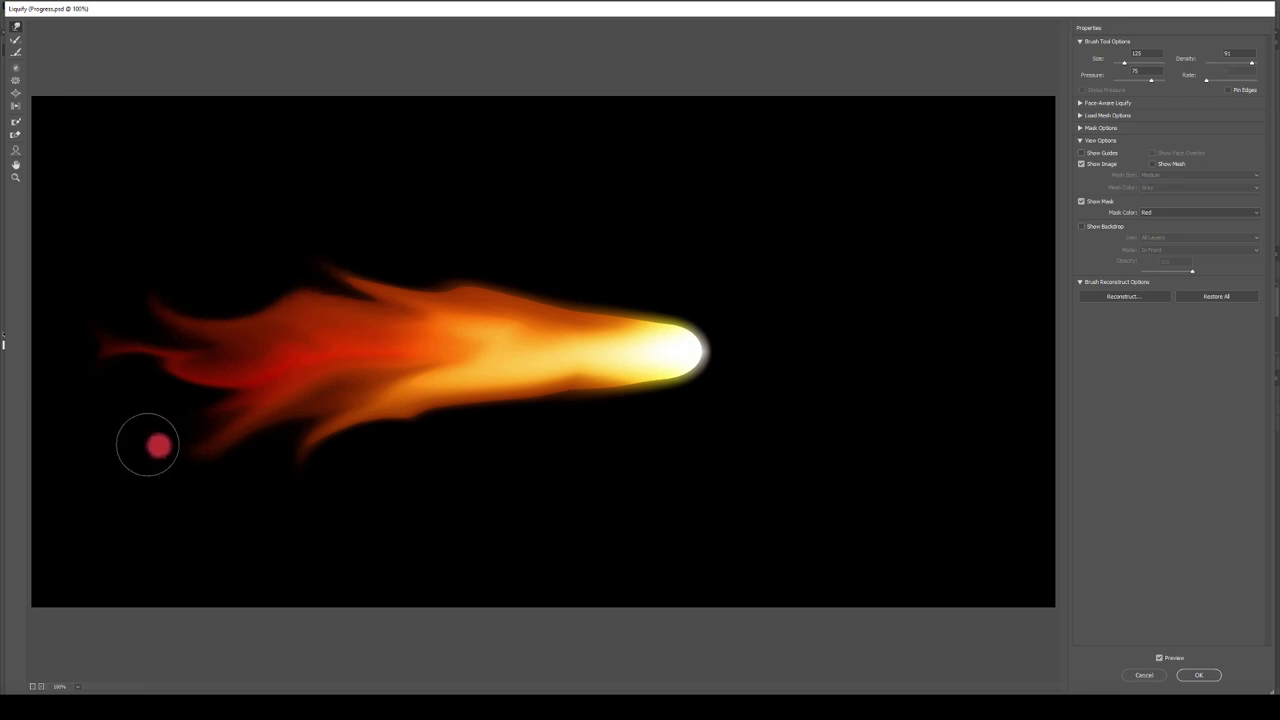
{"action": "mouse_move", "coordinate": [147, 445]}
{"action": "left_mouse_down"}
{"action": "mouse_move", "coordinate": [194, 436]}
{"action": "mouse_move", "coordinate": [190, 406]}
{"action": "mouse_move", "coordinate": [144, 409]}
{"action": "mouse_move", "coordinate": [184, 462]}
{"action": "mouse_move", "coordinate": [248, 480]}
{"action": "mouse_move", "coordinate": [242, 454]}
{"action": "mouse_move", "coordinate": [236, 494]}
{"action": "mouse_move", "coordinate": [376, 485]}
{"action": "mouse_move", "coordinate": [363, 460]}
{"action": "mouse_move", "coordinate": [270, 476]}
{"action": "mouse_move", "coordinate": [261, 507]}
{"action": "mouse_move", "coordinate": [439, 459]}
{"action": "mouse_move", "coordinate": [593, 276]}
{"action": "mouse_move", "coordinate": [512, 275]}
{"action": "mouse_move", "coordinate": [459, 246]}
{"action": "left_mouse_up"}
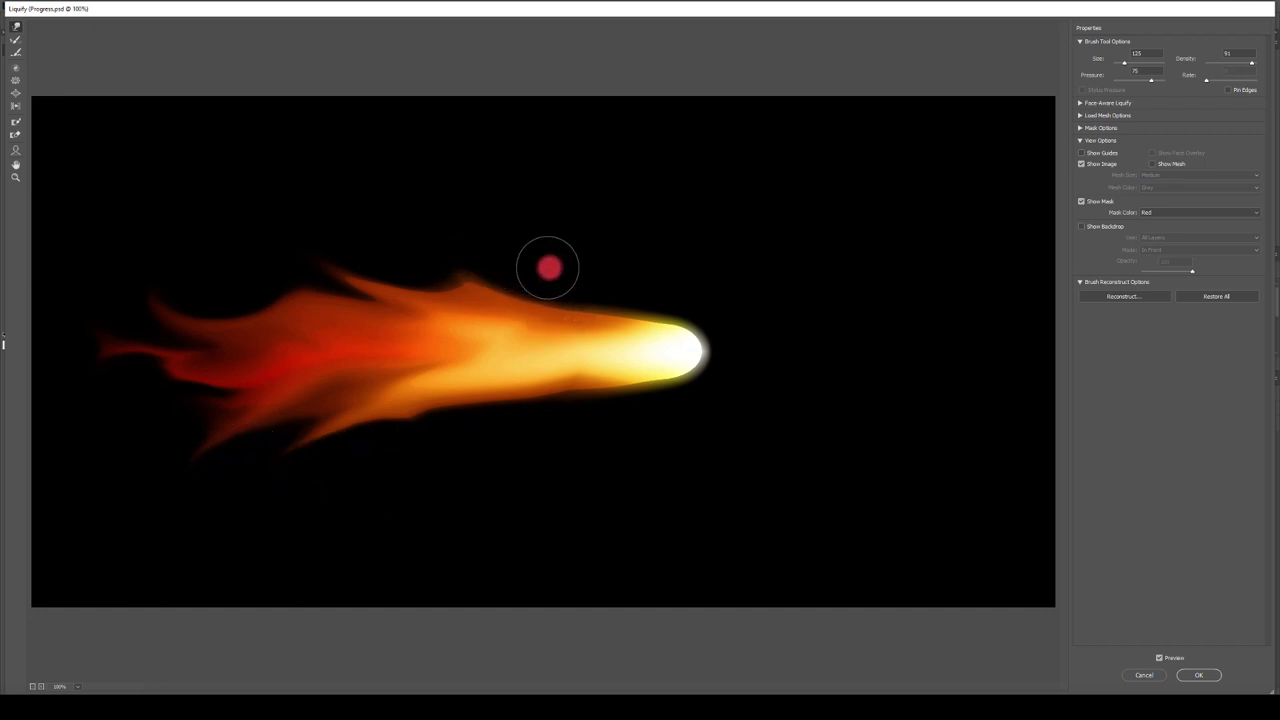
- Warp the flame's upper and lower edges into small swept-back pointed tongues with the size 125 Liquify brush
{"action": "mouse_move", "coordinate": [548, 267]}
{"action": "left_mouse_down"}
{"action": "mouse_move", "coordinate": [441, 248]}
{"action": "mouse_move", "coordinate": [422, 248]}
{"action": "mouse_move", "coordinate": [431, 270]}
{"action": "mouse_move", "coordinate": [364, 261]}
{"action": "left_mouse_up"}
{"action": "mouse_move", "coordinate": [580, 414]}
{"action": "left_mouse_down"}
{"action": "mouse_move", "coordinate": [538, 416]}
{"action": "mouse_move", "coordinate": [427, 464]}
{"action": "mouse_move", "coordinate": [571, 410]}
{"action": "mouse_move", "coordinate": [404, 465]}
{"action": "mouse_move", "coordinate": [431, 438]}
{"action": "mouse_move", "coordinate": [461, 436]}
{"action": "mouse_move", "coordinate": [442, 426]}
{"action": "mouse_move", "coordinate": [341, 454]}
{"action": "mouse_move", "coordinate": [599, 427]}
{"action": "mouse_move", "coordinate": [618, 404]}
{"action": "mouse_move", "coordinate": [533, 430]}
{"action": "mouse_move", "coordinate": [579, 419]}
{"action": "mouse_move", "coordinate": [631, 289]}
{"action": "mouse_move", "coordinate": [613, 299]}
{"action": "mouse_move", "coordinate": [563, 280]}
{"action": "mouse_move", "coordinate": [644, 283]}
{"action": "mouse_move", "coordinate": [620, 299]}
{"action": "mouse_move", "coordinate": [553, 269]}
{"action": "mouse_move", "coordinate": [629, 278]}
{"action": "mouse_move", "coordinate": [632, 294]}
{"action": "mouse_move", "coordinate": [608, 296]}
{"action": "mouse_move", "coordinate": [495, 244]}
{"action": "mouse_move", "coordinate": [555, 245]}
{"action": "mouse_move", "coordinate": [626, 284]}
{"action": "mouse_move", "coordinate": [597, 290]}
{"action": "mouse_move", "coordinate": [522, 262]}
{"action": "mouse_move", "coordinate": [594, 255]}
{"action": "mouse_move", "coordinate": [588, 343]}
{"action": "mouse_move", "coordinate": [293, 265]}
{"action": "mouse_move", "coordinate": [296, 250]}
{"action": "mouse_move", "coordinate": [275, 251]}
{"action": "mouse_move", "coordinate": [255, 278]}
{"action": "mouse_move", "coordinate": [168, 275]}
{"action": "mouse_move", "coordinate": [194, 254]}
{"action": "mouse_move", "coordinate": [149, 260]}
{"action": "mouse_move", "coordinate": [86, 306]}
{"action": "mouse_move", "coordinate": [101, 356]}
{"action": "mouse_move", "coordinate": [90, 370]}
{"action": "mouse_move", "coordinate": [86, 339]}
{"action": "mouse_move", "coordinate": [60, 373]}
{"action": "mouse_move", "coordinate": [87, 362]}
{"action": "mouse_move", "coordinate": [92, 301]}
{"action": "mouse_move", "coordinate": [77, 350]}
{"action": "mouse_move", "coordinate": [54, 355]}
{"action": "mouse_move", "coordinate": [162, 444]}
{"action": "mouse_move", "coordinate": [149, 432]}
{"action": "mouse_move", "coordinate": [168, 409]}
{"action": "mouse_move", "coordinate": [176, 476]}
{"action": "mouse_move", "coordinate": [208, 503]}
{"action": "mouse_move", "coordinate": [233, 473]}
{"action": "mouse_move", "coordinate": [270, 270]}
{"action": "mouse_move", "coordinate": [262, 240]}
{"action": "mouse_move", "coordinate": [409, 263]}
{"action": "mouse_move", "coordinate": [329, 229]}
{"action": "mouse_move", "coordinate": [337, 263]}
{"action": "mouse_move", "coordinate": [284, 221]}
{"action": "left_mouse_up"}
{"action": "mouse_move", "coordinate": [438, 470]}
{"action": "left_mouse_down"}
{"action": "mouse_move", "coordinate": [400, 452]}
{"action": "mouse_move", "coordinate": [336, 489]}
{"action": "mouse_move", "coordinate": [434, 447]}
{"action": "mouse_move", "coordinate": [371, 462]}
{"action": "mouse_move", "coordinate": [439, 484]}
{"action": "mouse_move", "coordinate": [478, 444]}
{"action": "mouse_move", "coordinate": [446, 427]}
{"action": "mouse_move", "coordinate": [332, 484]}
{"action": "mouse_move", "coordinate": [506, 424]}
{"action": "left_mouse_up"}
{"action": "mouse_move", "coordinate": [622, 406]}
{"action": "left_mouse_down"}
{"action": "mouse_move", "coordinate": [462, 455]}
{"action": "mouse_move", "coordinate": [594, 398]}
{"action": "mouse_move", "coordinate": [409, 439]}
{"action": "mouse_move", "coordinate": [466, 435]}
{"action": "mouse_move", "coordinate": [586, 411]}
{"action": "mouse_move", "coordinate": [181, 474]}
{"action": "left_mouse_up"}
{"action": "mouse_move", "coordinate": [672, 300]}
{"action": "left_mouse_down"}
{"action": "mouse_move", "coordinate": [224, 253]}
{"action": "mouse_move", "coordinate": [656, 280]}
{"action": "mouse_move", "coordinate": [166, 244]}
{"action": "mouse_move", "coordinate": [640, 267]}
{"action": "mouse_move", "coordinate": [159, 249]}
{"action": "mouse_move", "coordinate": [262, 272]}
{"action": "mouse_move", "coordinate": [450, 212]}
{"action": "mouse_move", "coordinate": [589, 252]}
{"action": "mouse_move", "coordinate": [158, 251]}
{"action": "mouse_move", "coordinate": [484, 244]}
{"action": "mouse_move", "coordinate": [582, 261]}
{"action": "mouse_move", "coordinate": [517, 261]}
{"action": "mouse_move", "coordinate": [584, 262]}
{"action": "mouse_move", "coordinate": [64, 237]}
{"action": "left_mouse_up"}
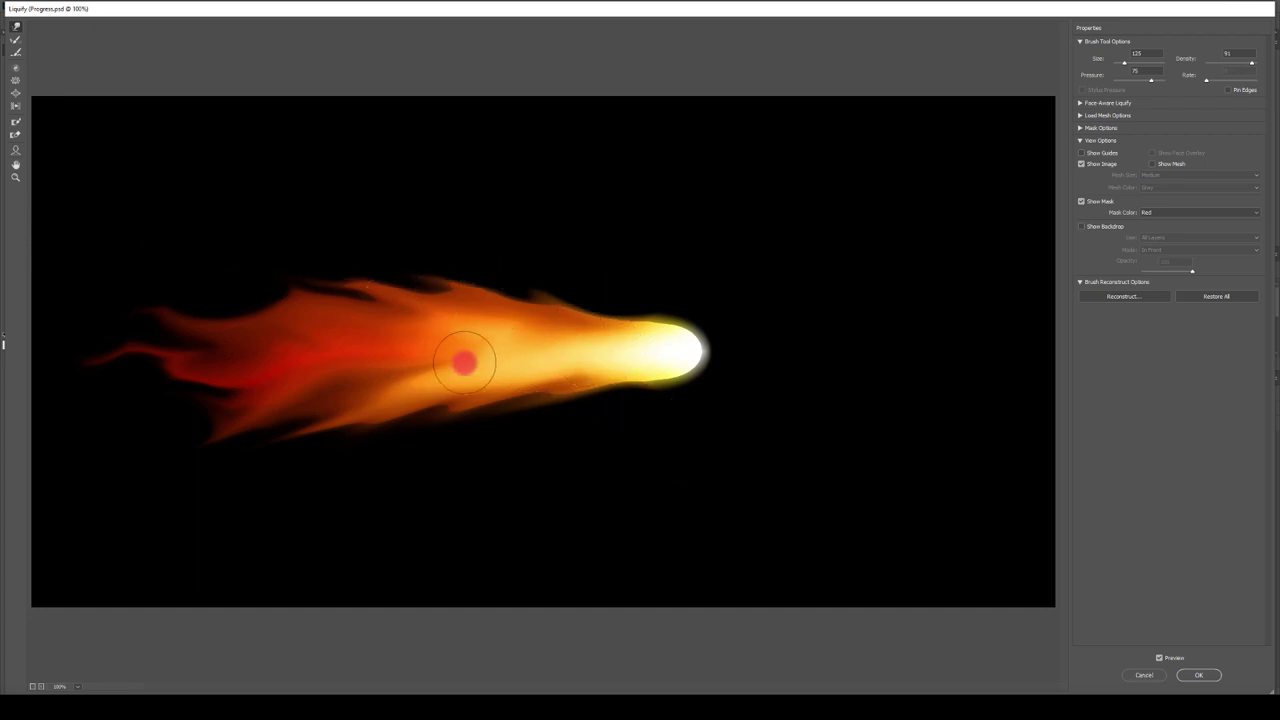
- Pull the bright head colour back through the flame body and form inner streaks, reducing the Liquify brush to size 80
{"action": "left_click", "coordinate": [684, 348]}
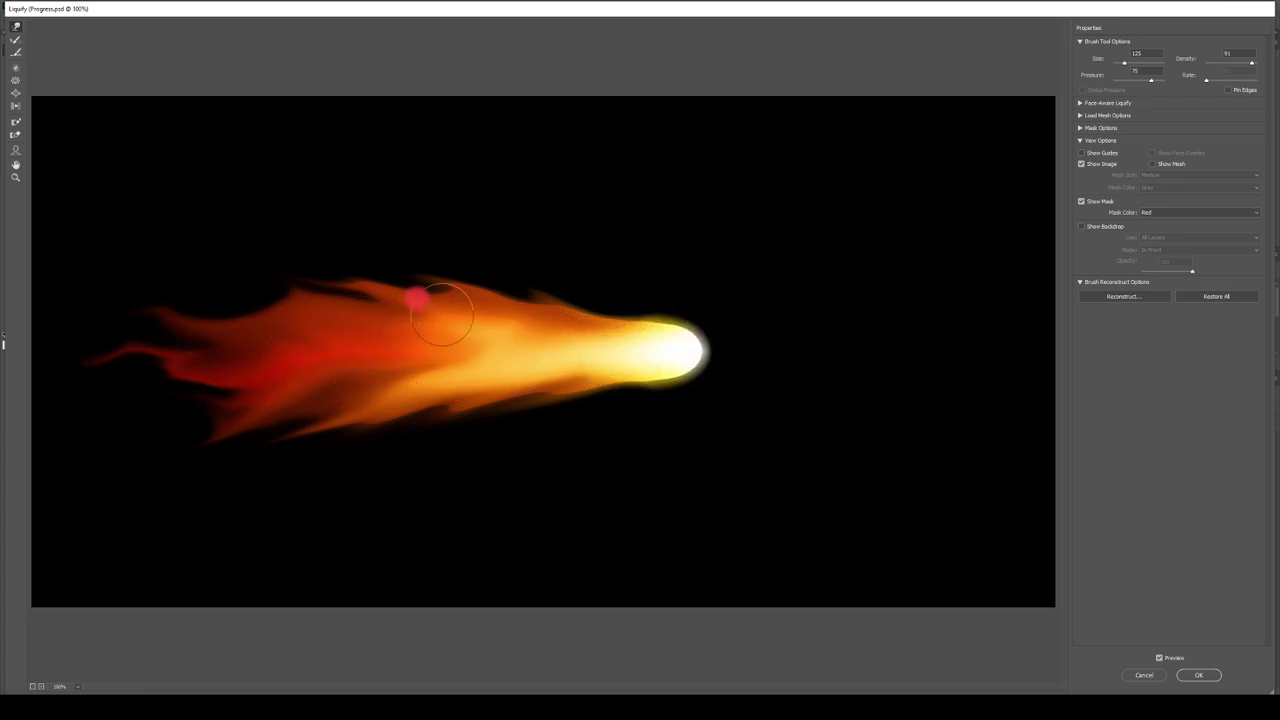
{"action": "left_click_drag", "start_coordinate": [690, 351], "coordinate": [644, 290]}
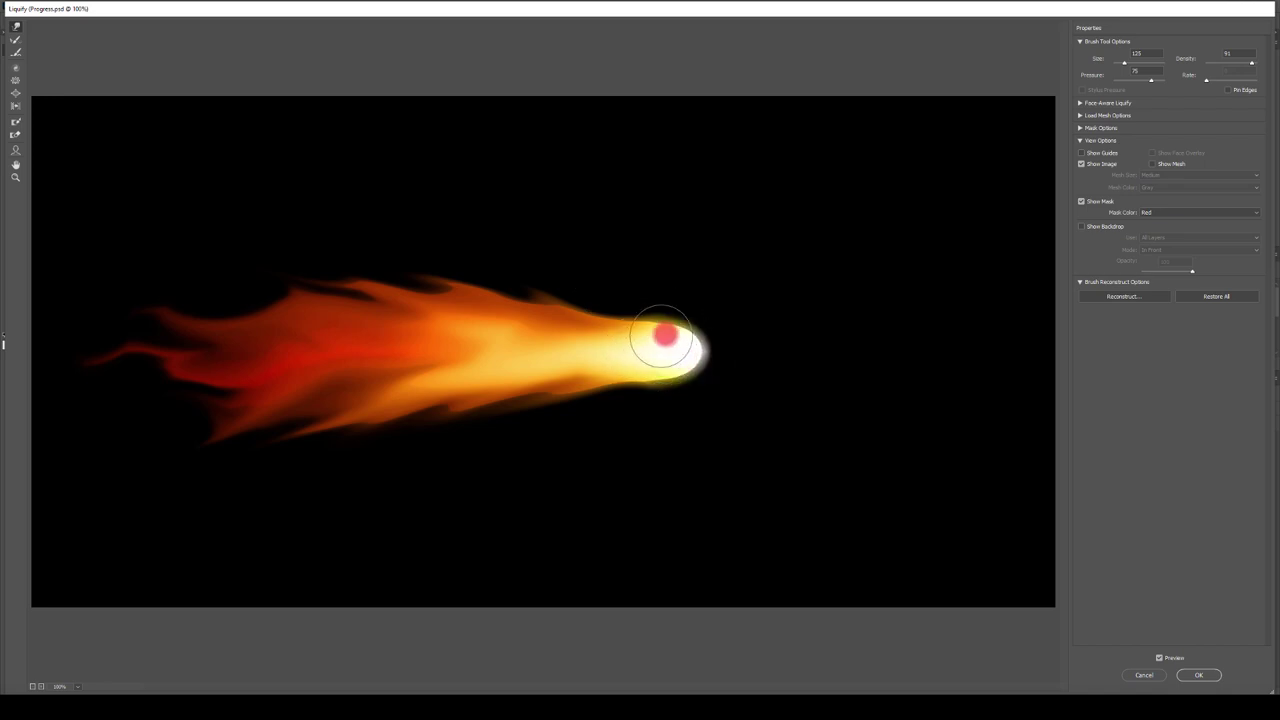
{"action": "left_click_drag", "start_coordinate": [678, 353], "coordinate": [606, 347]}
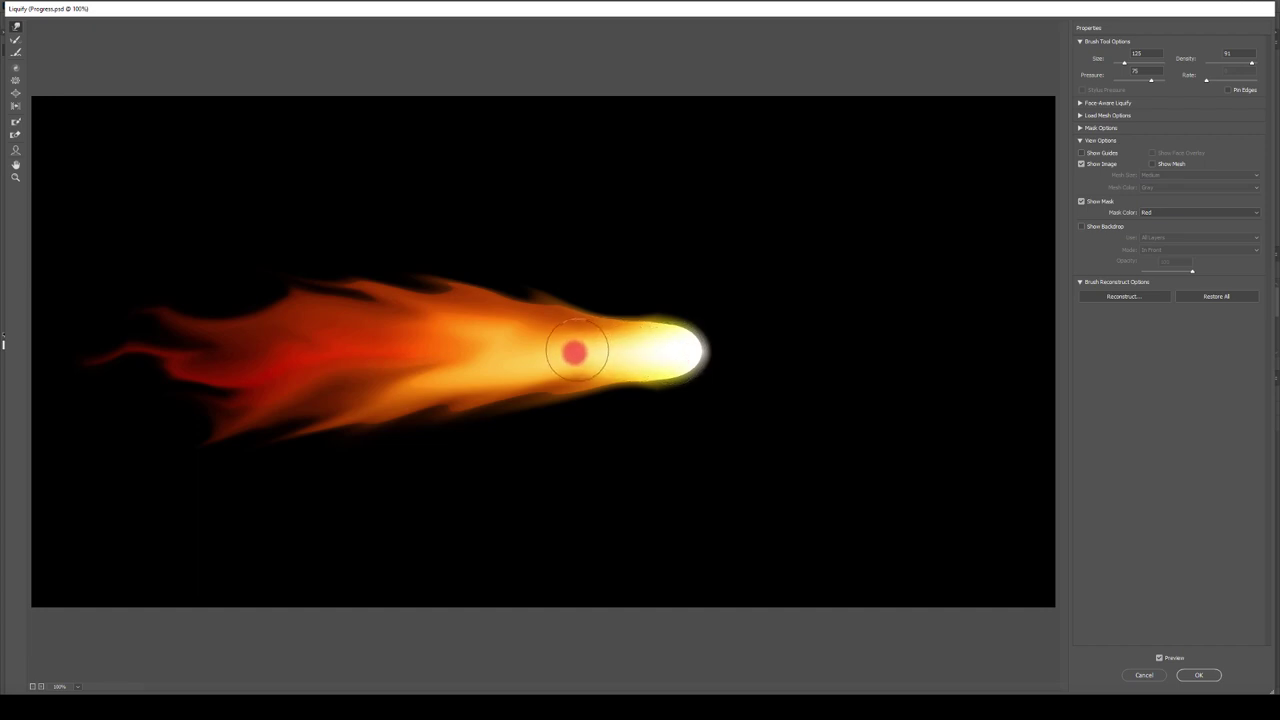
{"action": "mouse_move", "coordinate": [184, 362]}
{"action": "left_mouse_down"}
{"action": "mouse_move", "coordinate": [137, 317]}
{"action": "mouse_move", "coordinate": [192, 334]}
{"action": "left_mouse_up"}
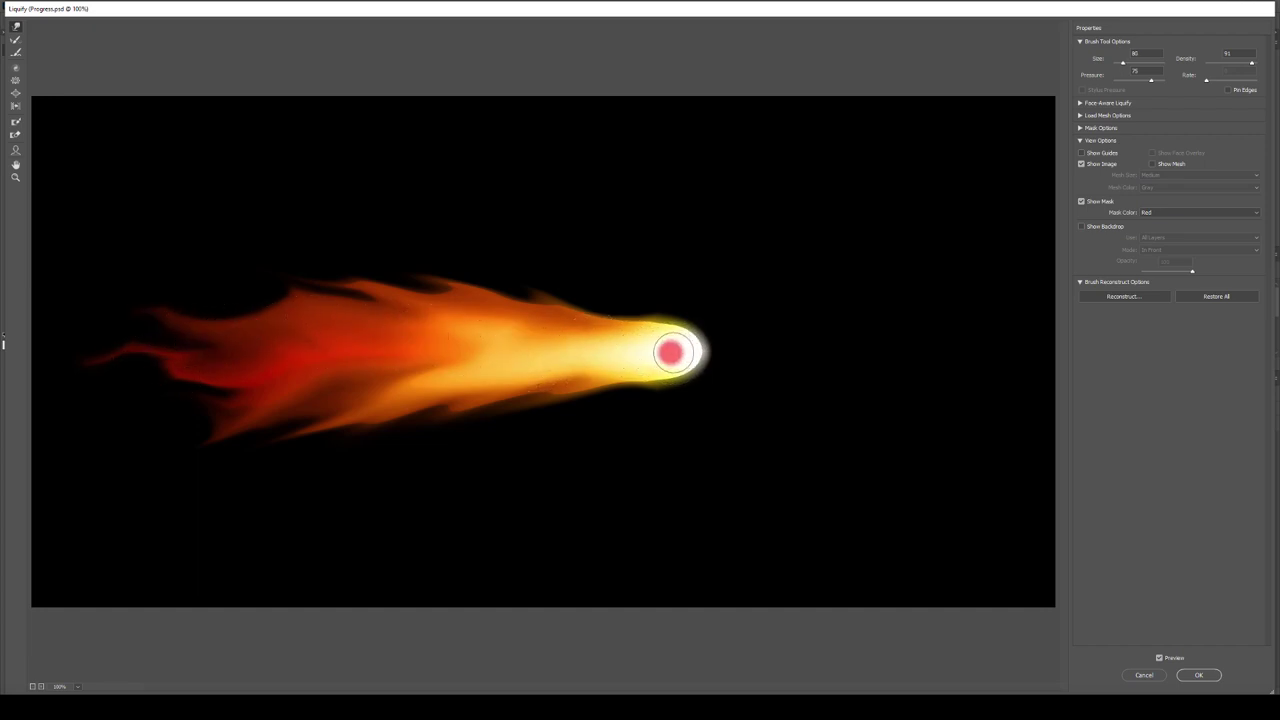
{"action": "mouse_move", "coordinate": [670, 352]}
{"action": "left_mouse_down"}
{"action": "mouse_move", "coordinate": [460, 341]}
{"action": "mouse_move", "coordinate": [682, 354]}
{"action": "mouse_move", "coordinate": [486, 349]}
{"action": "left_mouse_up"}
{"action": "mouse_move", "coordinate": [580, 338]}
{"action": "left_mouse_down"}
{"action": "mouse_move", "coordinate": [410, 310]}
{"action": "mouse_move", "coordinate": [449, 325]}
{"action": "mouse_move", "coordinate": [520, 318]}
{"action": "mouse_move", "coordinate": [403, 322]}
{"action": "mouse_move", "coordinate": [499, 353]}
{"action": "mouse_move", "coordinate": [325, 339]}
{"action": "mouse_move", "coordinate": [468, 353]}
{"action": "mouse_move", "coordinate": [330, 339]}
{"action": "mouse_move", "coordinate": [221, 367]}
{"action": "mouse_move", "coordinate": [438, 323]}
{"action": "mouse_move", "coordinate": [323, 318]}
{"action": "left_mouse_up"}
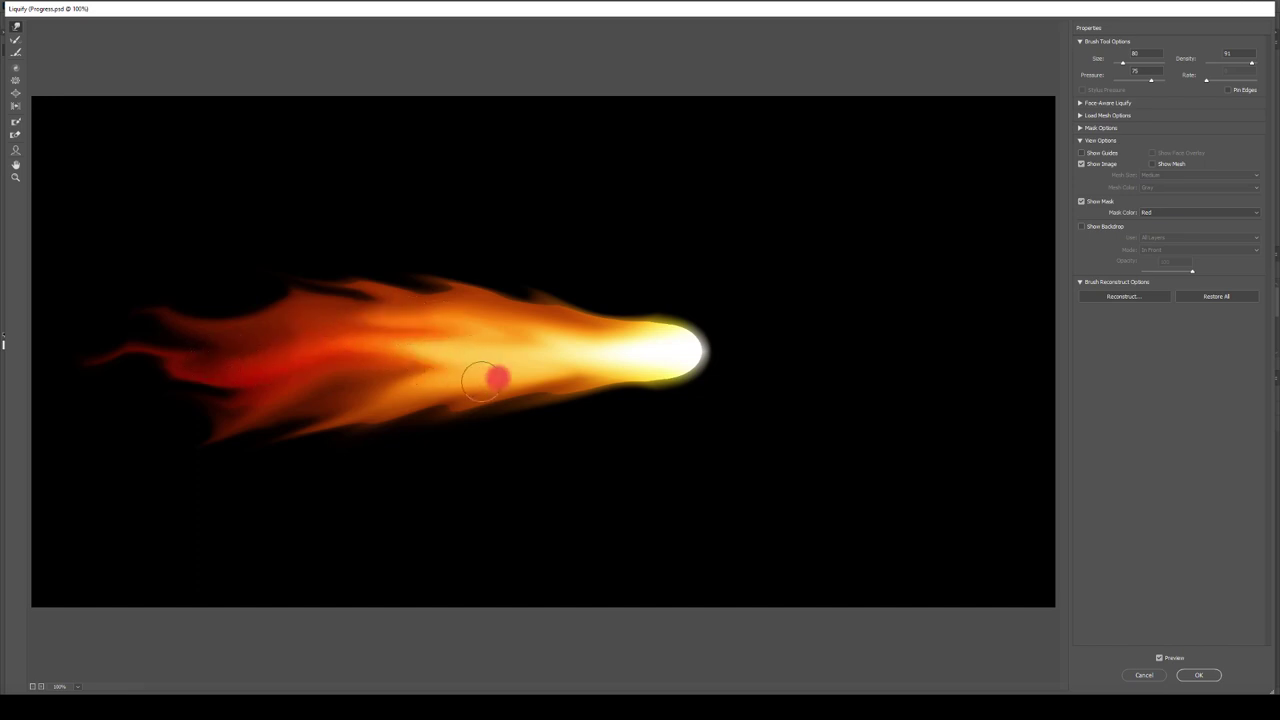
{"action": "left_click_drag", "start_coordinate": [480, 380], "coordinate": [382, 402]}
{"action": "mouse_move", "coordinate": [455, 387]}
{"action": "left_mouse_down"}
{"action": "mouse_move", "coordinate": [365, 397]}
{"action": "mouse_move", "coordinate": [320, 372]}
{"action": "left_mouse_up"}
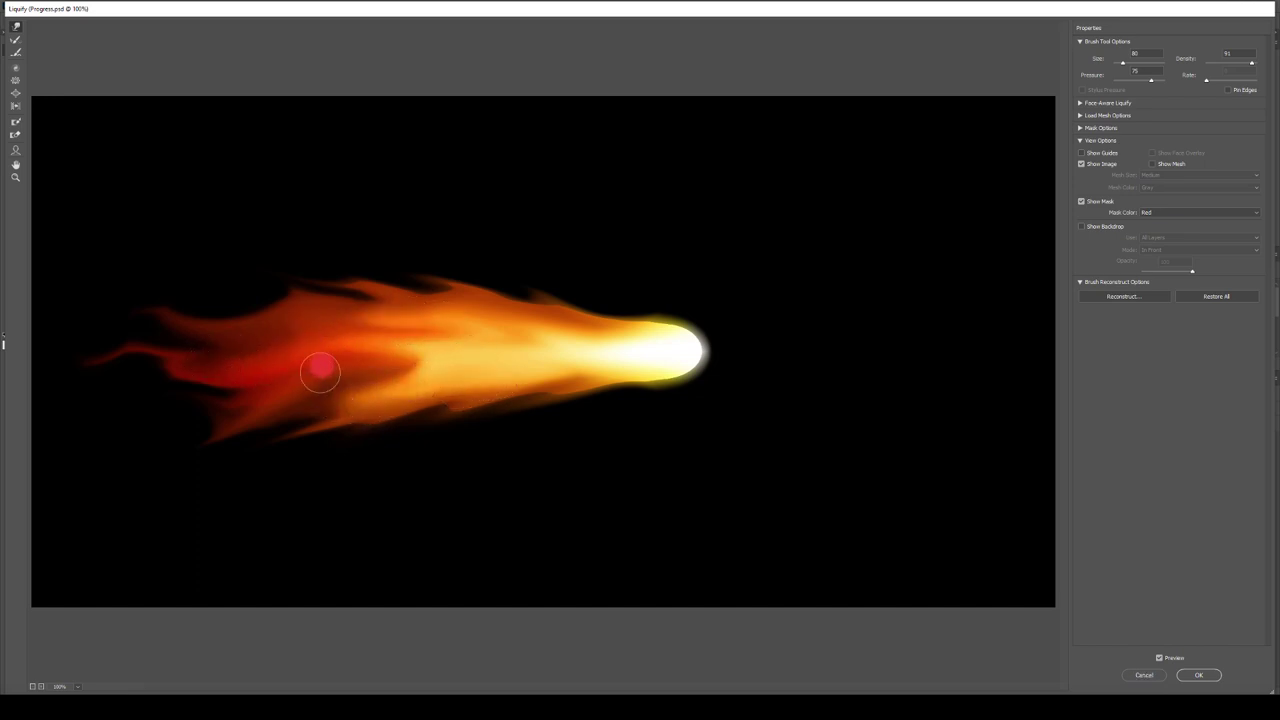
{"action": "left_click_drag", "start_coordinate": [396, 349], "coordinate": [264, 356]}
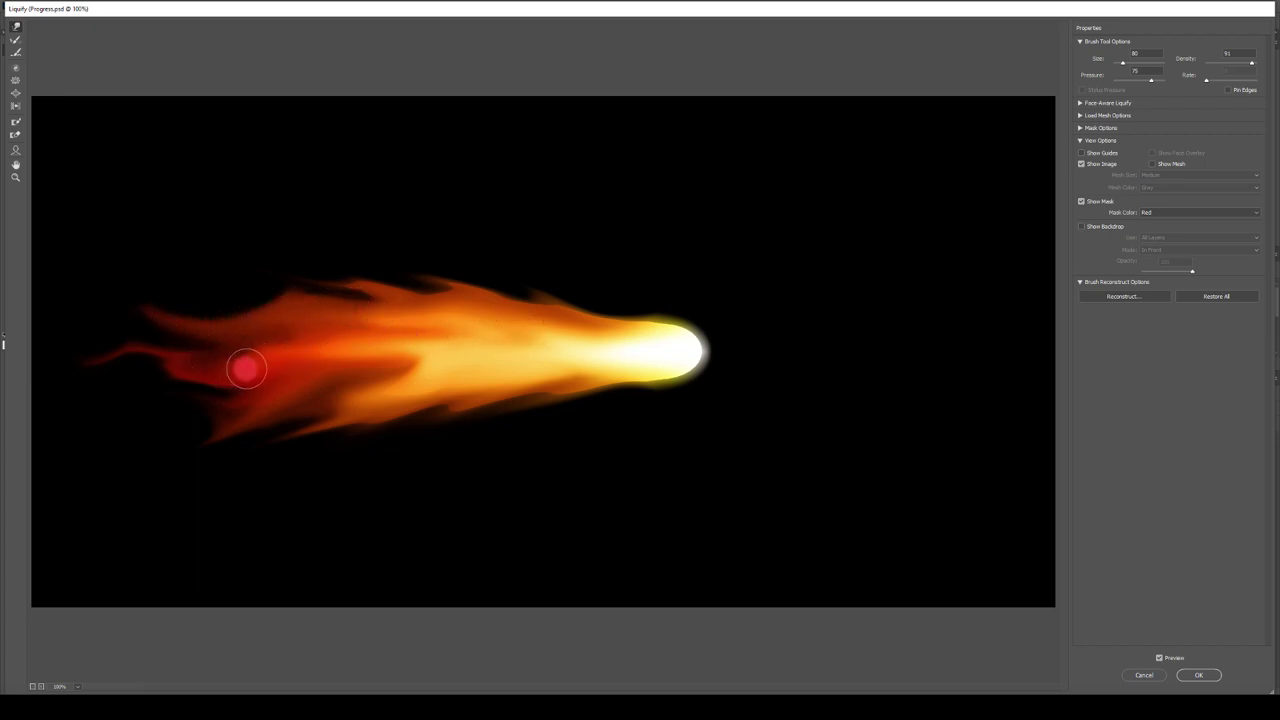
- Refine the tail tips and edge wisps with the size 80 brush and apply the Liquify warp
{"action": "left_click_drag", "start_coordinate": [247, 370], "coordinate": [107, 353]}
{"action": "mouse_move", "coordinate": [105, 420]}
{"action": "left_mouse_down"}
{"action": "mouse_move", "coordinate": [245, 378]}
{"action": "mouse_move", "coordinate": [272, 377]}
{"action": "mouse_move", "coordinate": [117, 427]}
{"action": "mouse_move", "coordinate": [279, 394]}
{"action": "mouse_move", "coordinate": [91, 420]}
{"action": "left_mouse_up"}
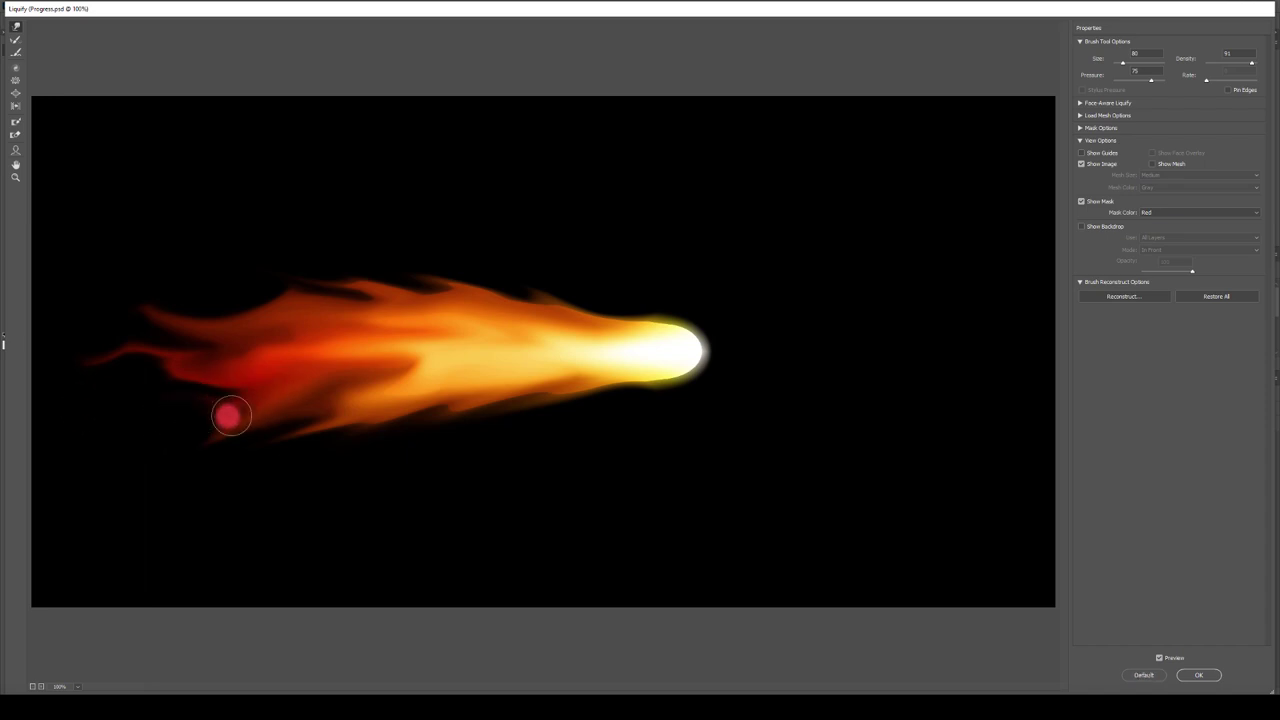
{"action": "left_click_drag", "start_coordinate": [259, 446], "coordinate": [94, 457]}
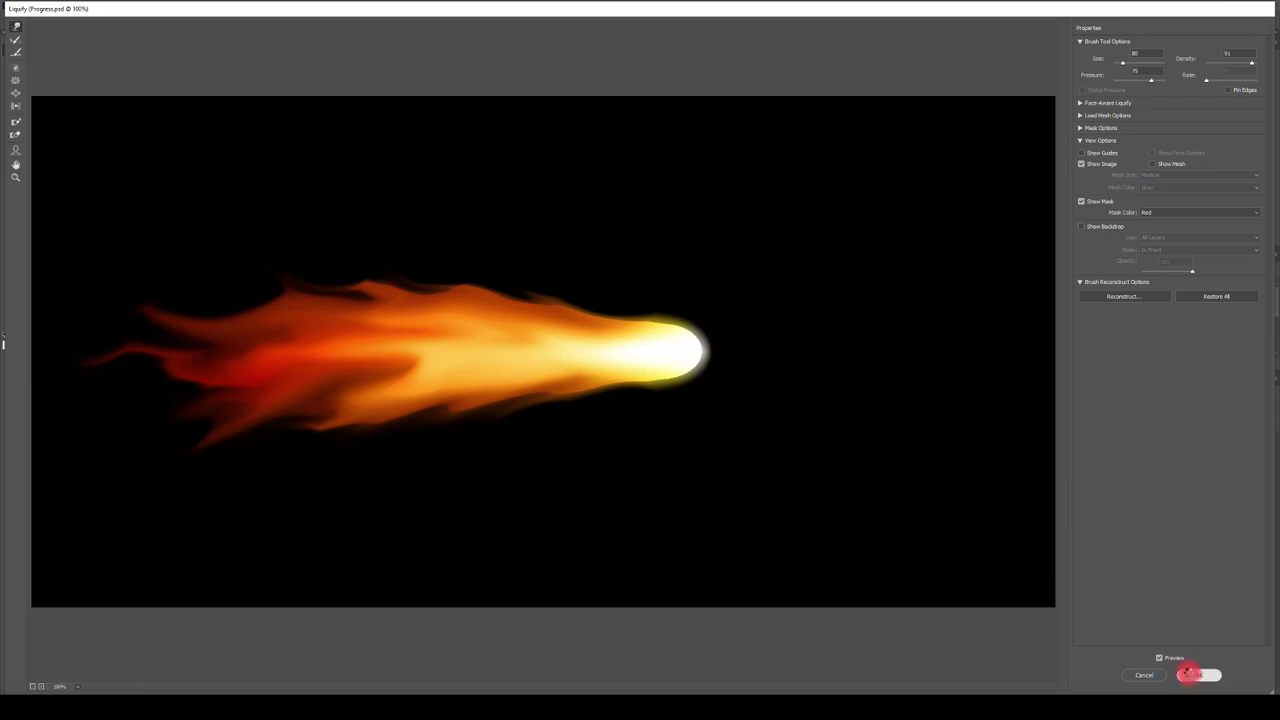
{"action": "left_click", "coordinate": [1190, 675]}
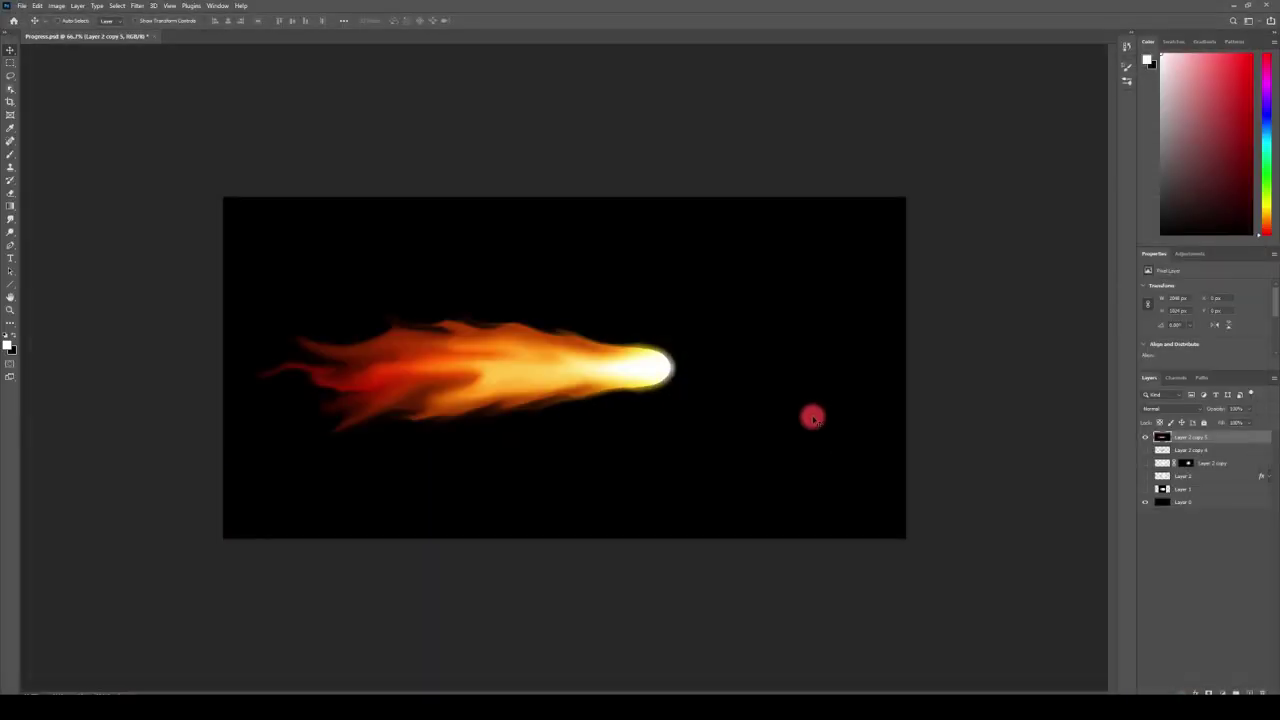
- Shift the warped flame layer about 222 px to the right and duplicate it
{"action": "left_click", "coordinate": [1147, 440]}
{"action": "left_click", "coordinate": [1147, 440]}
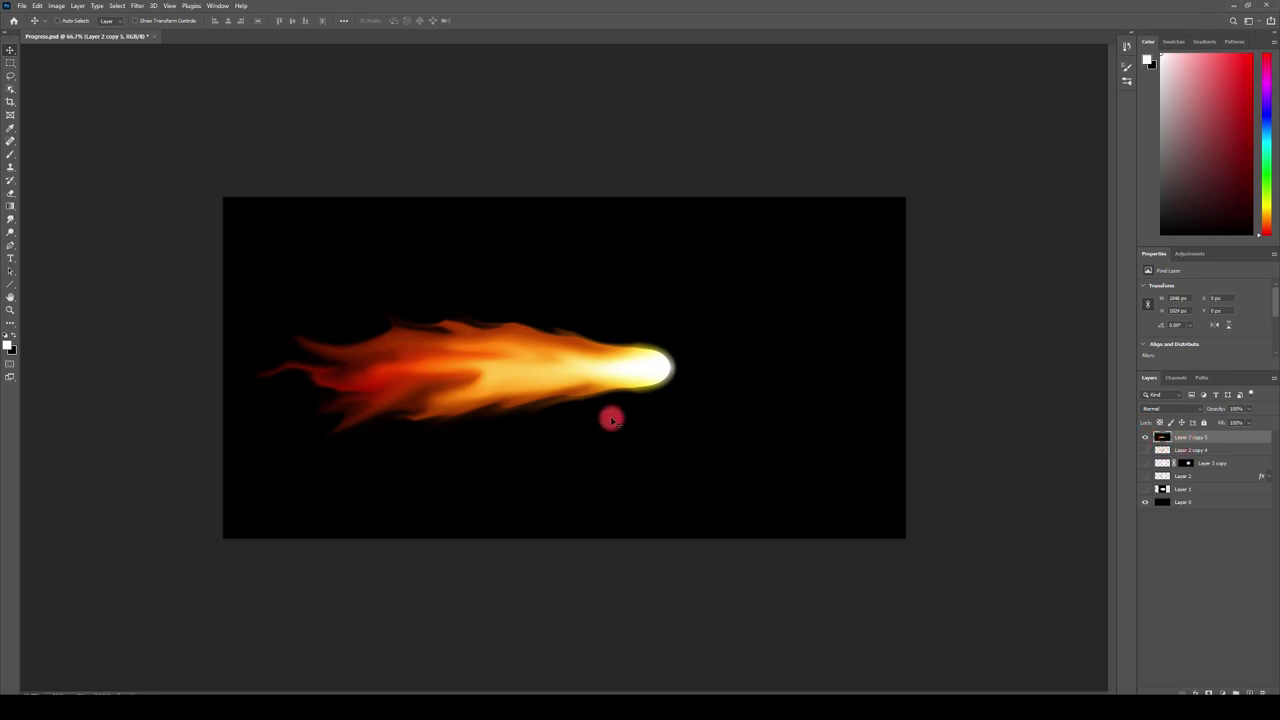
{"action": "left_click_drag", "start_coordinate": [528, 380], "coordinate": [603, 373]}
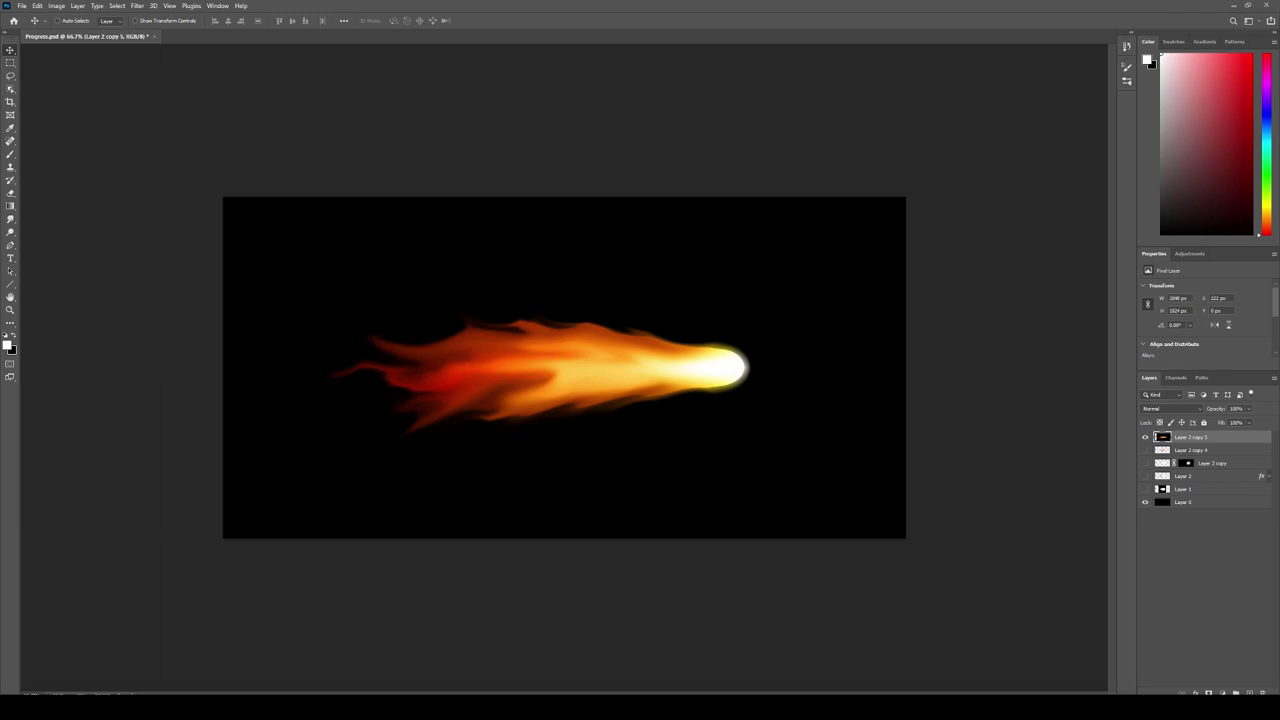
{"action": "left_click", "coordinate": [1198, 451], "text": "ctrl"}
{"action": "left_click", "coordinate": [1198, 441]}
{"action": "key", "text": "ctrl+j"}
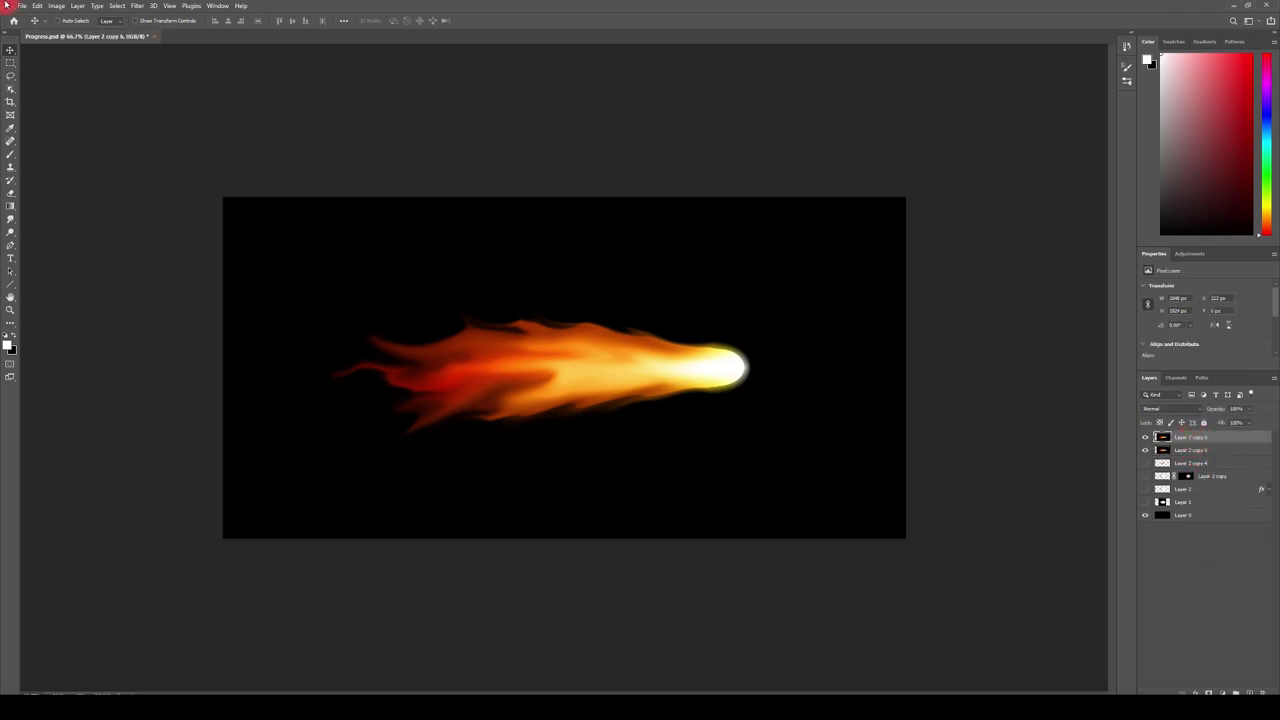
- Apply a Gaussian Blur to the duplicated flame layer, raising the radius until the flame edges turn soft
{"action": "left_click", "coordinate": [137, 6]}
{"action": "mouse_move", "coordinate": [209, 132]}
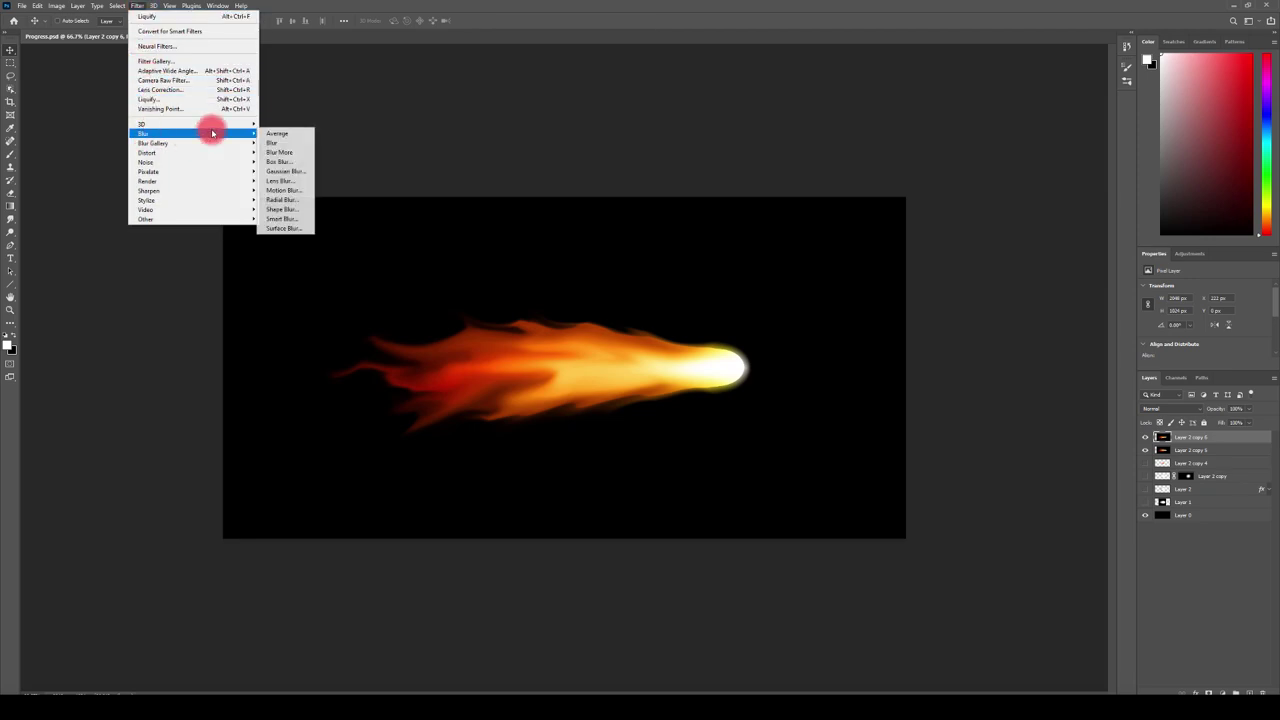
{"action": "left_click", "coordinate": [276, 172]}
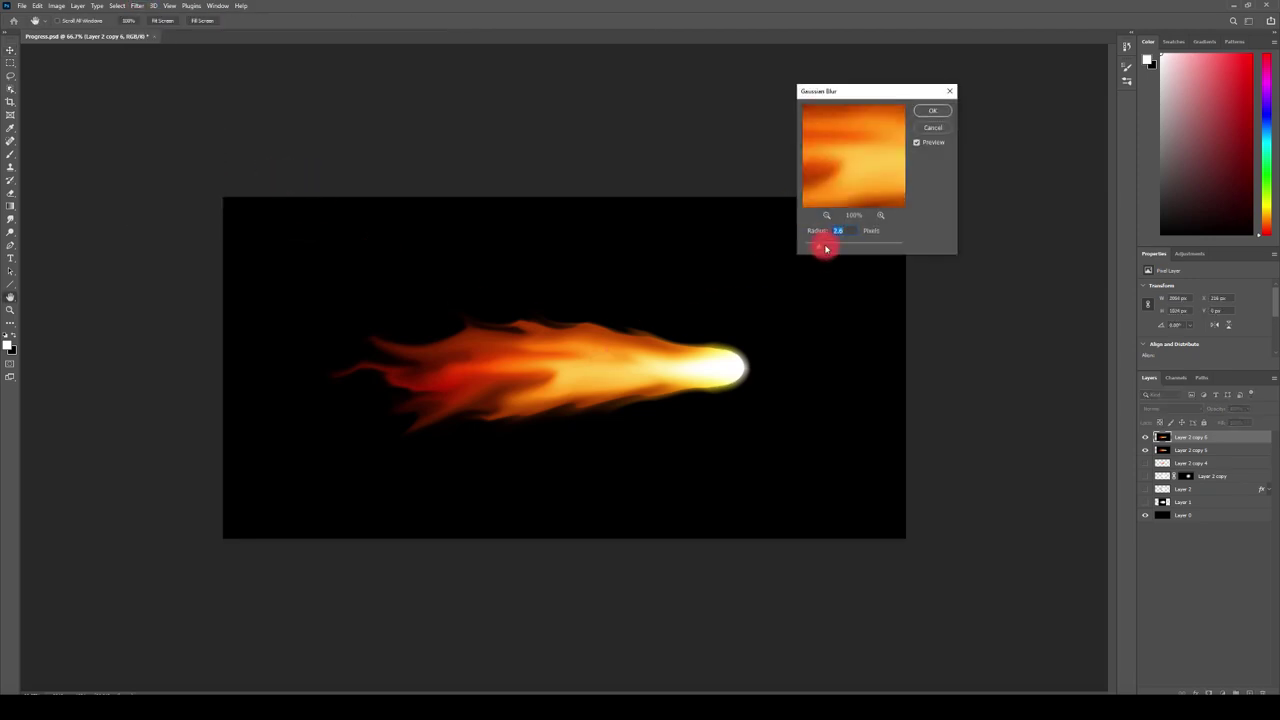
{"action": "left_click_drag", "start_coordinate": [840, 248], "coordinate": [849, 246]}
{"action": "left_click", "coordinate": [877, 130]}
{"action": "left_click", "coordinate": [931, 110]}
- Apply a Radial Blur to the duplicated flame layer with the Zoom method and Best quality
{"action": "left_click", "coordinate": [137, 6]}
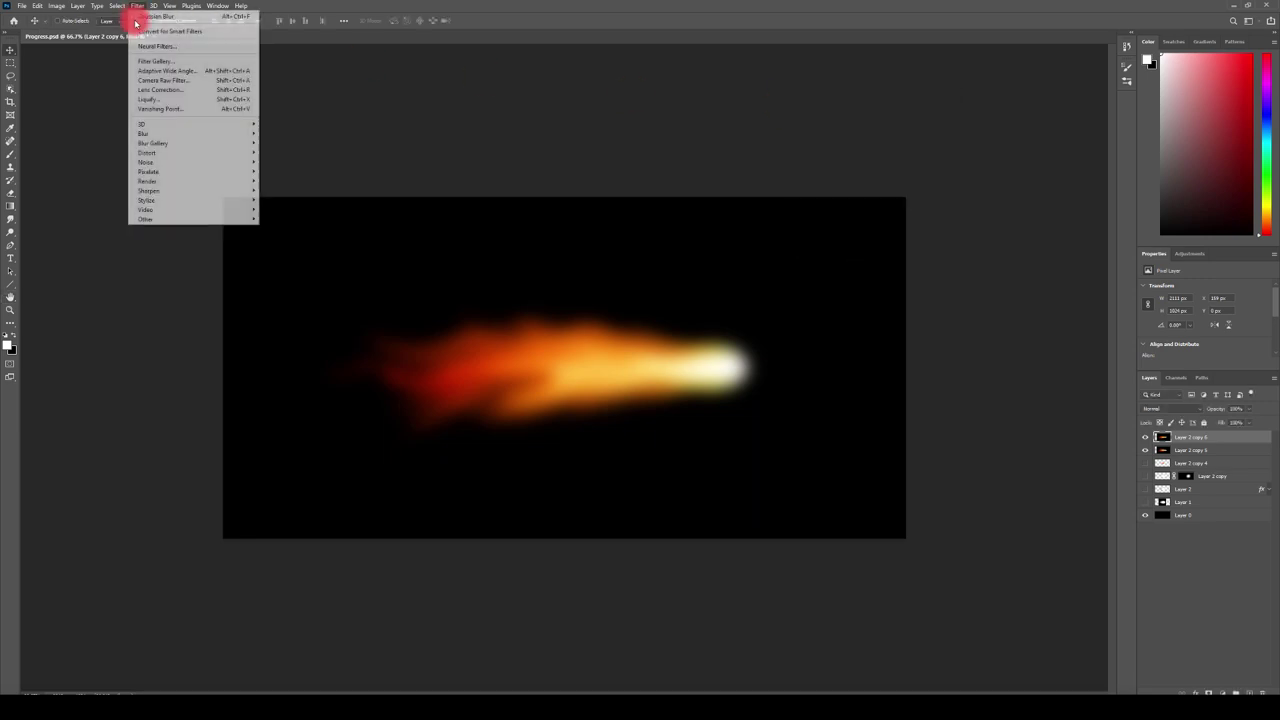
{"action": "mouse_move", "coordinate": [137, 133]}
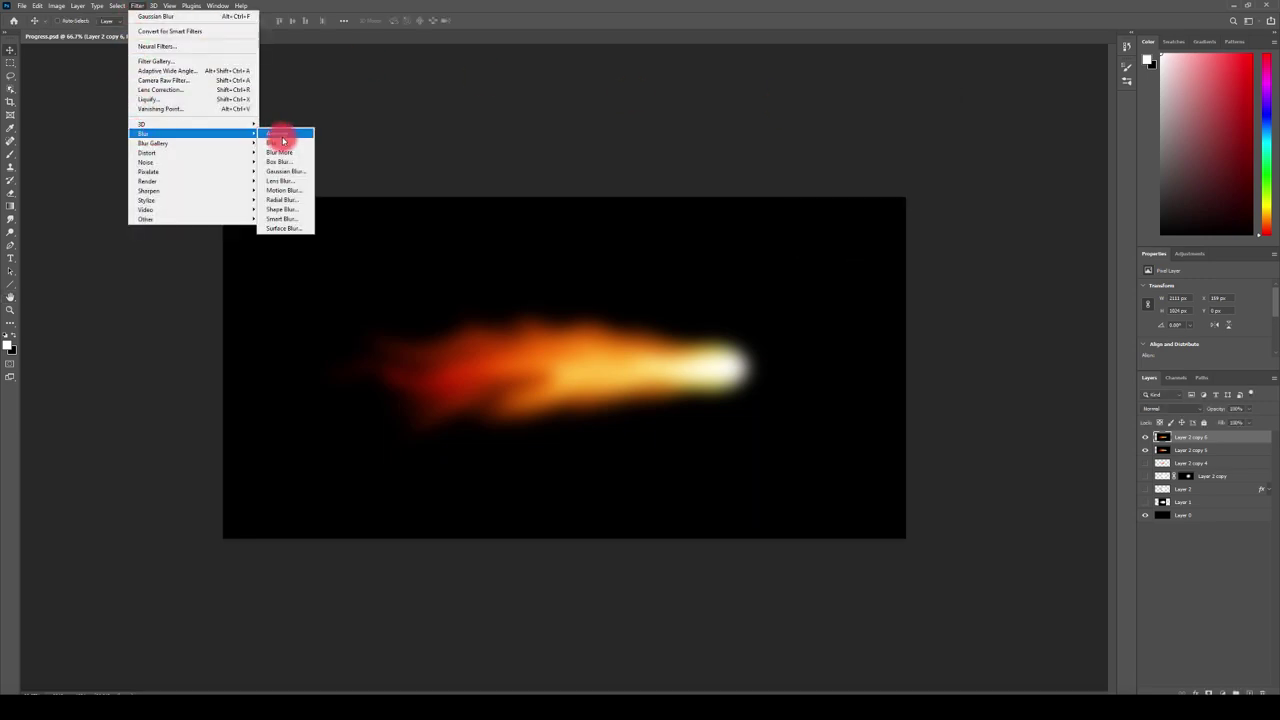
{"action": "left_click", "coordinate": [279, 201]}
{"action": "left_click", "coordinate": [585, 262]}
{"action": "left_click", "coordinate": [585, 307]}
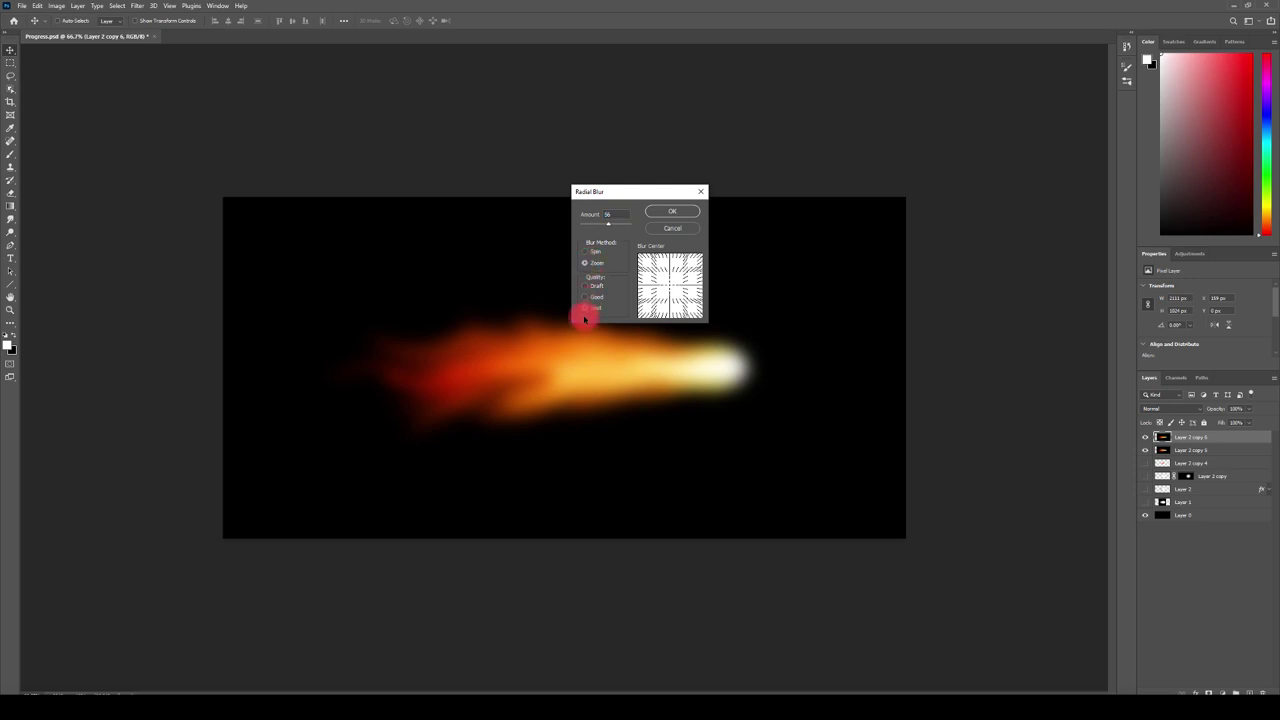
{"action": "left_click", "coordinate": [672, 211]}
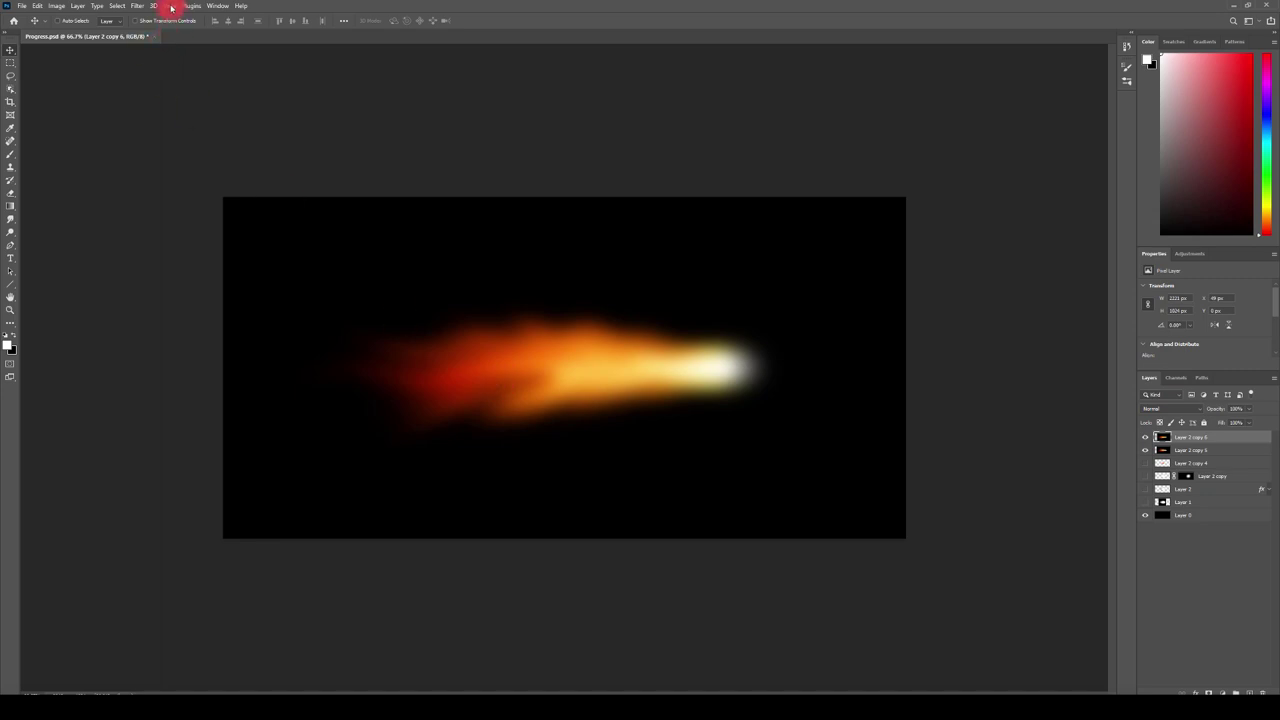
- Apply a Motion Blur with angle 0 and distance 299 pixels to the duplicate and set its blend mode to Screen
{"action": "left_click", "coordinate": [138, 6]}
{"action": "mouse_move", "coordinate": [200, 132]}
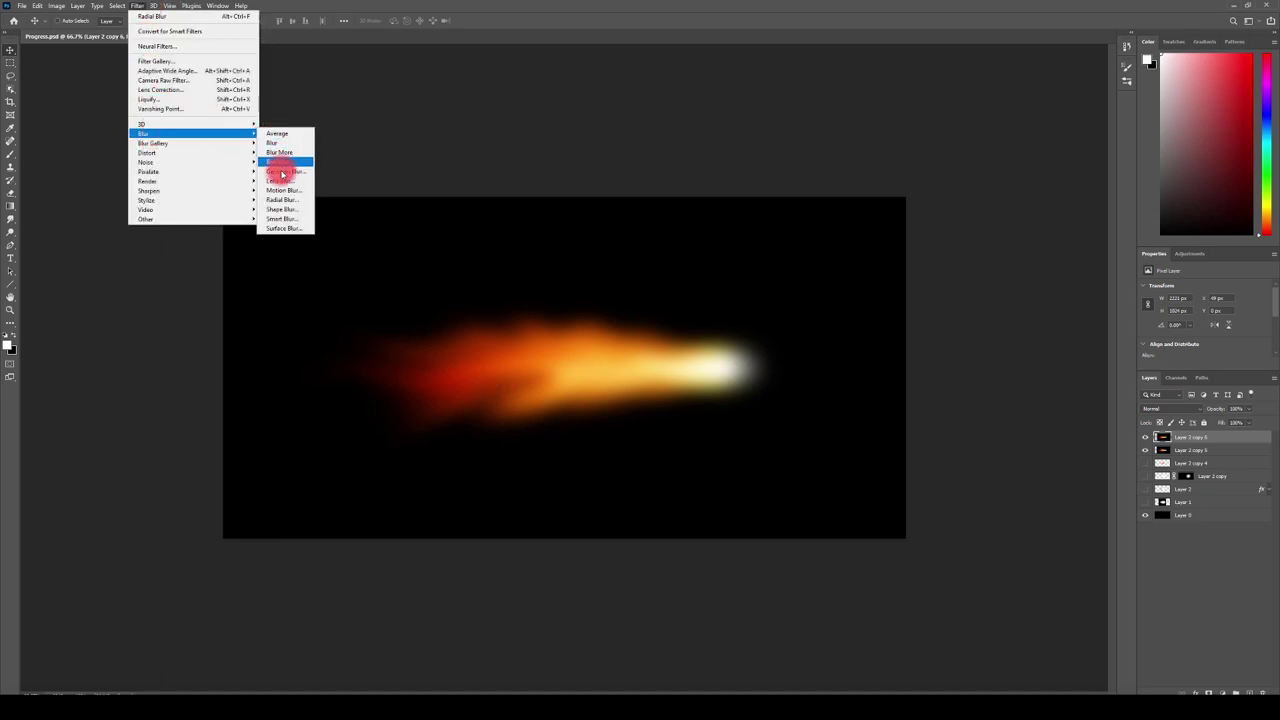
{"action": "left_click", "coordinate": [285, 190]}
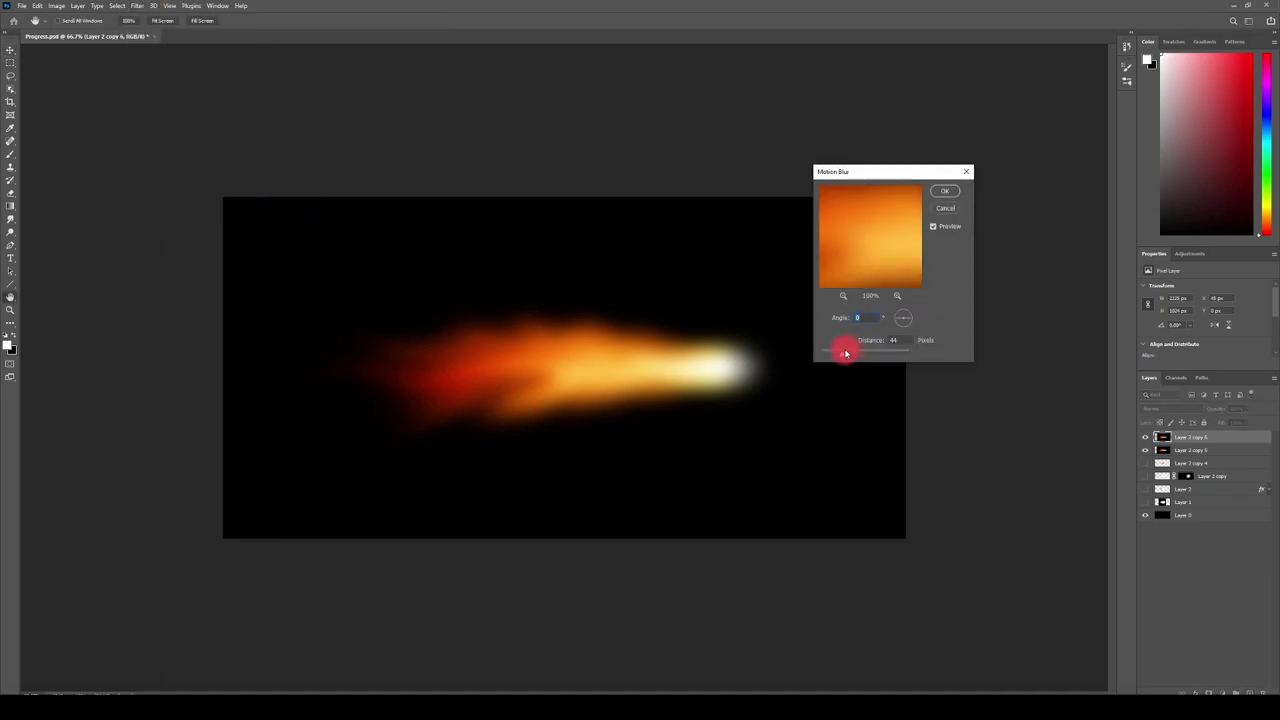
{"action": "left_click_drag", "start_coordinate": [862, 355], "coordinate": [891, 356]}
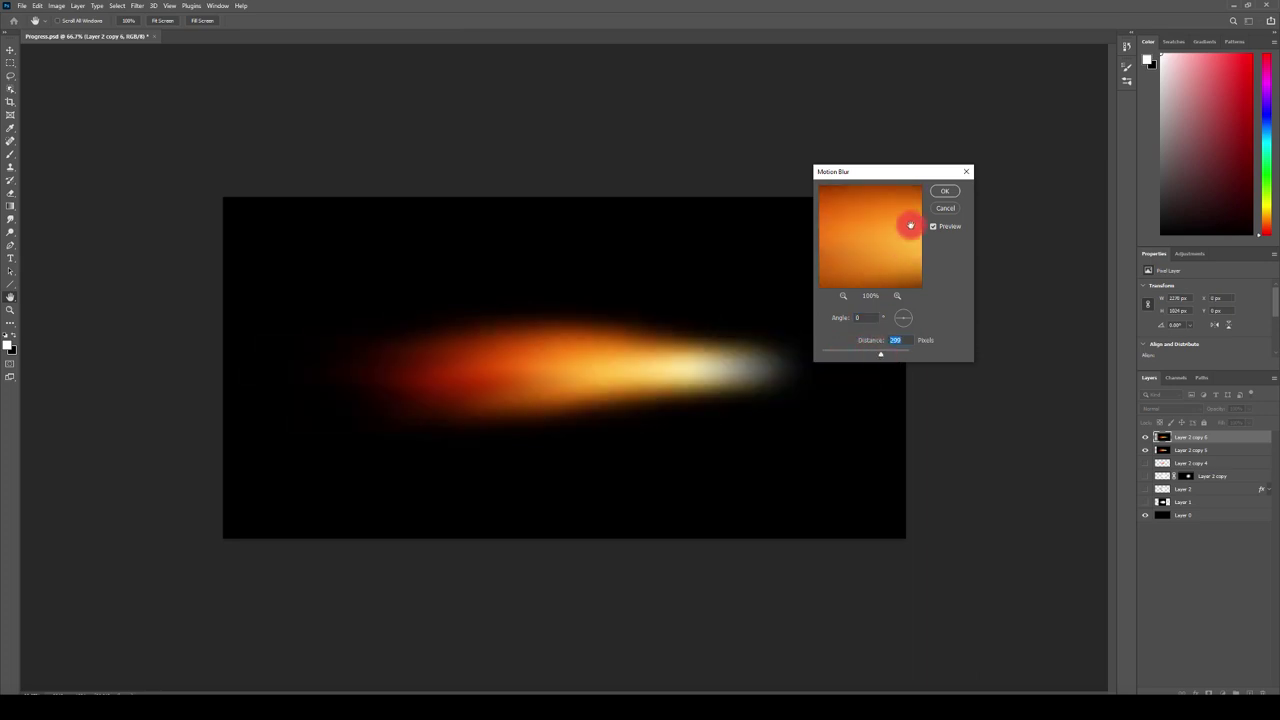
{"action": "left_click", "coordinate": [944, 191]}
{"action": "left_click", "coordinate": [1161, 410]}
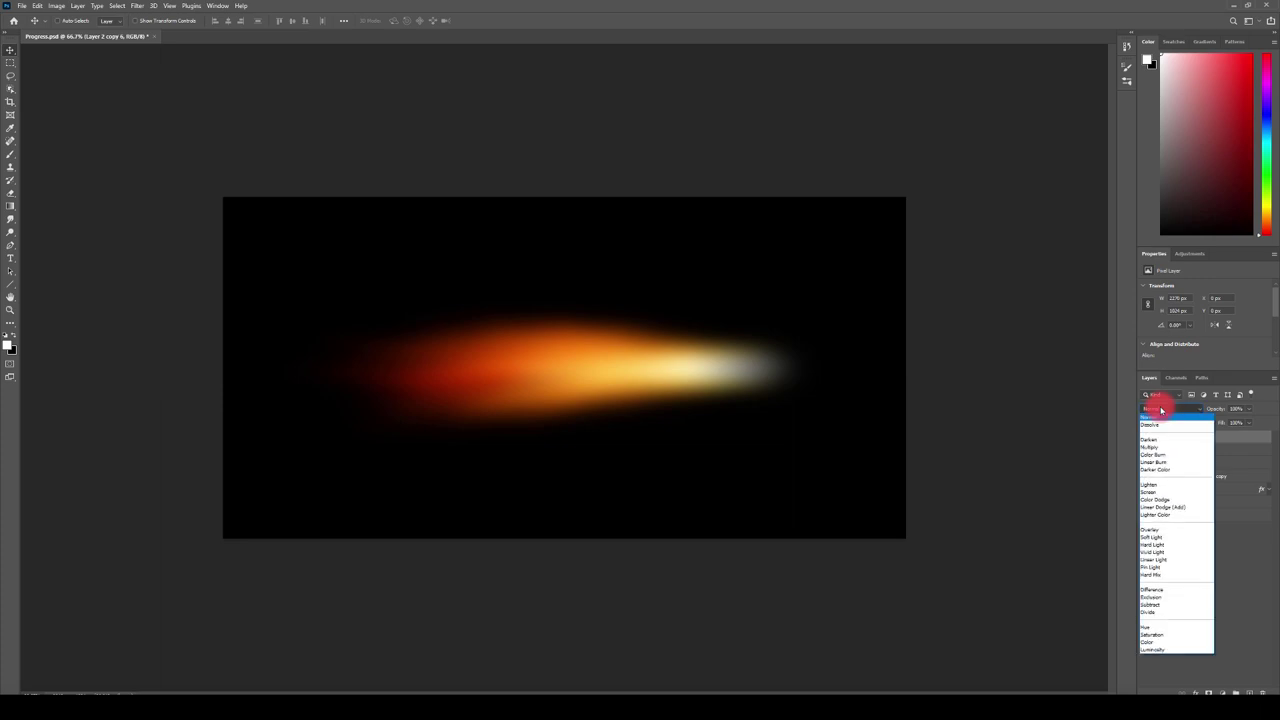
{"action": "mouse_move", "coordinate": [1164, 412]}
{"action": "left_mouse_down"}
{"action": "mouse_move", "coordinate": [1158, 453]}
{"action": "mouse_move", "coordinate": [1151, 438]}
{"action": "mouse_move", "coordinate": [1166, 547]}
{"action": "mouse_move", "coordinate": [1143, 469]}
{"action": "mouse_move", "coordinate": [1152, 497]}
{"action": "left_mouse_up"}
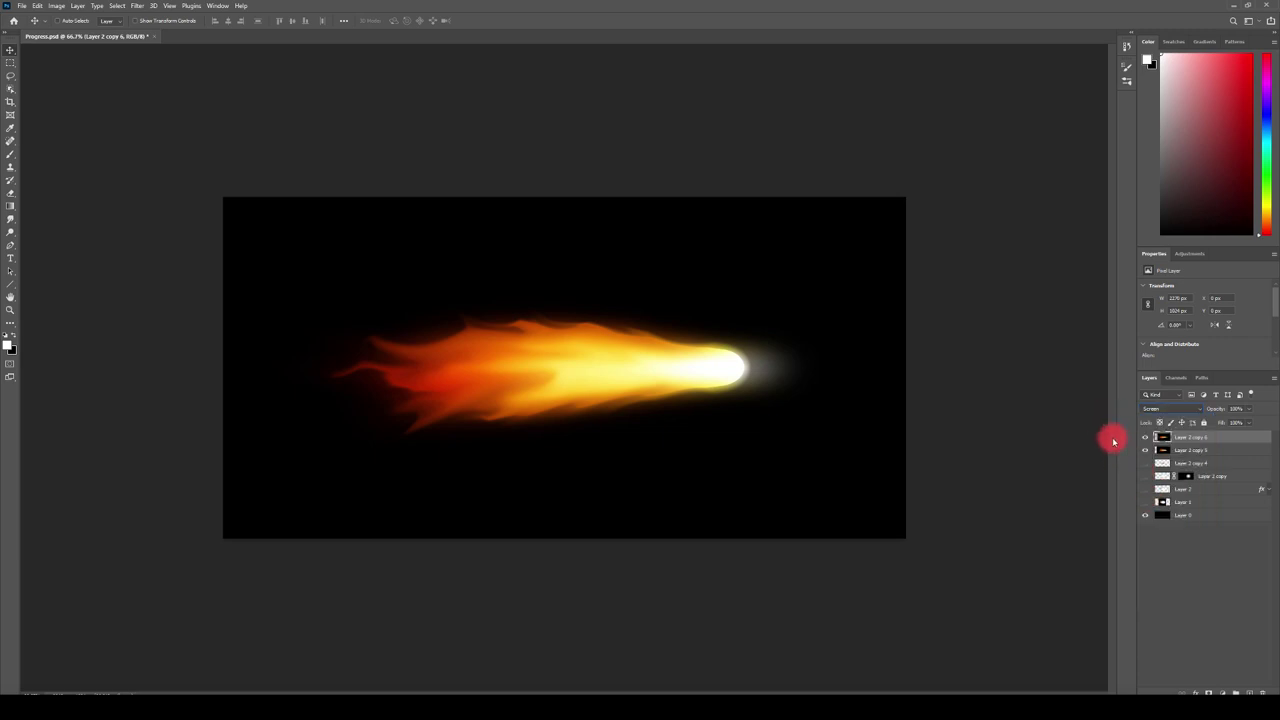
- Compare the flame with the blurred Screen layer hidden and shown
{"action": "left_click", "coordinate": [1146, 438]}
{"action": "left_click", "coordinate": [1146, 438]}
{"action": "left_click", "coordinate": [1146, 438]}
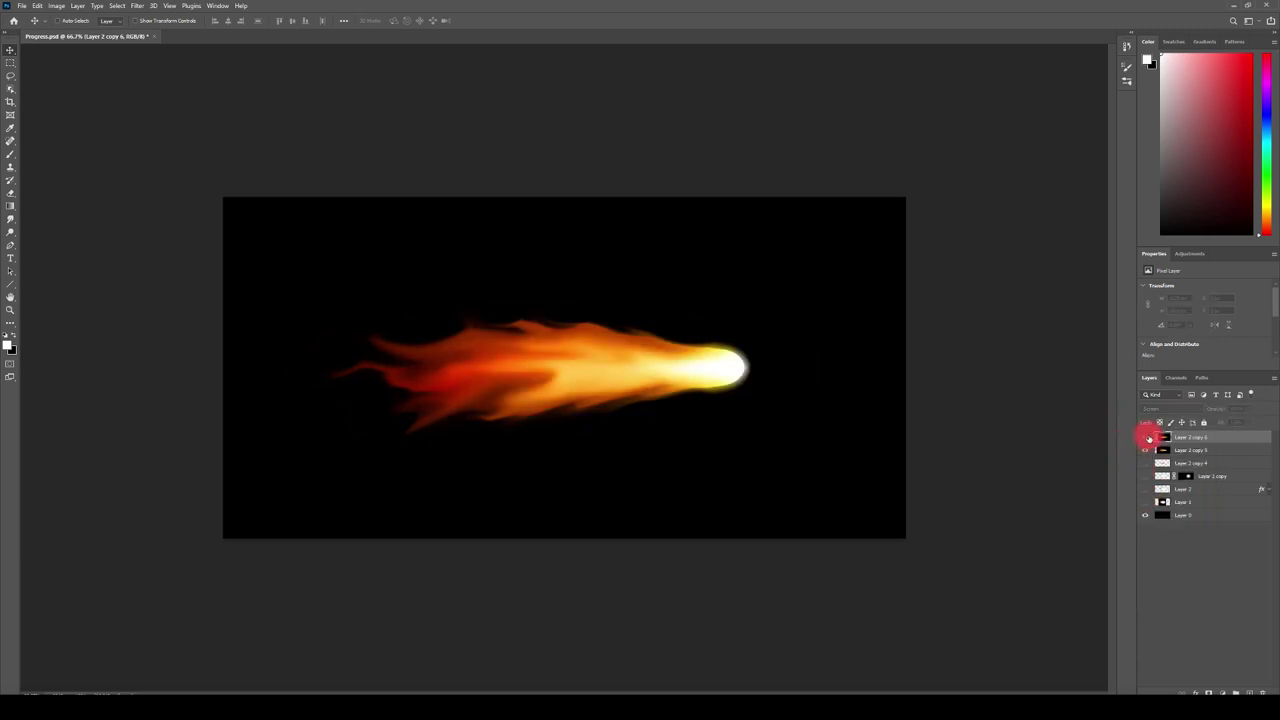
{"action": "left_click", "coordinate": [1146, 438]}
{"action": "left_click", "coordinate": [1146, 438]}
{"action": "left_click", "coordinate": [1146, 438]}
{"action": "left_click", "coordinate": [1146, 438]}
{"action": "left_click", "coordinate": [1146, 438]}
- Add a black layer mask to the blurred Screen layer to hide its glow
{"action": "left_click", "coordinate": [1184, 440]}
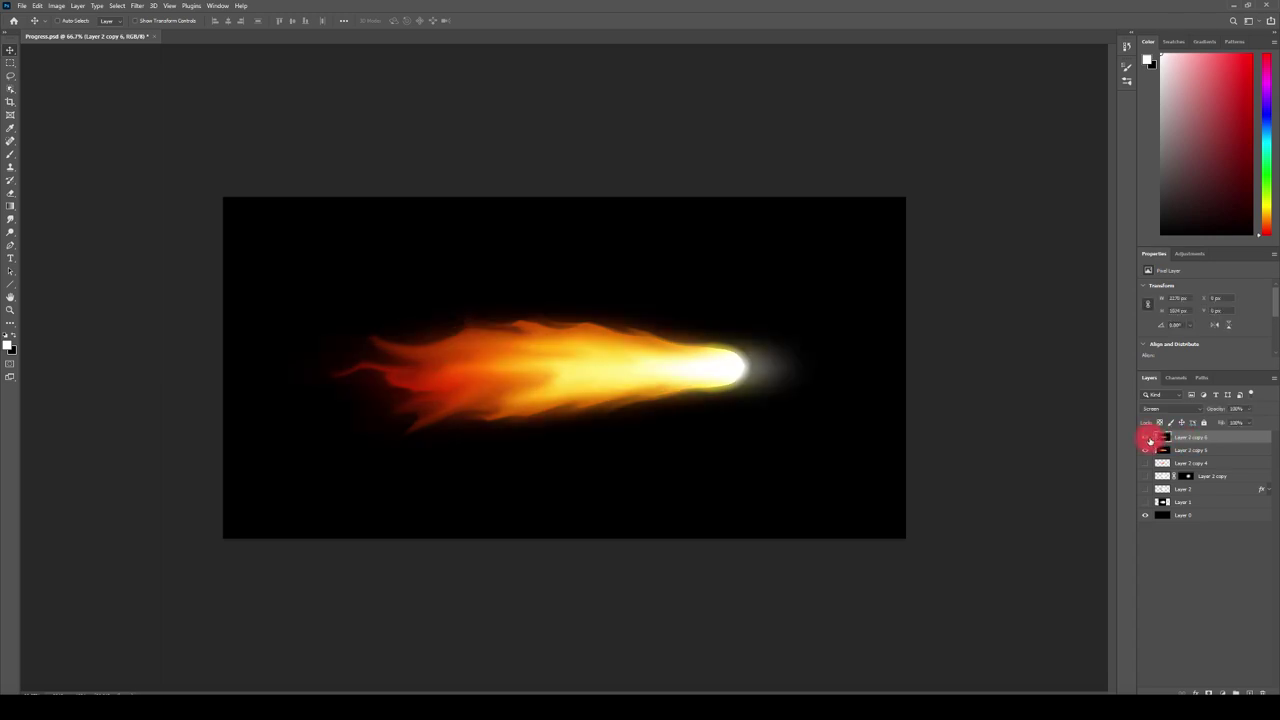
{"action": "left_click", "coordinate": [1228, 692]}
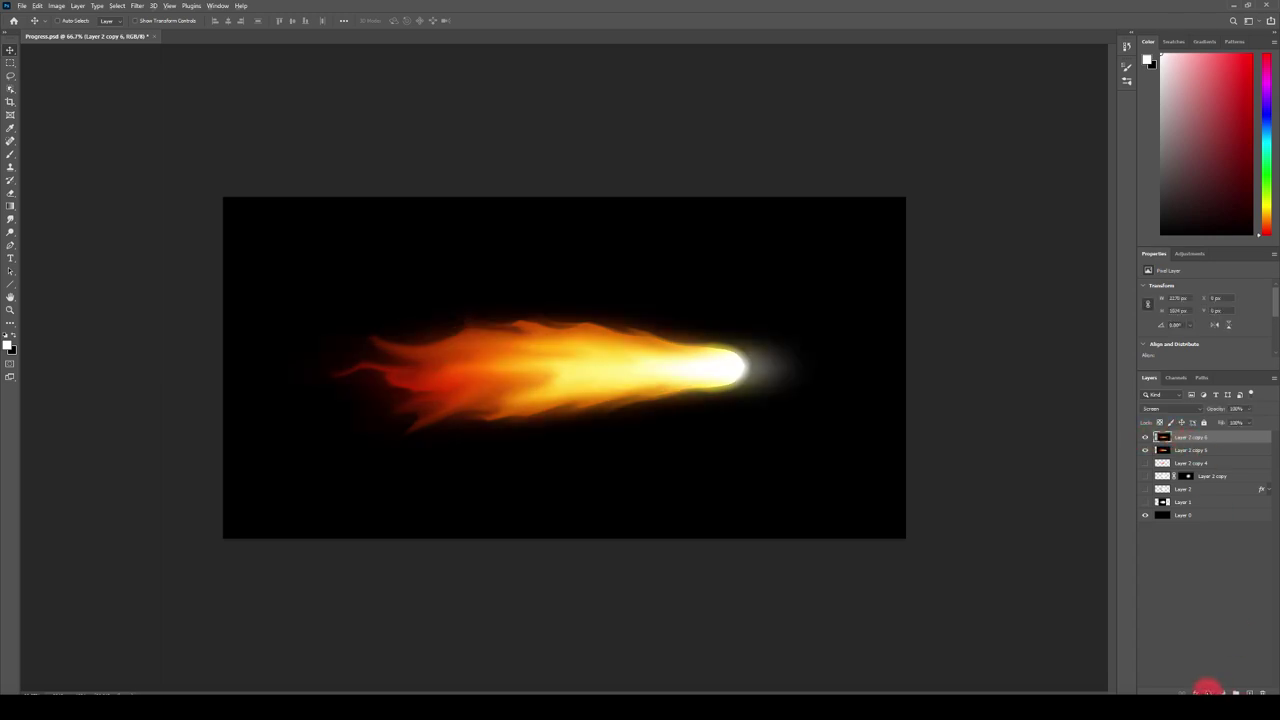
{"action": "left_click", "coordinate": [1208, 692], "text": "alt"}
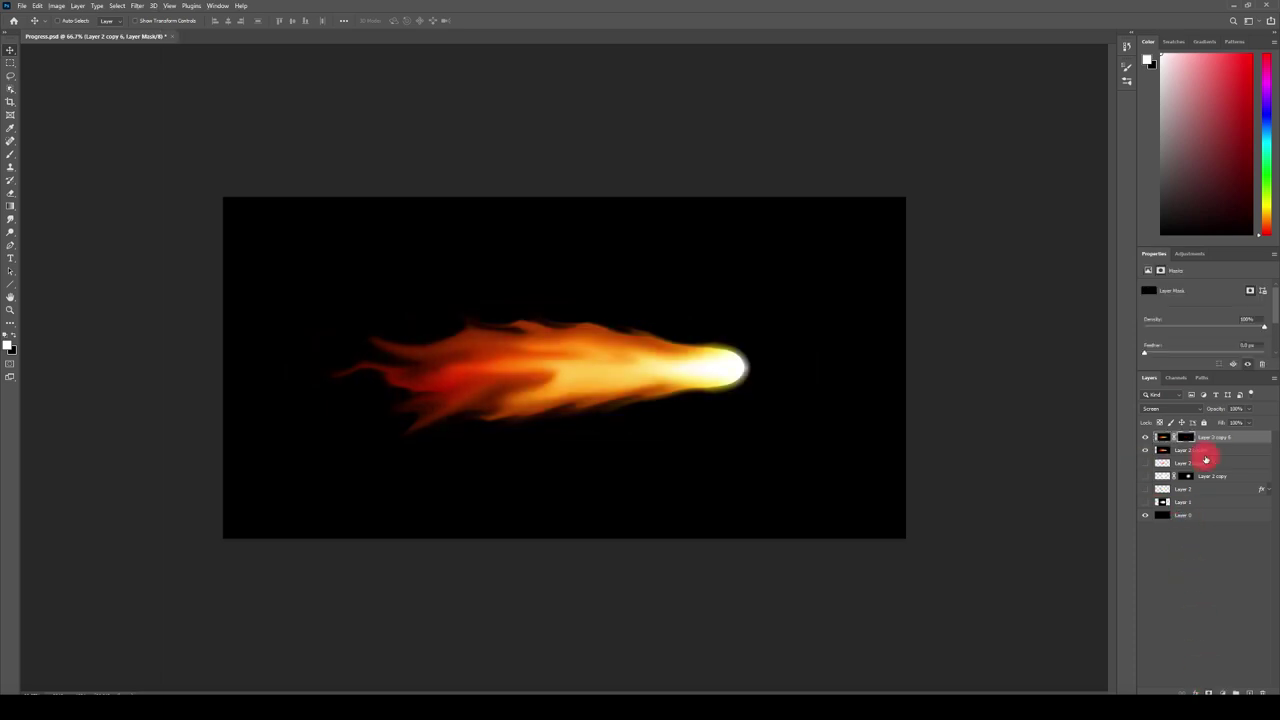
- Set up the Brush tool with a soft round tip at 0% hardness for painting the black mask
{"action": "key", "text": "b"}
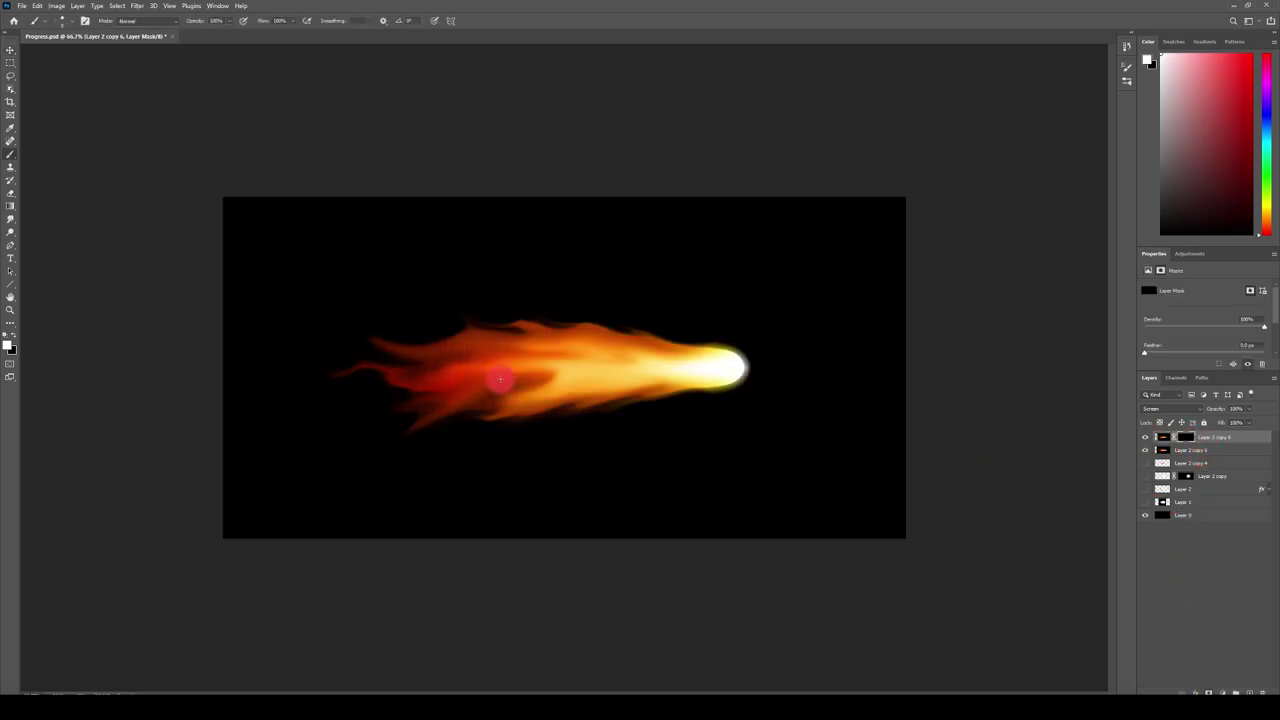
{"action": "key", "text": "v"}
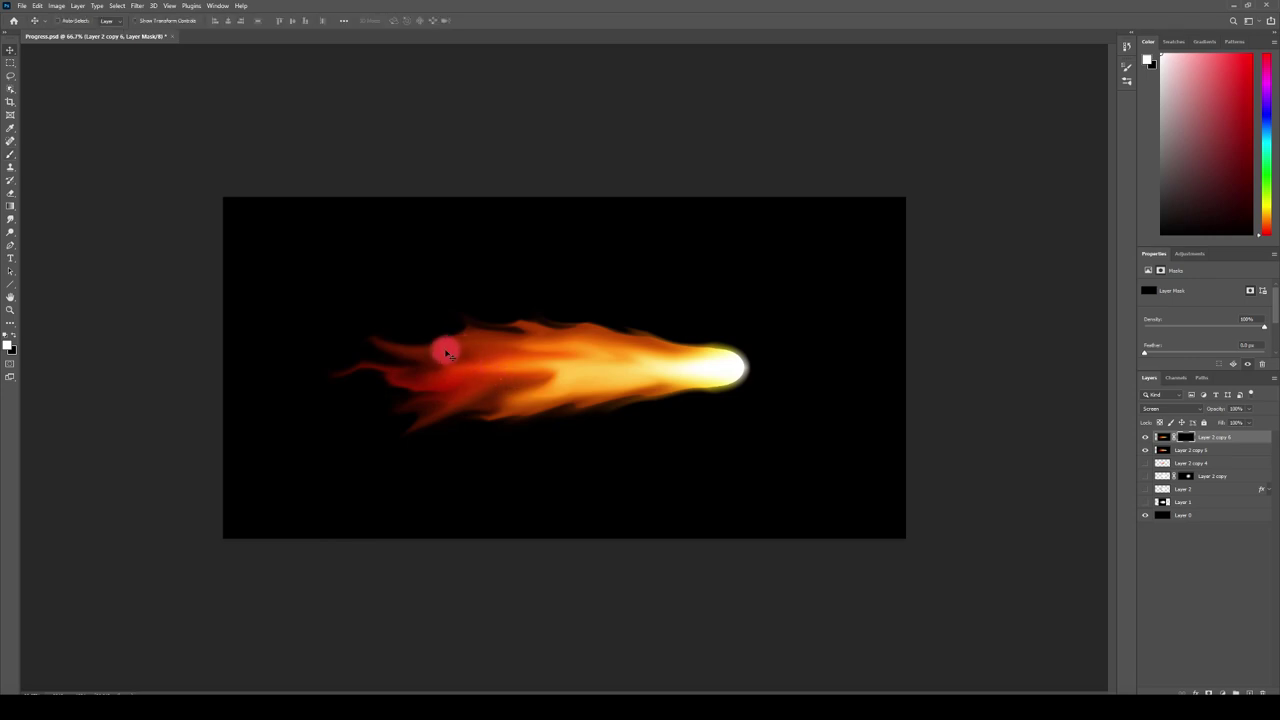
{"action": "key", "text": "b"}
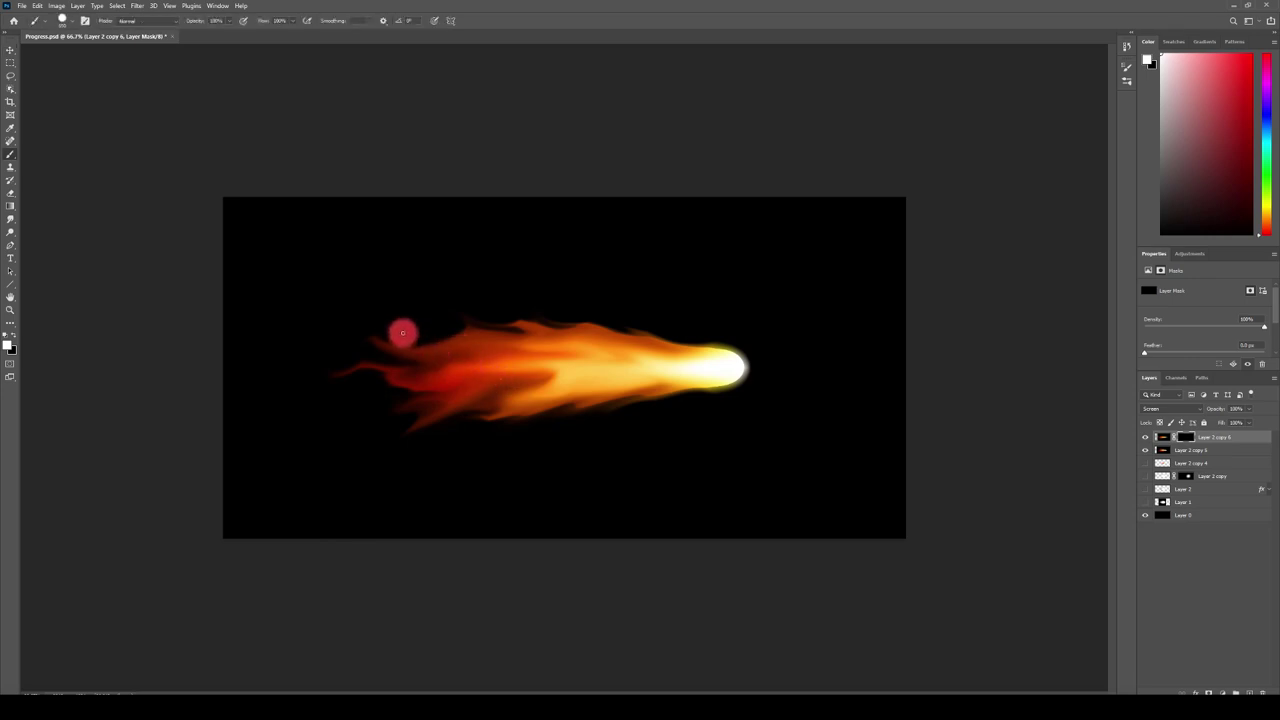
{"action": "left_click", "coordinate": [63, 20]}
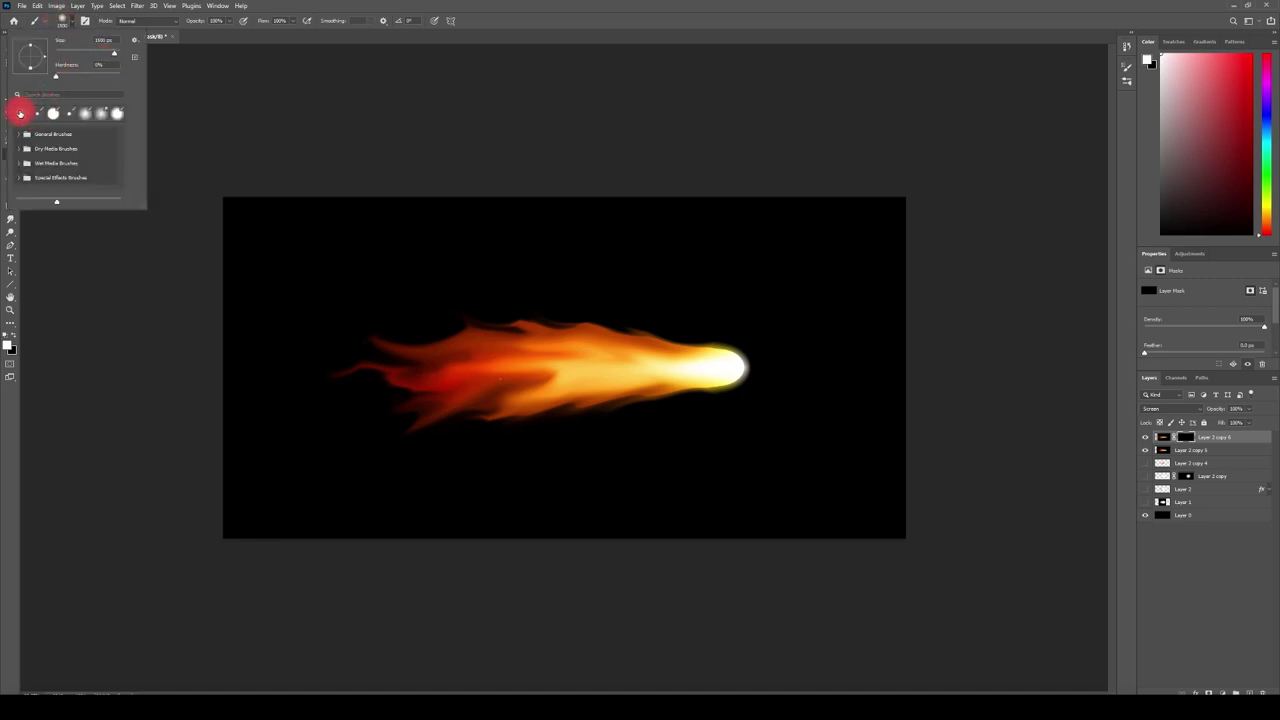
{"action": "left_click", "coordinate": [491, 11]}
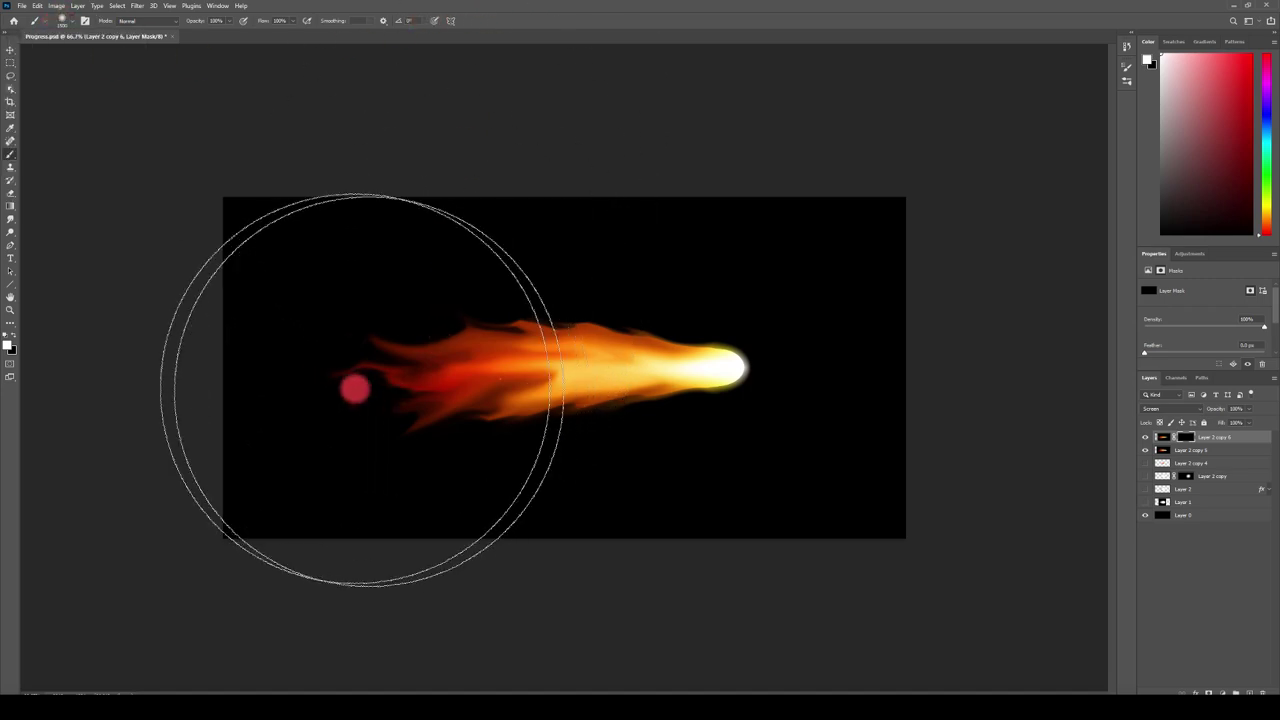
- Paint white on the Screen layer's mask around the flame's tail with a soft brush of about 200 px to reveal the glow
{"action": "key", "text": "bracketleft"}
{"action": "key", "text": "bracketleft"}
{"action": "key", "text": "bracketleft"}
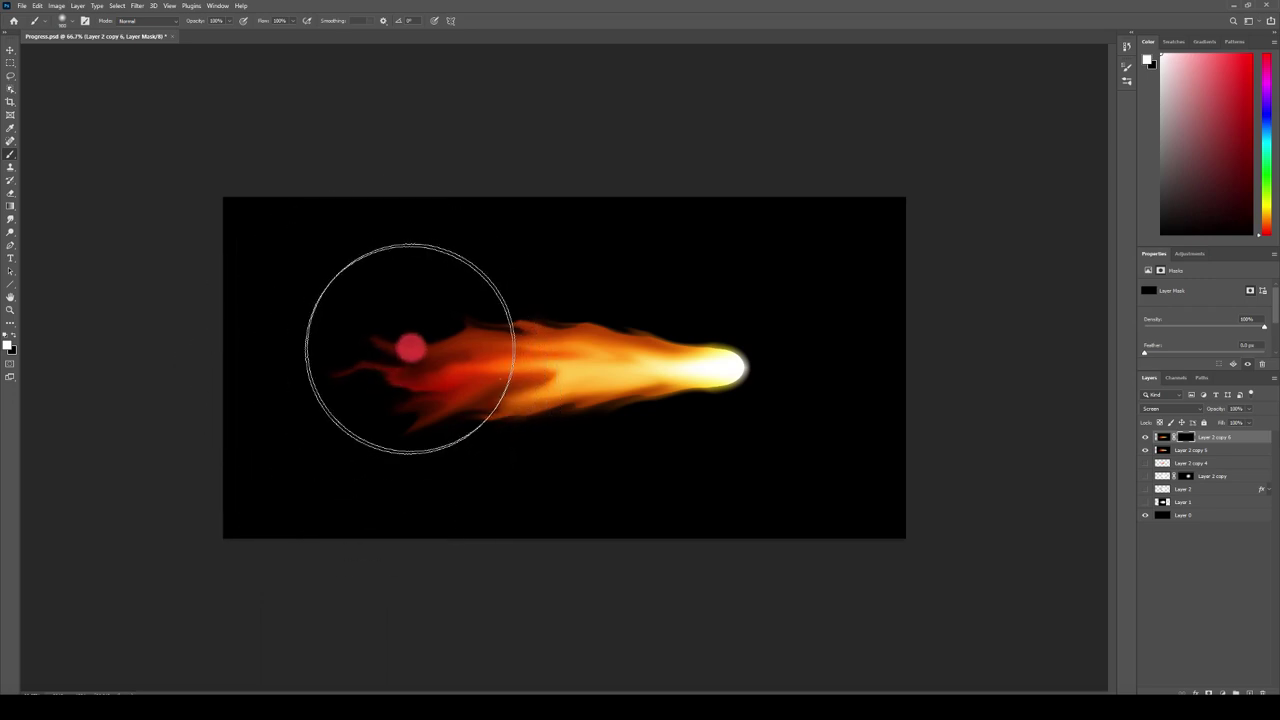
{"action": "key", "text": "bracketleft"}
{"action": "key", "text": "bracketleft"}
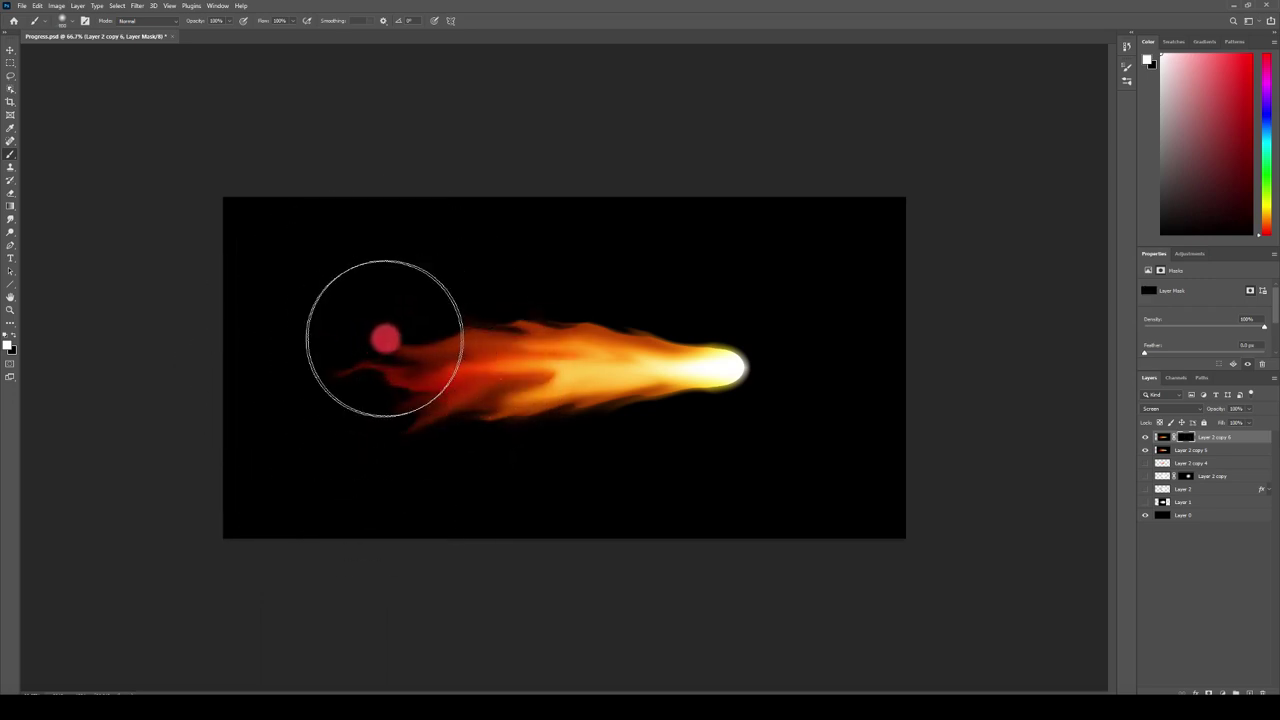
{"action": "key", "text": "bracketleft"}
{"action": "key", "text": "bracketleft"}
{"action": "key", "text": "bracketleft"}
{"action": "key", "text": "bracketleft"}
{"action": "key", "text": "bracketleft"}
{"action": "mouse_move", "coordinate": [369, 331]}
{"action": "left_mouse_down"}
{"action": "mouse_move", "coordinate": [340, 364]}
{"action": "mouse_move", "coordinate": [326, 359]}
{"action": "mouse_move", "coordinate": [382, 428]}
{"action": "mouse_move", "coordinate": [410, 422]}
{"action": "mouse_move", "coordinate": [422, 454]}
{"action": "mouse_move", "coordinate": [491, 449]}
{"action": "mouse_move", "coordinate": [510, 432]}
{"action": "mouse_move", "coordinate": [430, 438]}
{"action": "mouse_move", "coordinate": [371, 389]}
{"action": "left_mouse_up"}
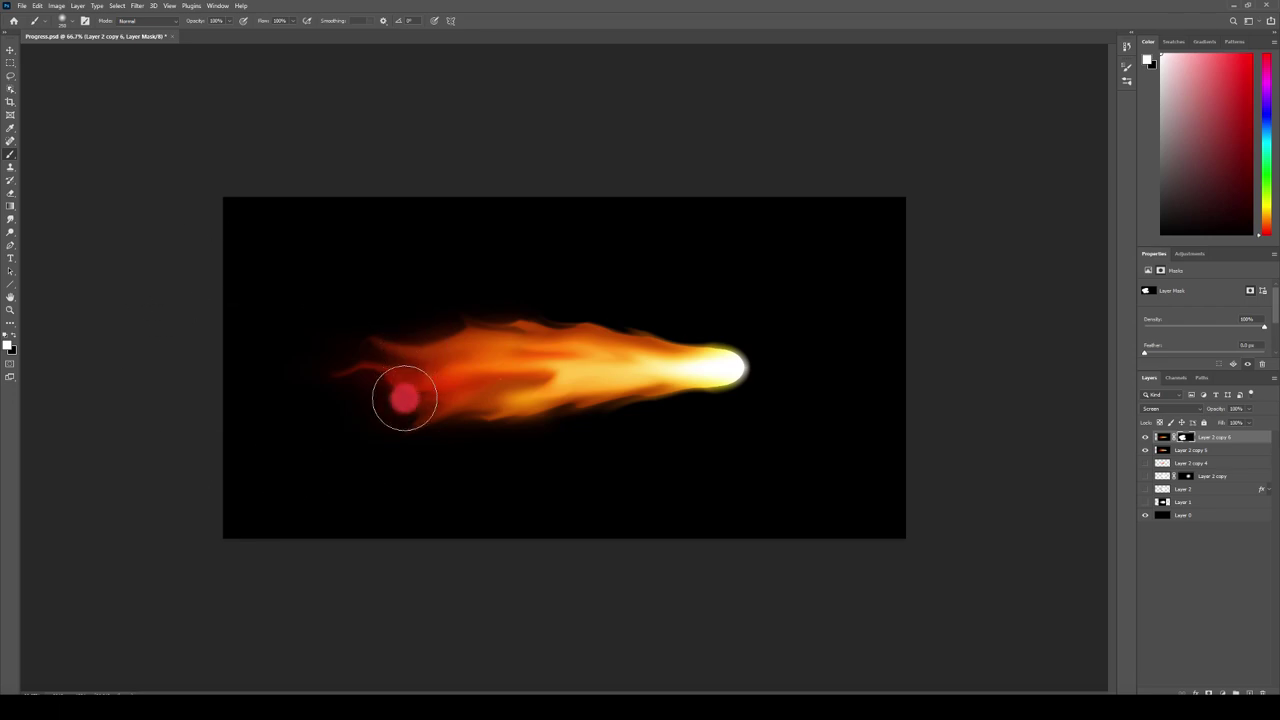
- Duplicate all the layers and merge the copies into a single layer on top
{"action": "left_click", "coordinate": [1219, 515], "text": "shift"}
{"action": "left_click_drag", "start_coordinate": [1229, 514], "coordinate": [1248, 691]}
{"action": "right_click", "coordinate": [1201, 518]}
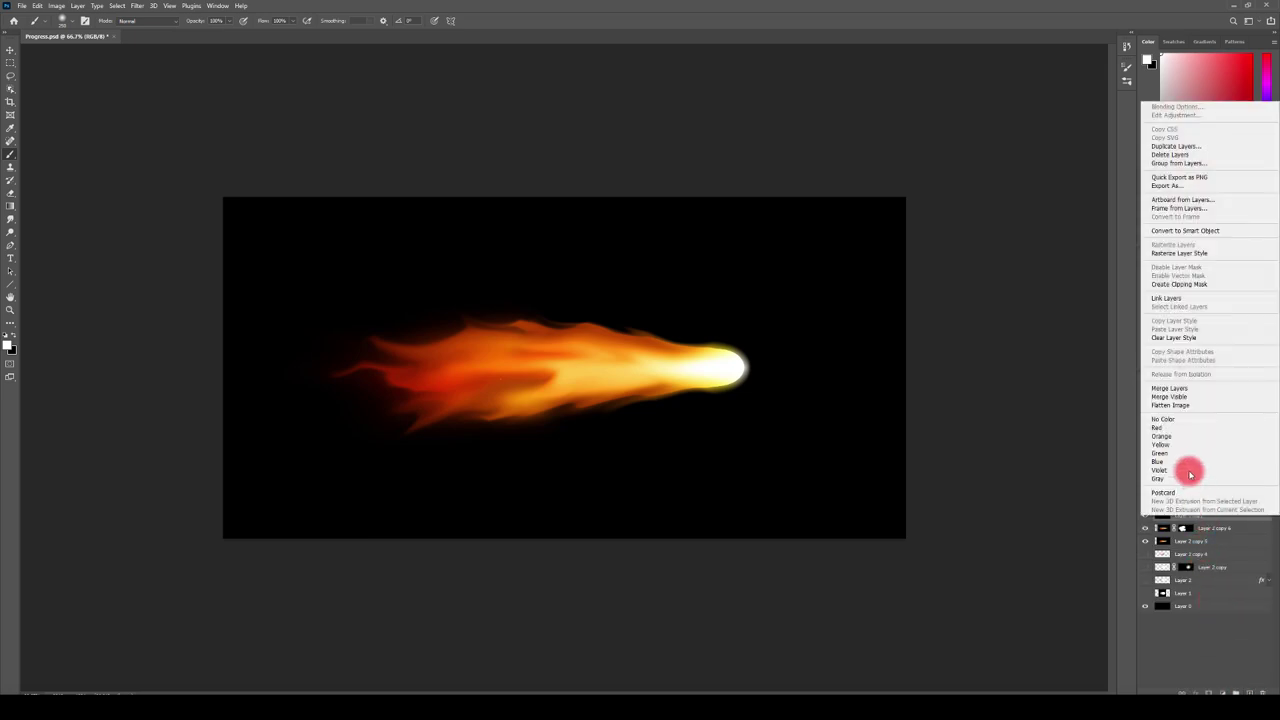
{"action": "left_click", "coordinate": [1171, 386]}
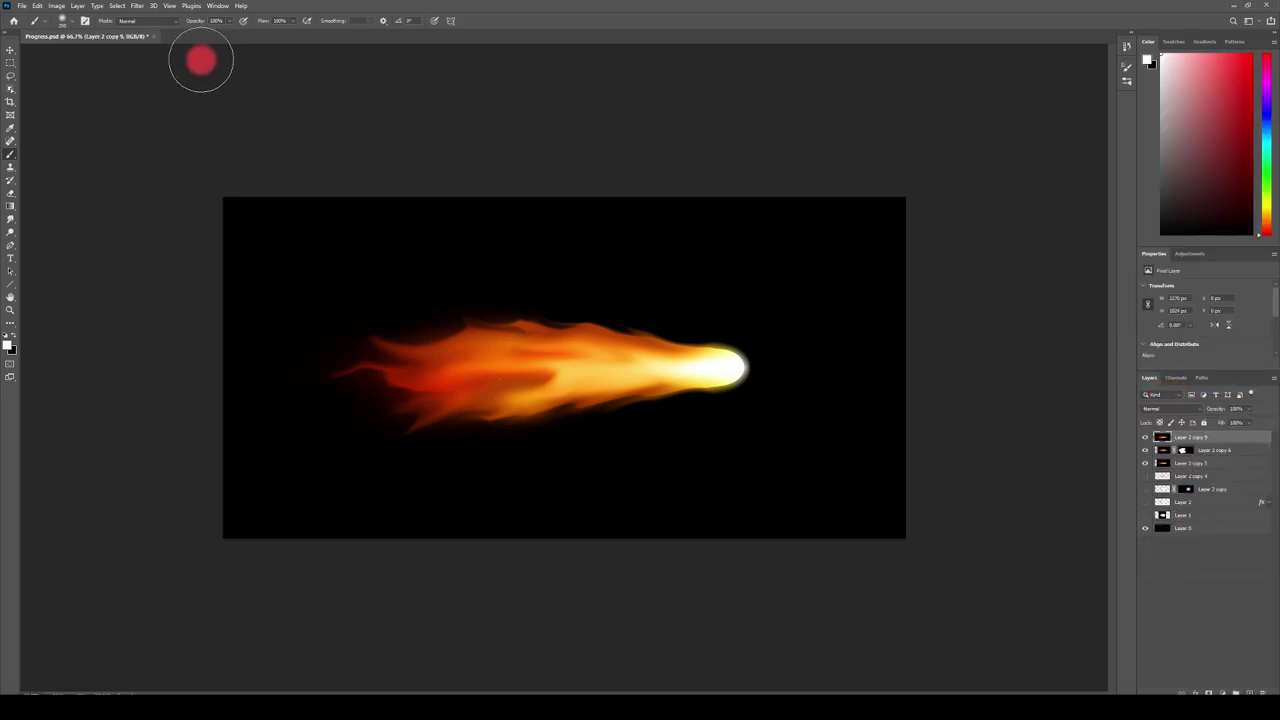
- Open the Filter Gallery on the merged layer and browse the Distort, Sketch and Stylize filter categories
{"action": "left_click", "coordinate": [136, 7]}
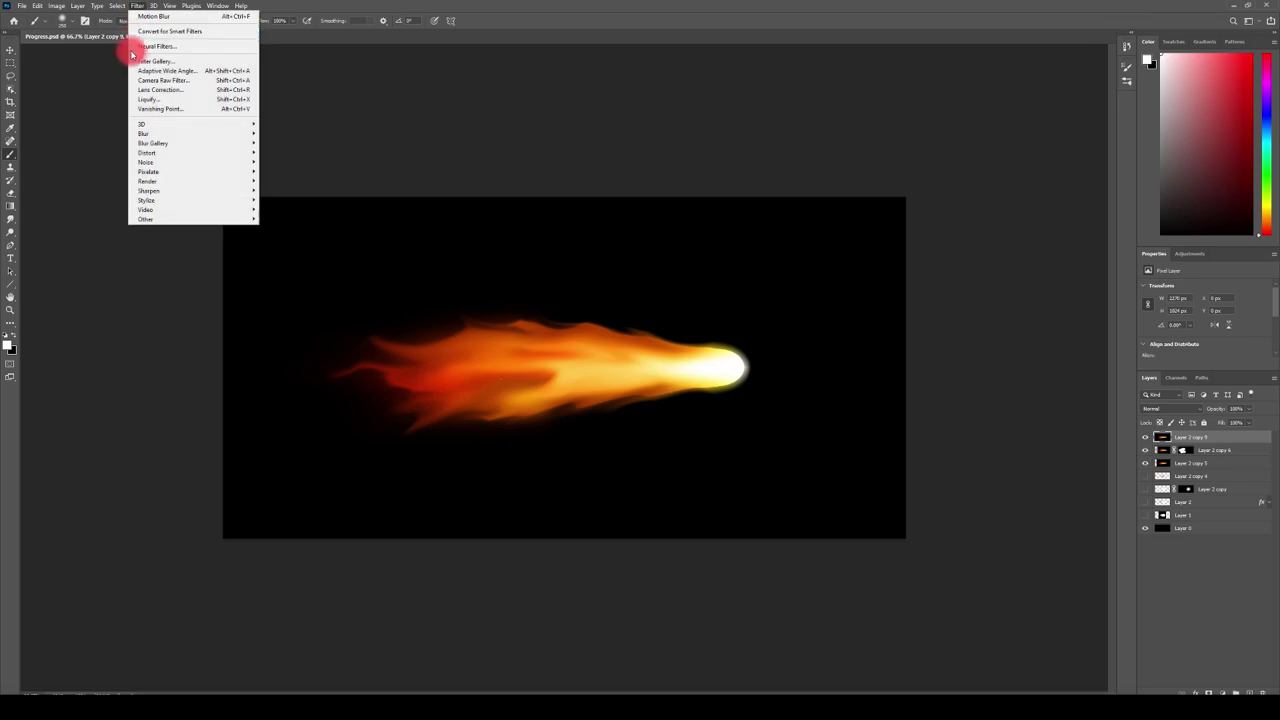
{"action": "left_click", "coordinate": [130, 58]}
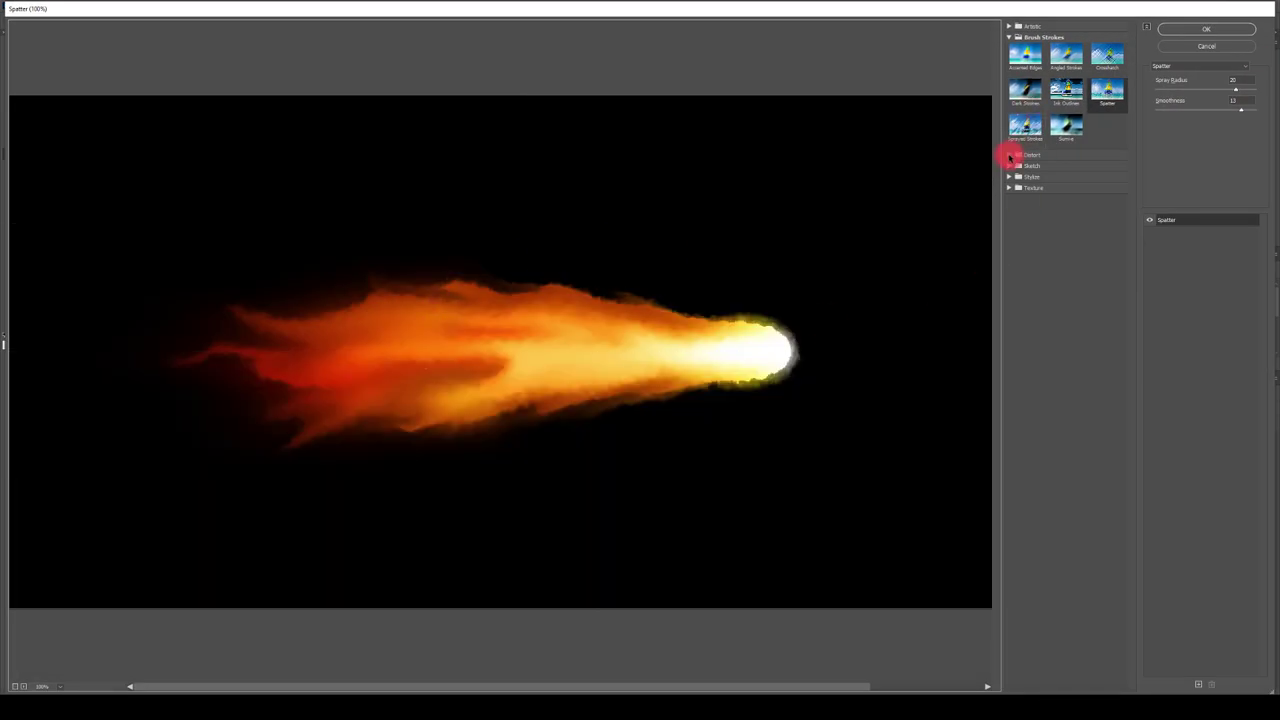
{"action": "left_click", "coordinate": [1010, 155]}
{"action": "left_click", "coordinate": [1010, 155]}
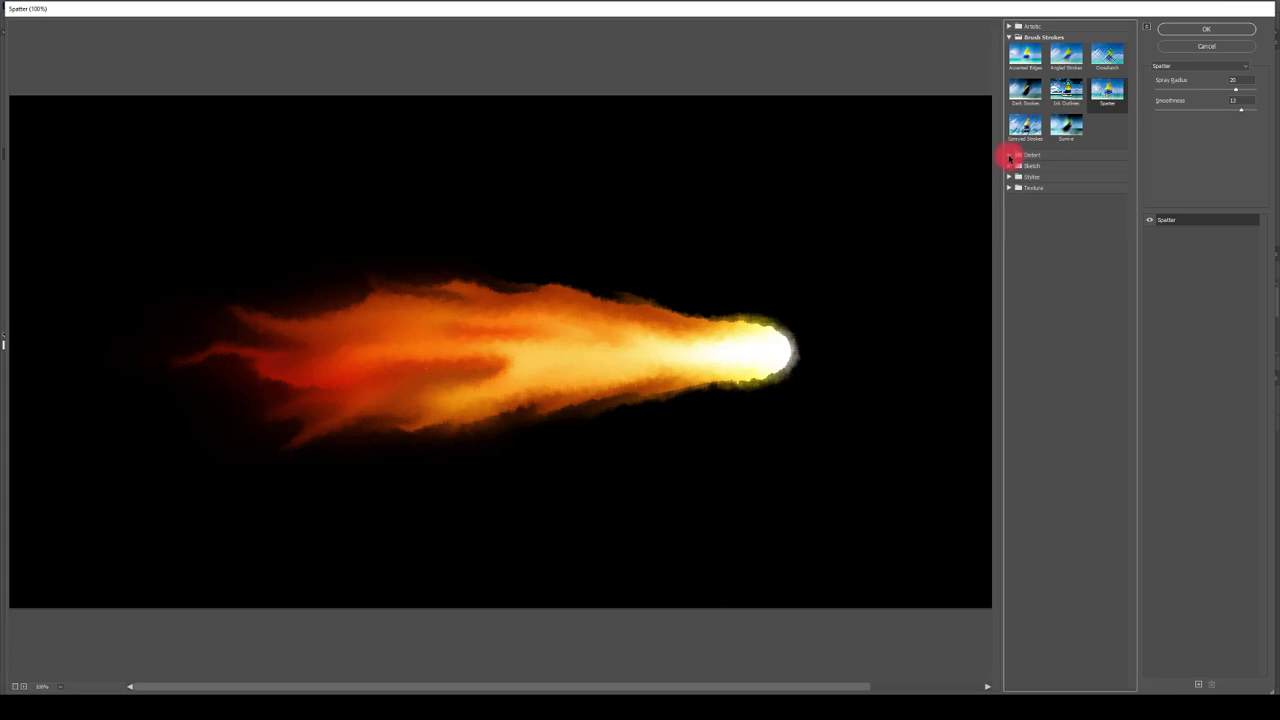
{"action": "left_click", "coordinate": [1010, 166]}
{"action": "left_click", "coordinate": [1010, 166]}
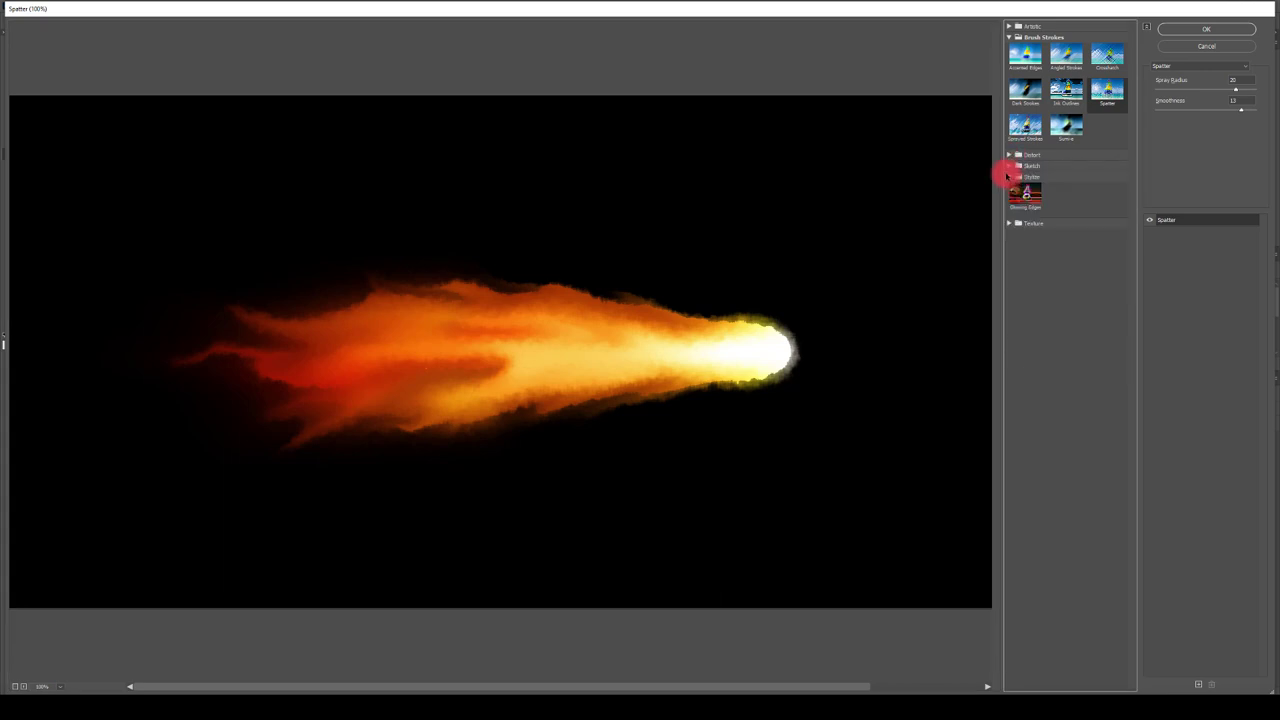
{"action": "left_click", "coordinate": [1010, 166]}
{"action": "left_click", "coordinate": [1010, 166]}
{"action": "left_click", "coordinate": [1010, 155]}
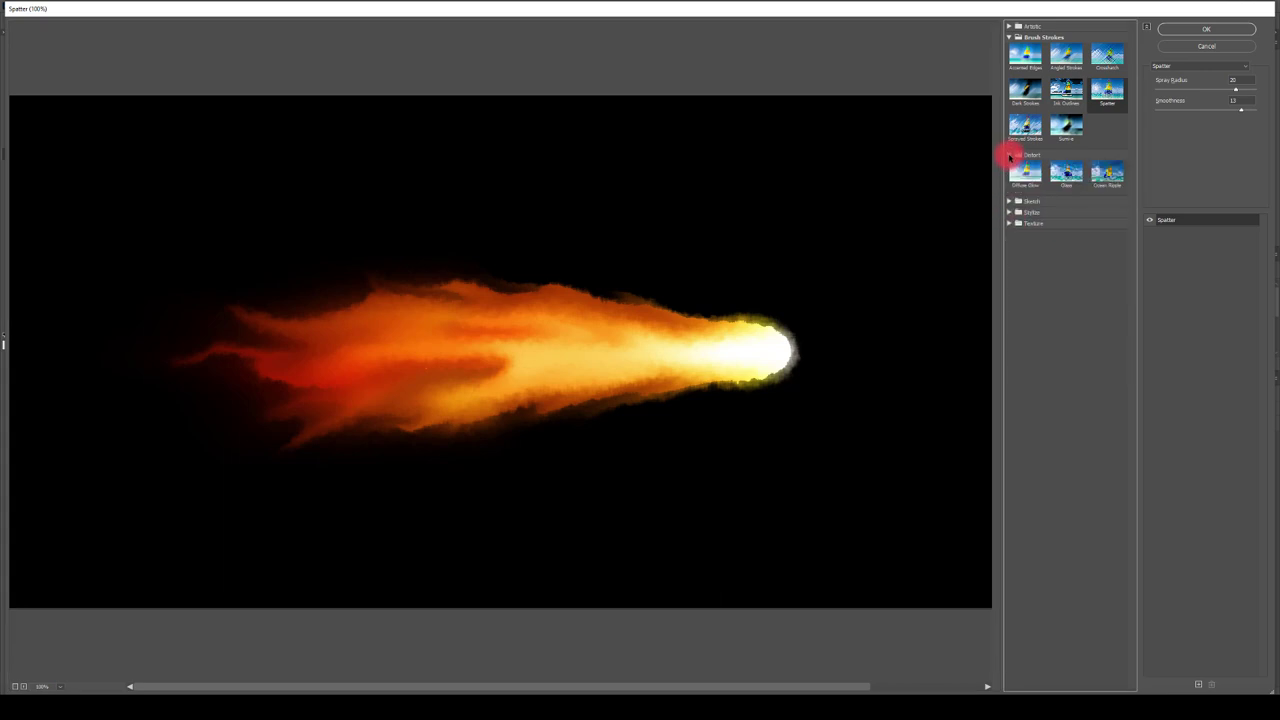
{"action": "left_click", "coordinate": [1010, 155]}
- Apply the Accented Edges filter to the merged layer with Edge Width 1, Edge Brightness 50 and Smoothness 15
{"action": "left_click", "coordinate": [1029, 56]}
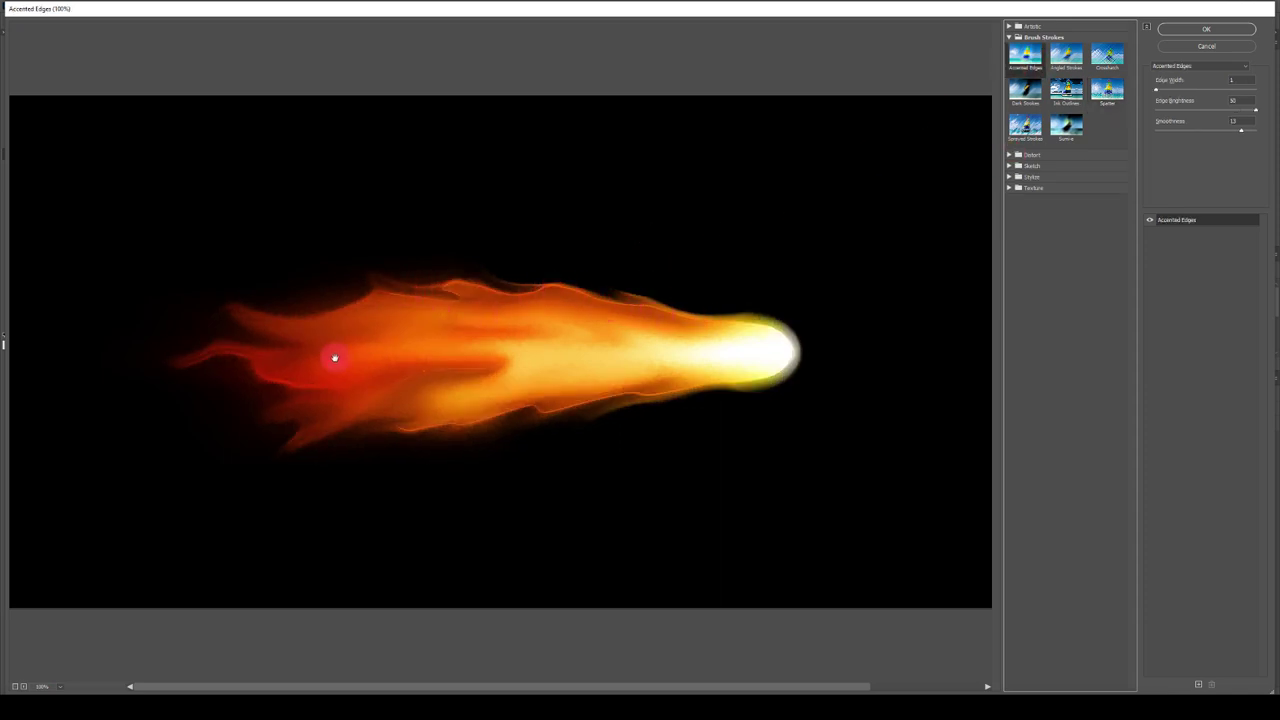
{"action": "left_click", "coordinate": [1169, 91]}
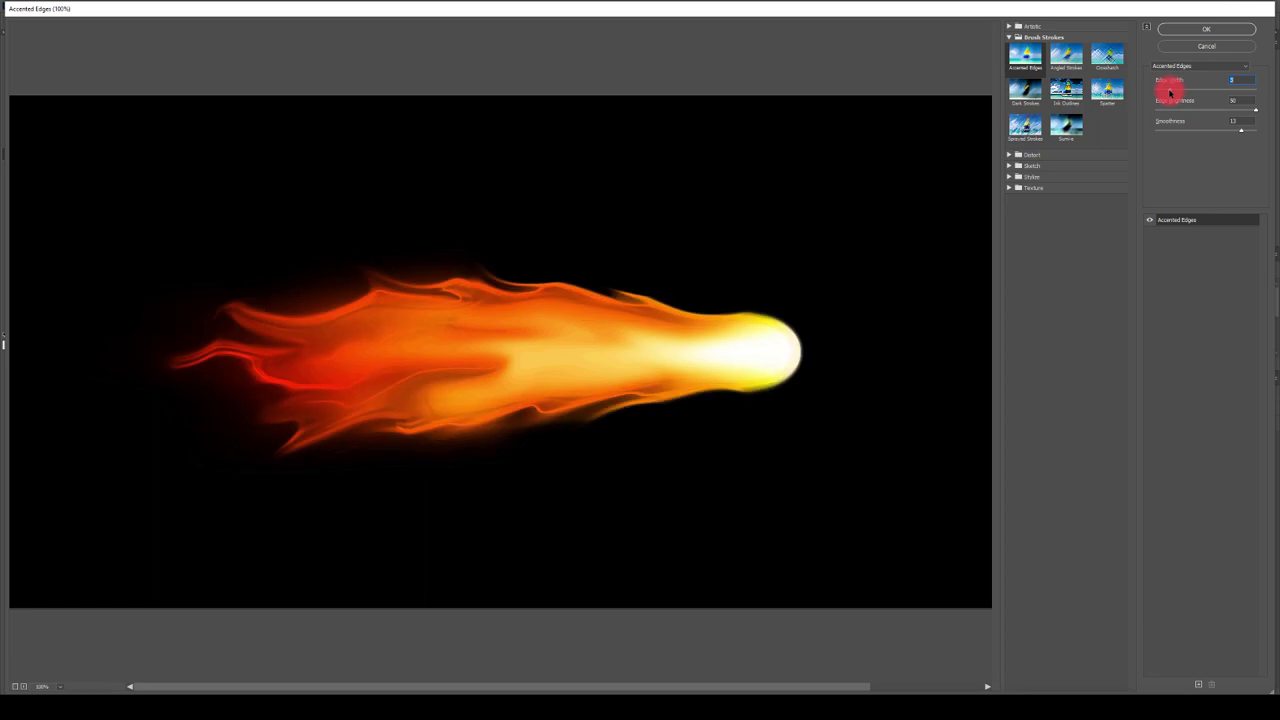
{"action": "left_click_drag", "start_coordinate": [1162, 92], "coordinate": [1134, 86]}
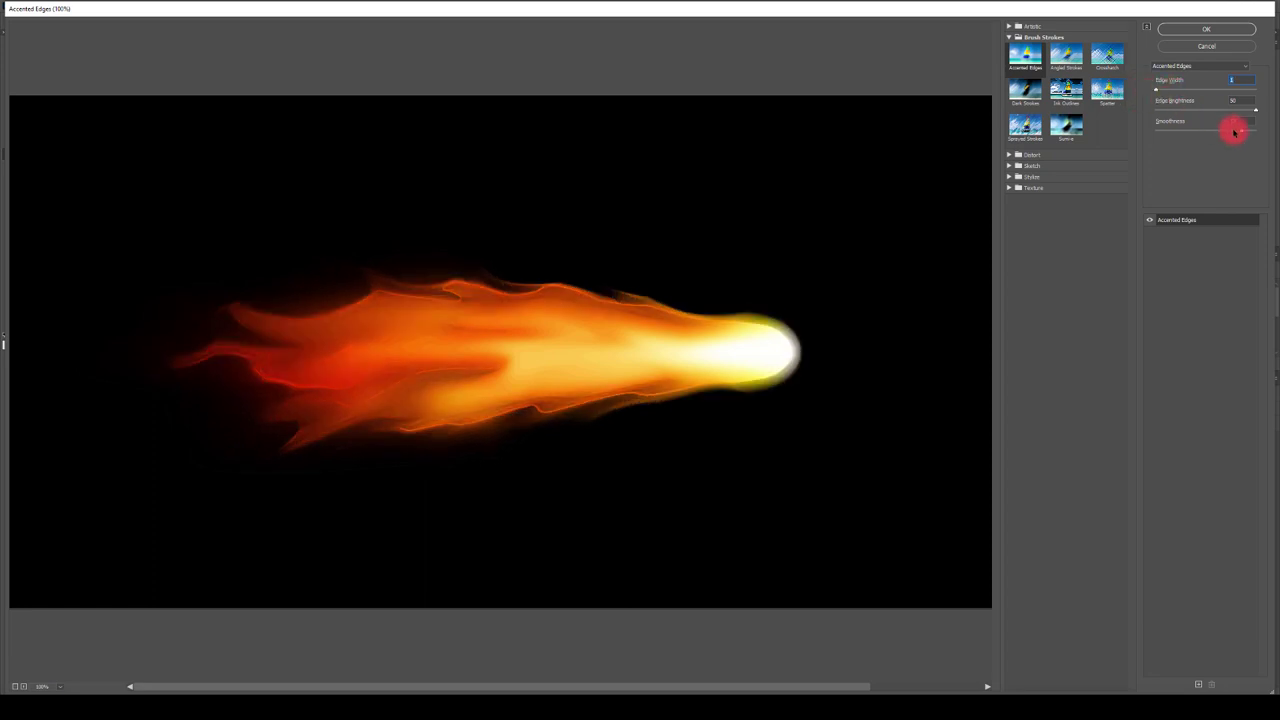
{"action": "left_click_drag", "start_coordinate": [1241, 130], "coordinate": [1263, 132]}
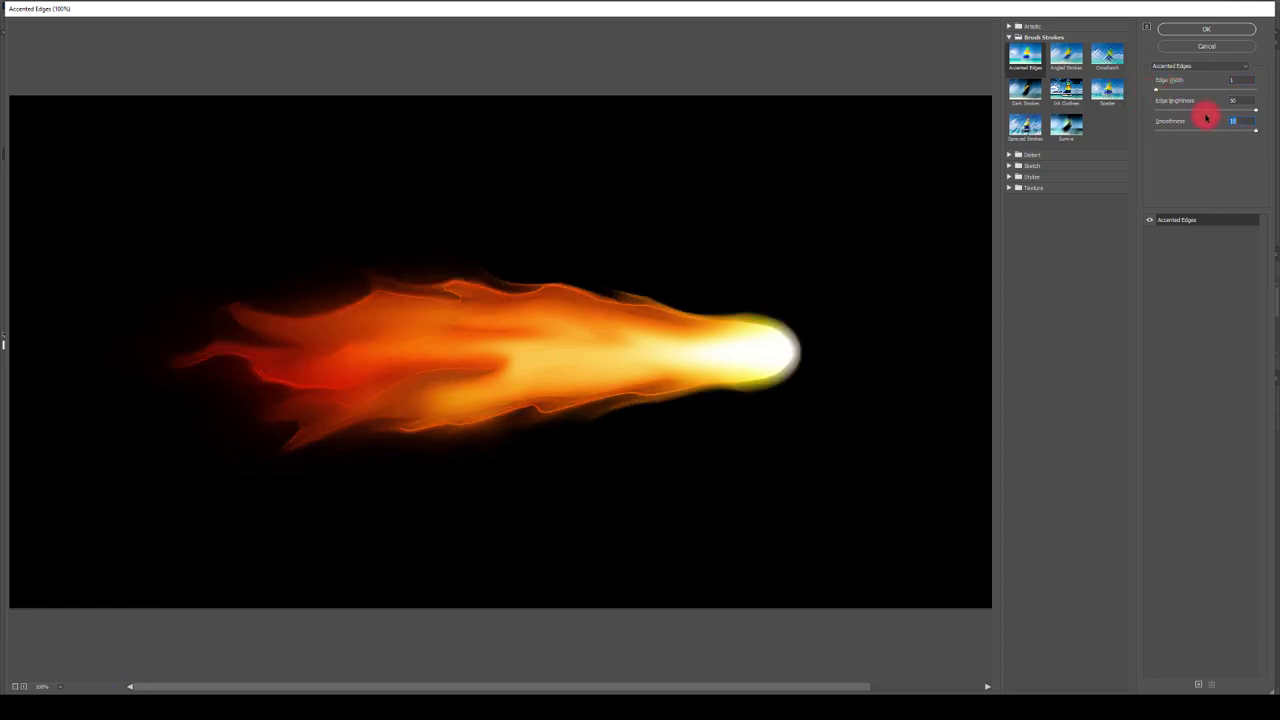
{"action": "left_click", "coordinate": [1182, 34]}
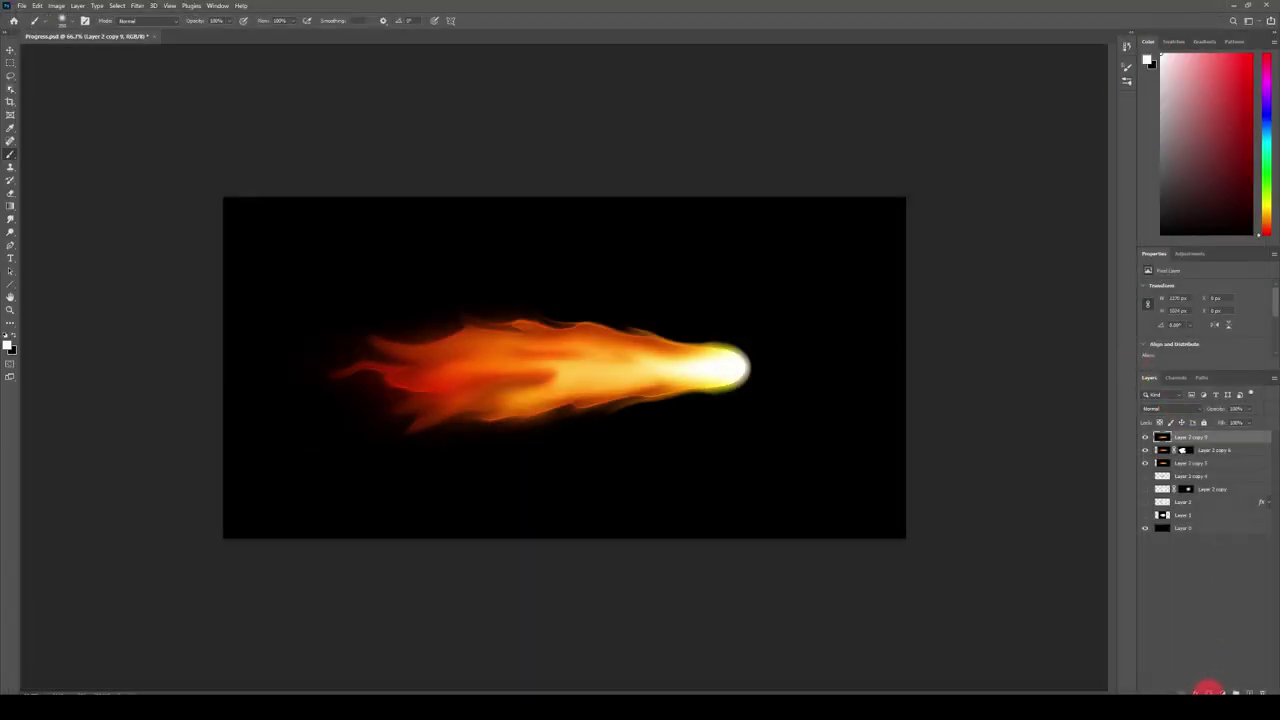
- Add a black mask to the Accented Edges layer and paint white along parts of the flame to reveal its bright edges
{"action": "left_click", "coordinate": [1208, 690], "text": "alt"}
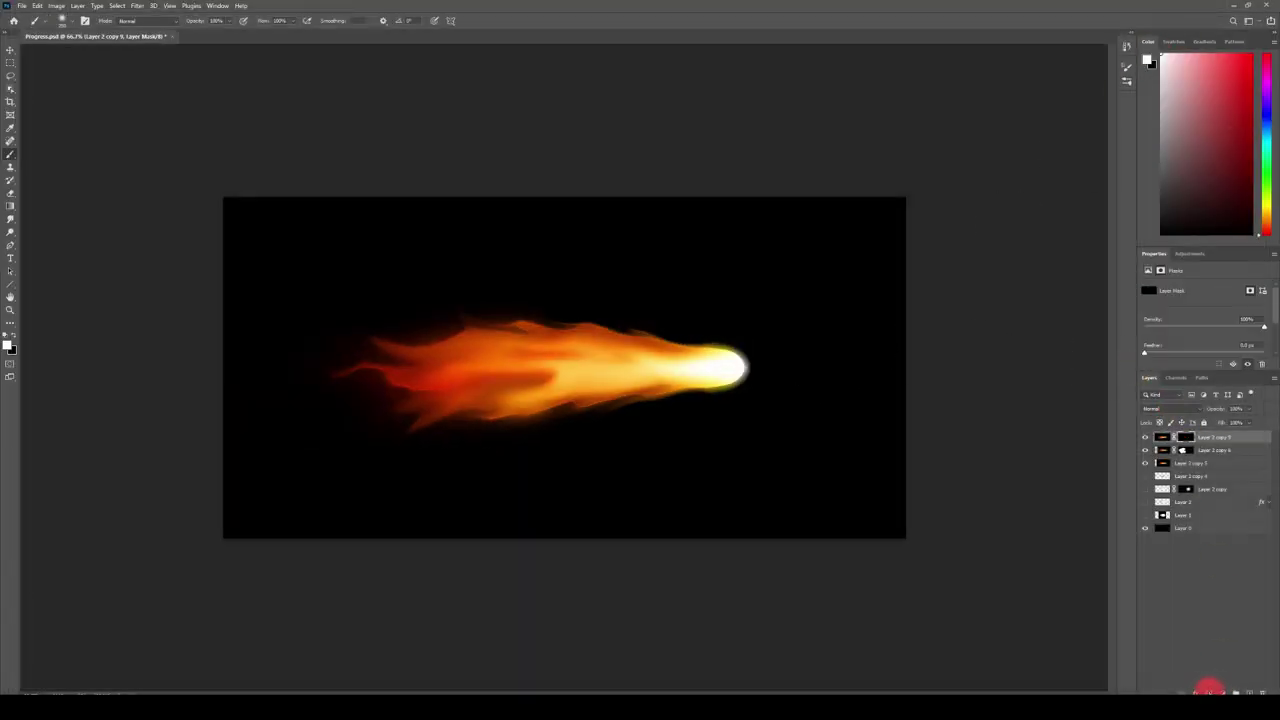
{"action": "mouse_move", "coordinate": [717, 362]}
{"action": "left_mouse_down"}
{"action": "mouse_move", "coordinate": [630, 340]}
{"action": "mouse_move", "coordinate": [660, 405]}
{"action": "mouse_move", "coordinate": [646, 390]}
{"action": "mouse_move", "coordinate": [587, 406]}
{"action": "mouse_move", "coordinate": [541, 400]}
{"action": "mouse_move", "coordinate": [541, 324]}
{"action": "mouse_move", "coordinate": [522, 319]}
{"action": "mouse_move", "coordinate": [463, 422]}
{"action": "mouse_move", "coordinate": [493, 411]}
{"action": "mouse_move", "coordinate": [388, 438]}
{"action": "mouse_move", "coordinate": [386, 380]}
{"action": "mouse_move", "coordinate": [365, 358]}
{"action": "mouse_move", "coordinate": [470, 325]}
{"action": "mouse_move", "coordinate": [404, 378]}
{"action": "mouse_move", "coordinate": [443, 437]}
{"action": "mouse_move", "coordinate": [570, 423]}
{"action": "mouse_move", "coordinate": [623, 332]}
{"action": "mouse_move", "coordinate": [692, 349]}
{"action": "mouse_move", "coordinate": [673, 396]}
{"action": "mouse_move", "coordinate": [689, 391]}
{"action": "mouse_move", "coordinate": [680, 426]}
{"action": "mouse_move", "coordinate": [684, 387]}
{"action": "mouse_move", "coordinate": [722, 390]}
{"action": "mouse_move", "coordinate": [703, 421]}
{"action": "mouse_move", "coordinate": [711, 331]}
{"action": "mouse_move", "coordinate": [744, 370]}
{"action": "mouse_move", "coordinate": [732, 420]}
{"action": "mouse_move", "coordinate": [726, 442]}
{"action": "mouse_move", "coordinate": [747, 358]}
{"action": "mouse_move", "coordinate": [734, 351]}
{"action": "mouse_move", "coordinate": [731, 389]}
{"action": "mouse_move", "coordinate": [678, 463]}
{"action": "mouse_move", "coordinate": [528, 374]}
{"action": "mouse_move", "coordinate": [849, 391]}
{"action": "mouse_move", "coordinate": [969, 434]}
{"action": "left_mouse_up"}
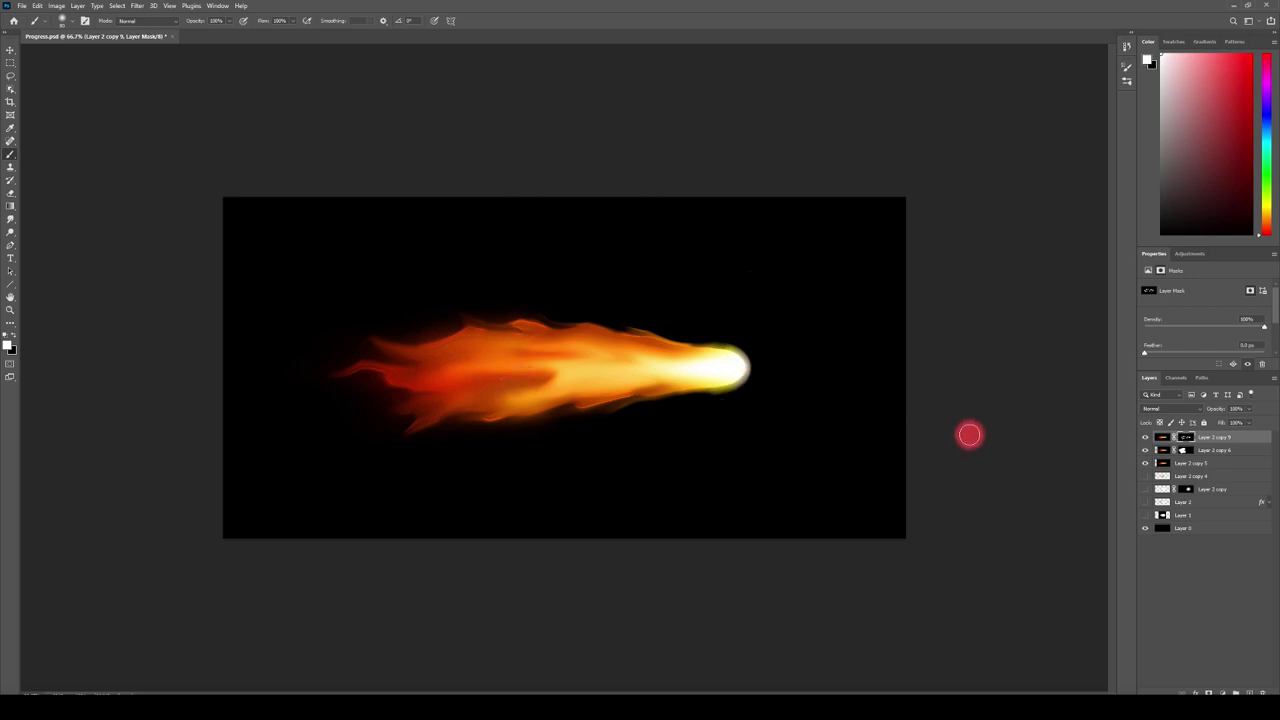
- Compare the flame with the masked Accented Edges and glow layers hidden and shown
{"action": "left_click", "coordinate": [1190, 469]}
{"action": "left_click", "coordinate": [1145, 438]}
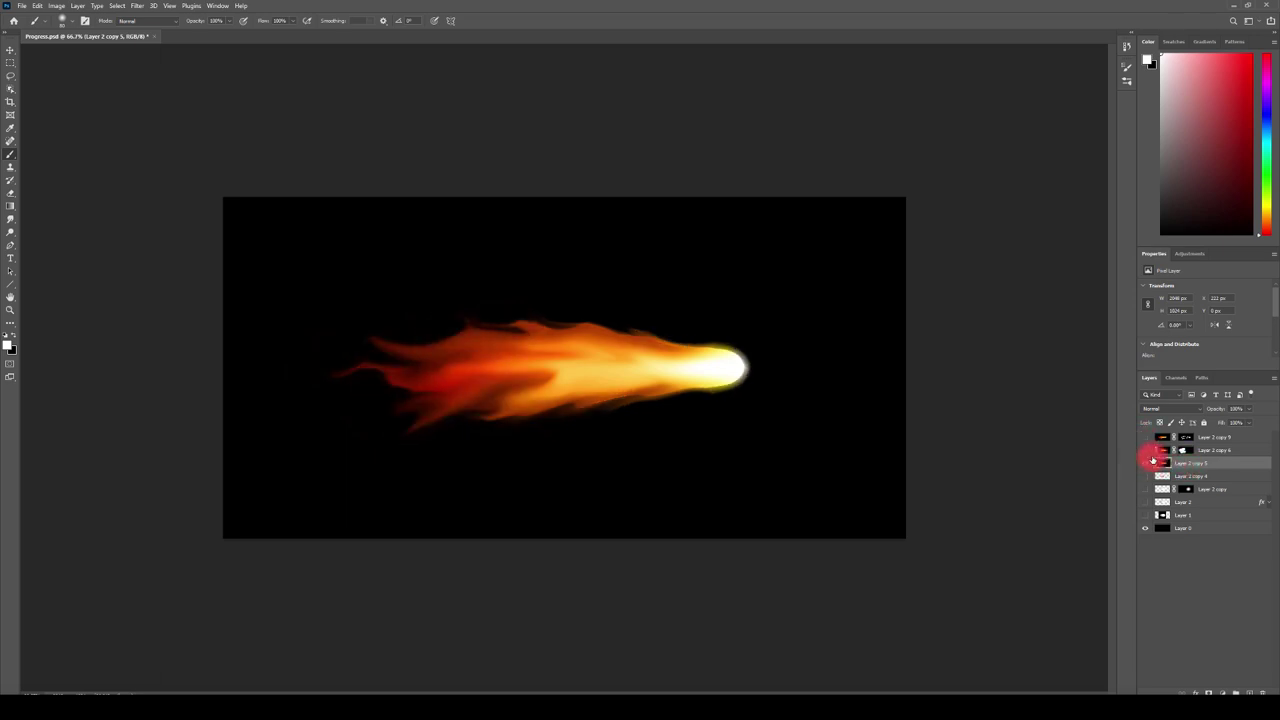
{"action": "left_click", "coordinate": [1147, 451]}
{"action": "left_click", "coordinate": [1147, 451]}
{"action": "left_click", "coordinate": [1147, 451]}
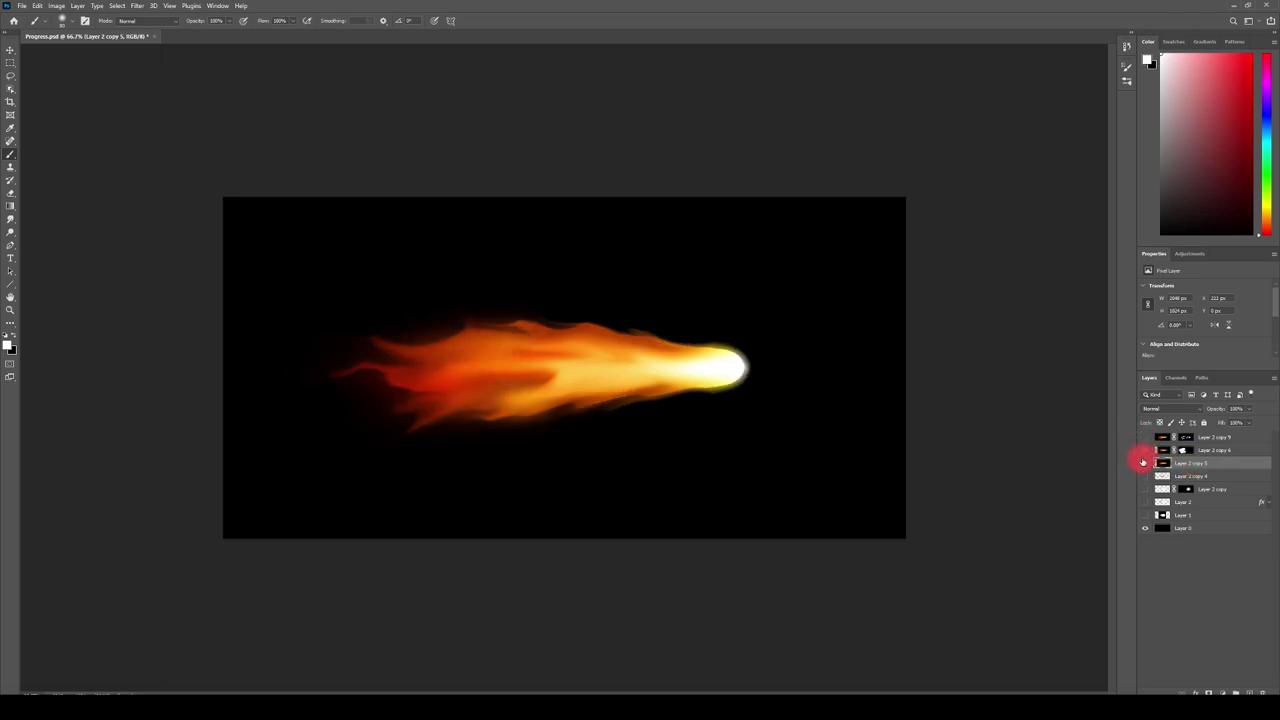
{"action": "left_click", "coordinate": [1146, 455]}
- Duplicate the base flame layer, Layer 2 copy 5, and move the copy to the top of the layer stack
{"action": "left_click_drag", "start_coordinate": [1198, 467], "coordinate": [1249, 692]}
{"action": "left_click_drag", "start_coordinate": [1193, 466], "coordinate": [1200, 438]}
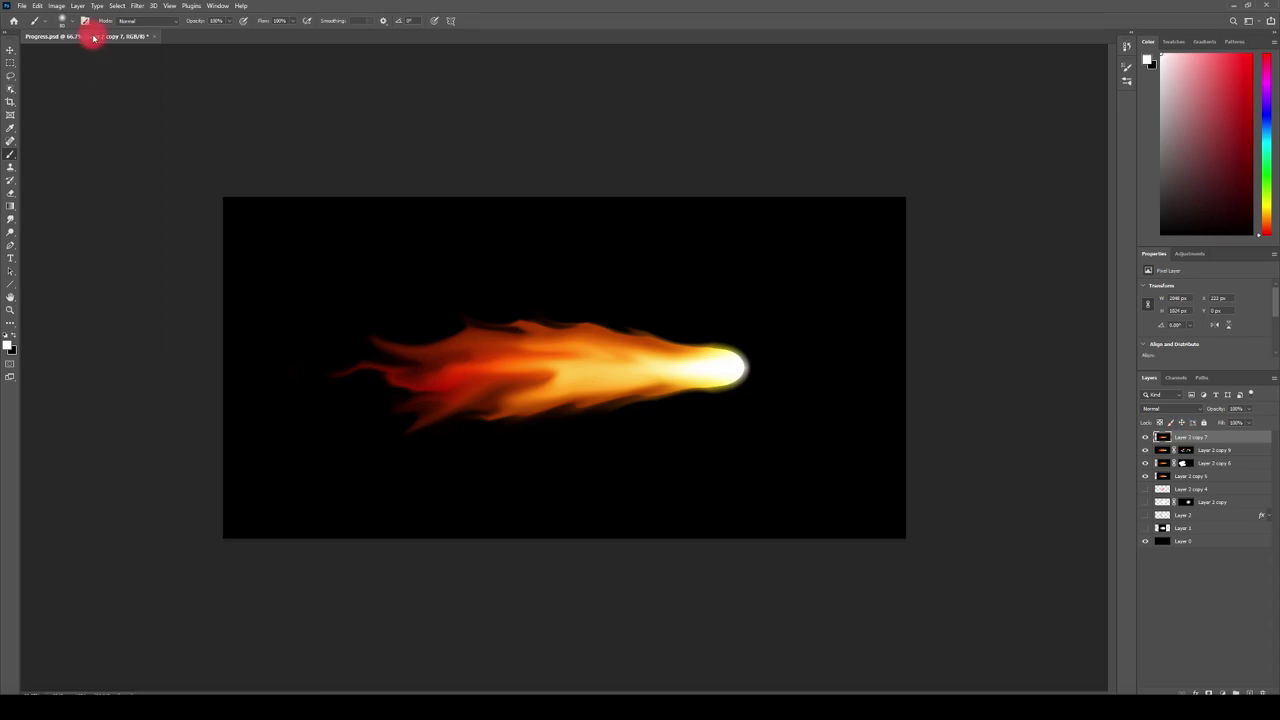
- Preview several Brush Strokes and Distort filters from the Filter Gallery on the top flame copy
{"action": "left_click", "coordinate": [140, 7]}
{"action": "left_click", "coordinate": [150, 60]}
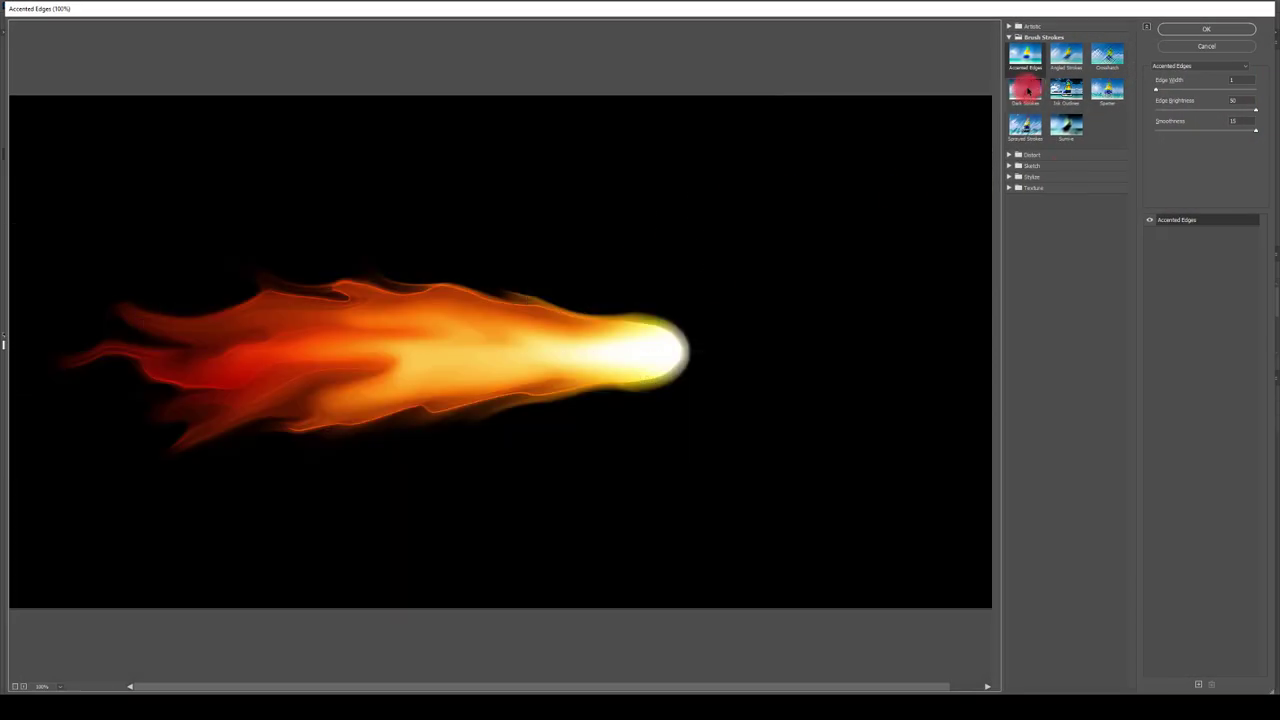
{"action": "left_click", "coordinate": [1025, 57]}
{"action": "left_click", "coordinate": [1066, 55]}
{"action": "left_click", "coordinate": [1112, 60]}
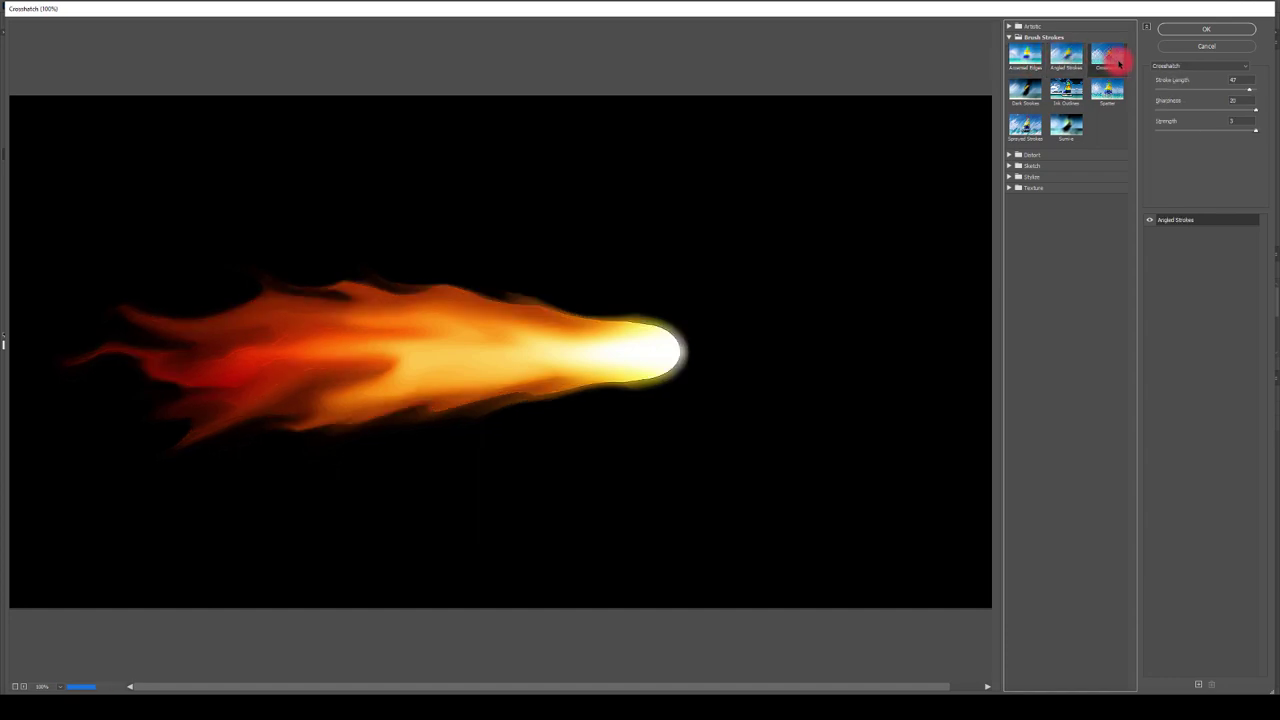
{"action": "left_click", "coordinate": [1106, 89]}
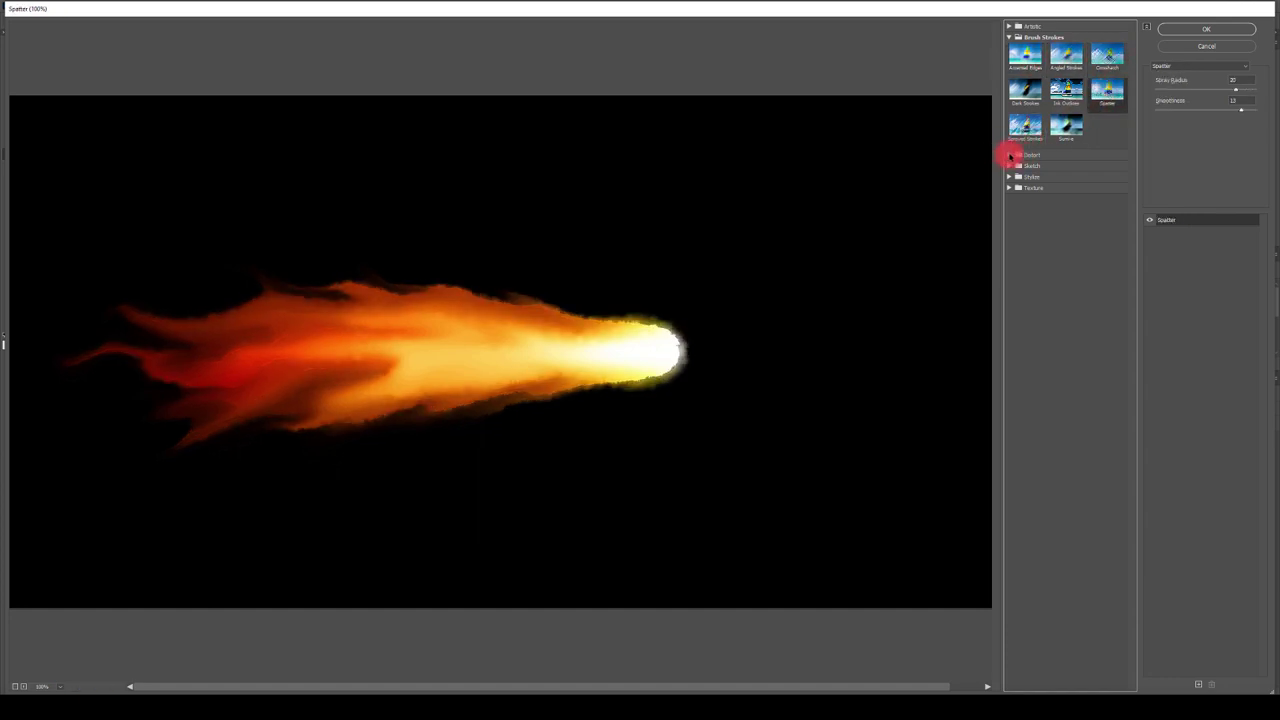
{"action": "left_click", "coordinate": [1010, 156]}
{"action": "left_click", "coordinate": [1025, 172]}
{"action": "left_click", "coordinate": [1066, 172]}
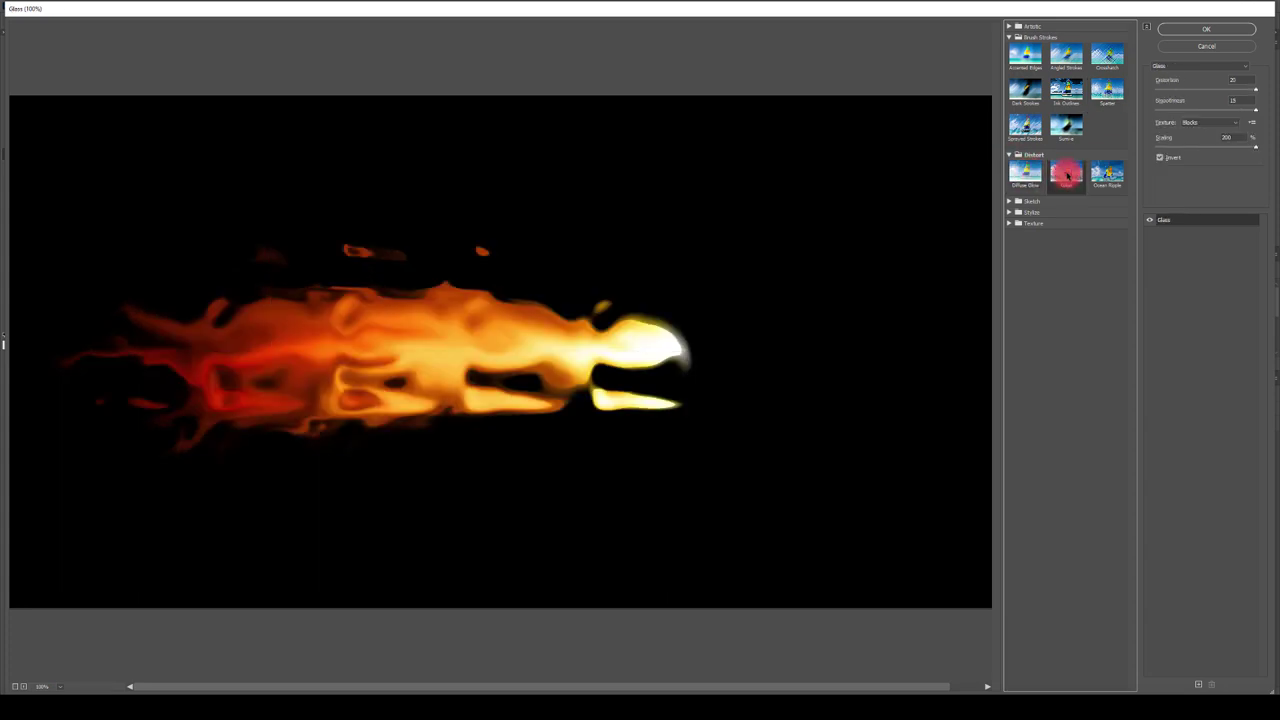
{"action": "left_click", "coordinate": [1106, 172]}
- Apply the Glass filter with distortion 13, smoothness 15 and an inverted Canvas texture at 200% scaling, and brush it into the flame through a black mask
{"action": "left_click", "coordinate": [1068, 172]}
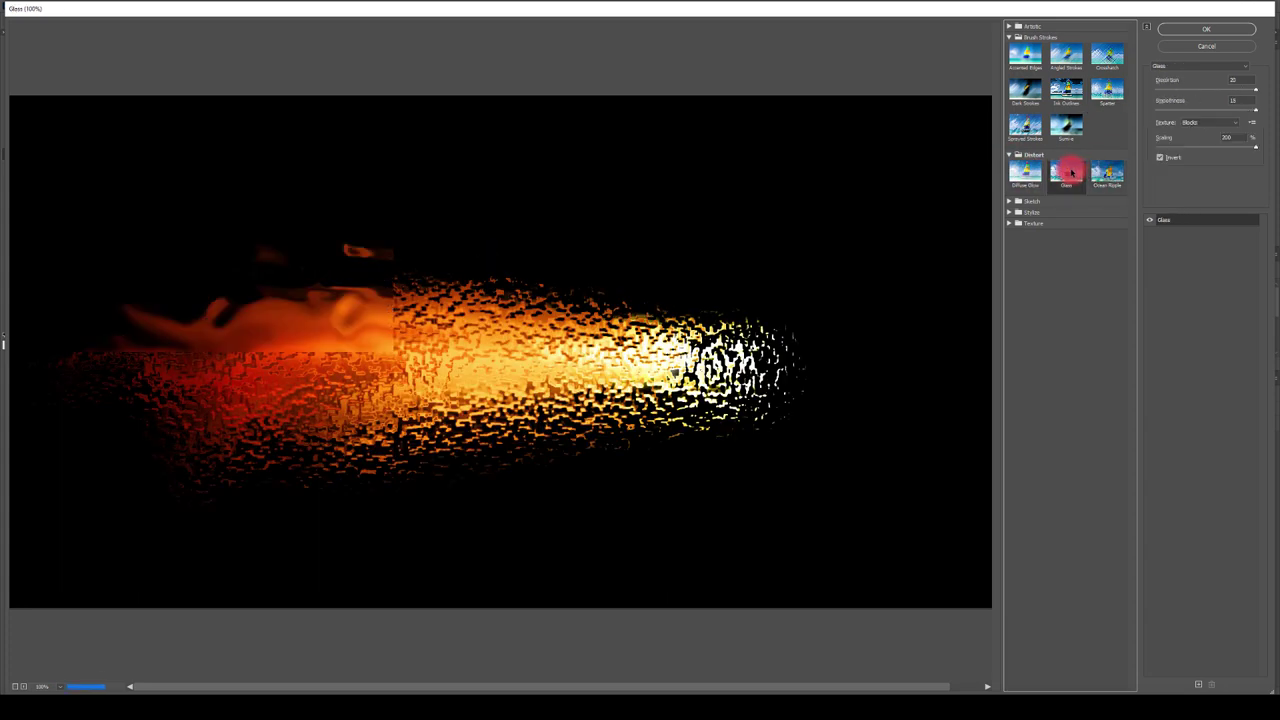
{"action": "left_click_drag", "start_coordinate": [1177, 89], "coordinate": [1250, 93]}
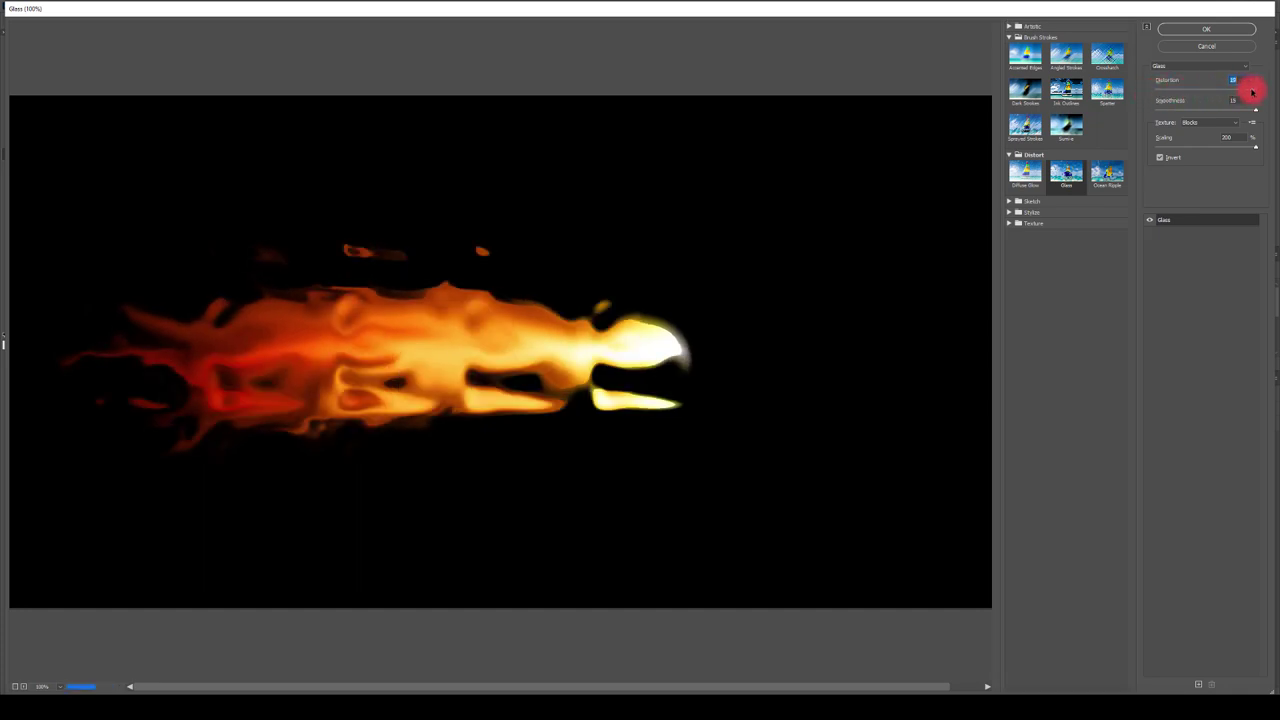
{"action": "left_click", "coordinate": [1197, 122]}
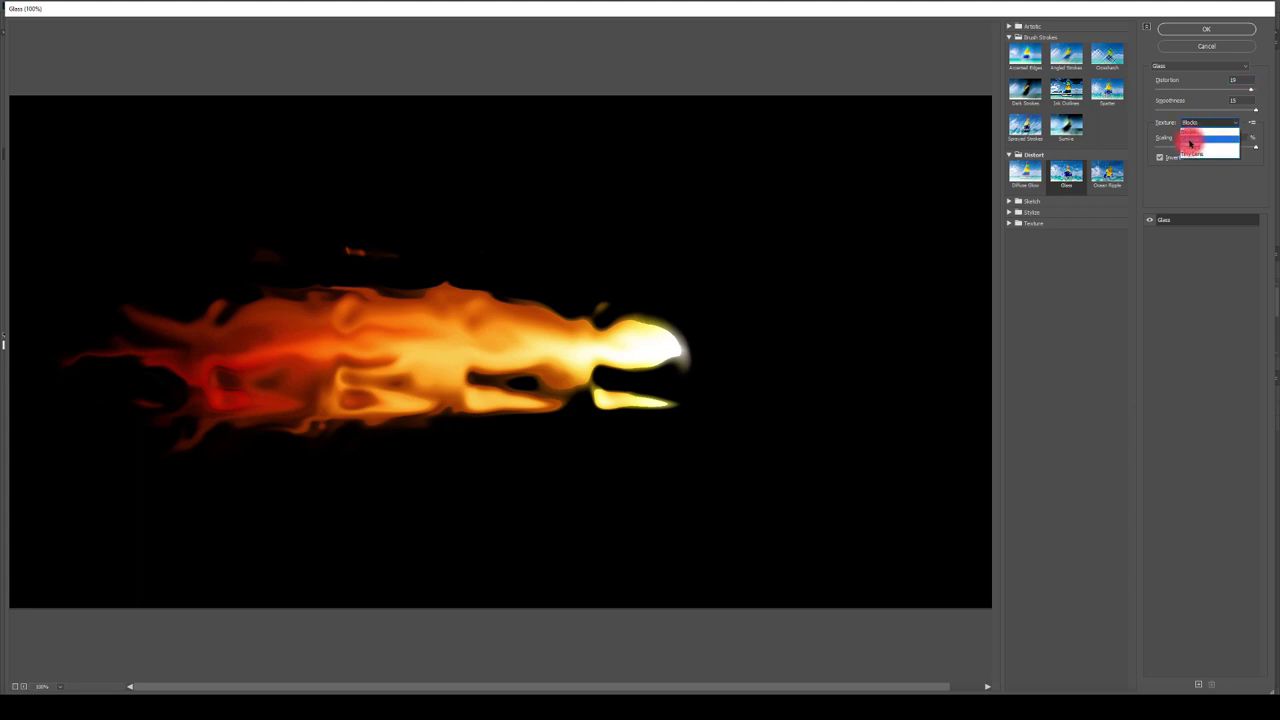
{"action": "left_click", "coordinate": [1190, 143]}
{"action": "left_click", "coordinate": [1196, 110]}
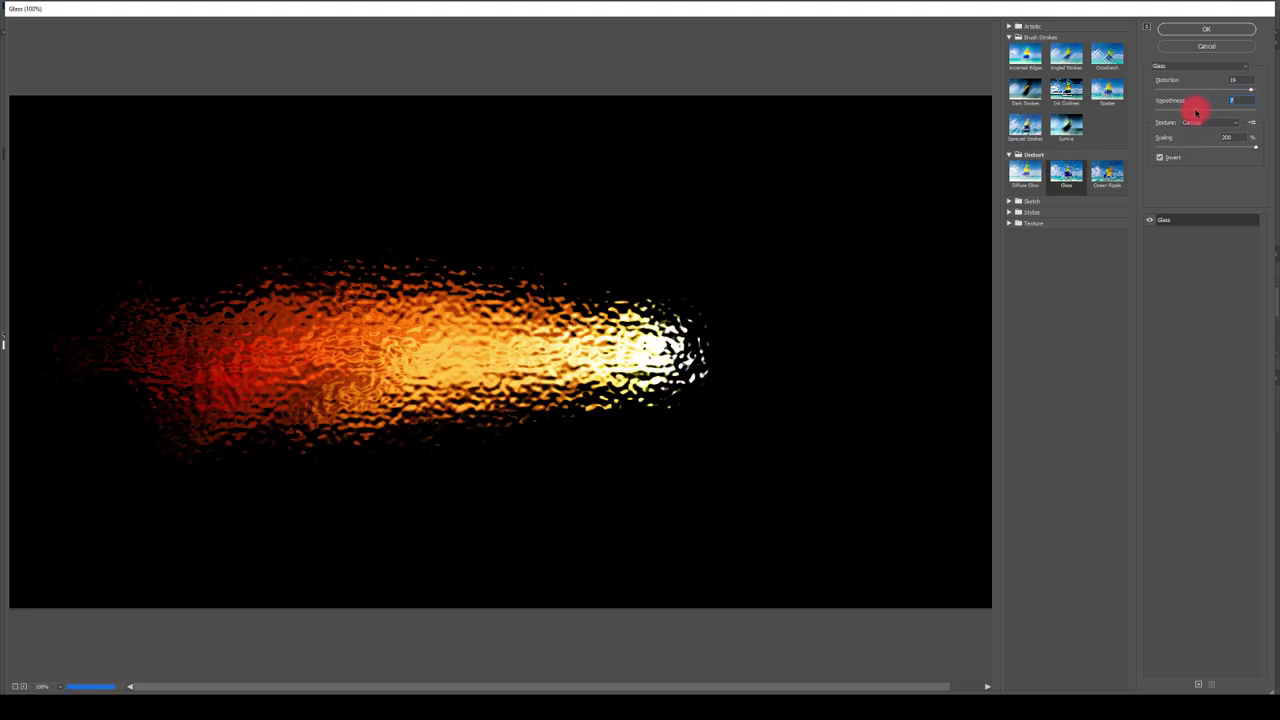
{"action": "left_click_drag", "start_coordinate": [1193, 111], "coordinate": [1249, 114]}
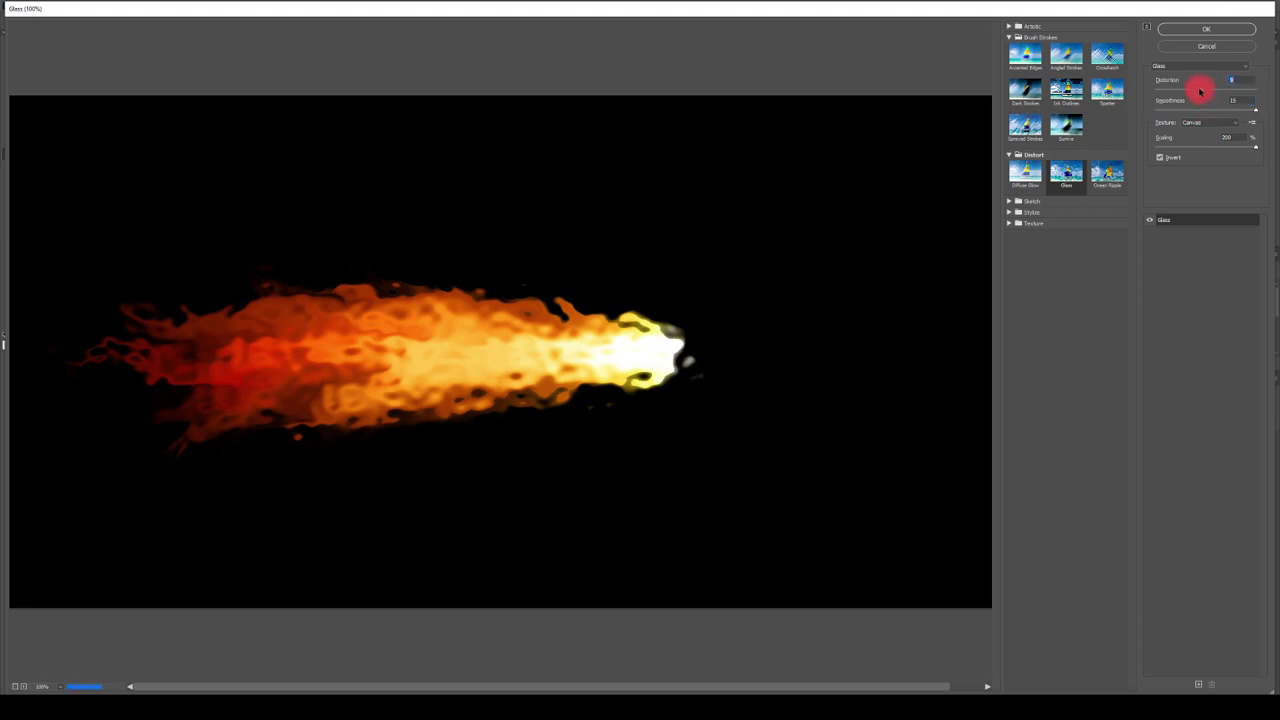
{"action": "left_click_drag", "start_coordinate": [1200, 91], "coordinate": [1222, 92]}
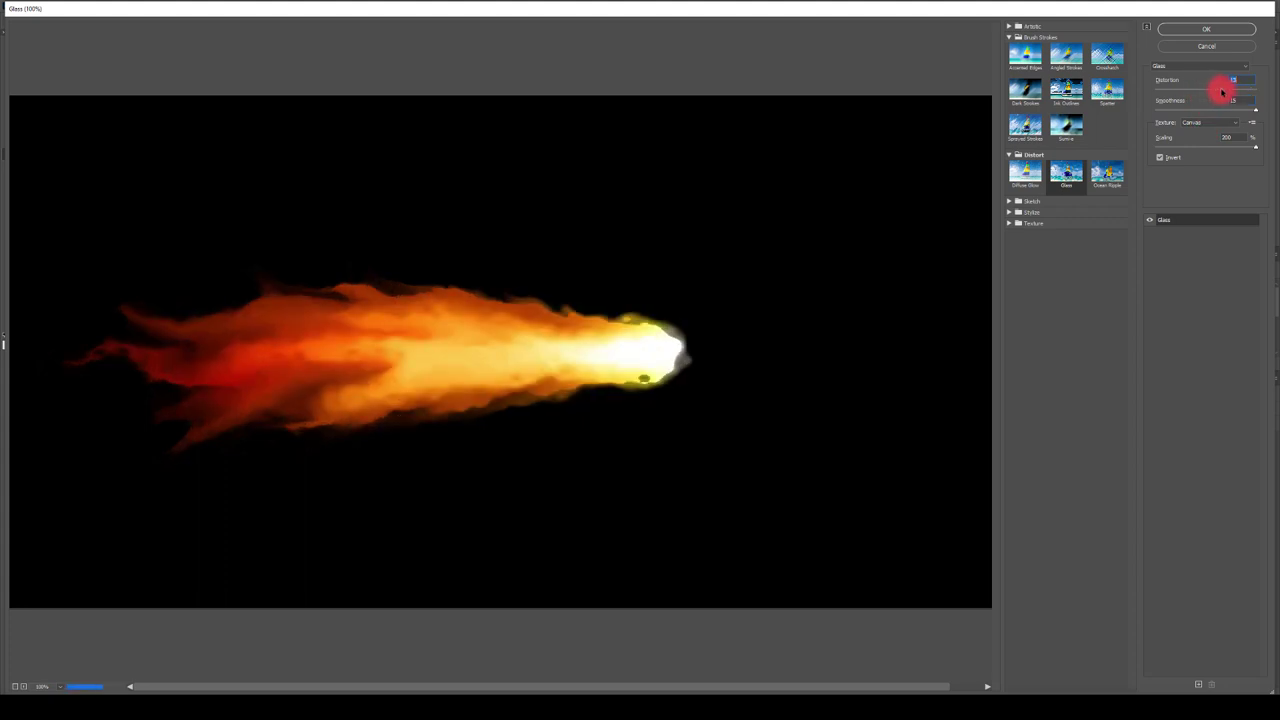
{"action": "left_click", "coordinate": [1201, 29]}
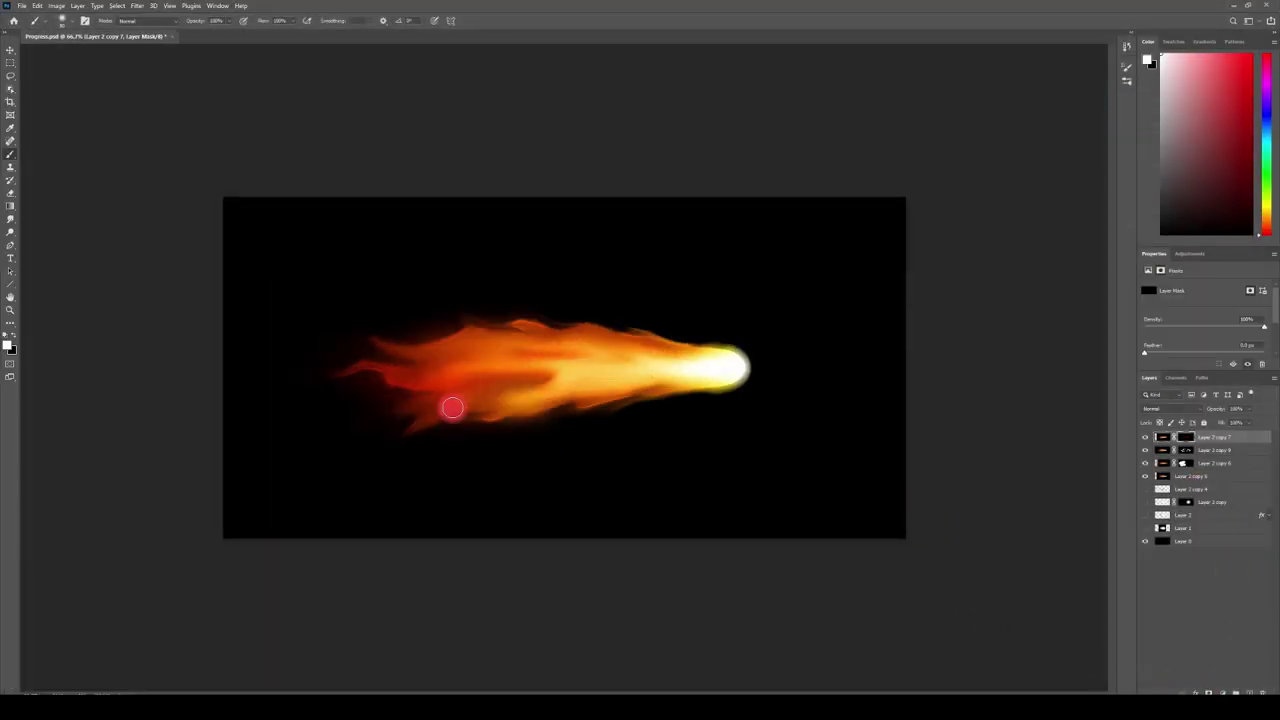
{"action": "mouse_move", "coordinate": [486, 370]}
{"action": "left_mouse_down"}
{"action": "mouse_move", "coordinate": [418, 441]}
{"action": "mouse_move", "coordinate": [431, 331]}
{"action": "mouse_move", "coordinate": [378, 409]}
{"action": "mouse_move", "coordinate": [371, 327]}
{"action": "mouse_move", "coordinate": [508, 405]}
{"action": "mouse_move", "coordinate": [505, 368]}
{"action": "mouse_move", "coordinate": [500, 391]}
{"action": "mouse_move", "coordinate": [553, 430]}
{"action": "mouse_move", "coordinate": [566, 319]}
{"action": "mouse_move", "coordinate": [624, 451]}
{"action": "mouse_move", "coordinate": [514, 447]}
{"action": "mouse_move", "coordinate": [578, 303]}
{"action": "mouse_move", "coordinate": [560, 388]}
{"action": "mouse_move", "coordinate": [525, 367]}
{"action": "mouse_move", "coordinate": [490, 370]}
{"action": "mouse_move", "coordinate": [502, 402]}
{"action": "mouse_move", "coordinate": [478, 373]}
{"action": "mouse_move", "coordinate": [528, 364]}
{"action": "mouse_move", "coordinate": [487, 387]}
{"action": "mouse_move", "coordinate": [540, 506]}
{"action": "mouse_move", "coordinate": [287, 331]}
{"action": "mouse_move", "coordinate": [326, 316]}
{"action": "mouse_move", "coordinate": [765, 456]}
{"action": "left_mouse_up"}
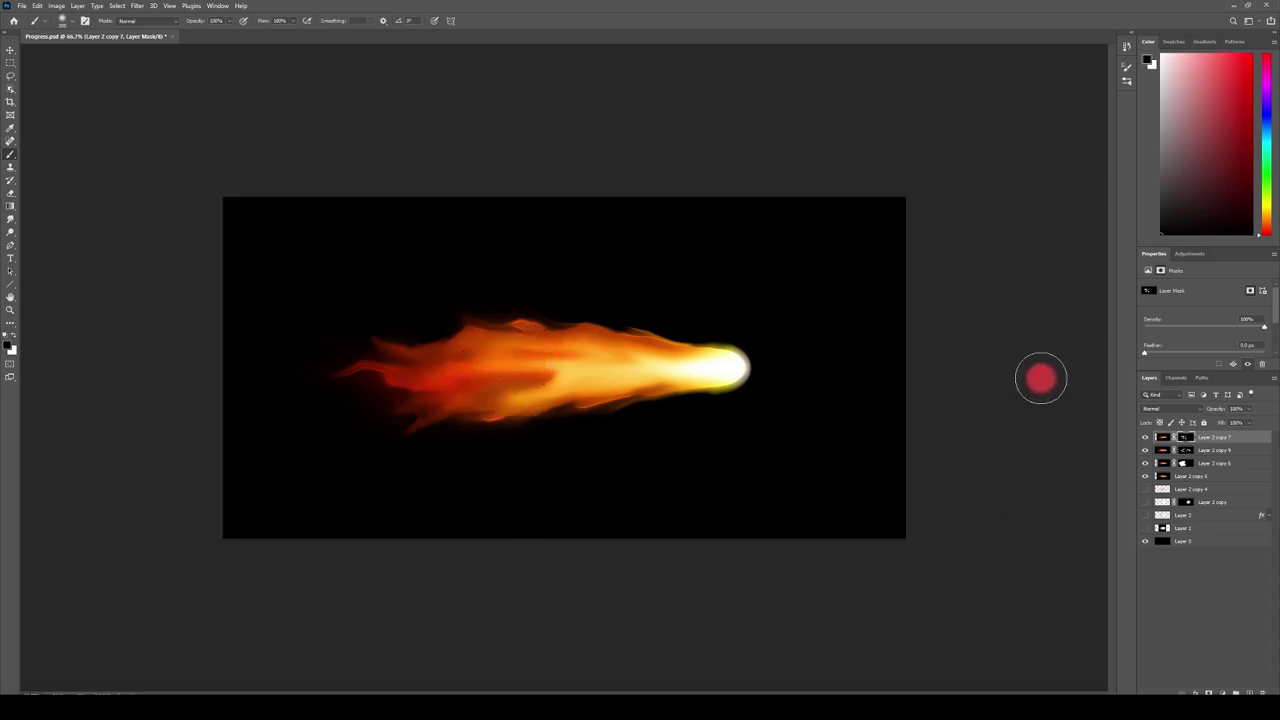
- Duplicate the base flame layer, Layer 2 copy 5, to the top of the stack and open the Filter Gallery for the copy
{"action": "left_click", "coordinate": [1206, 478]}
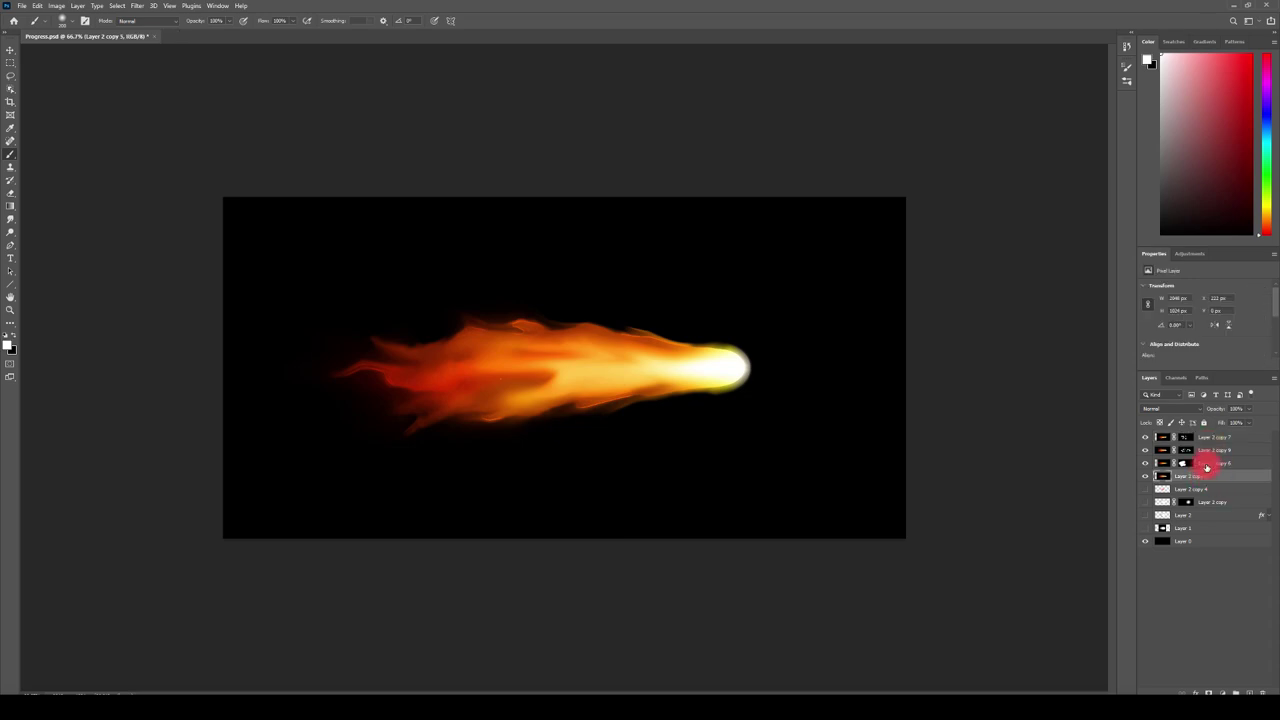
{"action": "left_click_drag", "start_coordinate": [1206, 469], "coordinate": [1210, 436], "text": "alt"}
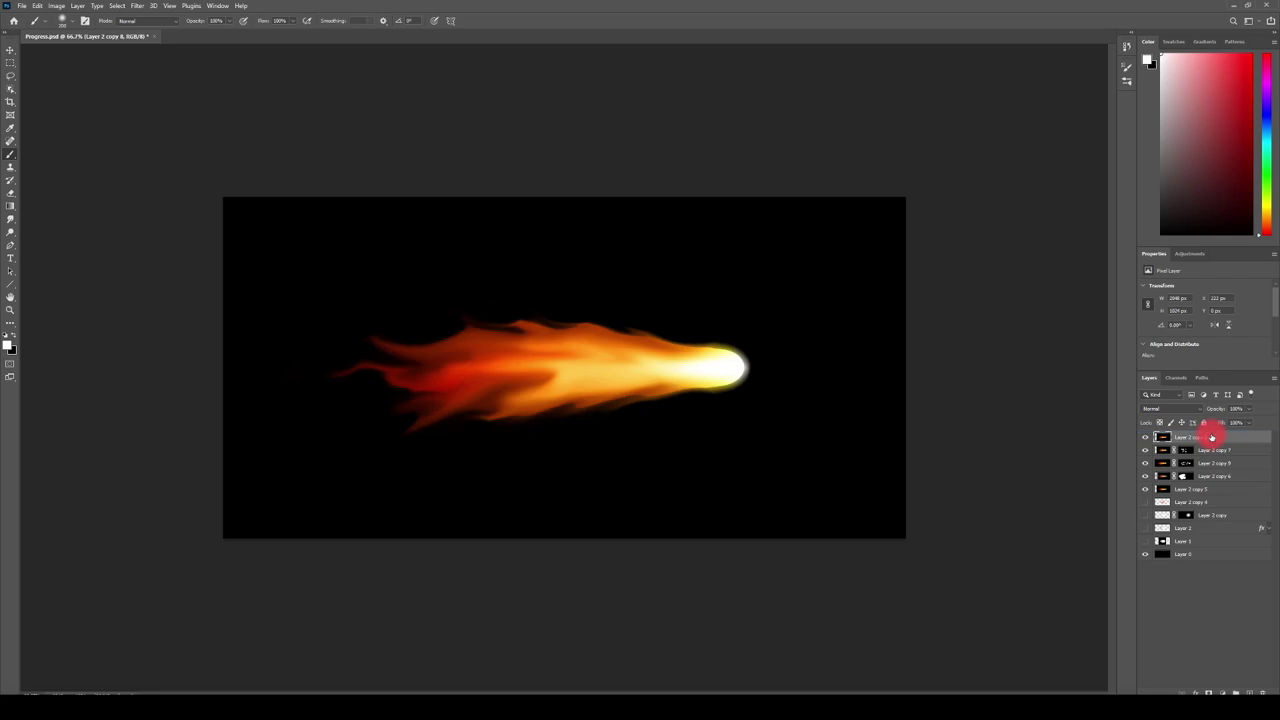
{"action": "left_click", "coordinate": [137, 8]}
{"action": "left_click", "coordinate": [143, 51]}
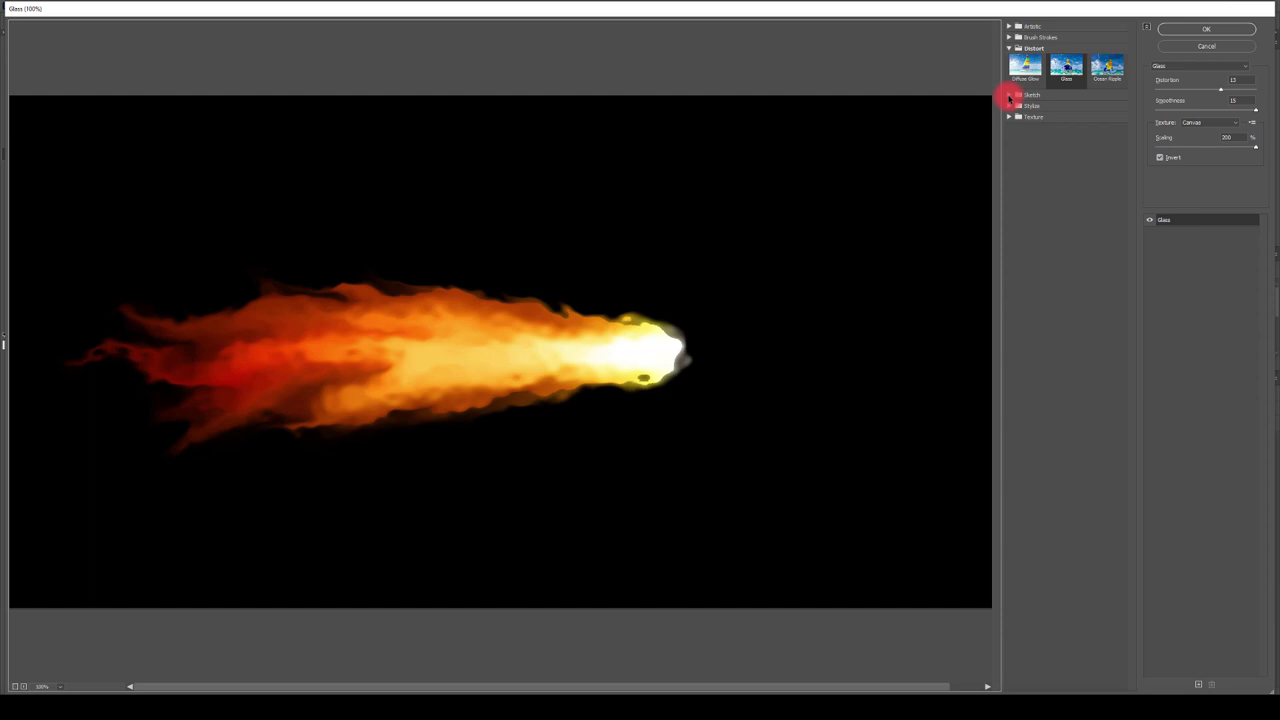
- Preview Sketch, Stylize, Brush Strokes and Artistic filters from the Filter Gallery on the new top flame copy
{"action": "left_click", "coordinate": [1010, 97]}
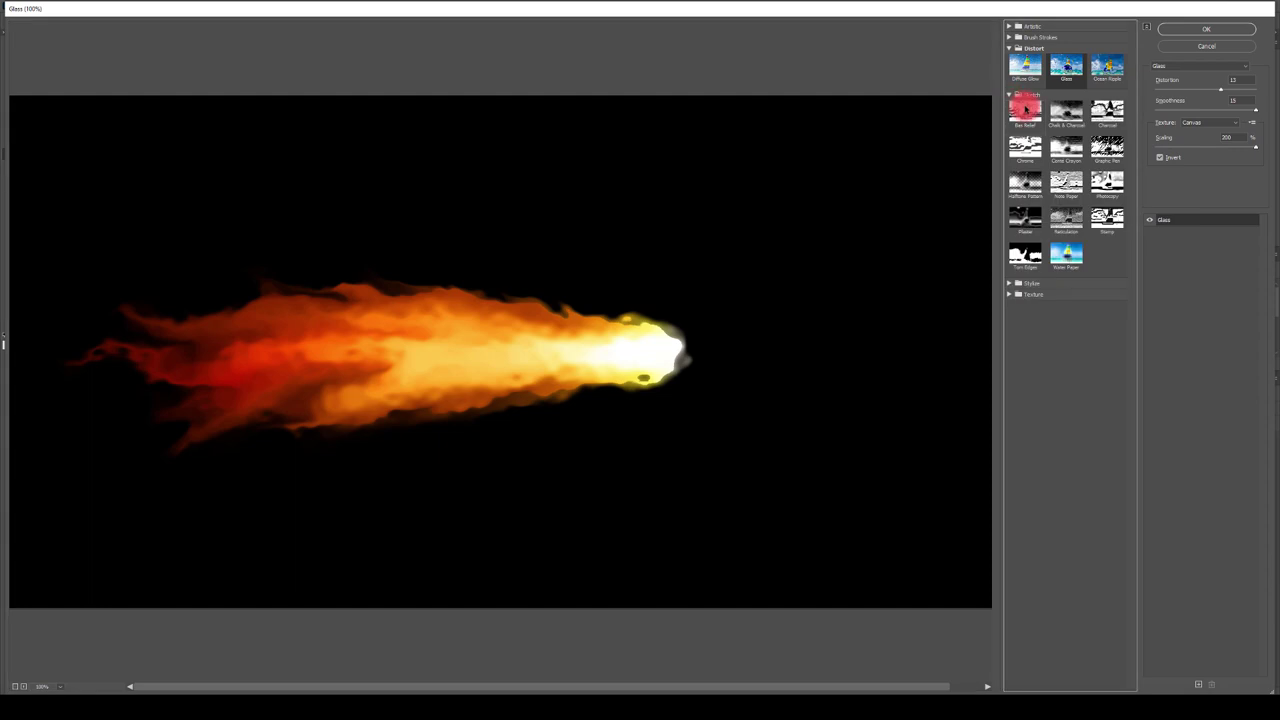
{"action": "left_click", "coordinate": [1023, 106]}
{"action": "left_click", "coordinate": [1008, 94]}
{"action": "left_click", "coordinate": [1025, 122]}
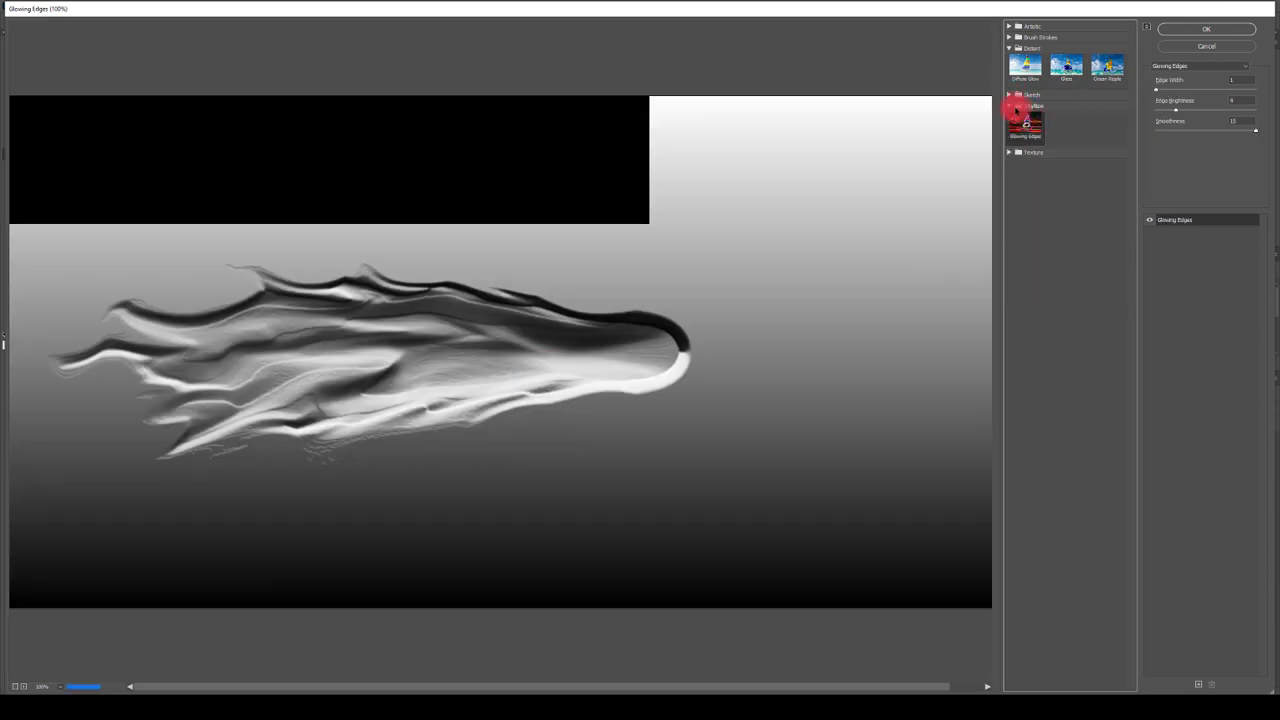
{"action": "left_click", "coordinate": [1008, 105]}
{"action": "left_click", "coordinate": [1008, 37]}
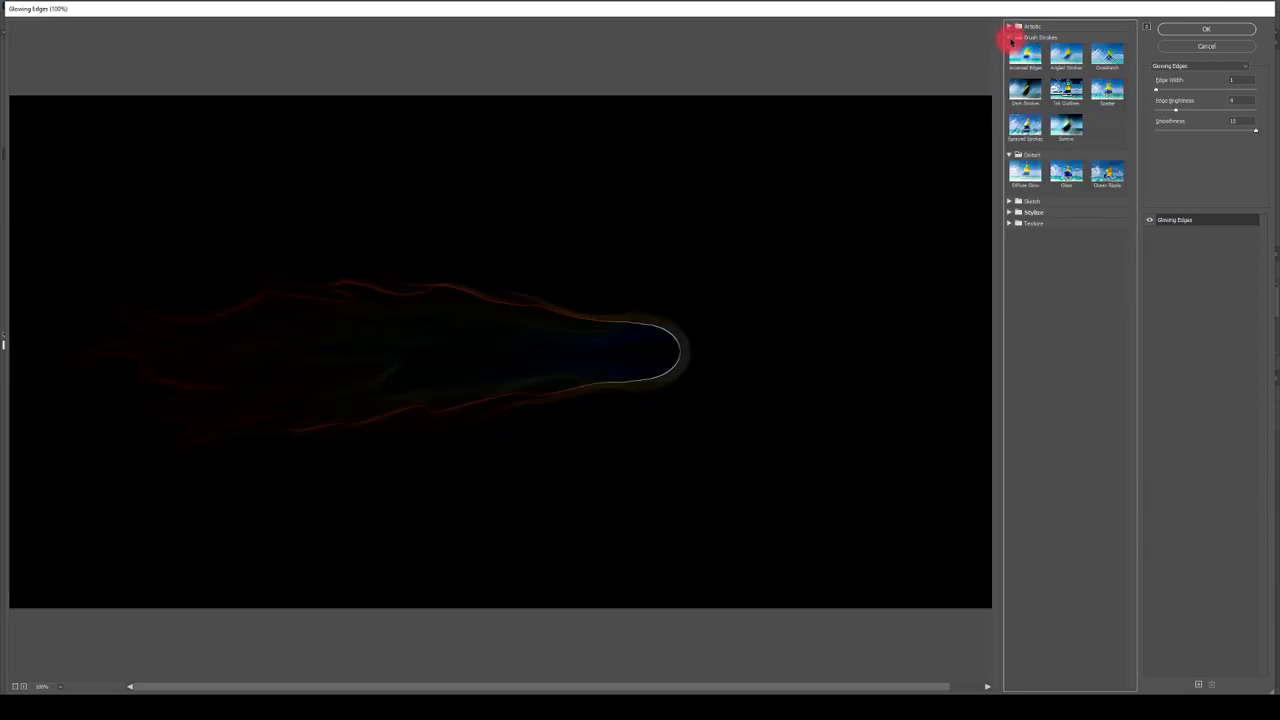
{"action": "left_click", "coordinate": [1024, 56]}
{"action": "left_click", "coordinate": [1107, 57]}
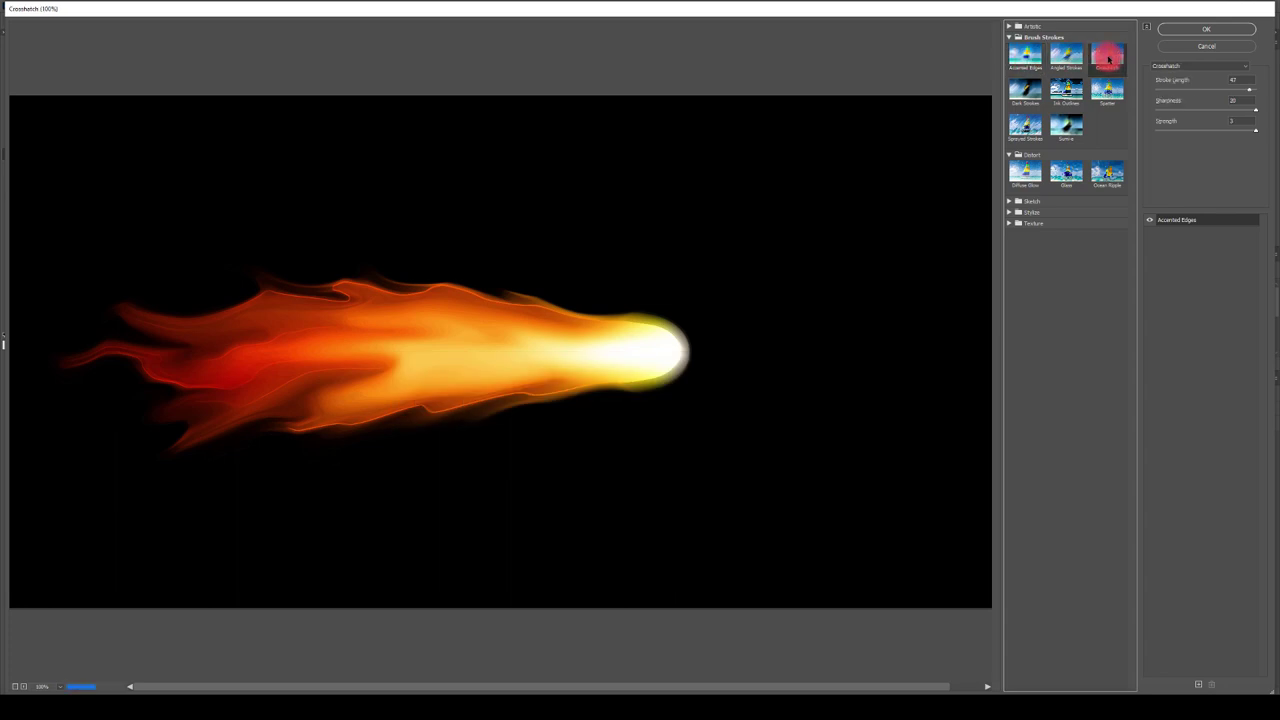
{"action": "left_click", "coordinate": [1064, 60]}
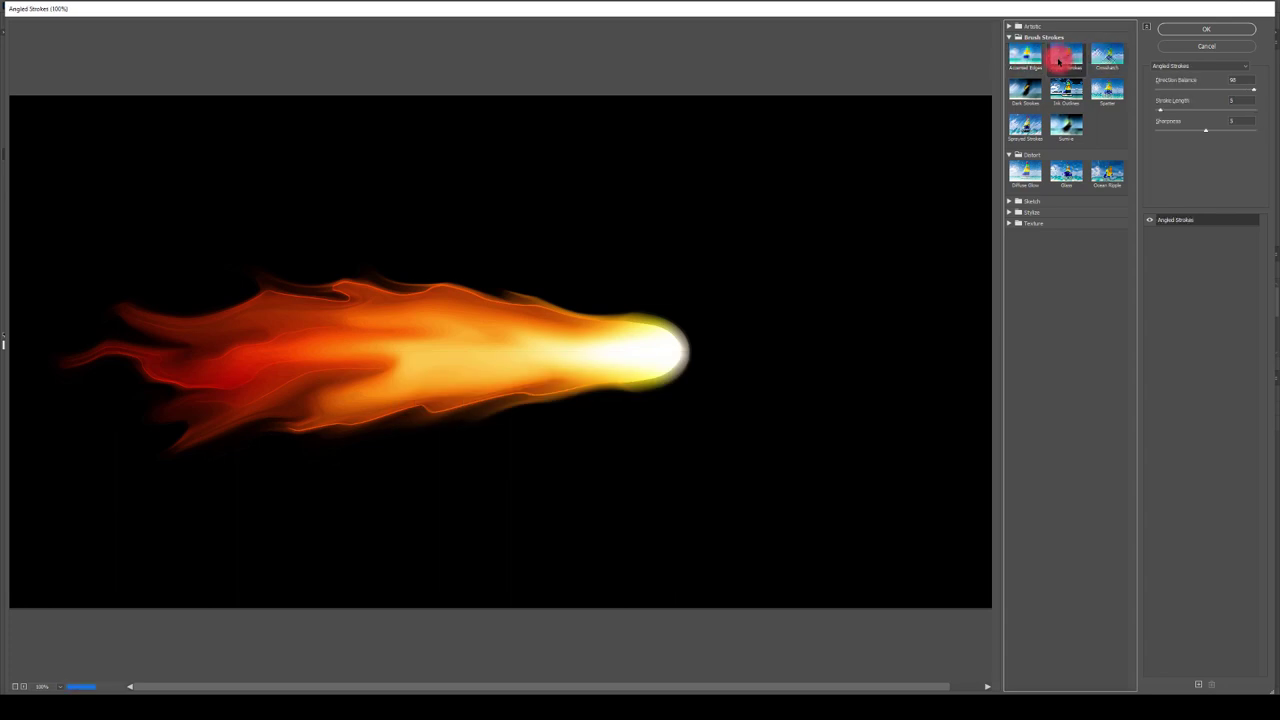
{"action": "left_click", "coordinate": [1105, 94]}
{"action": "left_click", "coordinate": [1068, 92]}
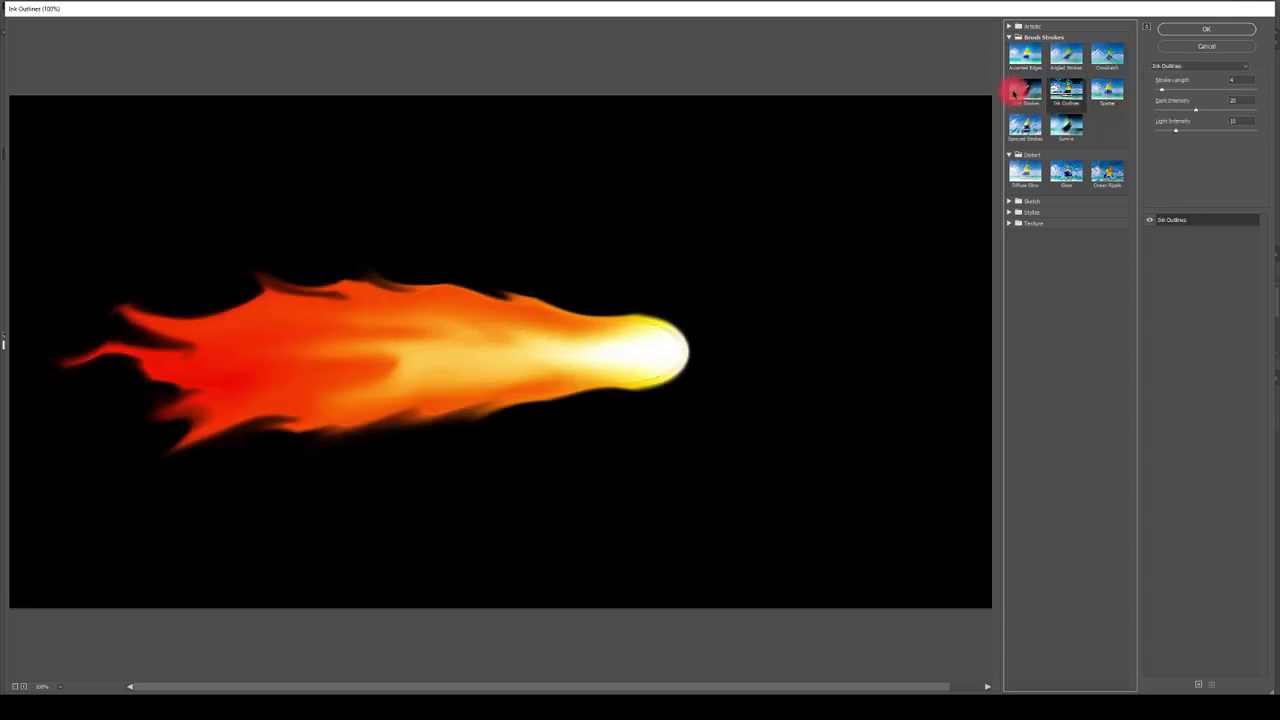
{"action": "left_click", "coordinate": [1013, 92]}
{"action": "left_click", "coordinate": [1022, 128]}
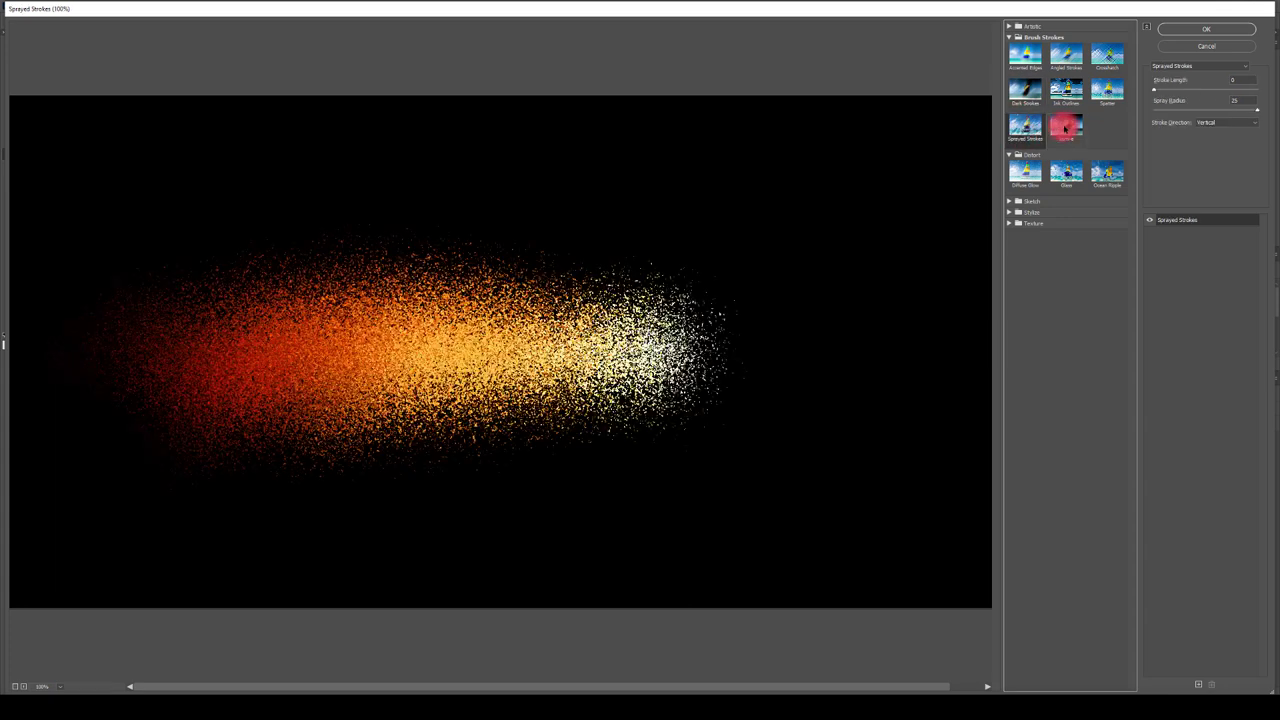
{"action": "left_click", "coordinate": [1066, 125]}
{"action": "left_click", "coordinate": [1008, 26]}
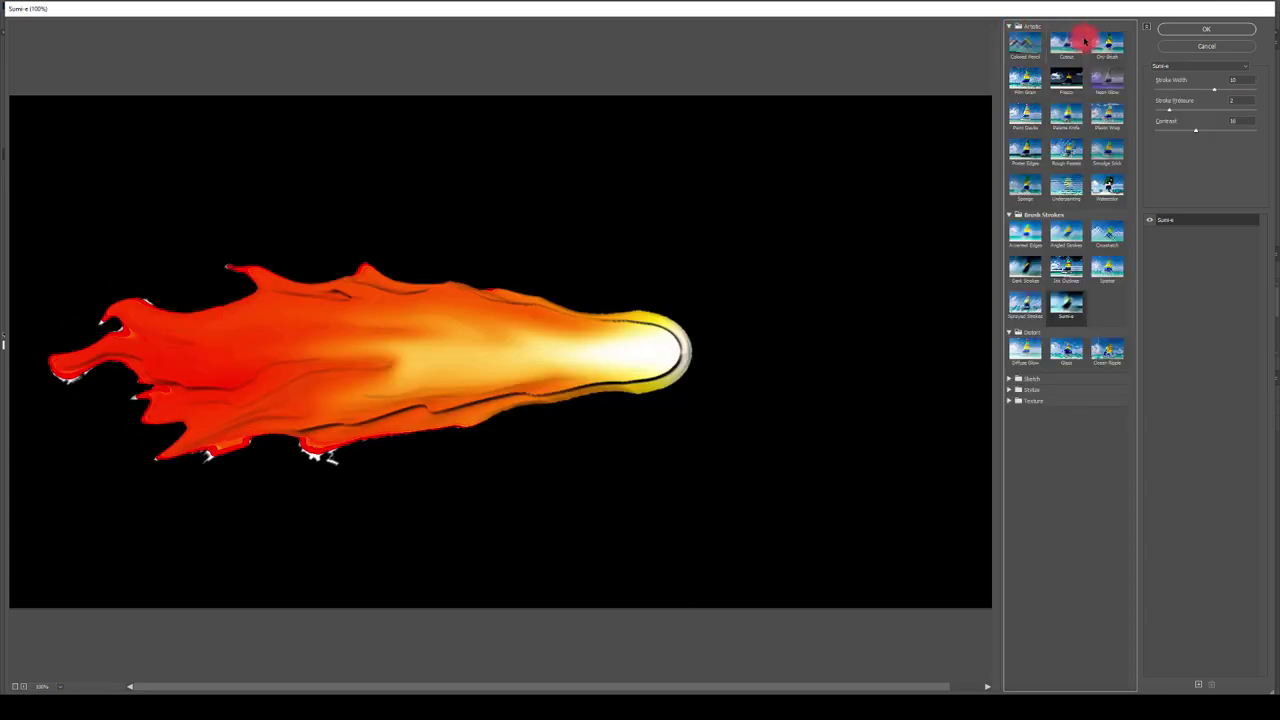
{"action": "left_click", "coordinate": [1098, 44]}
- Apply the Cutout filter to the top flame copy with 8 levels and an adjusted edge simplicity
{"action": "left_click", "coordinate": [1063, 46]}
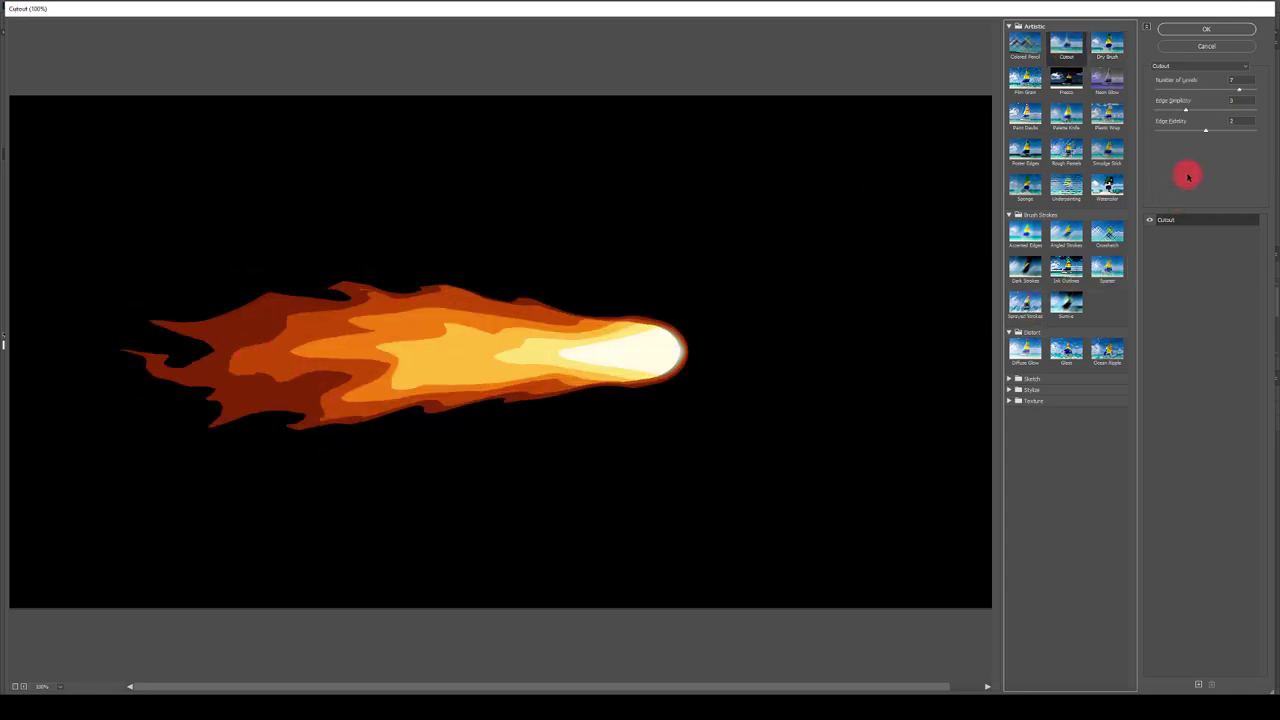
{"action": "left_click_drag", "start_coordinate": [1180, 93], "coordinate": [1257, 92]}
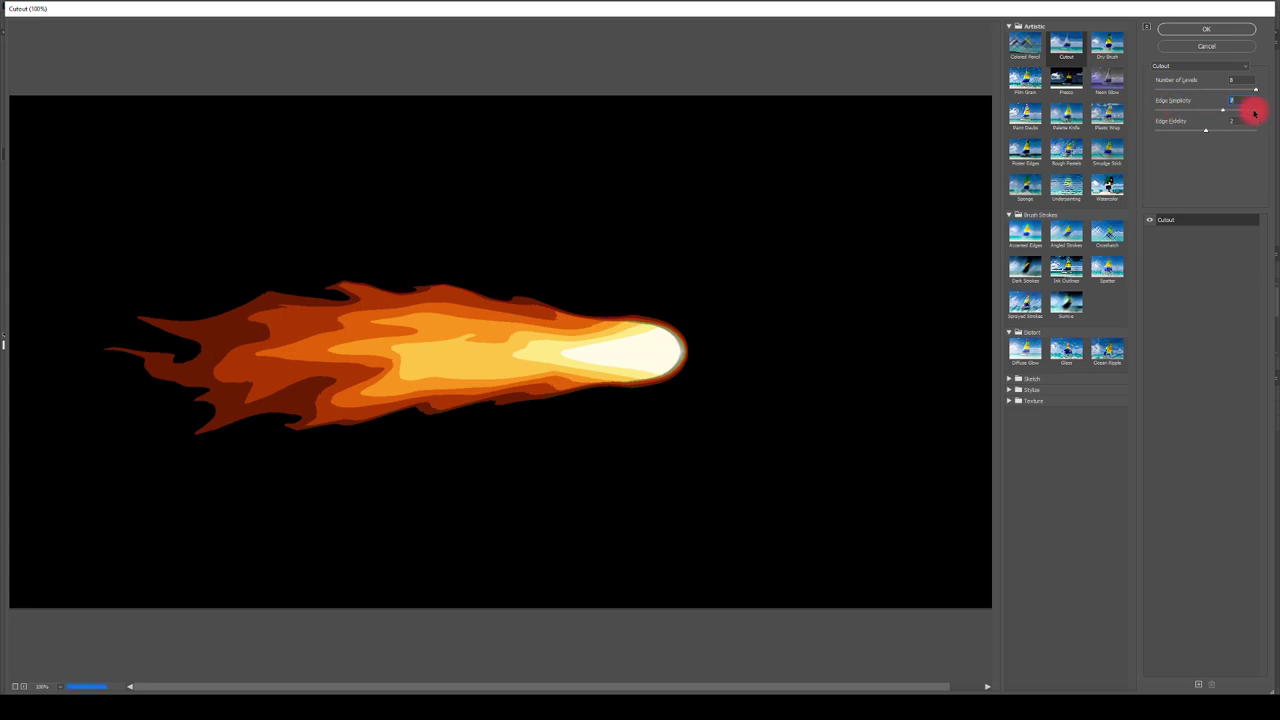
{"action": "left_click_drag", "start_coordinate": [1254, 113], "coordinate": [1219, 109]}
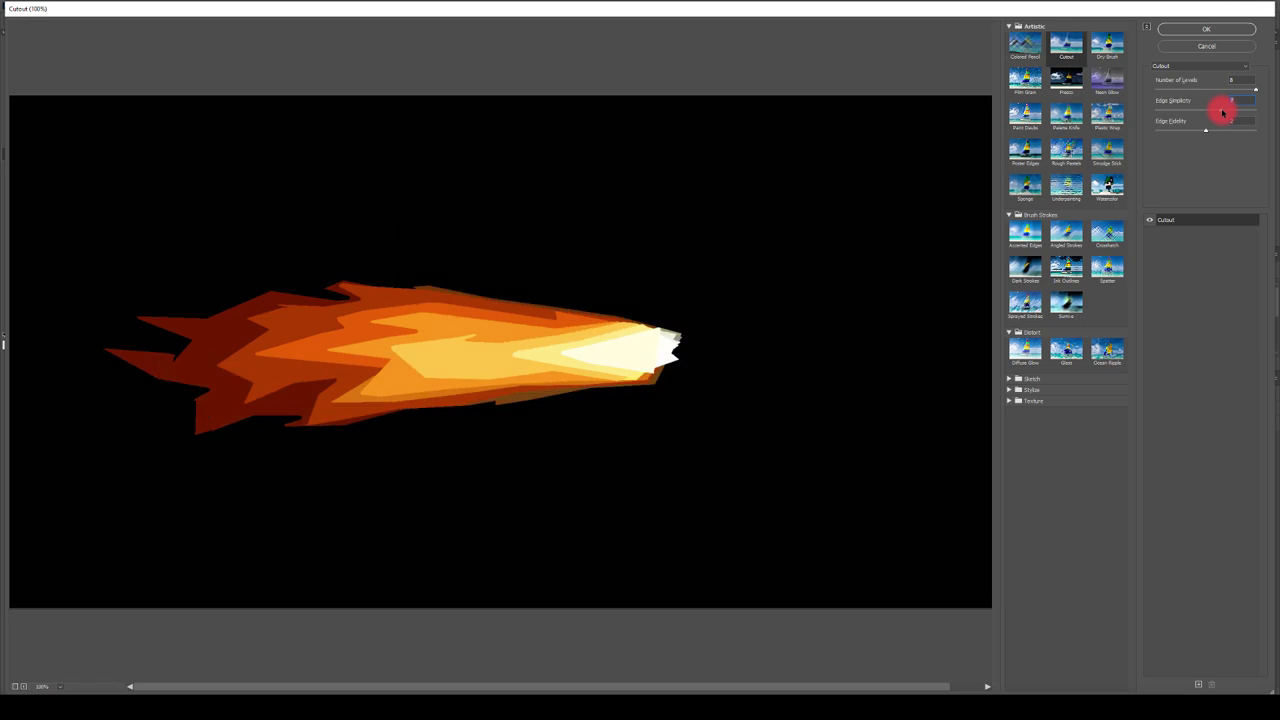
{"action": "left_click", "coordinate": [1192, 32]}
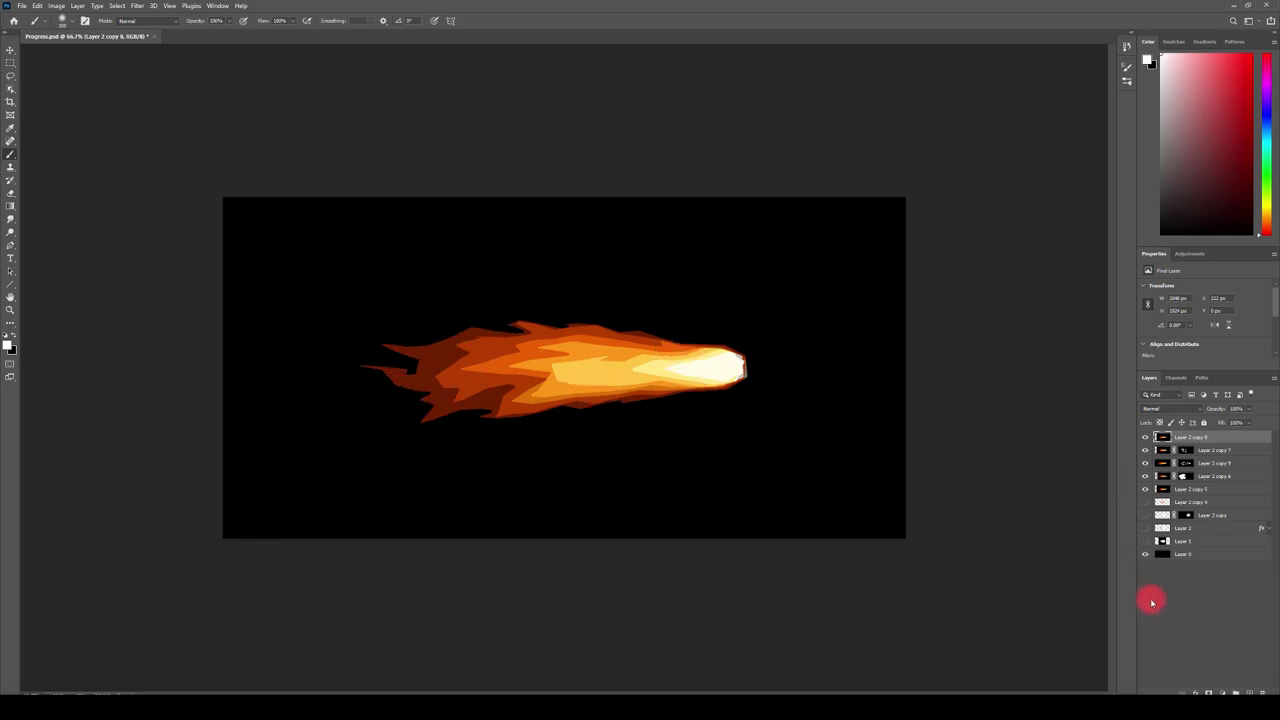
- Brush the Cutout layer into parts of the flame through a black mask and lower the layer's opacity
{"action": "left_click", "coordinate": [1210, 690], "text": "alt"}
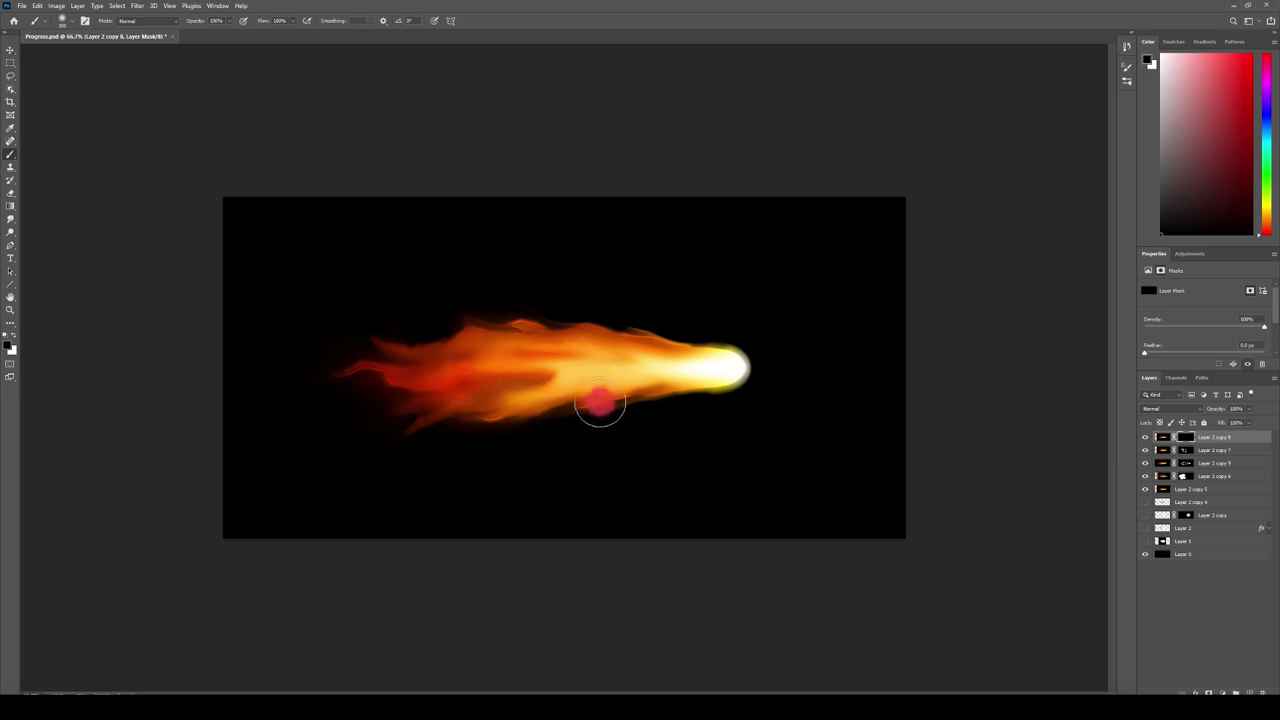
{"action": "key", "text": "x"}
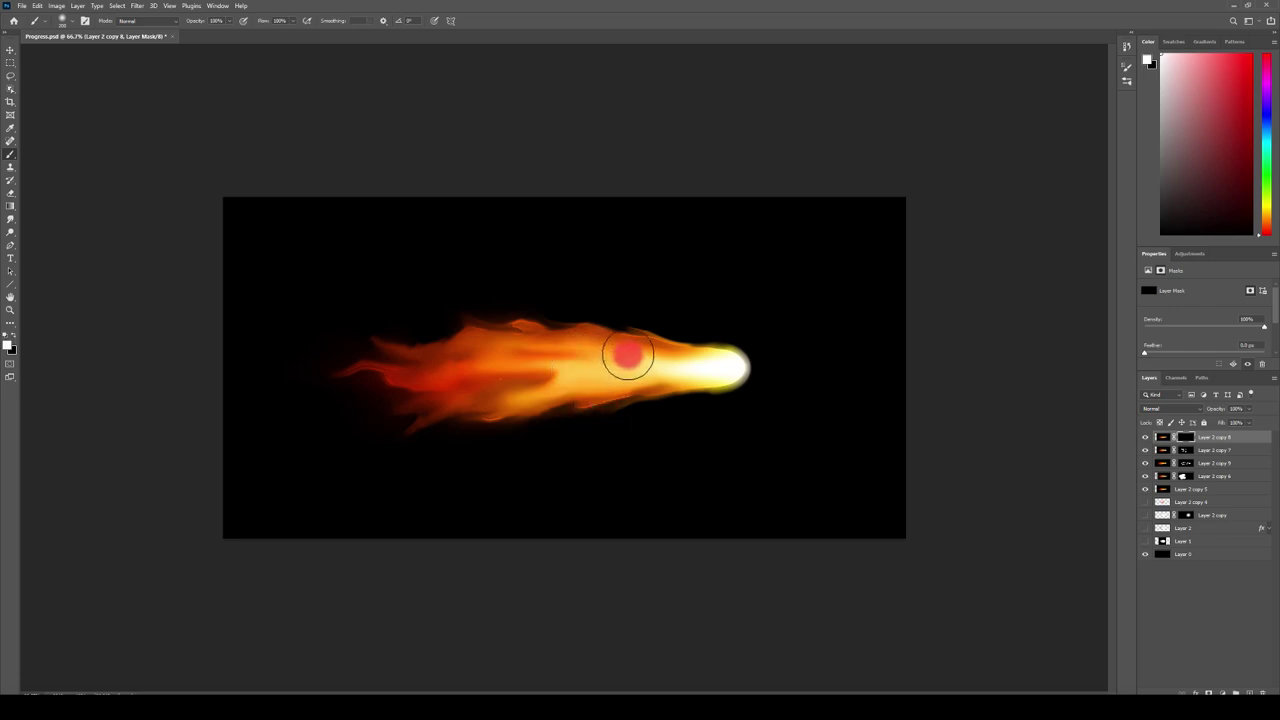
{"action": "mouse_move", "coordinate": [630, 352]}
{"action": "left_mouse_down"}
{"action": "mouse_move", "coordinate": [708, 370]}
{"action": "mouse_move", "coordinate": [661, 398]}
{"action": "mouse_move", "coordinate": [728, 378]}
{"action": "mouse_move", "coordinate": [735, 361]}
{"action": "mouse_move", "coordinate": [738, 393]}
{"action": "mouse_move", "coordinate": [736, 366]}
{"action": "mouse_move", "coordinate": [709, 389]}
{"action": "mouse_move", "coordinate": [730, 327]}
{"action": "mouse_move", "coordinate": [584, 374]}
{"action": "mouse_move", "coordinate": [628, 379]}
{"action": "mouse_move", "coordinate": [489, 372]}
{"action": "mouse_move", "coordinate": [523, 357]}
{"action": "mouse_move", "coordinate": [517, 347]}
{"action": "mouse_move", "coordinate": [484, 386]}
{"action": "mouse_move", "coordinate": [473, 368]}
{"action": "mouse_move", "coordinate": [458, 377]}
{"action": "mouse_move", "coordinate": [506, 385]}
{"action": "mouse_move", "coordinate": [467, 394]}
{"action": "mouse_move", "coordinate": [397, 443]}
{"action": "mouse_move", "coordinate": [411, 459]}
{"action": "mouse_move", "coordinate": [413, 407]}
{"action": "mouse_move", "coordinate": [441, 373]}
{"action": "mouse_move", "coordinate": [457, 440]}
{"action": "left_mouse_up"}
{"action": "key", "text": "x"}
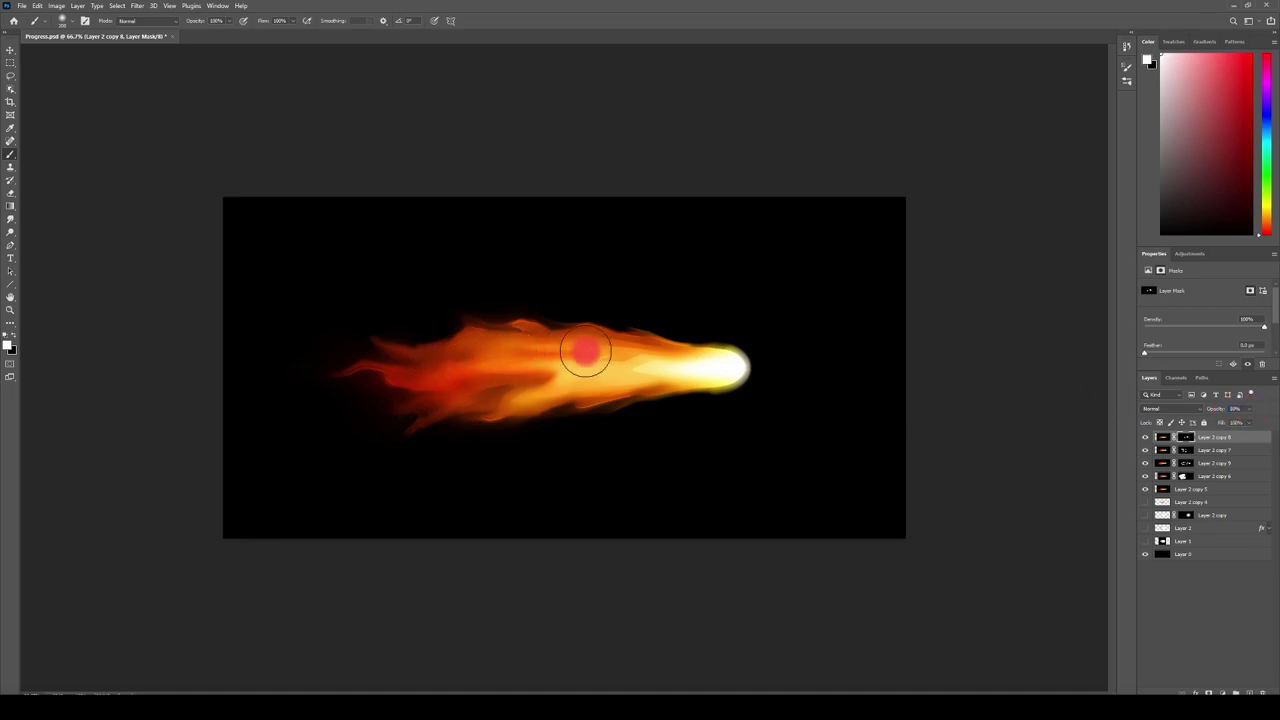
- Duplicate all layers from Layer 0 up to the Cutout layer and merge the duplicates into a single flame layer above the originals
{"action": "left_click", "coordinate": [1205, 450]}
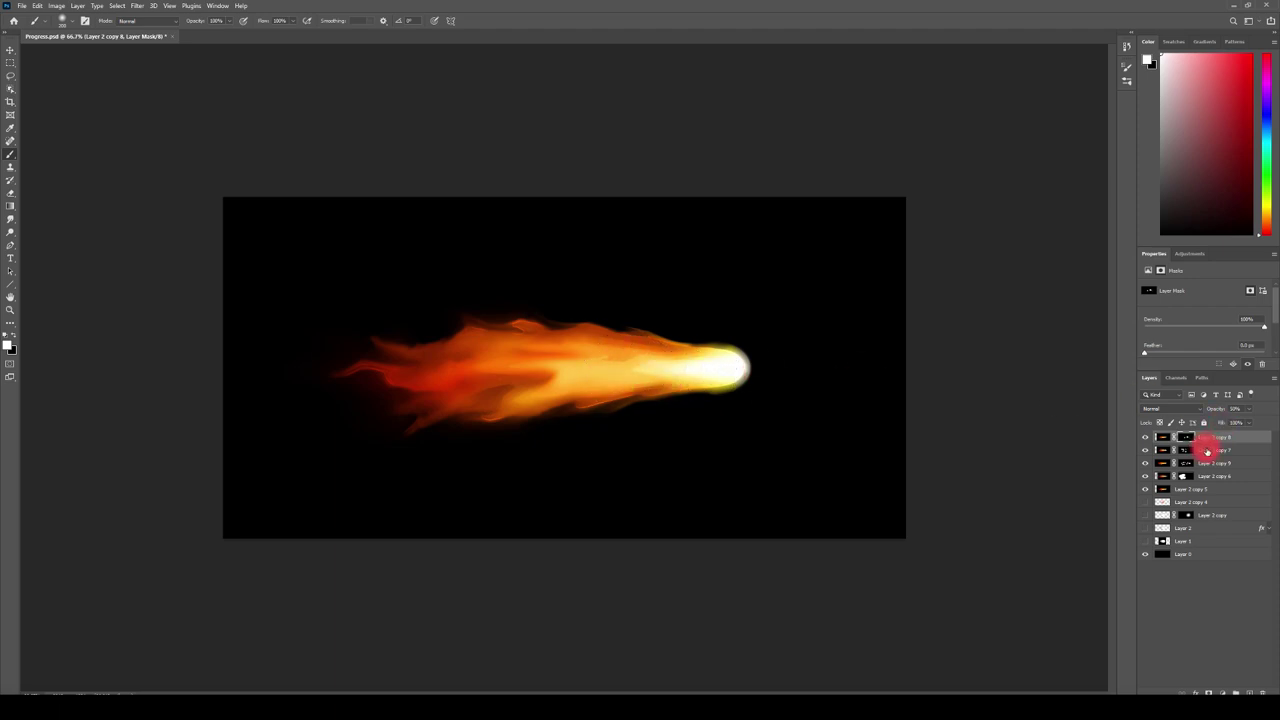
{"action": "left_click", "coordinate": [1220, 605]}
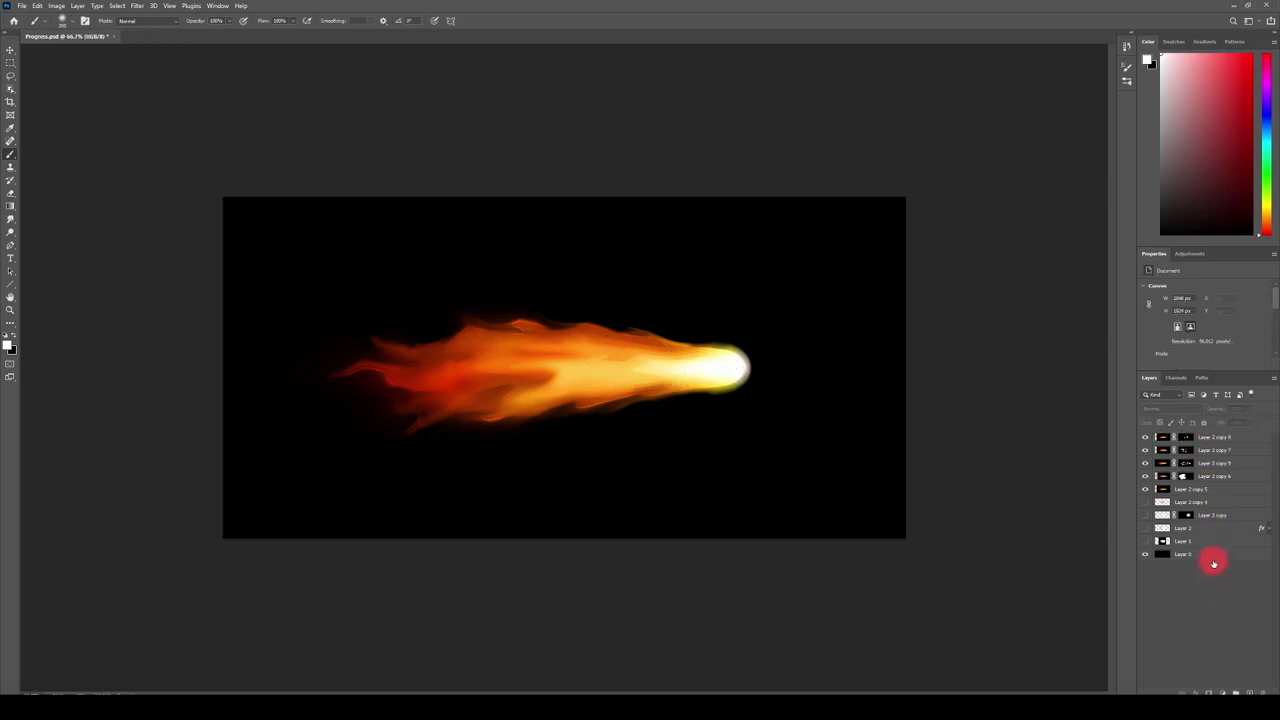
{"action": "left_click", "coordinate": [1212, 552]}
{"action": "left_click", "coordinate": [1233, 437], "text": "shift"}
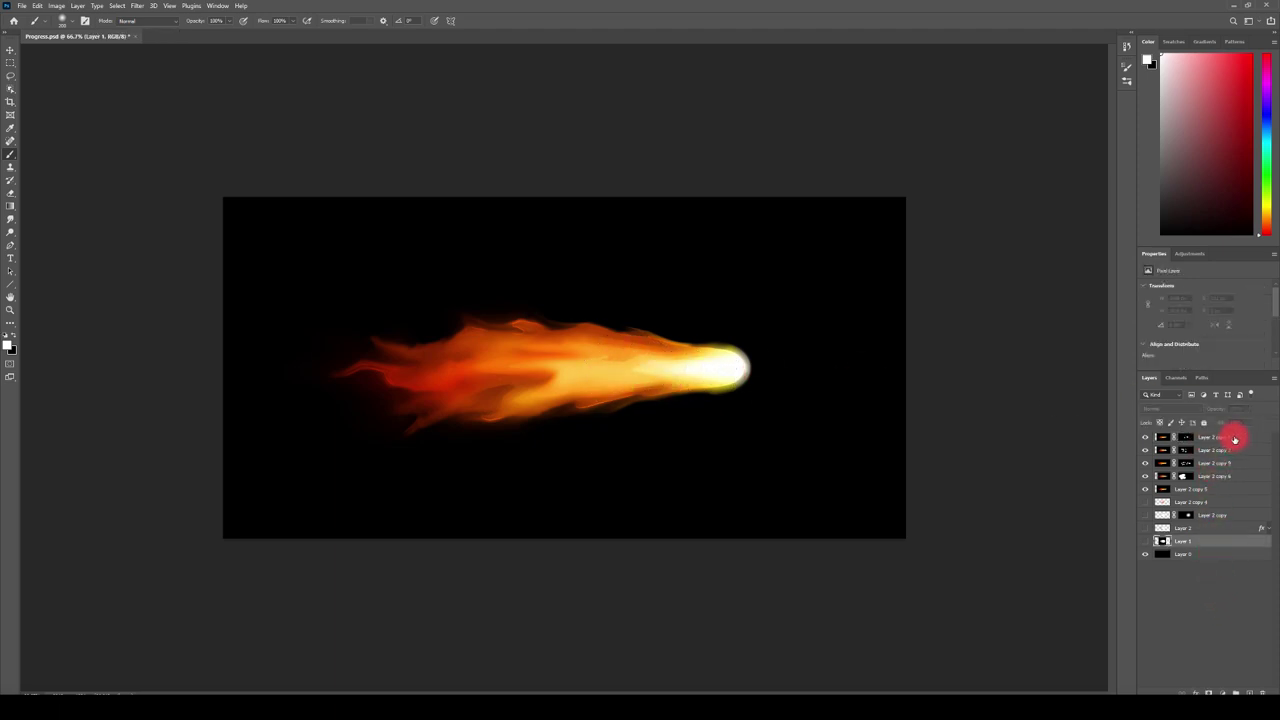
{"action": "left_click", "coordinate": [1213, 555]}
{"action": "left_click", "coordinate": [1247, 436], "text": "shift"}
{"action": "left_click_drag", "start_coordinate": [1231, 552], "coordinate": [1236, 692]}
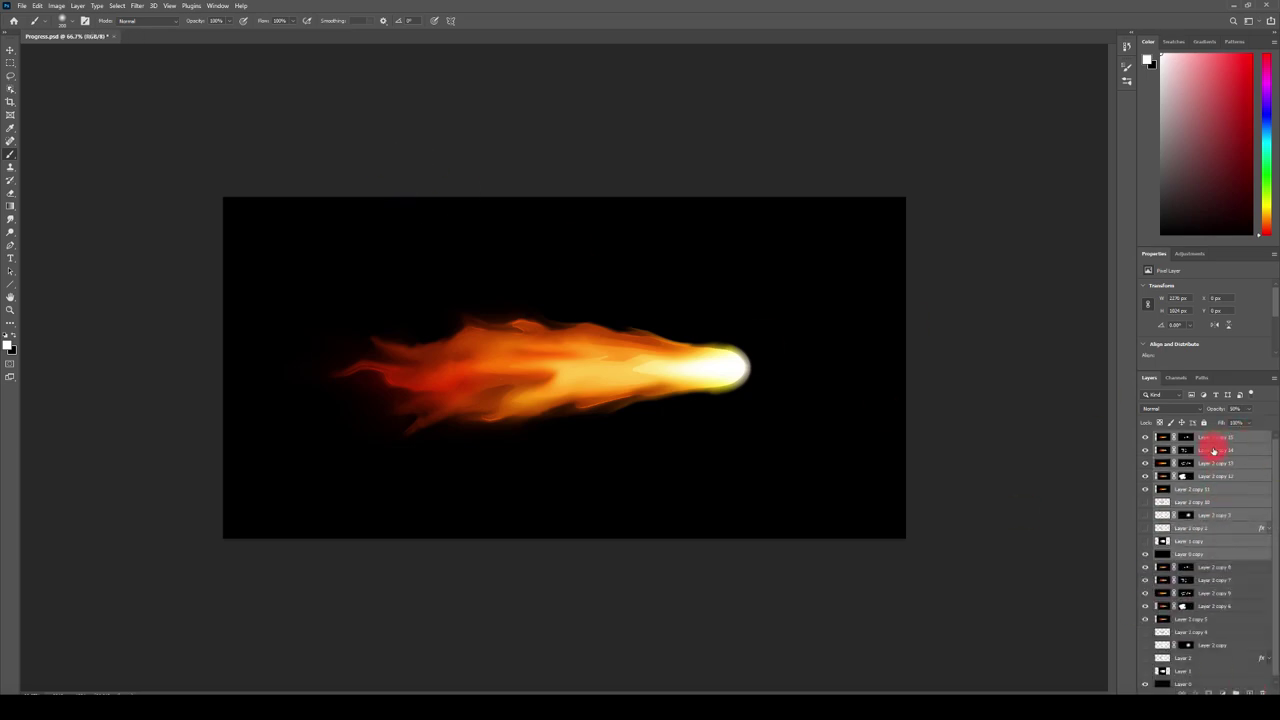
{"action": "right_click", "coordinate": [1213, 450]}
{"action": "left_click", "coordinate": [1172, 338]}
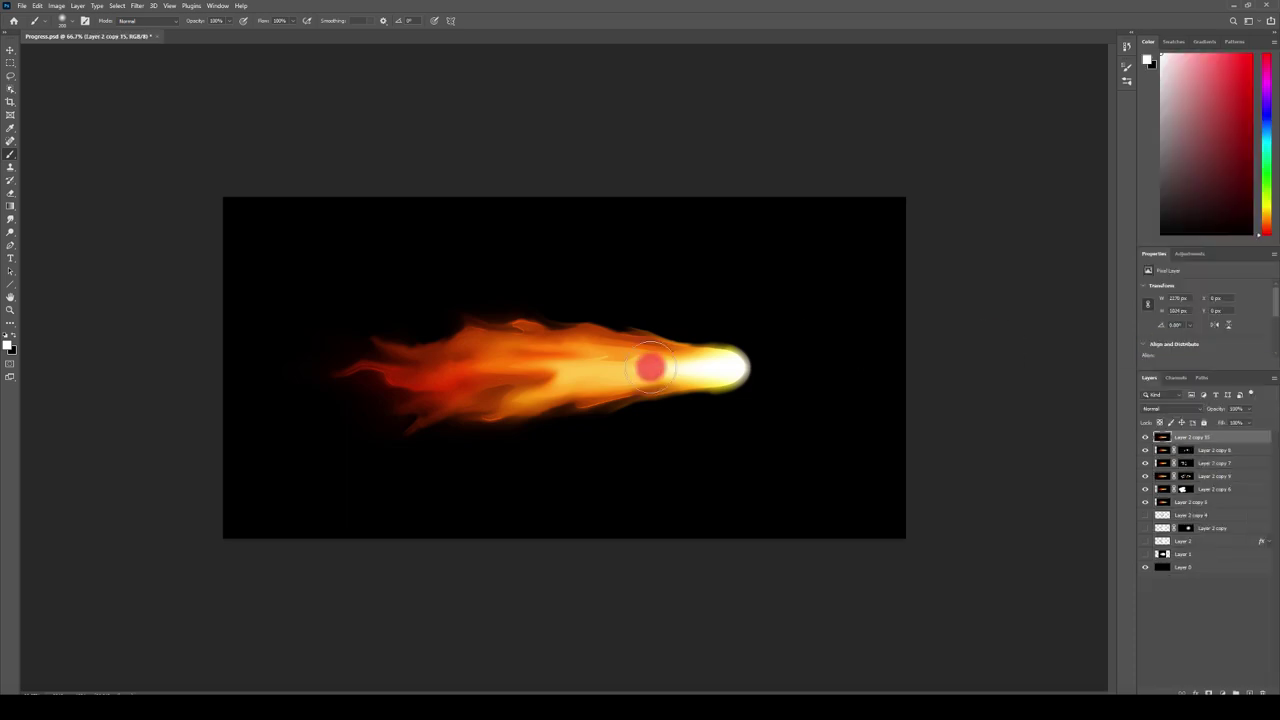
- Warp the merged flame layer with Liquify, pushing its inner colors into curling, backward-flowing flame tongues with brush sizes of 45 to 80
{"action": "left_click", "coordinate": [140, 6]}
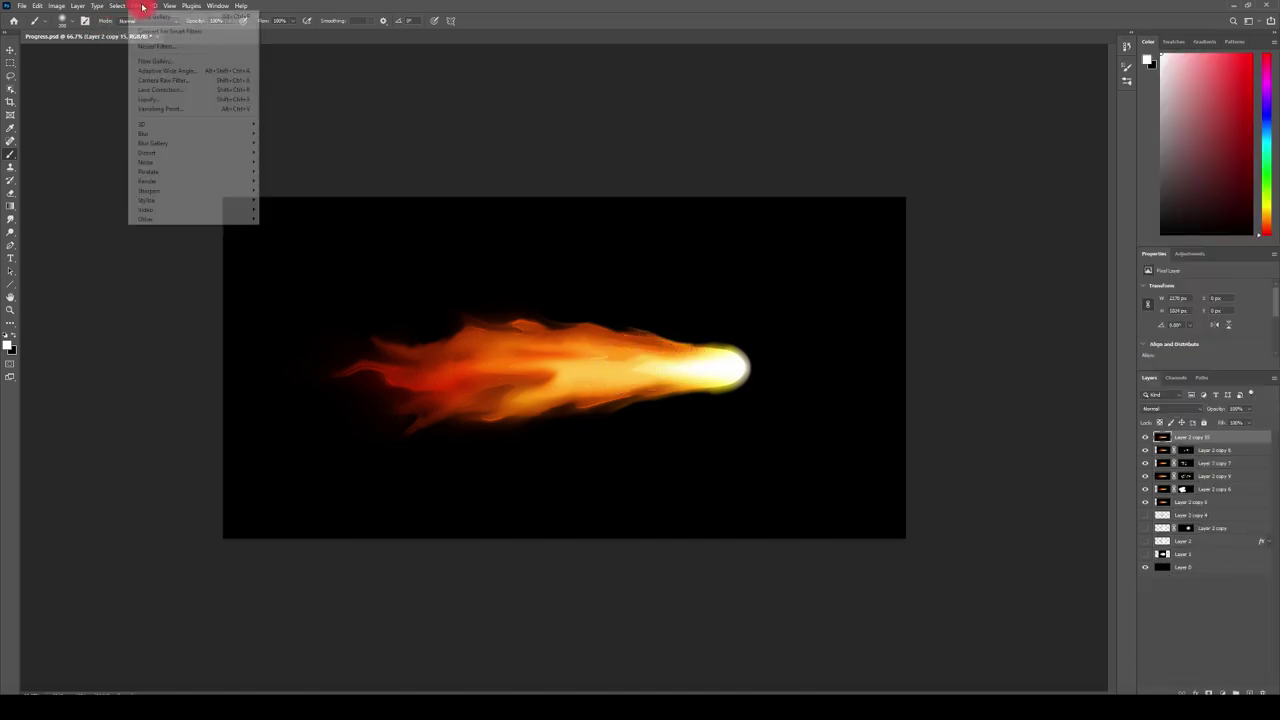
{"action": "left_click", "coordinate": [150, 98]}
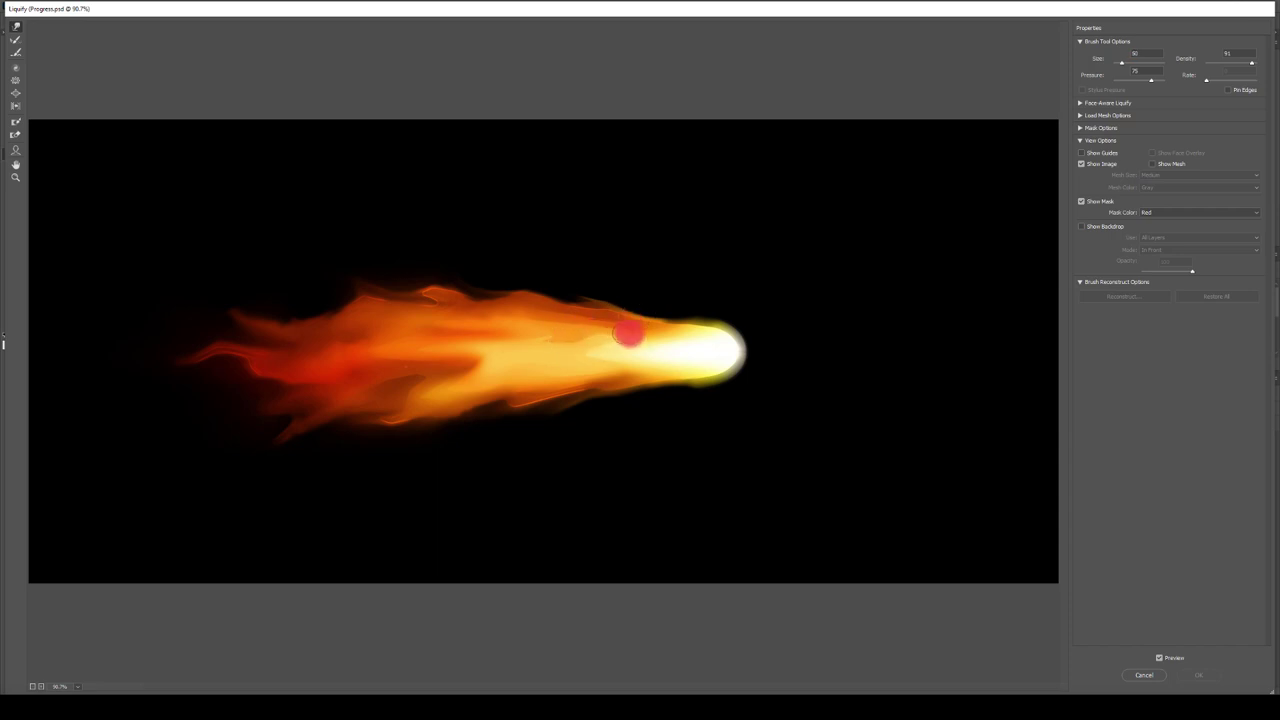
{"action": "mouse_move", "coordinate": [628, 333]}
{"action": "left_mouse_down"}
{"action": "mouse_move", "coordinate": [512, 319]}
{"action": "mouse_move", "coordinate": [616, 339]}
{"action": "mouse_move", "coordinate": [543, 341]}
{"action": "mouse_move", "coordinate": [463, 327]}
{"action": "mouse_move", "coordinate": [620, 350]}
{"action": "mouse_move", "coordinate": [572, 332]}
{"action": "mouse_move", "coordinate": [562, 342]}
{"action": "mouse_move", "coordinate": [579, 348]}
{"action": "mouse_move", "coordinate": [547, 333]}
{"action": "mouse_move", "coordinate": [481, 336]}
{"action": "mouse_move", "coordinate": [570, 350]}
{"action": "mouse_move", "coordinate": [607, 341]}
{"action": "mouse_move", "coordinate": [593, 352]}
{"action": "mouse_move", "coordinate": [614, 362]}
{"action": "mouse_move", "coordinate": [488, 371]}
{"action": "mouse_move", "coordinate": [588, 350]}
{"action": "mouse_move", "coordinate": [643, 357]}
{"action": "mouse_move", "coordinate": [562, 377]}
{"action": "mouse_move", "coordinate": [576, 362]}
{"action": "mouse_move", "coordinate": [623, 362]}
{"action": "mouse_move", "coordinate": [569, 387]}
{"action": "mouse_move", "coordinate": [633, 338]}
{"action": "mouse_move", "coordinate": [561, 349]}
{"action": "mouse_move", "coordinate": [598, 318]}
{"action": "mouse_move", "coordinate": [509, 323]}
{"action": "mouse_move", "coordinate": [528, 313]}
{"action": "mouse_move", "coordinate": [478, 313]}
{"action": "mouse_move", "coordinate": [490, 331]}
{"action": "mouse_move", "coordinate": [520, 332]}
{"action": "mouse_move", "coordinate": [430, 318]}
{"action": "mouse_move", "coordinate": [504, 344]}
{"action": "mouse_move", "coordinate": [383, 338]}
{"action": "mouse_move", "coordinate": [438, 360]}
{"action": "mouse_move", "coordinate": [486, 333]}
{"action": "mouse_move", "coordinate": [391, 326]}
{"action": "mouse_move", "coordinate": [457, 329]}
{"action": "mouse_move", "coordinate": [406, 328]}
{"action": "left_mouse_up"}
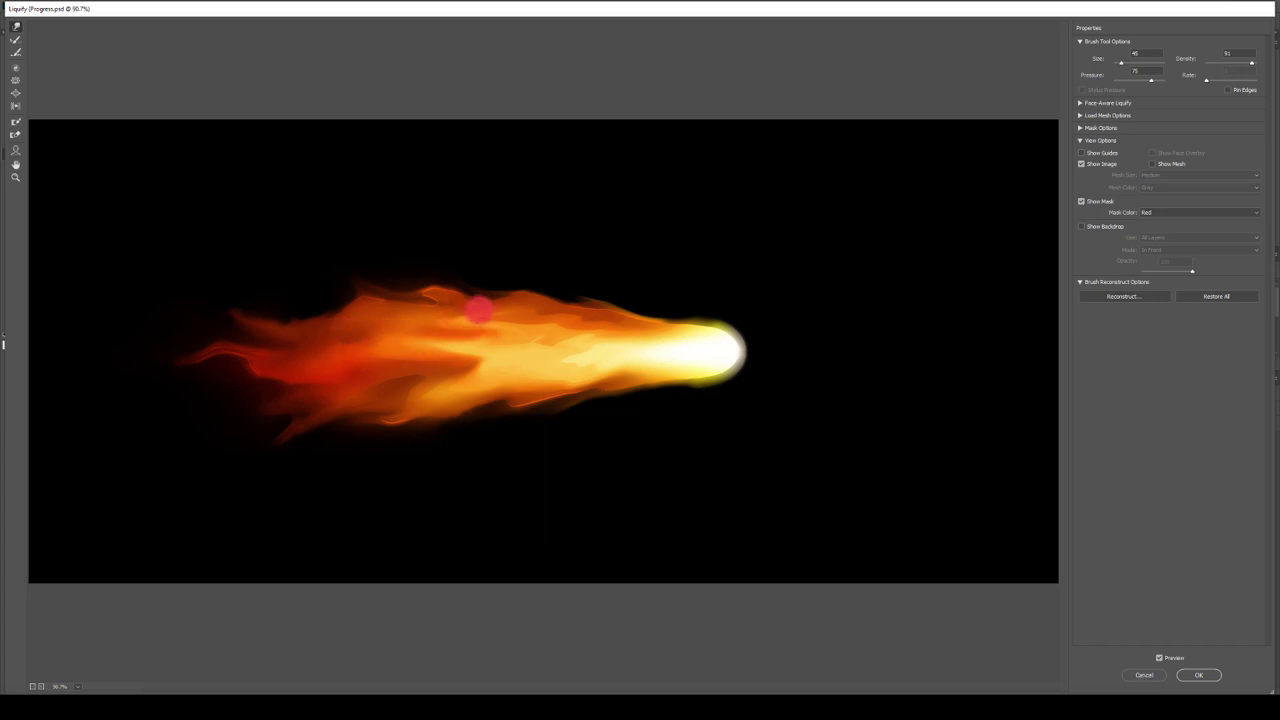
{"action": "left_click_drag", "start_coordinate": [482, 317], "coordinate": [313, 341]}
{"action": "mouse_move", "coordinate": [423, 357]}
{"action": "left_mouse_down"}
{"action": "mouse_move", "coordinate": [468, 354]}
{"action": "mouse_move", "coordinate": [314, 339]}
{"action": "left_mouse_up"}
{"action": "mouse_move", "coordinate": [463, 349]}
{"action": "left_mouse_down"}
{"action": "mouse_move", "coordinate": [293, 343]}
{"action": "mouse_move", "coordinate": [468, 392]}
{"action": "mouse_move", "coordinate": [491, 372]}
{"action": "mouse_move", "coordinate": [387, 426]}
{"action": "mouse_move", "coordinate": [367, 452]}
{"action": "mouse_move", "coordinate": [509, 372]}
{"action": "mouse_move", "coordinate": [416, 405]}
{"action": "left_mouse_up"}
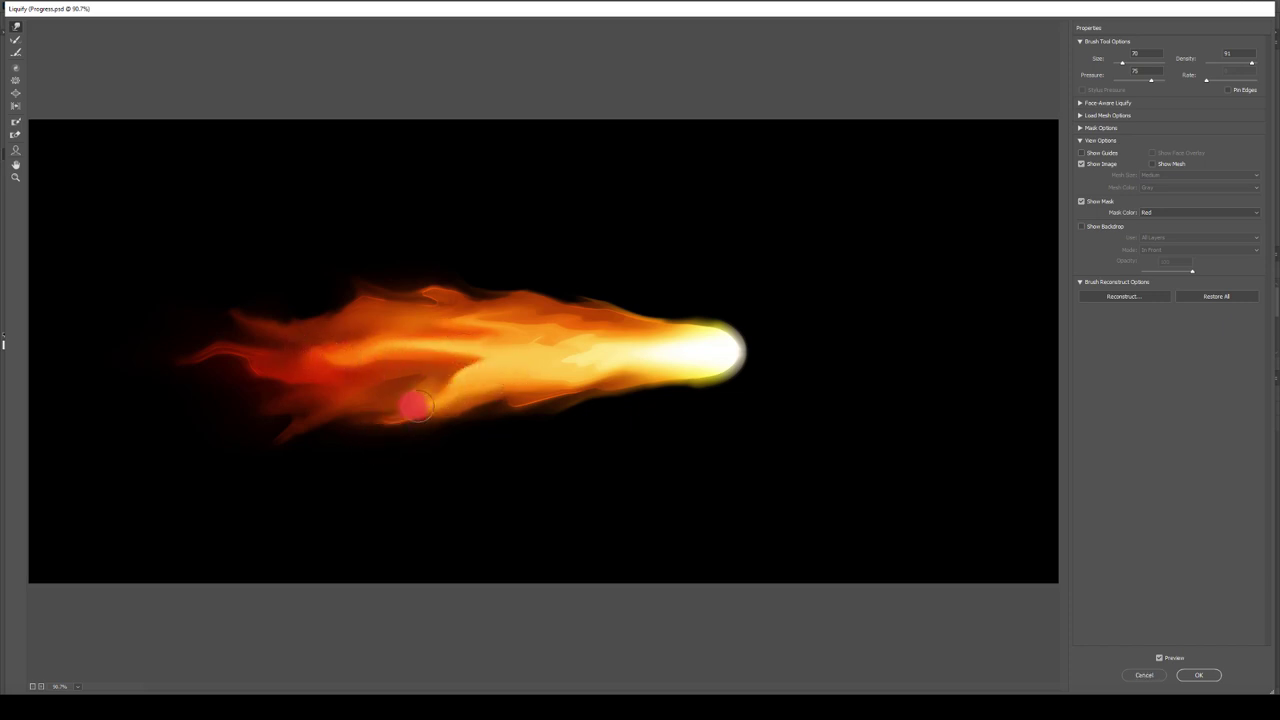
{"action": "mouse_move", "coordinate": [467, 362]}
{"action": "left_mouse_down"}
{"action": "mouse_move", "coordinate": [406, 362]}
{"action": "mouse_move", "coordinate": [450, 329]}
{"action": "mouse_move", "coordinate": [390, 322]}
{"action": "mouse_move", "coordinate": [478, 312]}
{"action": "mouse_move", "coordinate": [436, 311]}
{"action": "left_mouse_up"}
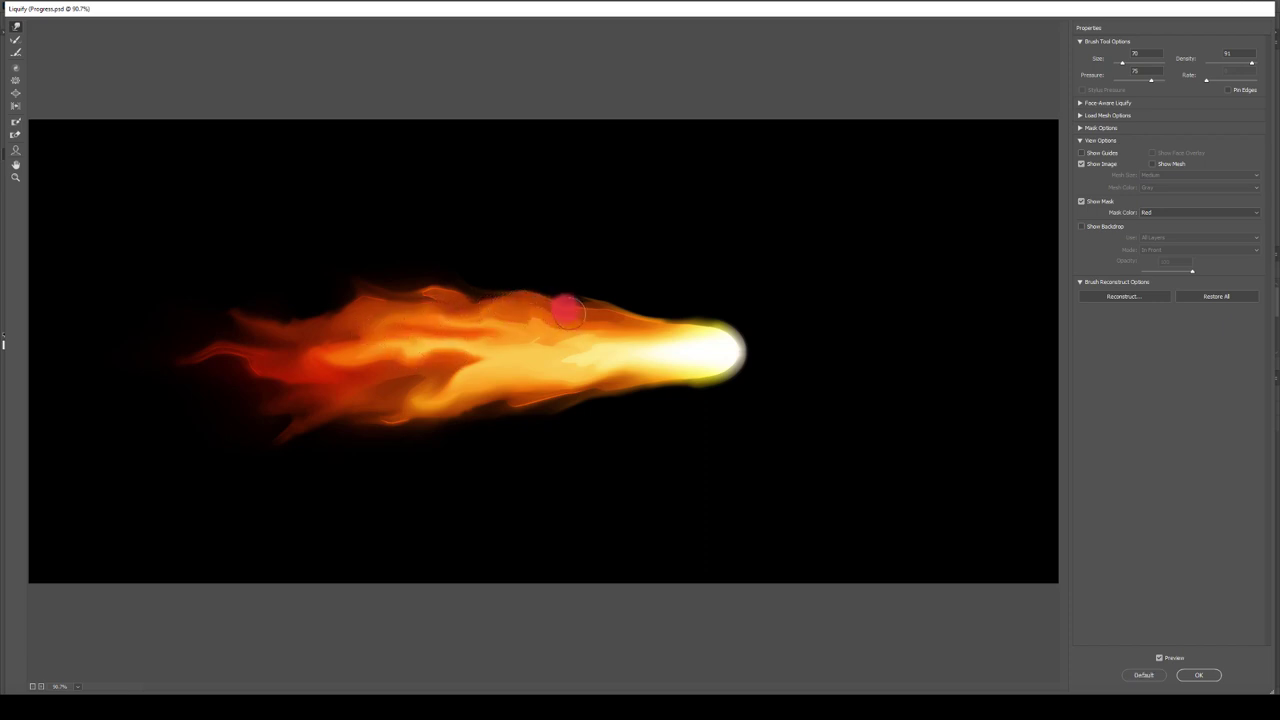
{"action": "mouse_move", "coordinate": [570, 312]}
{"action": "left_mouse_down"}
{"action": "mouse_move", "coordinate": [506, 306]}
{"action": "mouse_move", "coordinate": [534, 306]}
{"action": "mouse_move", "coordinate": [583, 376]}
{"action": "mouse_move", "coordinate": [602, 380]}
{"action": "mouse_move", "coordinate": [583, 371]}
{"action": "mouse_move", "coordinate": [593, 368]}
{"action": "mouse_move", "coordinate": [502, 373]}
{"action": "mouse_move", "coordinate": [583, 374]}
{"action": "mouse_move", "coordinate": [557, 365]}
{"action": "mouse_move", "coordinate": [601, 356]}
{"action": "mouse_move", "coordinate": [491, 366]}
{"action": "mouse_move", "coordinate": [614, 369]}
{"action": "mouse_move", "coordinate": [546, 386]}
{"action": "mouse_move", "coordinate": [544, 362]}
{"action": "mouse_move", "coordinate": [516, 353]}
{"action": "mouse_move", "coordinate": [494, 369]}
{"action": "mouse_move", "coordinate": [574, 345]}
{"action": "mouse_move", "coordinate": [482, 368]}
{"action": "mouse_move", "coordinate": [555, 334]}
{"action": "mouse_move", "coordinate": [577, 349]}
{"action": "mouse_move", "coordinate": [496, 349]}
{"action": "mouse_move", "coordinate": [480, 370]}
{"action": "mouse_move", "coordinate": [572, 364]}
{"action": "mouse_move", "coordinate": [565, 380]}
{"action": "mouse_move", "coordinate": [516, 372]}
{"action": "mouse_move", "coordinate": [480, 394]}
{"action": "mouse_move", "coordinate": [431, 342]}
{"action": "mouse_move", "coordinate": [403, 277]}
{"action": "mouse_move", "coordinate": [538, 365]}
{"action": "mouse_move", "coordinate": [613, 330]}
{"action": "mouse_move", "coordinate": [511, 341]}
{"action": "mouse_move", "coordinate": [565, 349]}
{"action": "mouse_move", "coordinate": [568, 321]}
{"action": "mouse_move", "coordinate": [557, 333]}
{"action": "mouse_move", "coordinate": [526, 313]}
{"action": "mouse_move", "coordinate": [421, 356]}
{"action": "mouse_move", "coordinate": [424, 342]}
{"action": "mouse_move", "coordinate": [582, 327]}
{"action": "mouse_move", "coordinate": [489, 319]}
{"action": "mouse_move", "coordinate": [452, 362]}
{"action": "mouse_move", "coordinate": [407, 360]}
{"action": "mouse_move", "coordinate": [416, 338]}
{"action": "mouse_move", "coordinate": [463, 350]}
{"action": "mouse_move", "coordinate": [436, 370]}
{"action": "mouse_move", "coordinate": [395, 345]}
{"action": "mouse_move", "coordinate": [338, 381]}
{"action": "mouse_move", "coordinate": [455, 376]}
{"action": "mouse_move", "coordinate": [436, 364]}
{"action": "mouse_move", "coordinate": [456, 362]}
{"action": "mouse_move", "coordinate": [412, 372]}
{"action": "mouse_move", "coordinate": [356, 420]}
{"action": "left_mouse_up"}
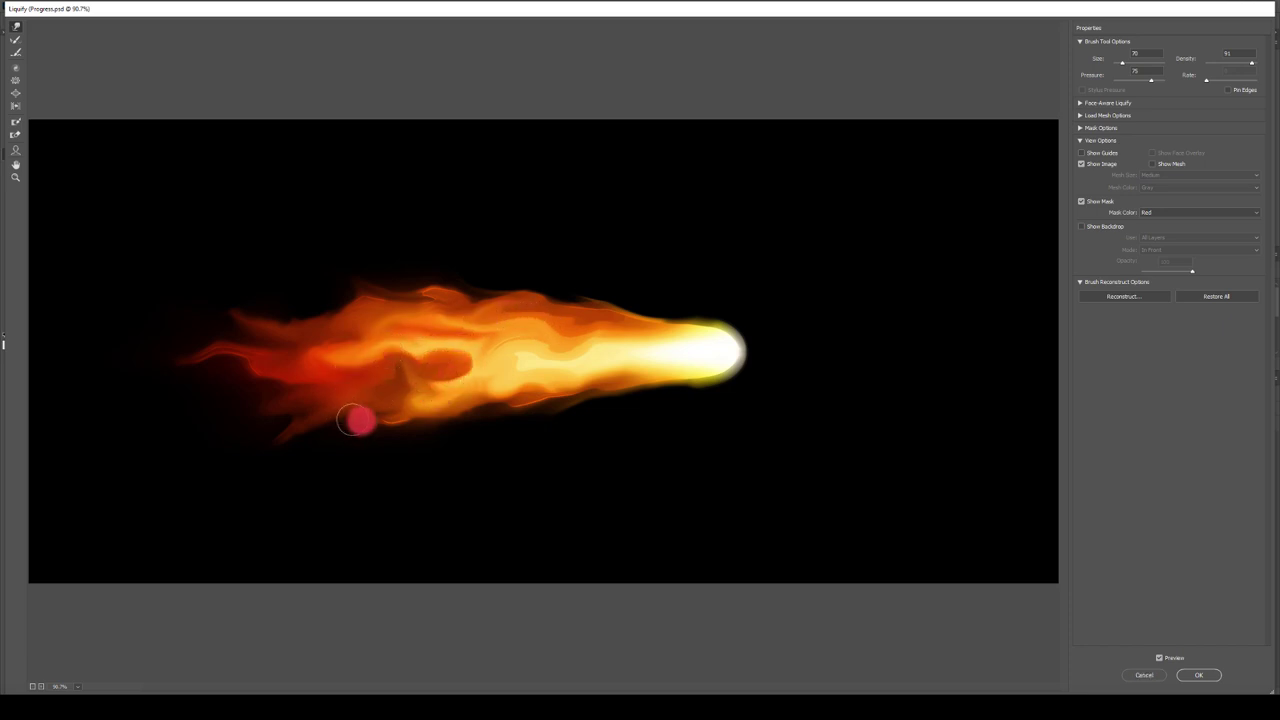
{"action": "left_click_drag", "start_coordinate": [424, 377], "coordinate": [394, 369]}
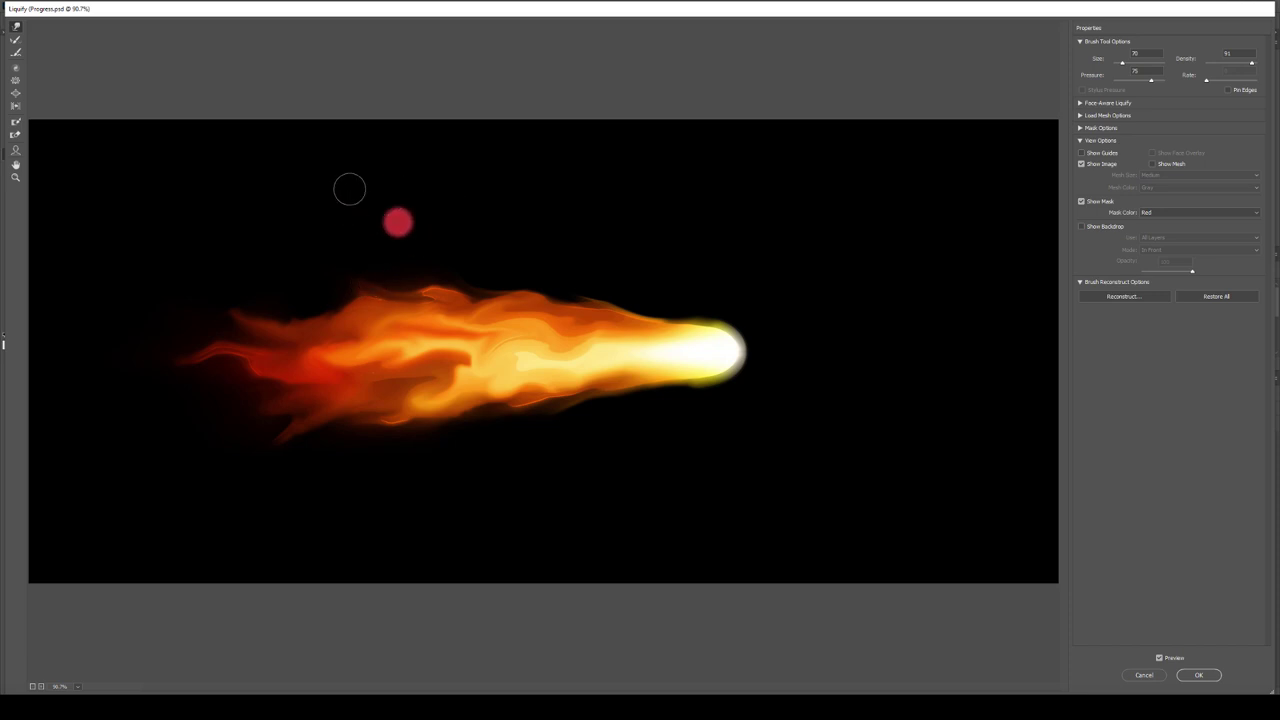
{"action": "left_click", "coordinate": [1192, 675]}
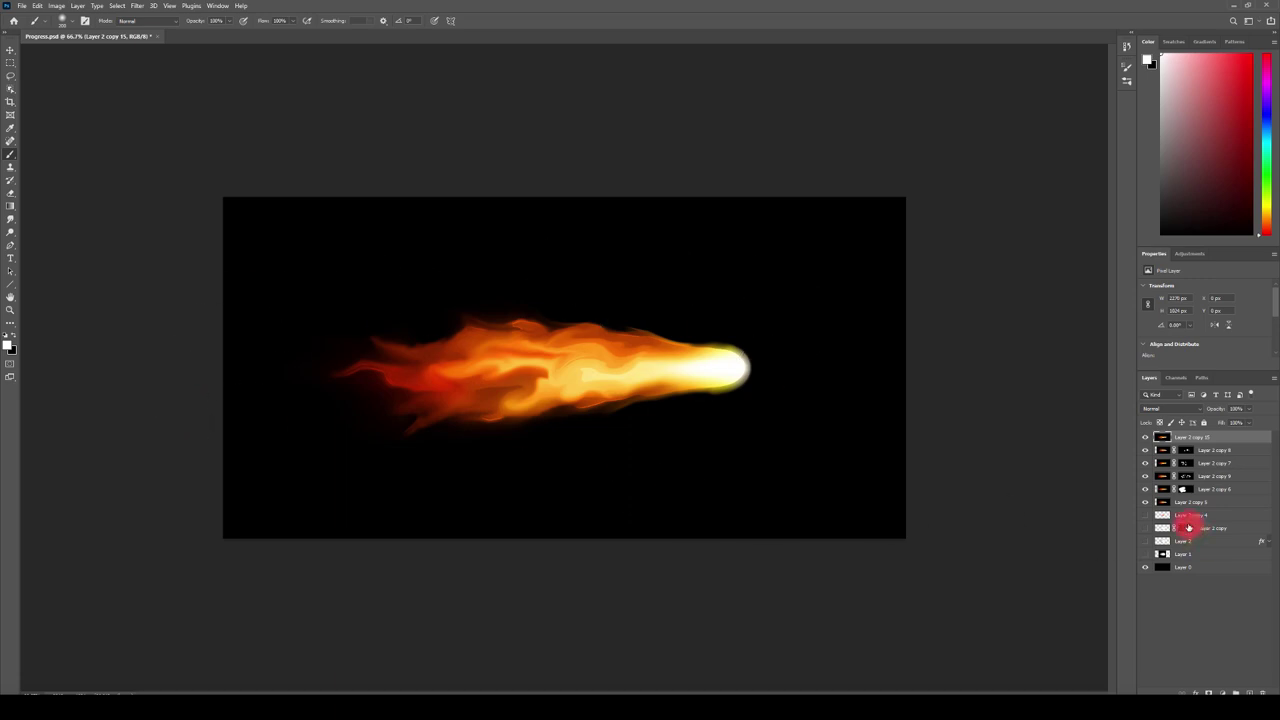
- Duplicate all layers from Layer 0 up to the liquified flame and merge the duplicates into one new top layer
{"action": "left_click", "coordinate": [1217, 570], "text": "shift"}
{"action": "left_click_drag", "start_coordinate": [1237, 563], "coordinate": [1249, 691]}
{"action": "right_click", "coordinate": [1211, 567]}
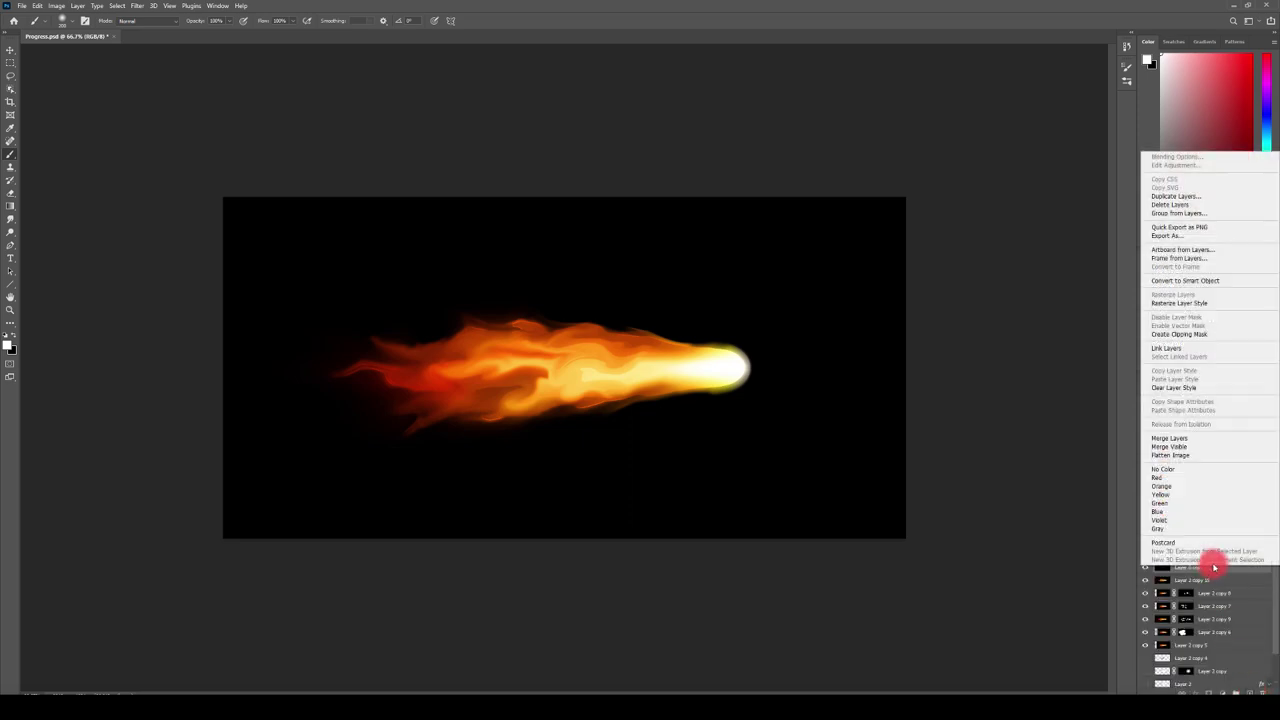
{"action": "left_click", "coordinate": [1177, 434]}
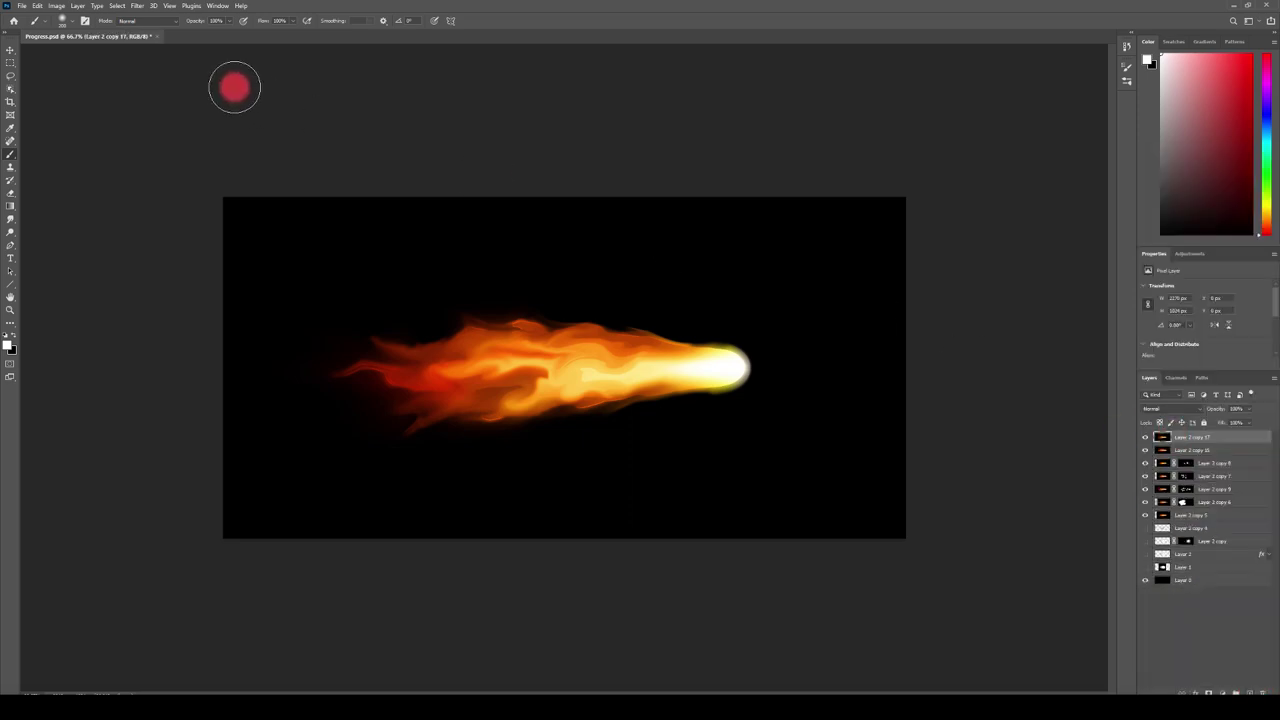
- Preview Sponge, Poster Edges, Paint Daubs, Film Grain, Cutout, Dry Brush and Neon Glow from the Filter Gallery on the new top flame layer
{"action": "left_click", "coordinate": [138, 6]}
{"action": "left_click", "coordinate": [137, 65]}
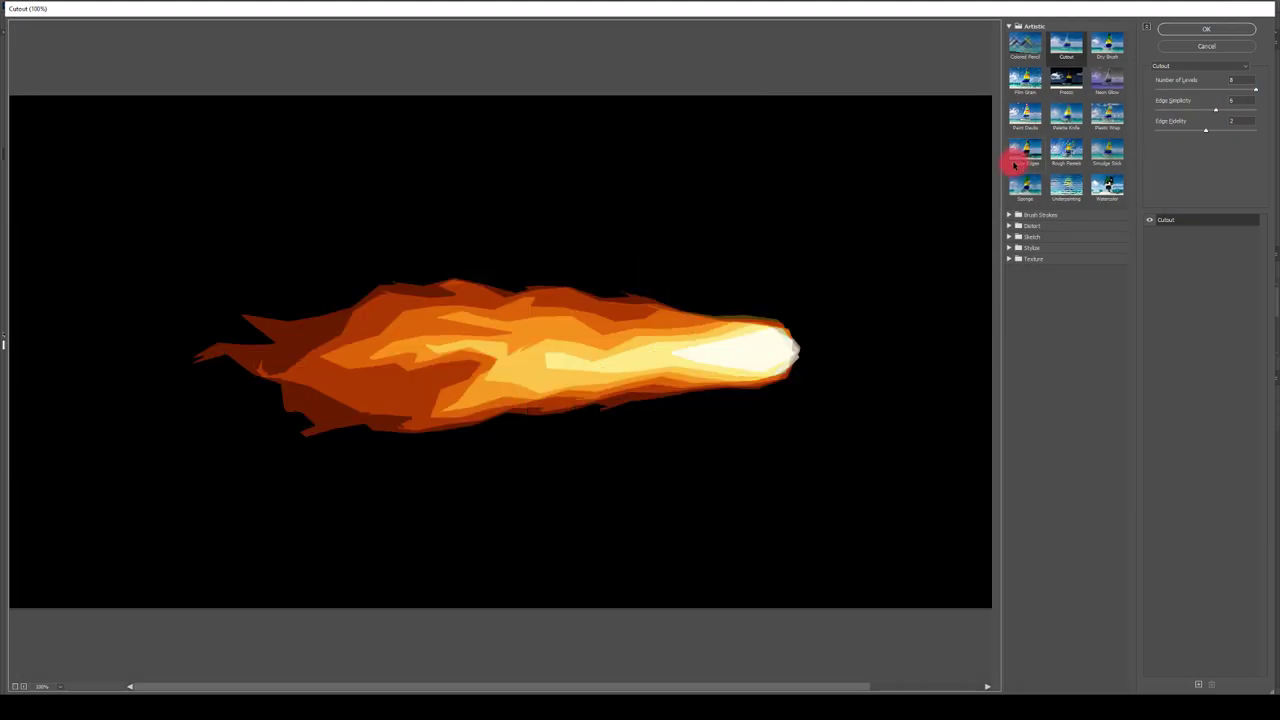
{"action": "left_click", "coordinate": [1023, 186]}
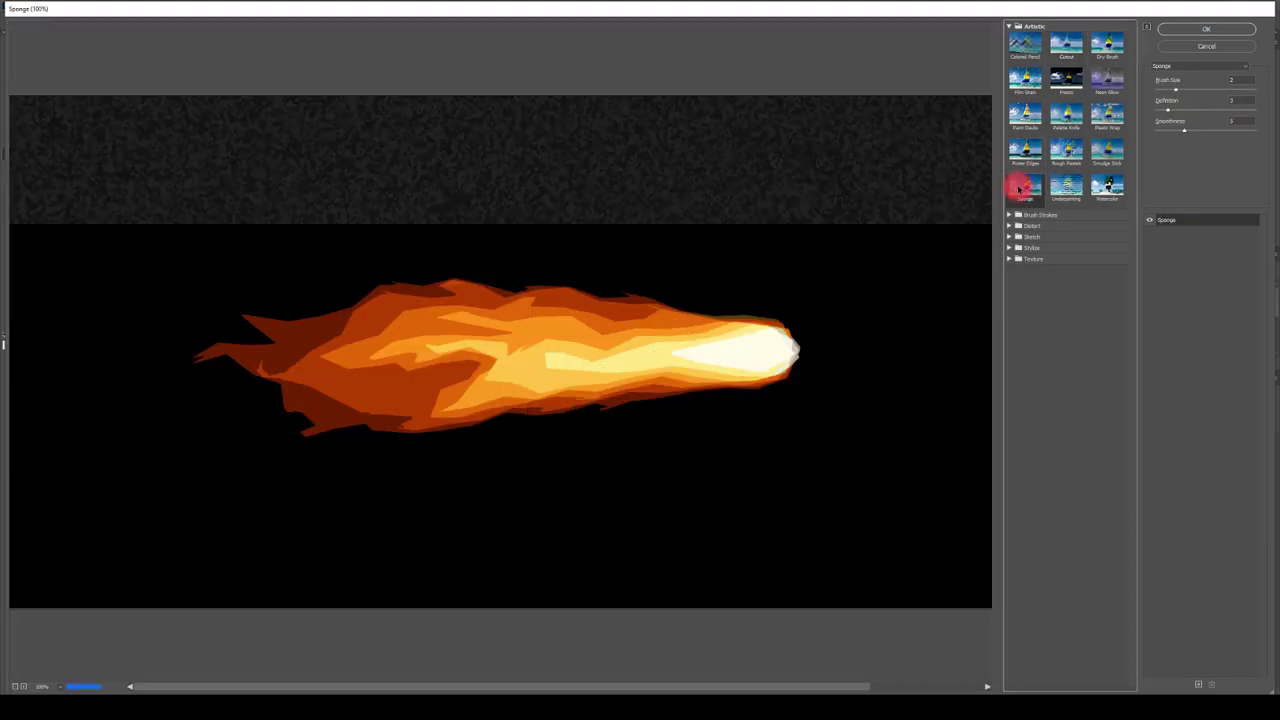
{"action": "left_click", "coordinate": [1023, 150]}
{"action": "left_click", "coordinate": [1023, 118]}
{"action": "left_click", "coordinate": [1023, 82]}
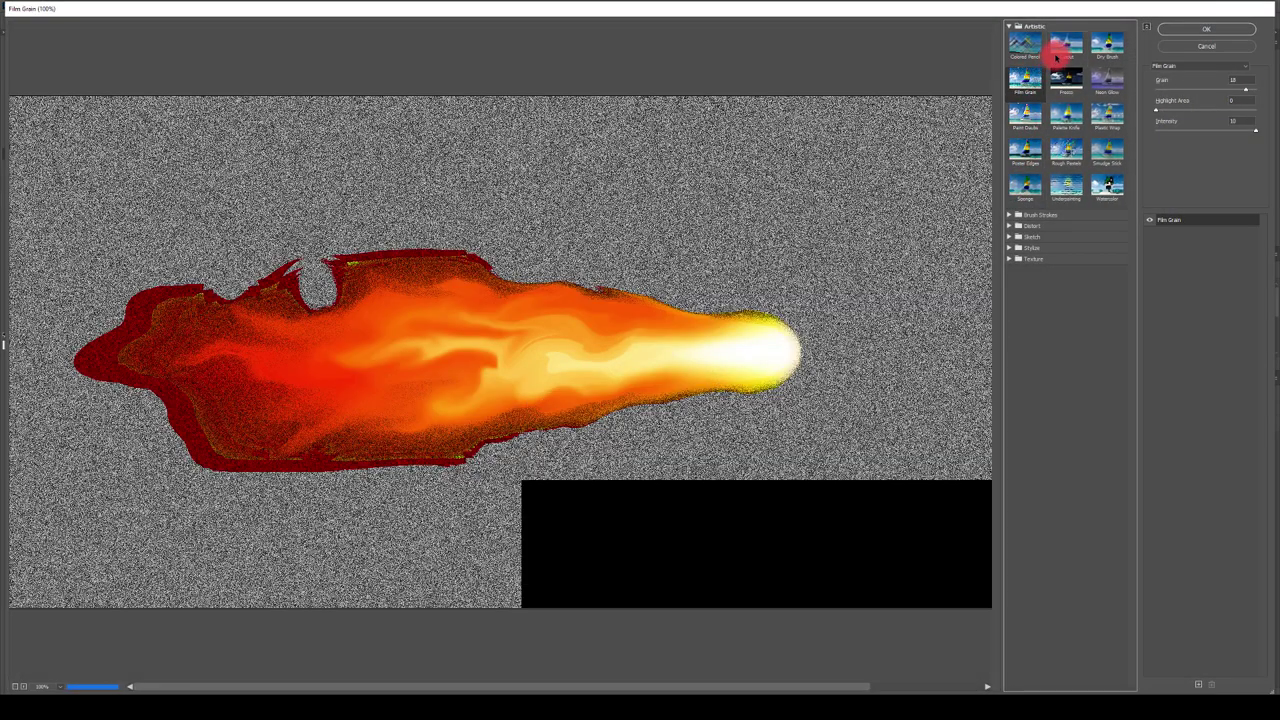
{"action": "left_click", "coordinate": [1064, 46]}
{"action": "left_click", "coordinate": [1104, 46]}
{"action": "left_click", "coordinate": [1104, 80]}
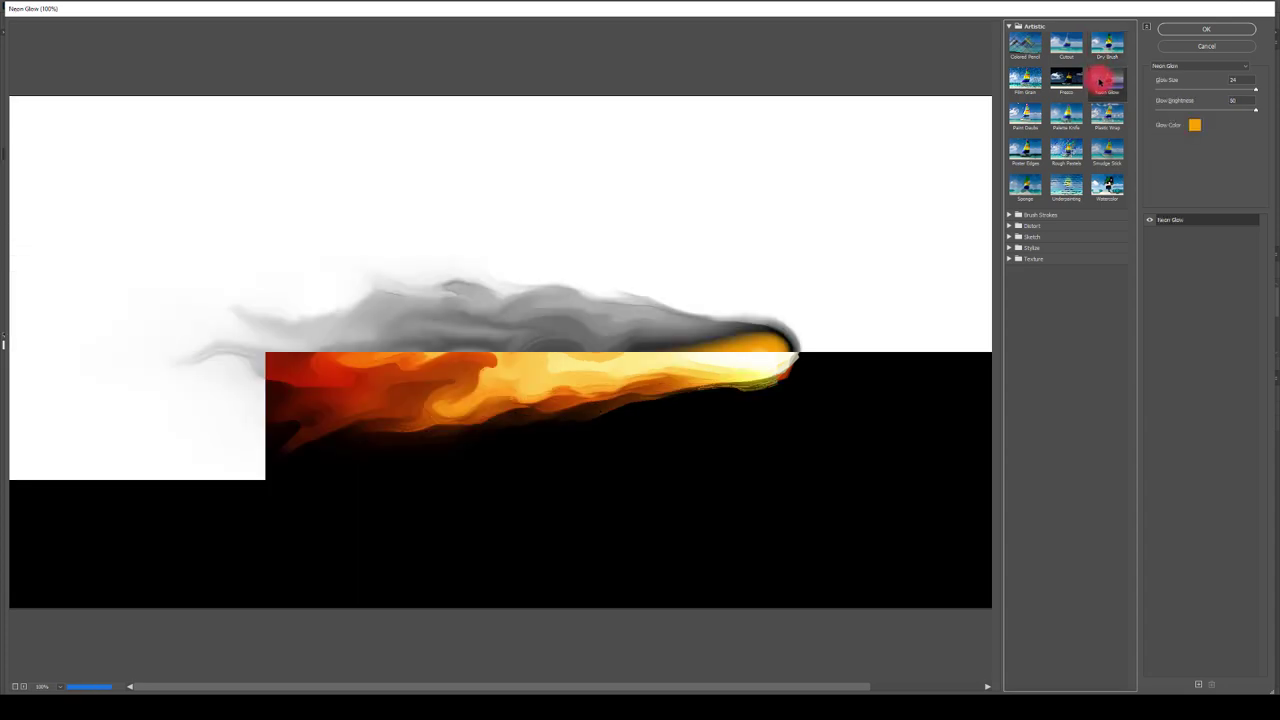
- Apply Dry Brush with brush size 10, brush detail 1 and texture 1, and brush it into parts of the flame through a black mask
{"action": "left_click", "coordinate": [1104, 46]}
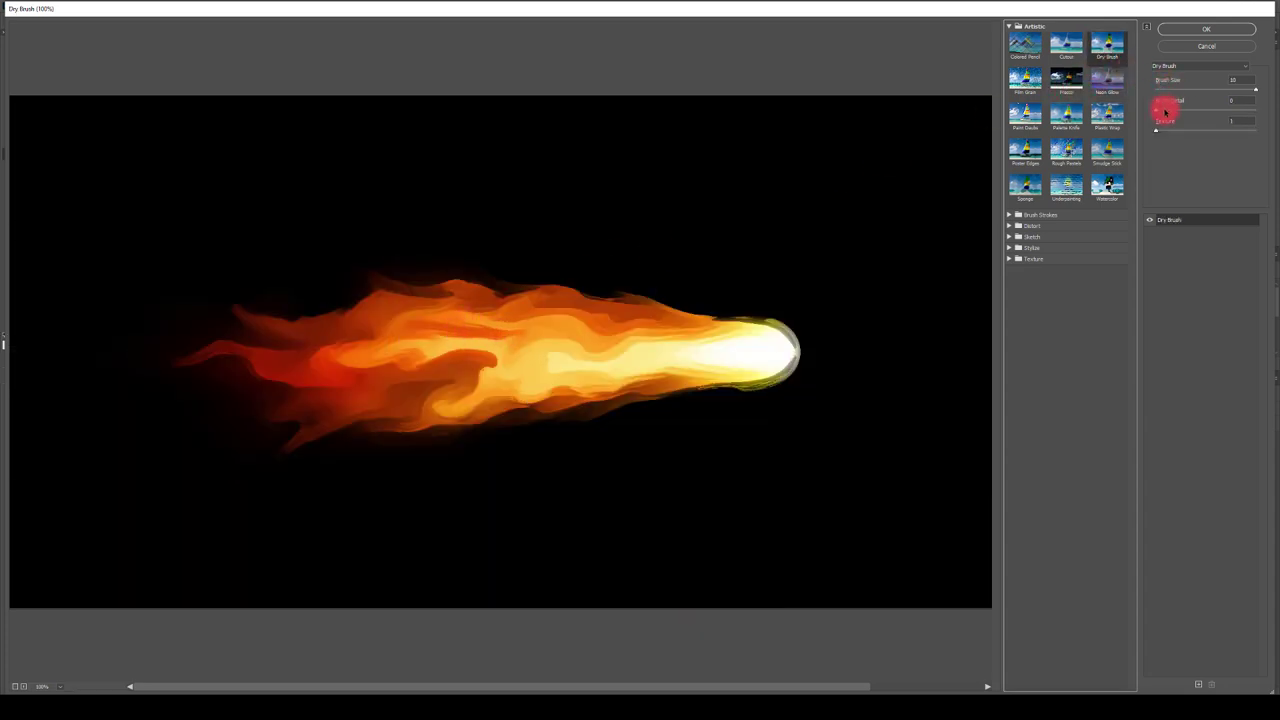
{"action": "left_click_drag", "start_coordinate": [1165, 112], "coordinate": [1213, 117]}
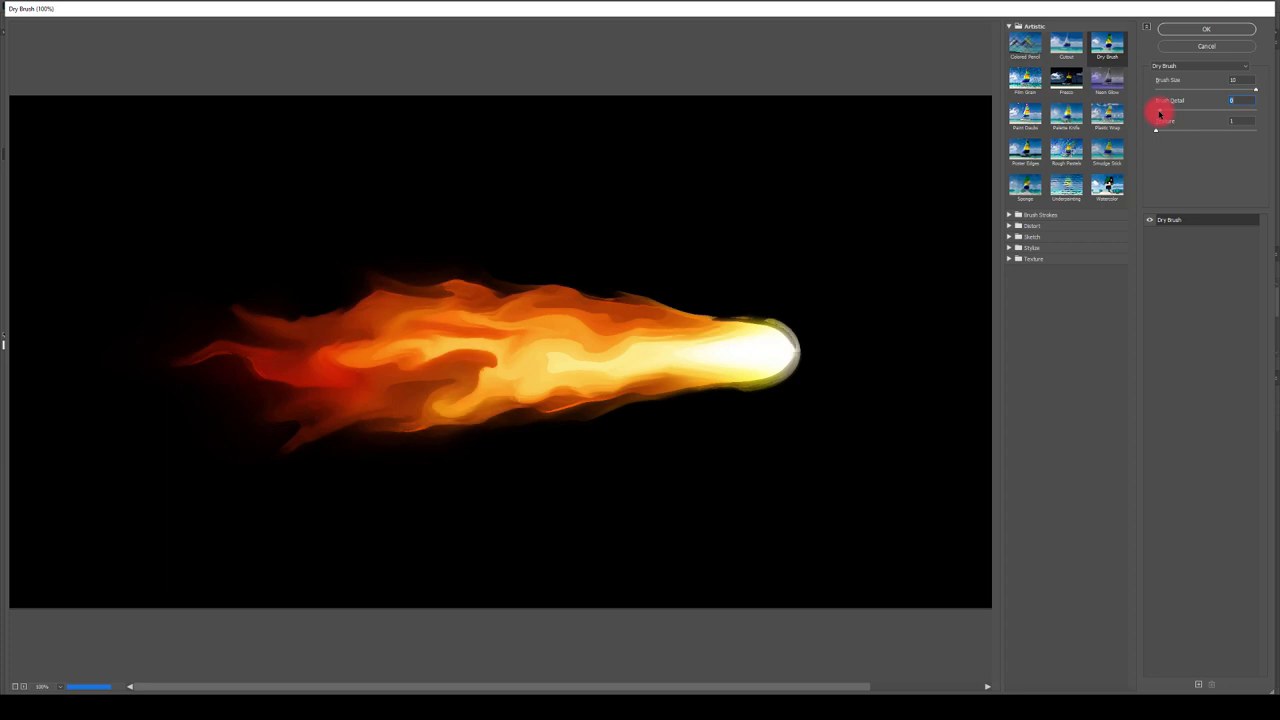
{"action": "left_click", "coordinate": [1200, 29]}
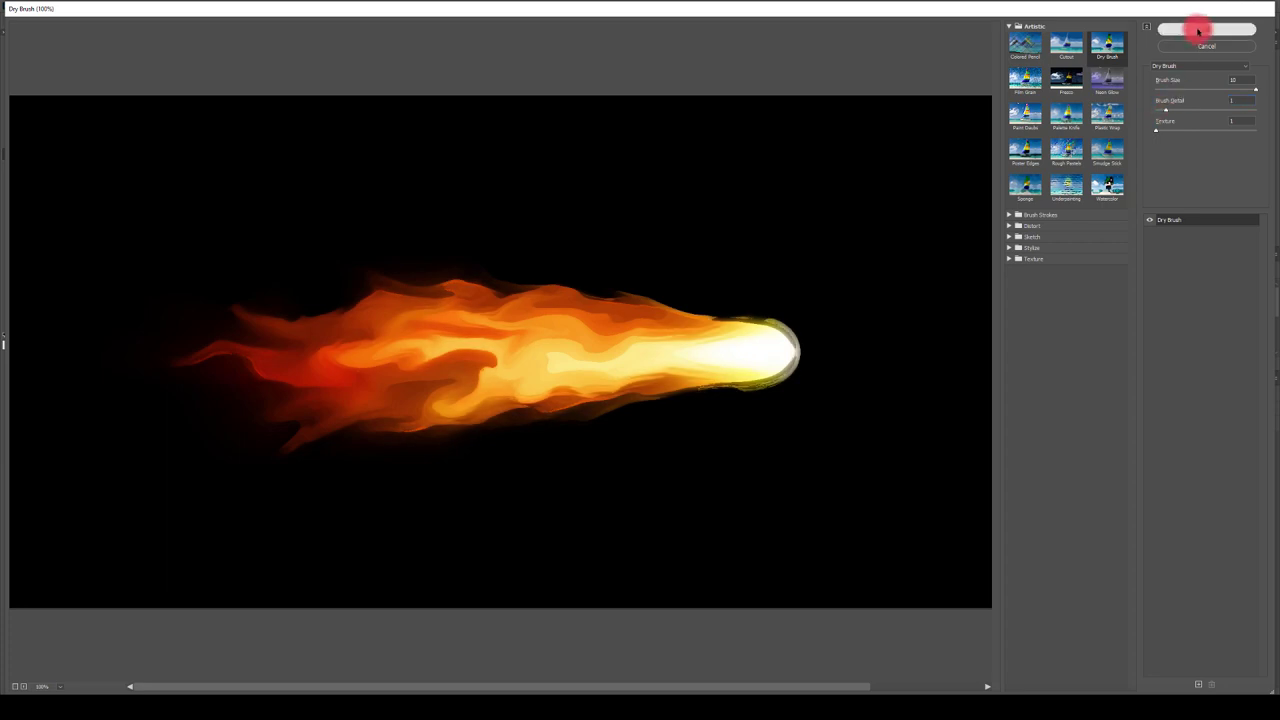
{"action": "left_click", "coordinate": [1208, 690], "text": "alt"}
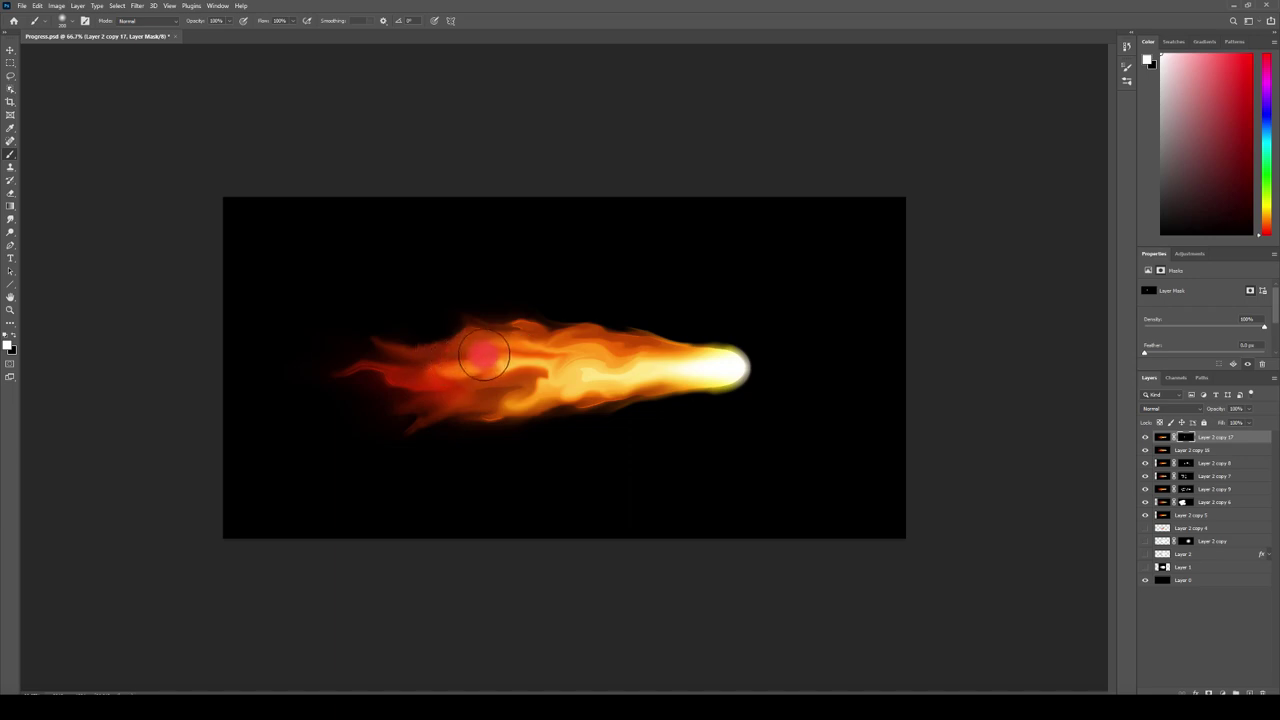
{"action": "mouse_move", "coordinate": [484, 355]}
{"action": "left_mouse_down"}
{"action": "mouse_move", "coordinate": [434, 411]}
{"action": "mouse_move", "coordinate": [657, 380]}
{"action": "mouse_move", "coordinate": [682, 350]}
{"action": "mouse_move", "coordinate": [669, 374]}
{"action": "mouse_move", "coordinate": [694, 409]}
{"action": "mouse_move", "coordinate": [686, 397]}
{"action": "mouse_move", "coordinate": [652, 410]}
{"action": "mouse_move", "coordinate": [637, 531]}
{"action": "mouse_move", "coordinate": [551, 323]}
{"action": "mouse_move", "coordinate": [889, 511]}
{"action": "mouse_move", "coordinate": [919, 452]}
{"action": "mouse_move", "coordinate": [769, 354]}
{"action": "mouse_move", "coordinate": [1124, 466]}
{"action": "left_mouse_up"}
- Duplicate all layers from Layer 0 up to the masked Dry Brush layer and merge the duplicates into a single top flame layer
{"action": "left_click", "coordinate": [1221, 582], "text": "shift"}
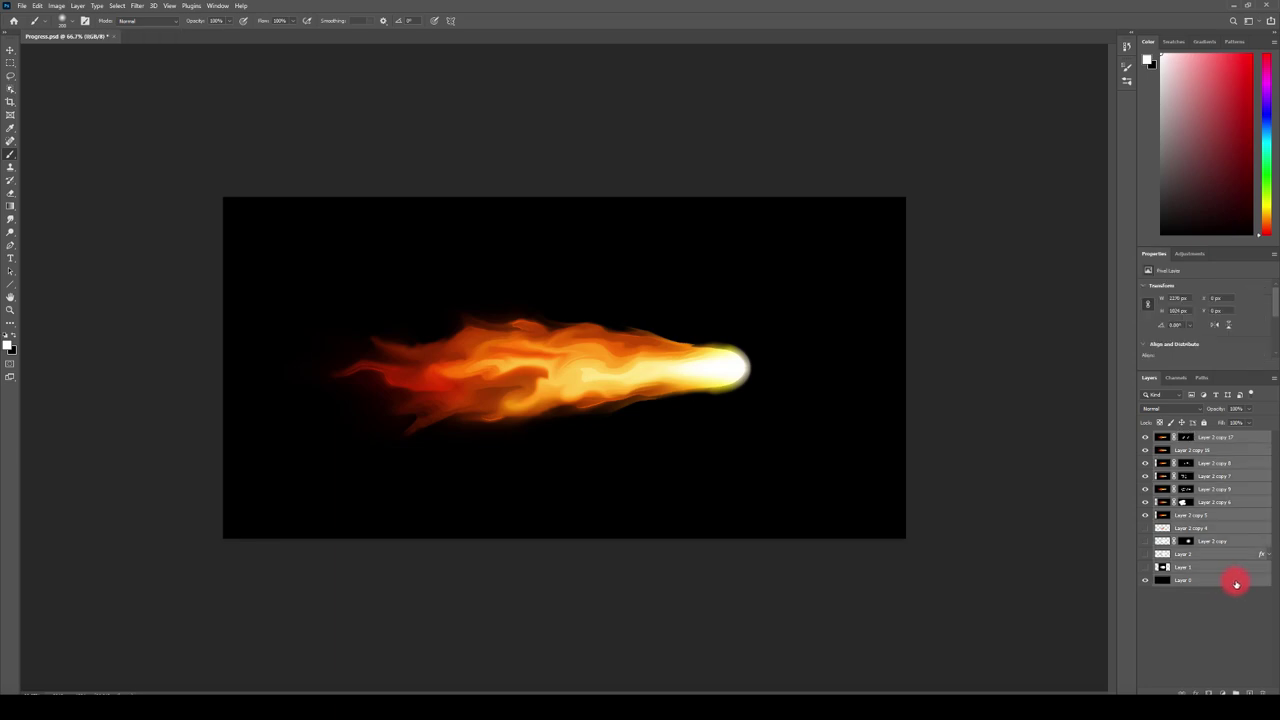
{"action": "key", "text": "ctrl+j"}
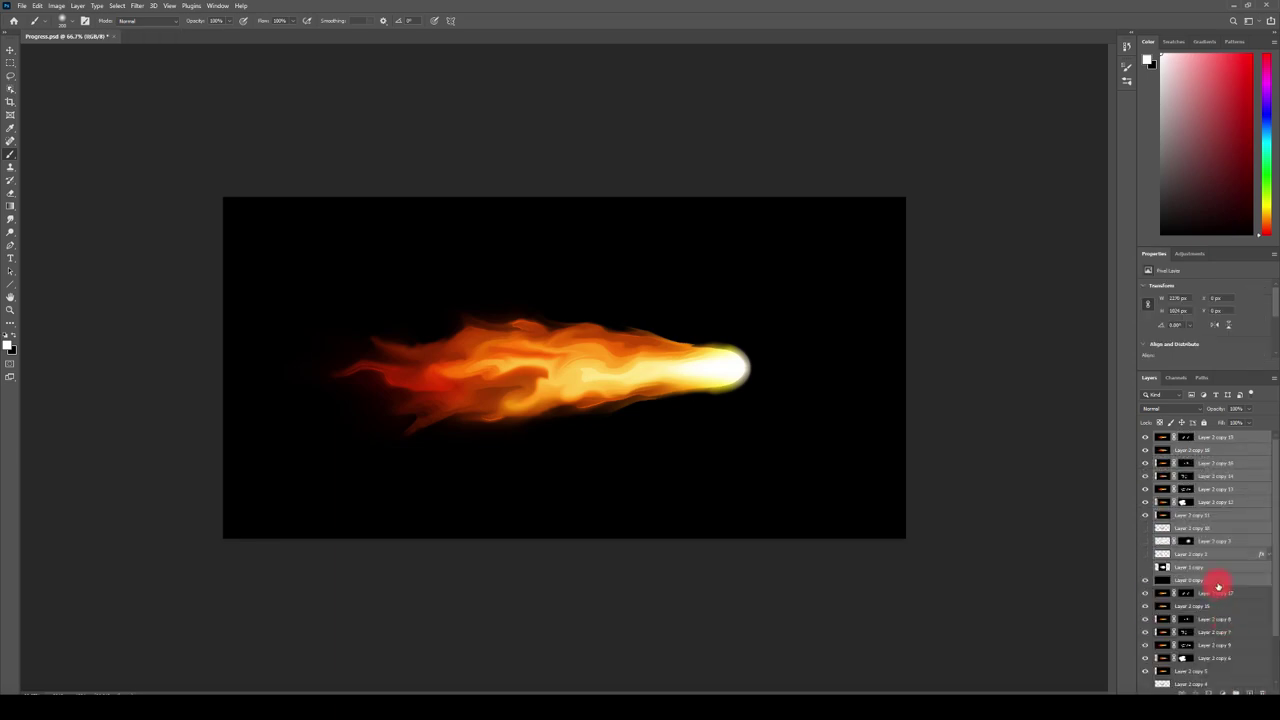
{"action": "right_click", "coordinate": [1218, 585]}
{"action": "left_click", "coordinate": [1168, 440]}
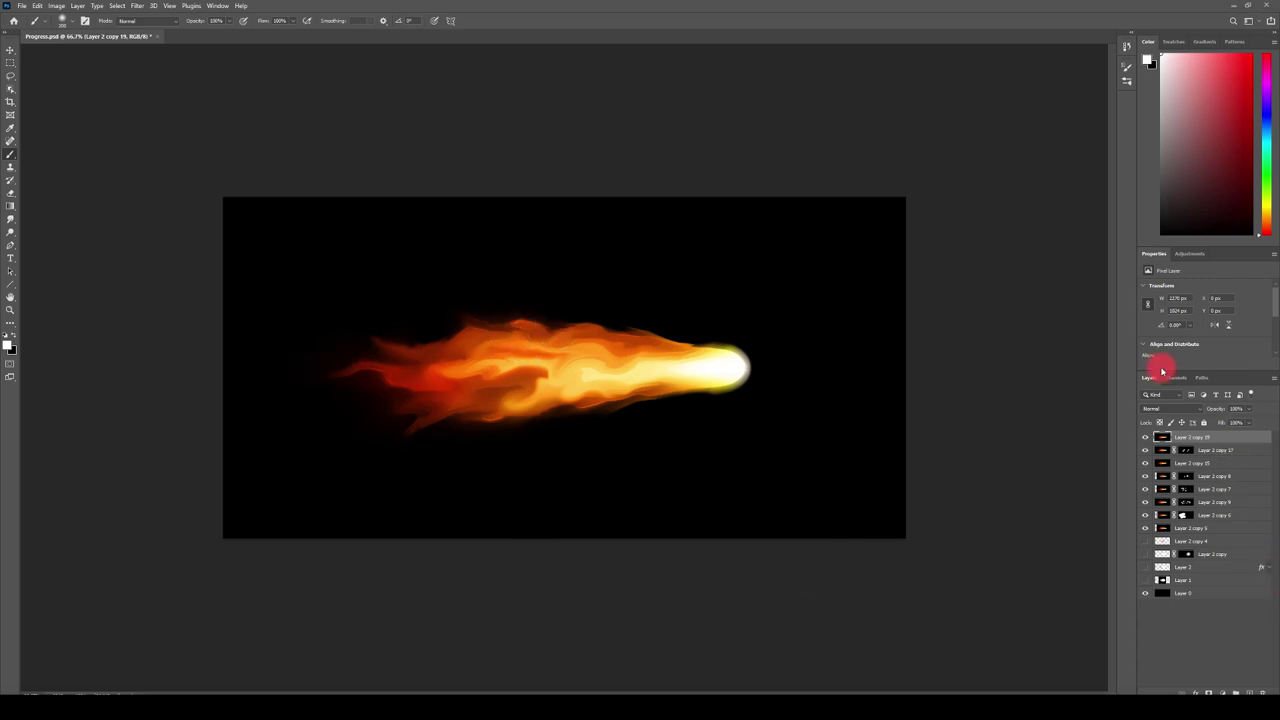
- Add an empty layer above the merged flame and set up a round brush with 100% hardness and very wide spacing
{"action": "left_click", "coordinate": [1249, 691]}
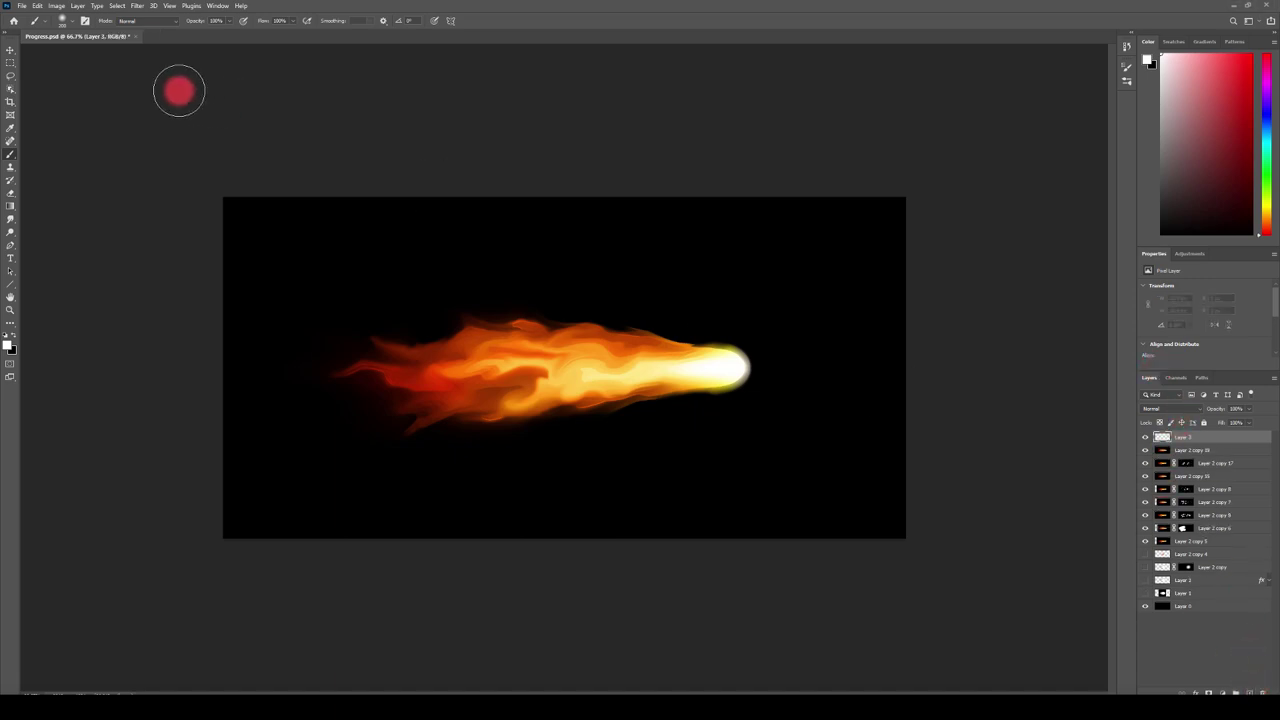
{"action": "left_click", "coordinate": [62, 20]}
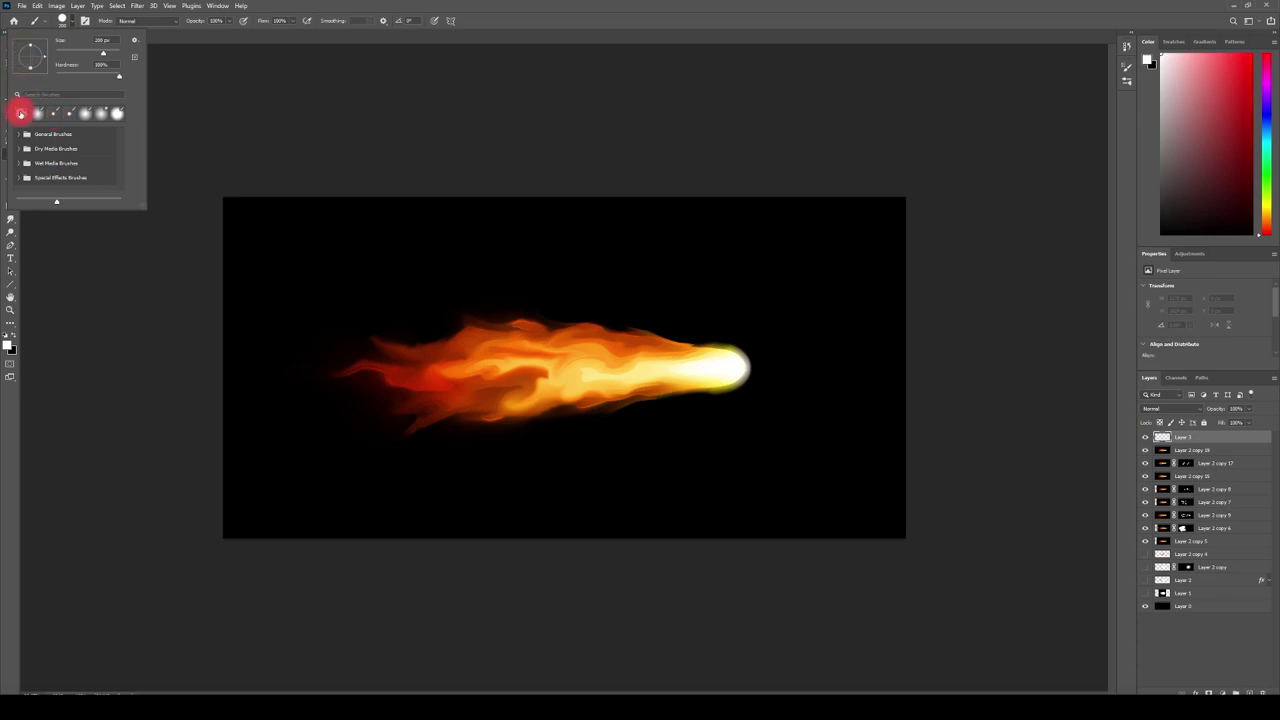
{"action": "left_click", "coordinate": [83, 21]}
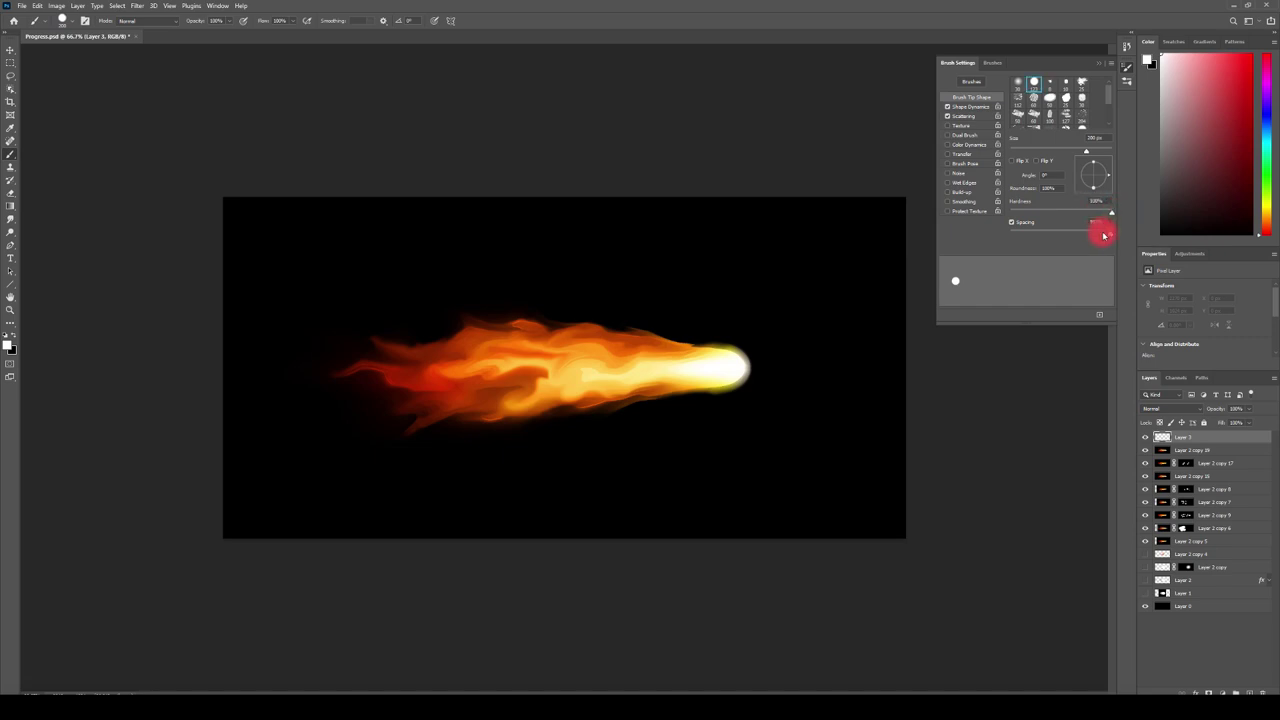
{"action": "mouse_move", "coordinate": [1104, 235]}
{"action": "left_mouse_down"}
{"action": "mouse_move", "coordinate": [1008, 232]}
{"action": "mouse_move", "coordinate": [1101, 235]}
{"action": "left_mouse_up"}
- Raise the brush's size jitter in Shape Dynamics and its scatter in Scattering to nearly their maximum
{"action": "left_click", "coordinate": [965, 107]}
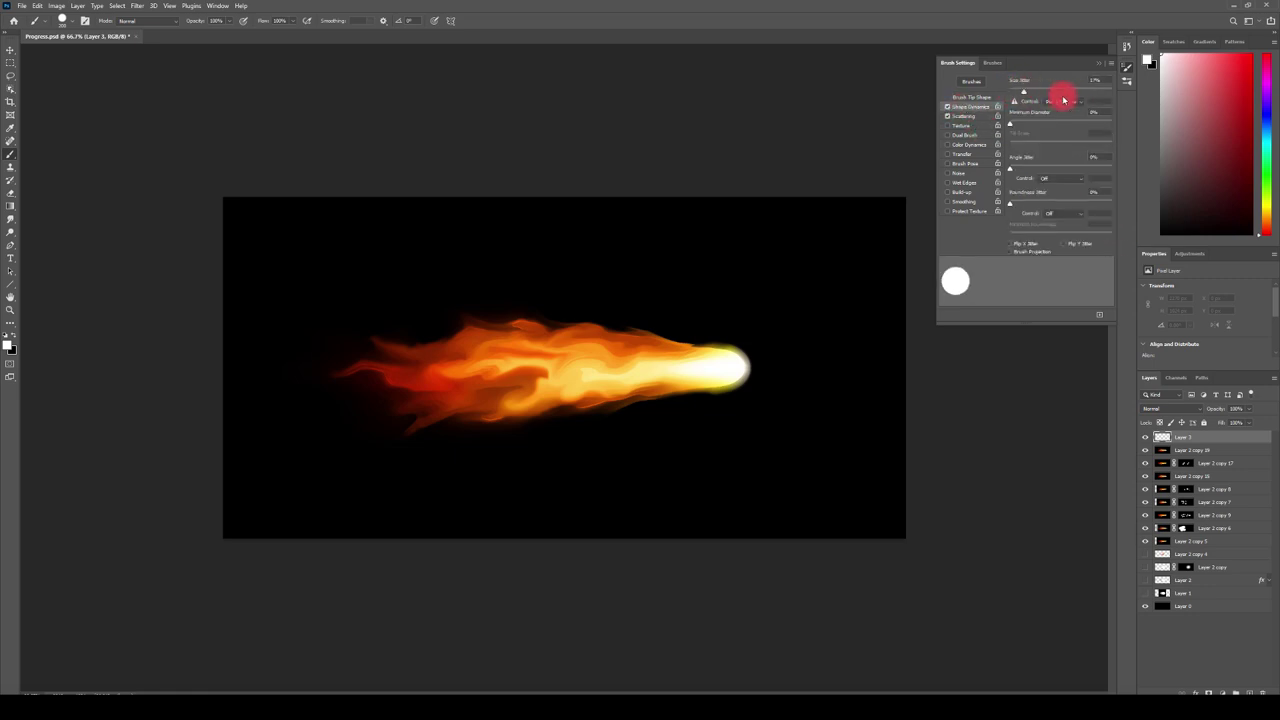
{"action": "left_click_drag", "start_coordinate": [1070, 100], "coordinate": [1105, 99]}
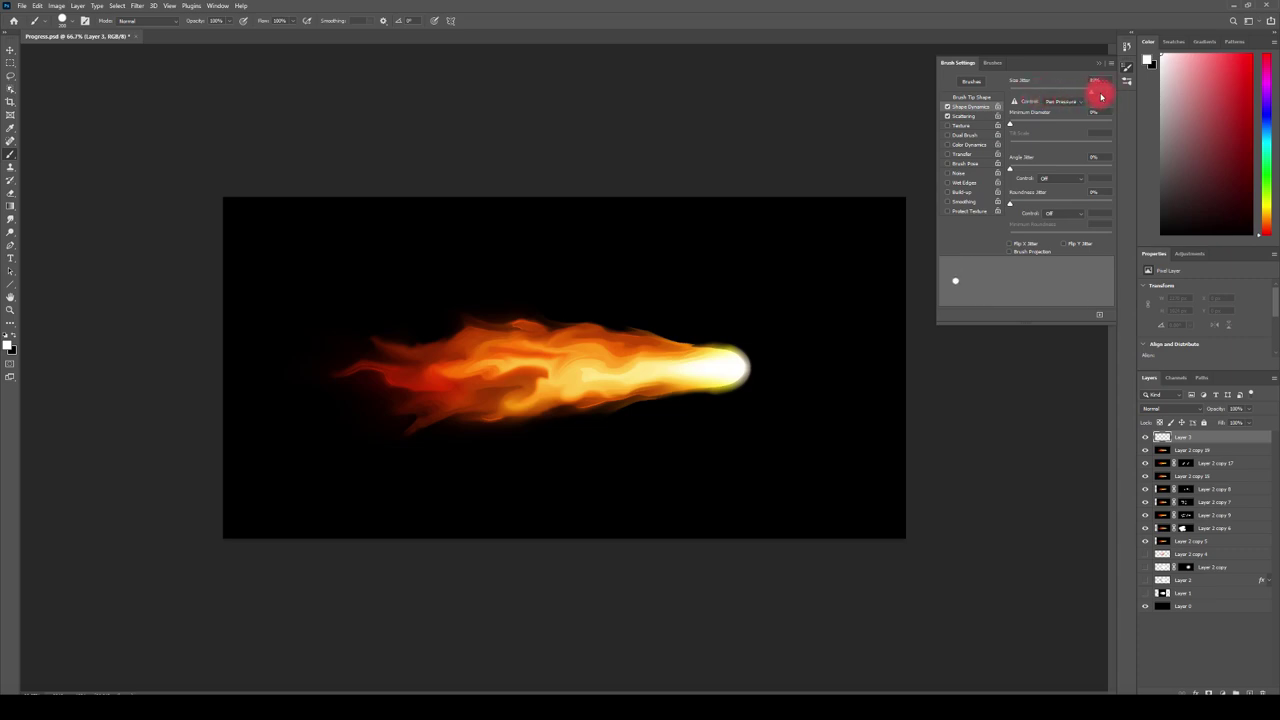
{"action": "left_click", "coordinate": [975, 117]}
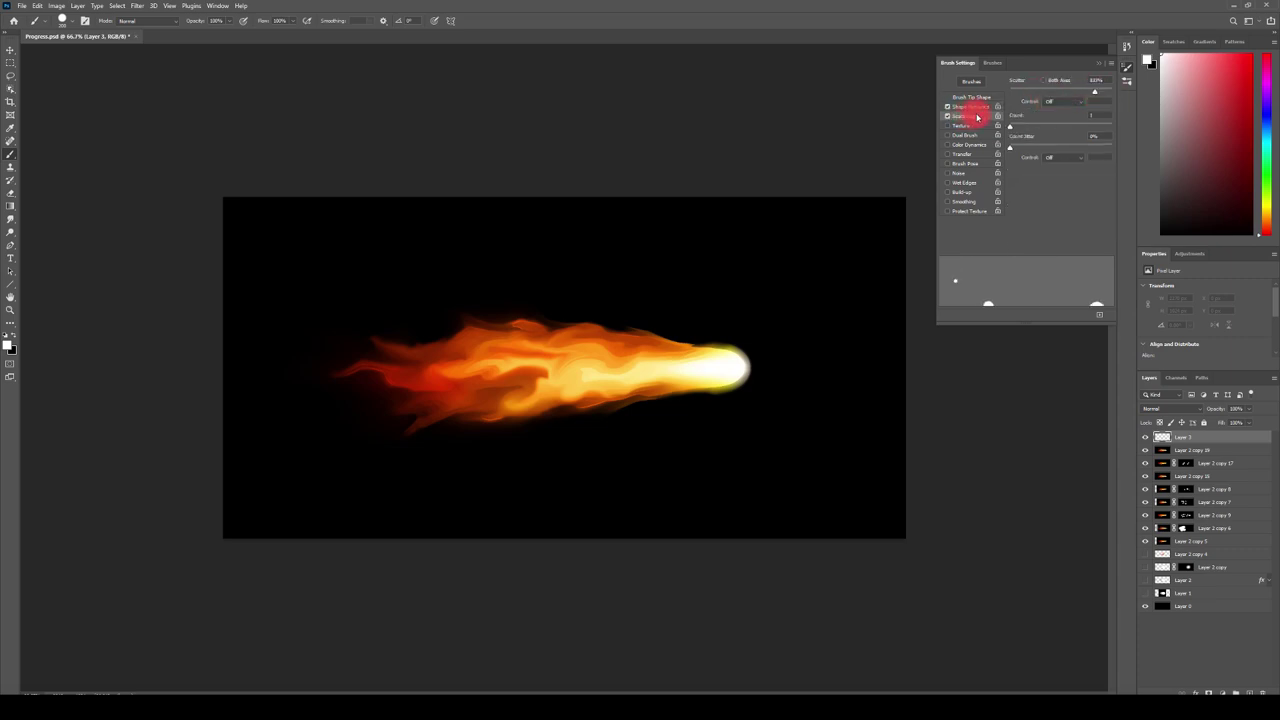
{"action": "mouse_move", "coordinate": [1065, 93]}
{"action": "left_mouse_down"}
{"action": "mouse_move", "coordinate": [1014, 94]}
{"action": "mouse_move", "coordinate": [1109, 97]}
{"action": "left_mouse_up"}
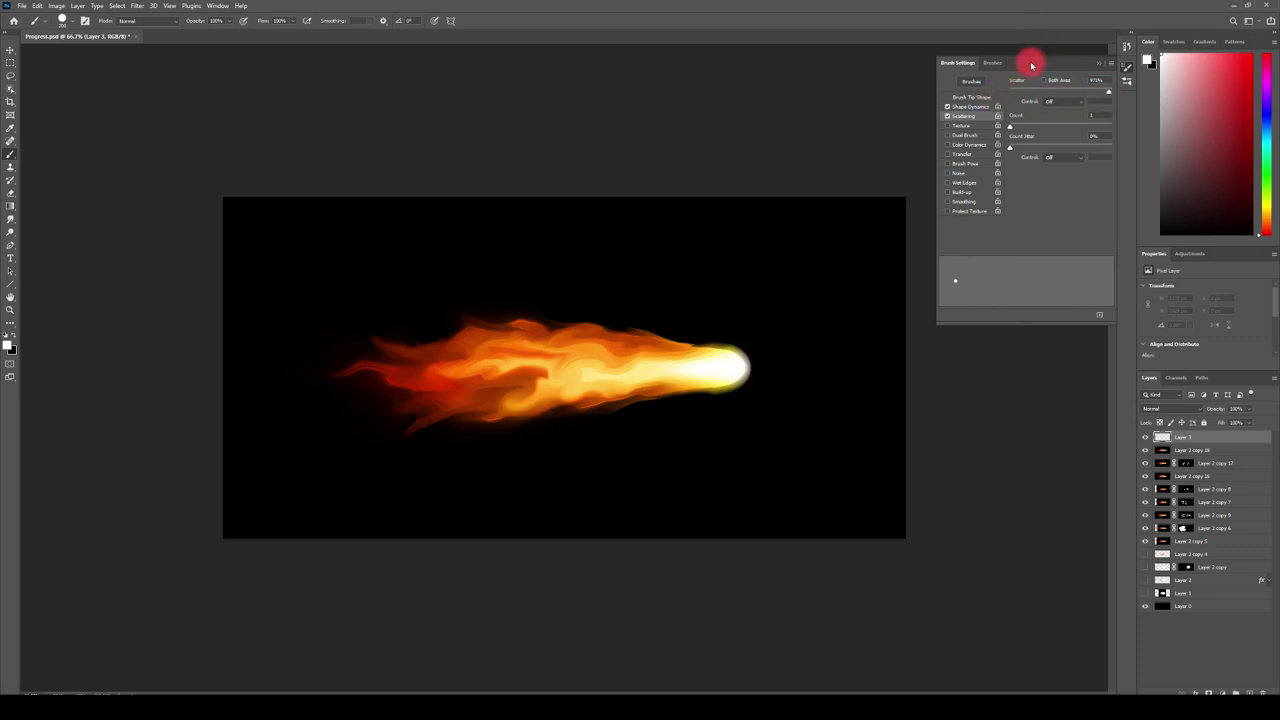
{"action": "left_click", "coordinate": [1099, 62]}
- Test white spark dabs and strokes on and above the flame with progressively smaller brush sizes, undoing each attempt
{"action": "left_click", "coordinate": [694, 357]}
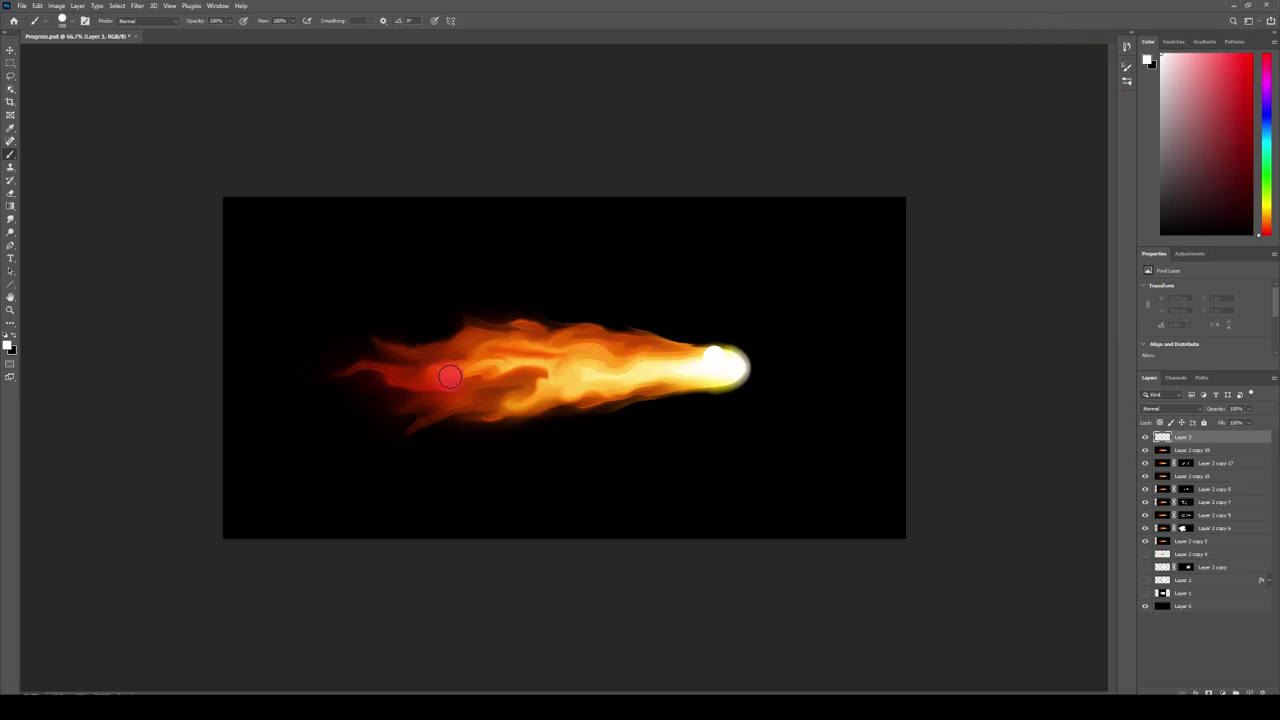
{"action": "left_click", "coordinate": [443, 371]}
{"action": "left_click", "coordinate": [641, 268]}
{"action": "key", "text": "ctrl+z"}
{"action": "key", "text": "ctrl+z"}
{"action": "key", "text": "ctrl+z"}
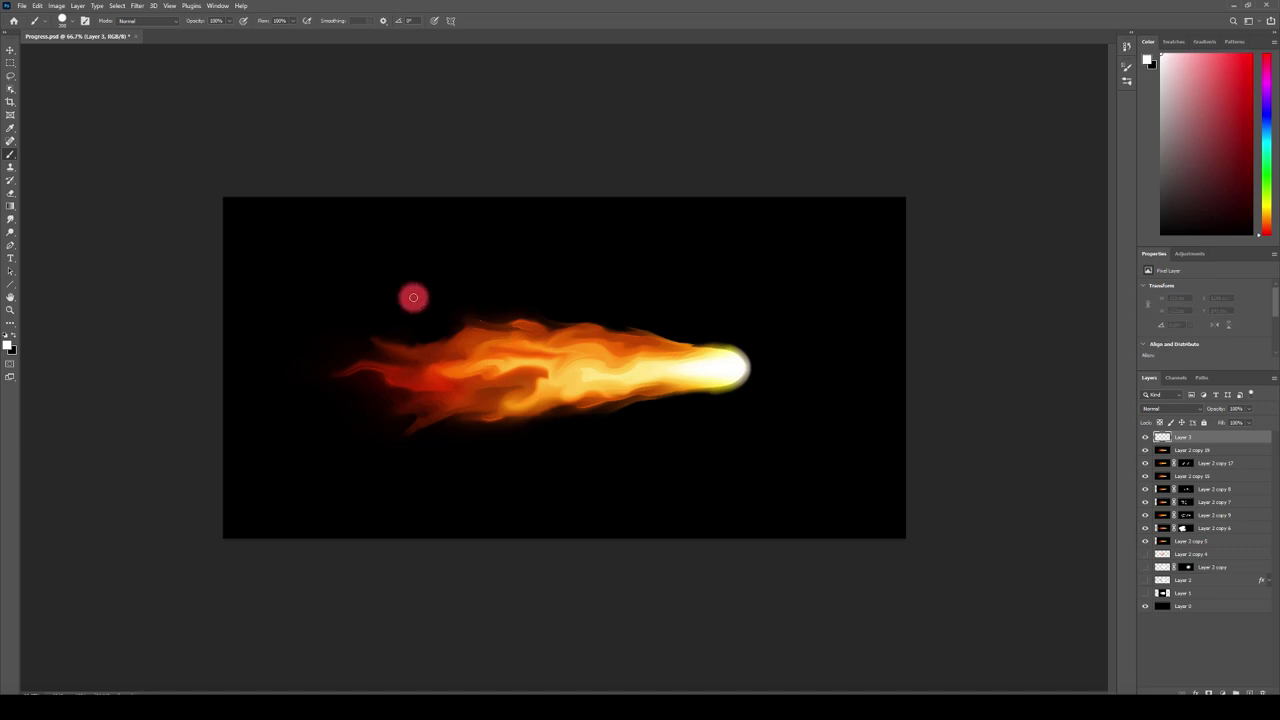
{"action": "left_click", "coordinate": [640, 269]}
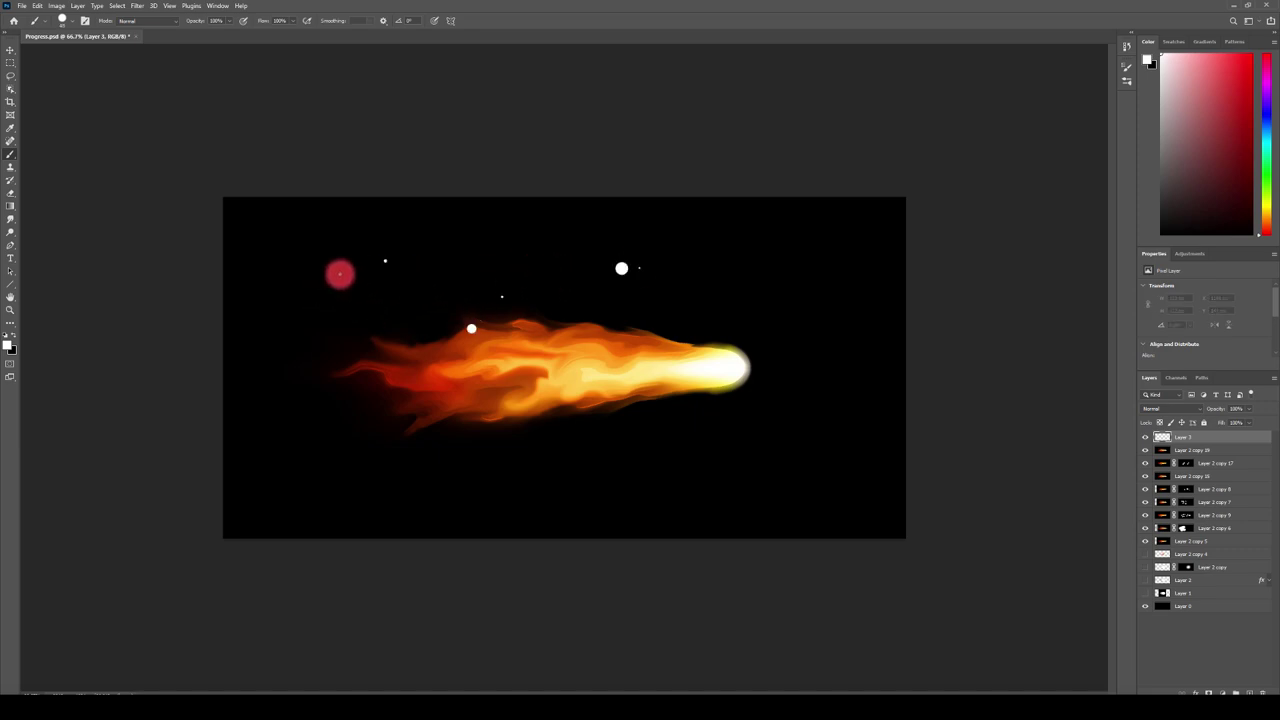
{"action": "key", "text": "ctrl+z"}
{"action": "left_click_drag", "start_coordinate": [611, 251], "coordinate": [289, 263]}
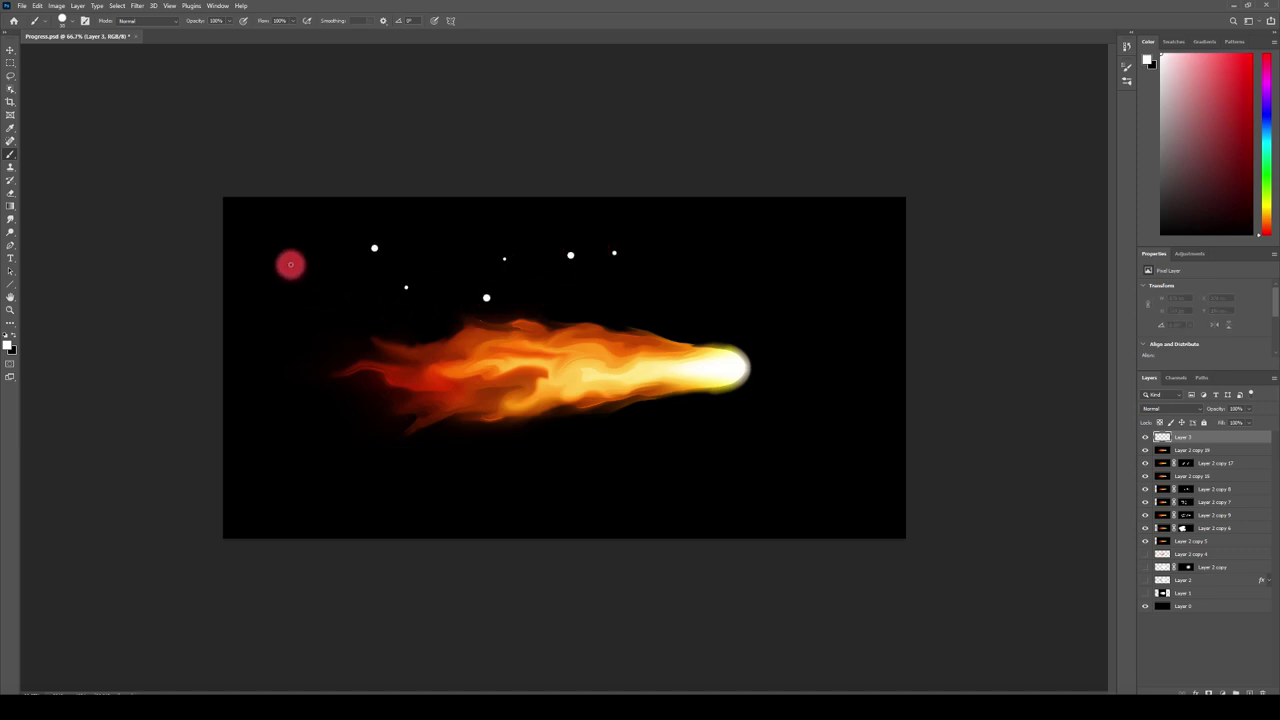
{"action": "key", "text": "ctrl+z"}
{"action": "left_click_drag", "start_coordinate": [613, 252], "coordinate": [308, 288]}
{"action": "key", "text": "ctrl+z"}
{"action": "mouse_move", "coordinate": [594, 251]}
{"action": "left_mouse_down"}
{"action": "mouse_move", "coordinate": [444, 289]}
{"action": "mouse_move", "coordinate": [320, 271]}
{"action": "left_mouse_up"}
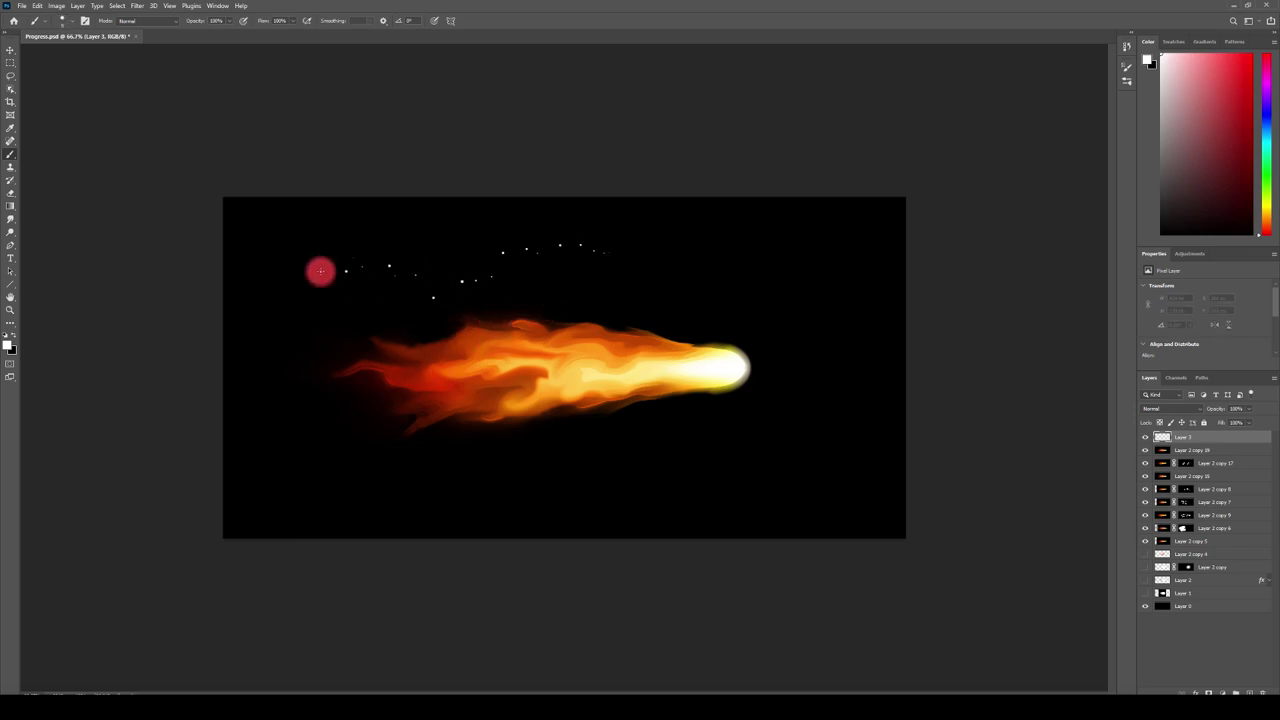
- Paint three scattered trails of tiny white sparks from the middle of the flame back past its tail
{"action": "mouse_move", "coordinate": [461, 343]}
{"action": "left_mouse_down"}
{"action": "mouse_move", "coordinate": [336, 370]}
{"action": "mouse_move", "coordinate": [277, 357]}
{"action": "left_mouse_up"}
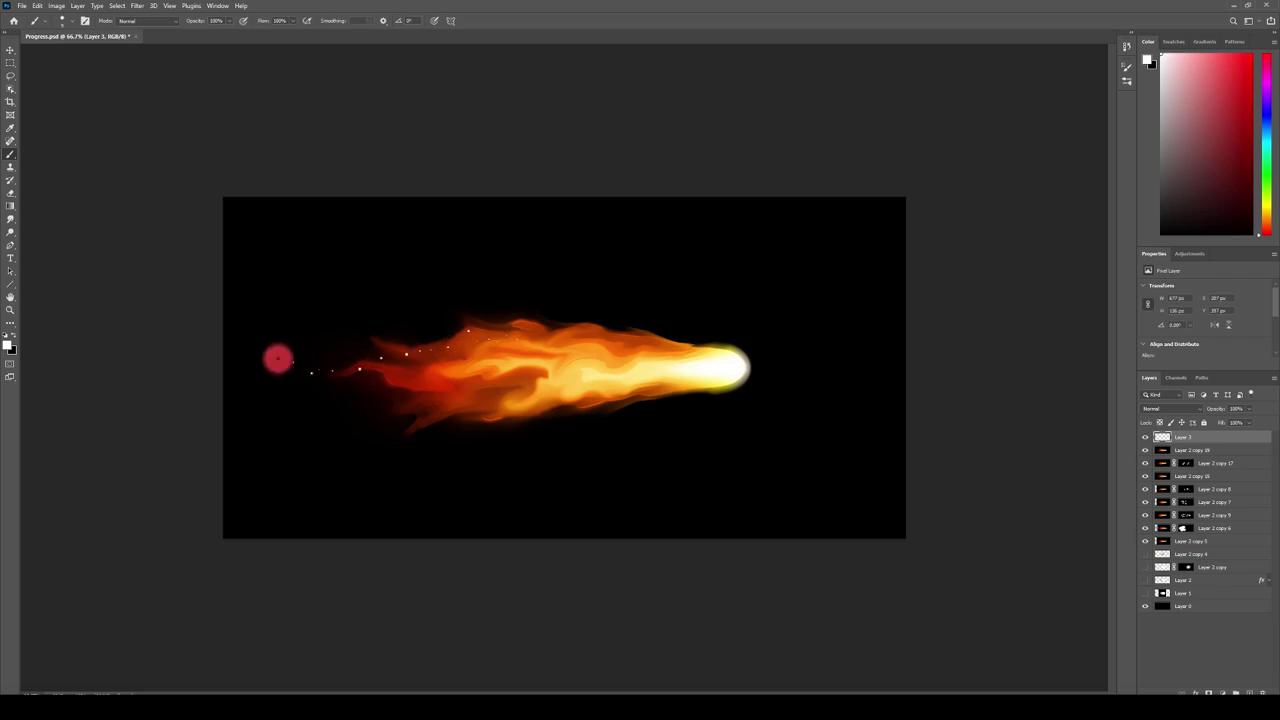
{"action": "left_click_drag", "start_coordinate": [463, 376], "coordinate": [249, 383]}
{"action": "left_click_drag", "start_coordinate": [487, 401], "coordinate": [243, 403]}
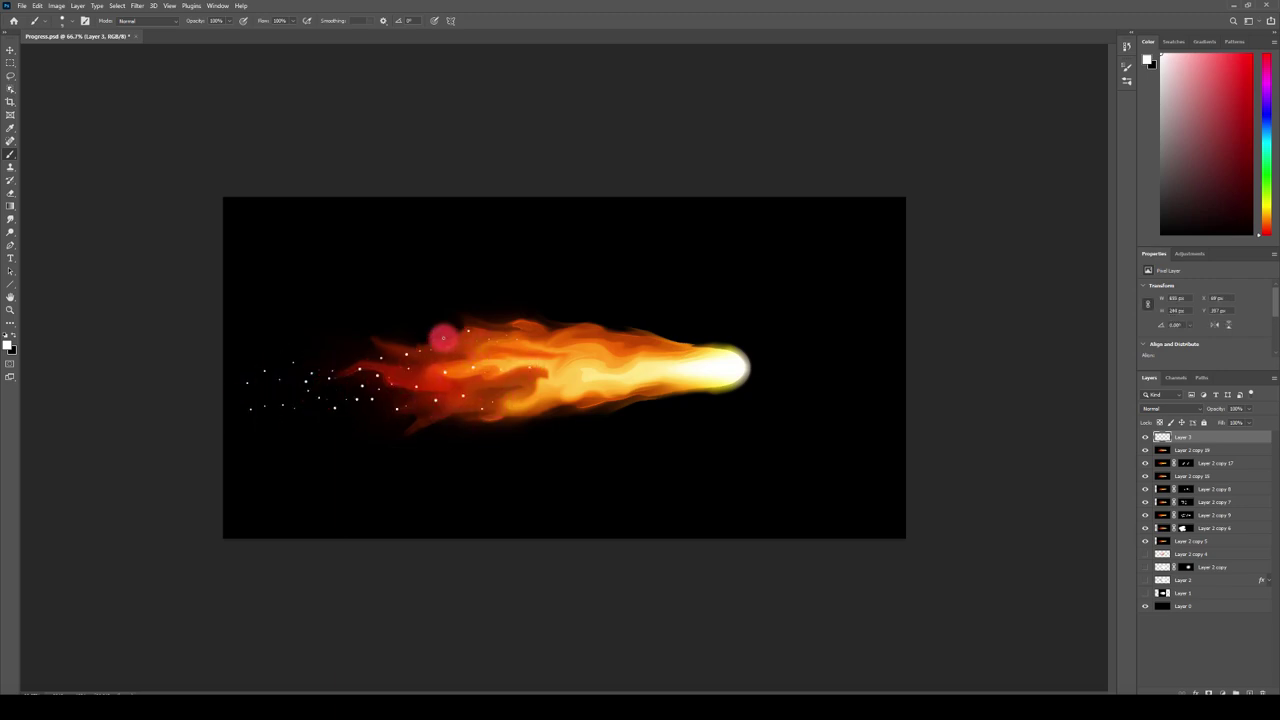
- Paint more scattered white sparks along the flame's edges and apply a red Outer Glow to the spark layer
{"action": "left_click_drag", "start_coordinate": [554, 411], "coordinate": [368, 436]}
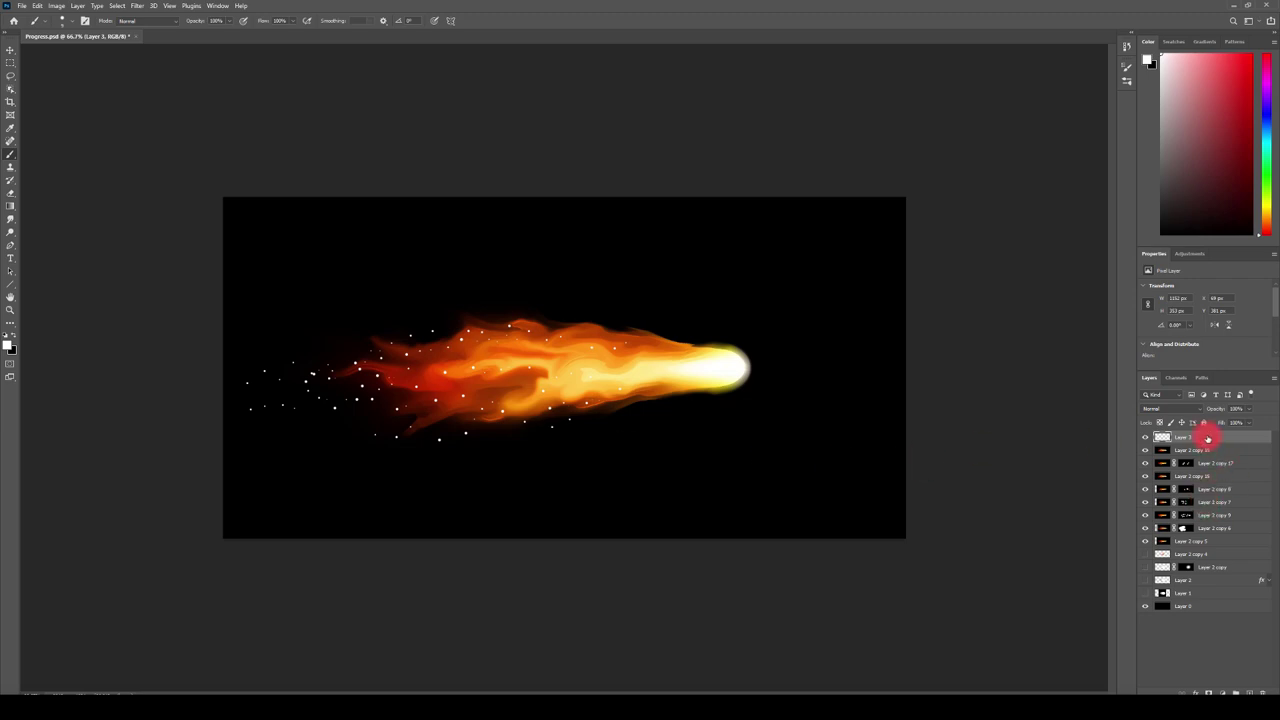
{"action": "right_click", "coordinate": [1207, 438]}
{"action": "left_click", "coordinate": [1183, 26]}
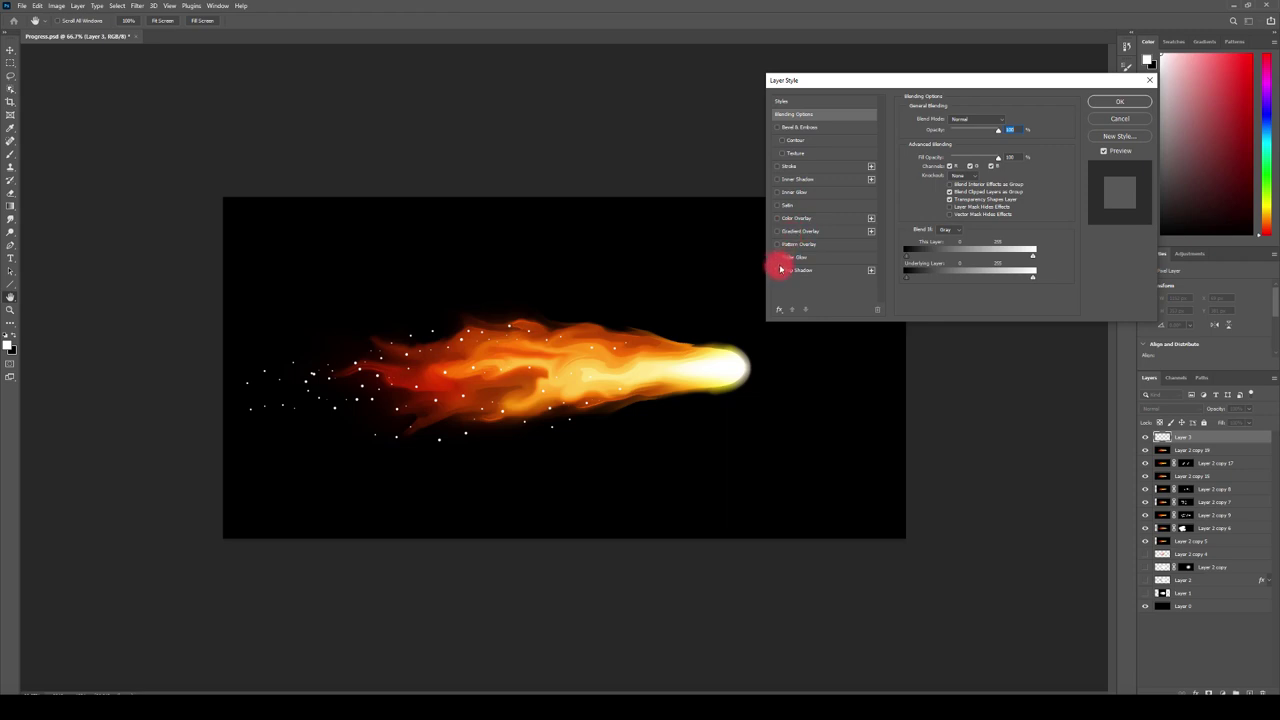
{"action": "left_click", "coordinate": [778, 260]}
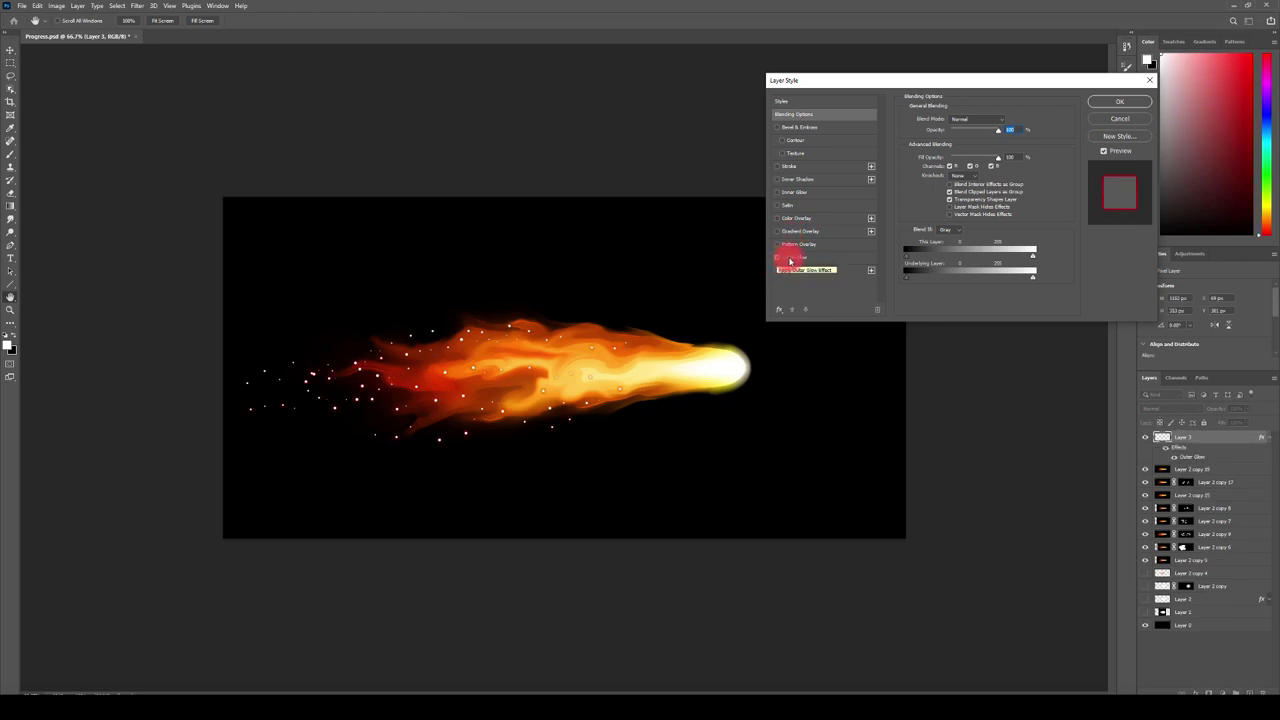
{"action": "left_click", "coordinate": [792, 258]}
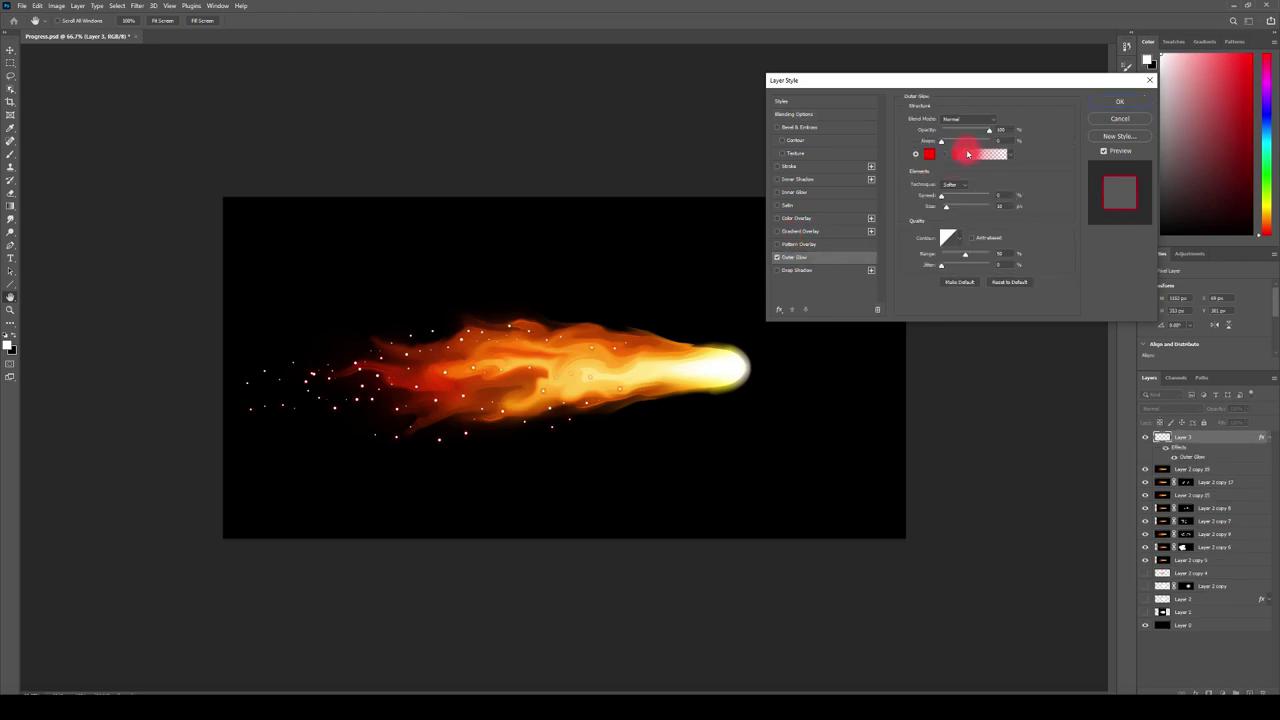
{"action": "left_click", "coordinate": [947, 207]}
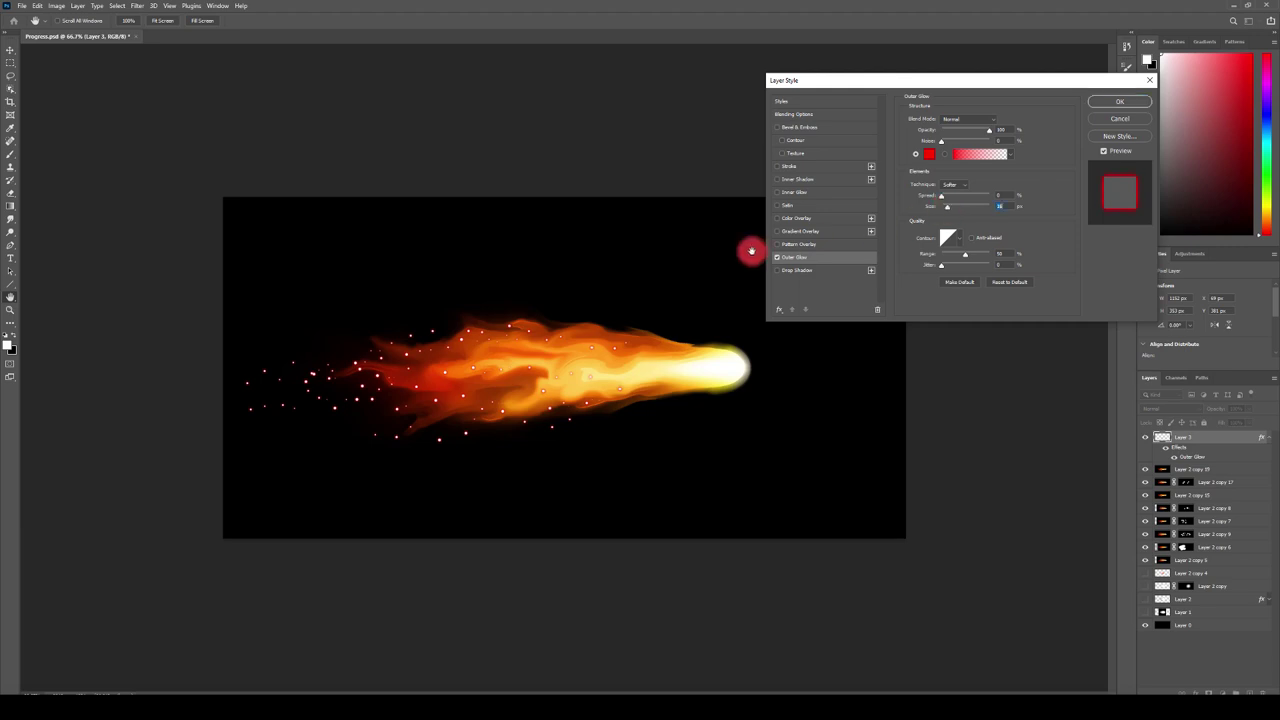
- Add a yellow Inner Glow to the spark layer and rasterize its layer style
{"action": "left_click", "coordinate": [780, 193]}
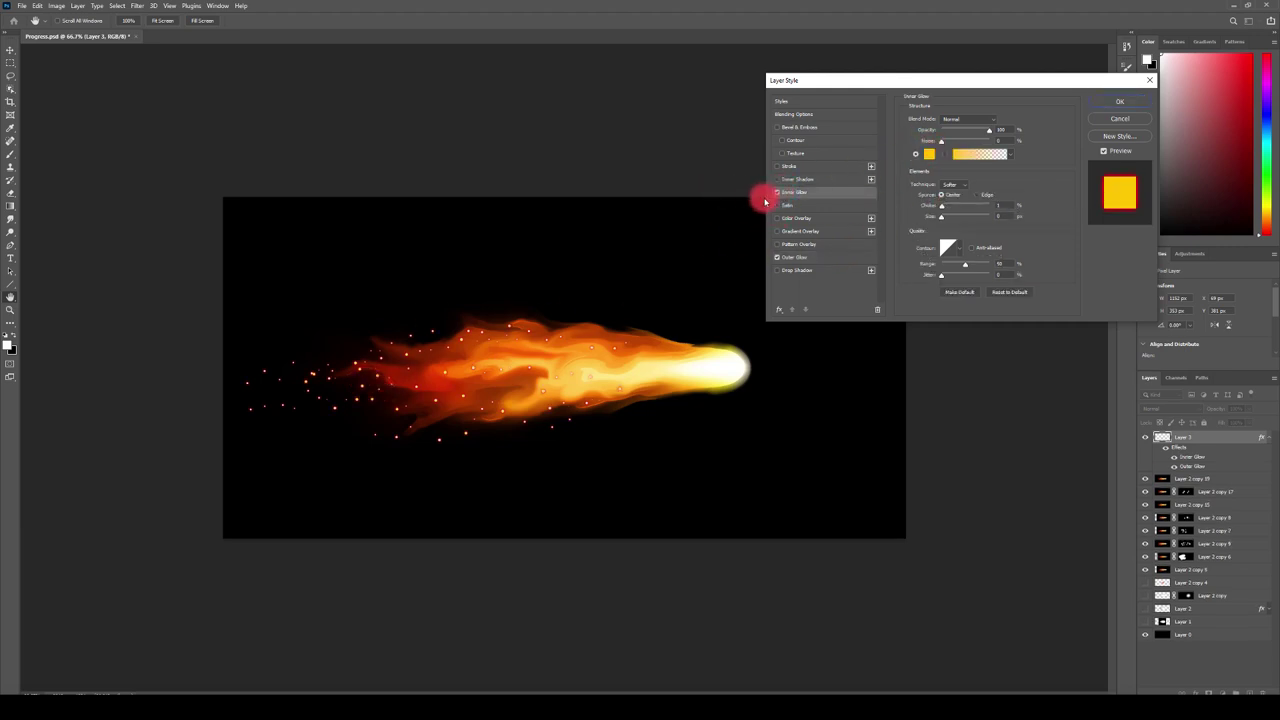
{"action": "left_click", "coordinate": [1109, 103]}
{"action": "right_click", "coordinate": [1211, 437]}
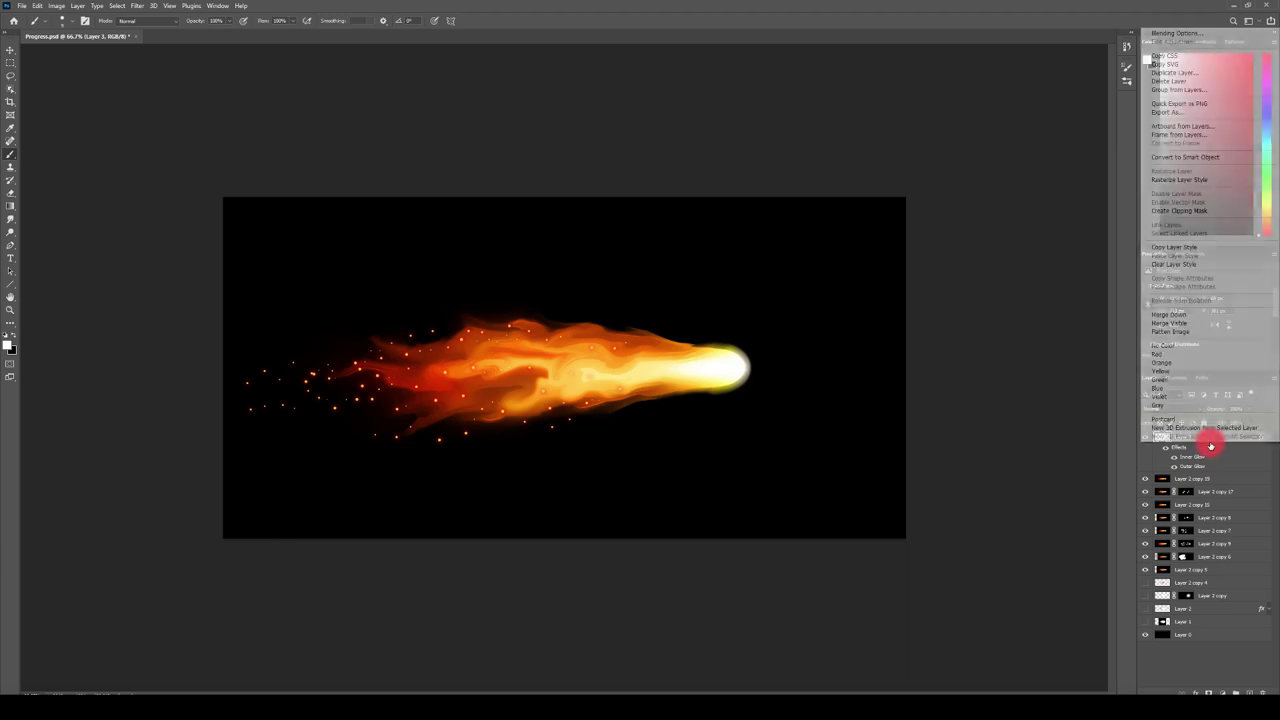
{"action": "left_click", "coordinate": [1176, 181]}
{"action": "left_click", "coordinate": [211, 33]}
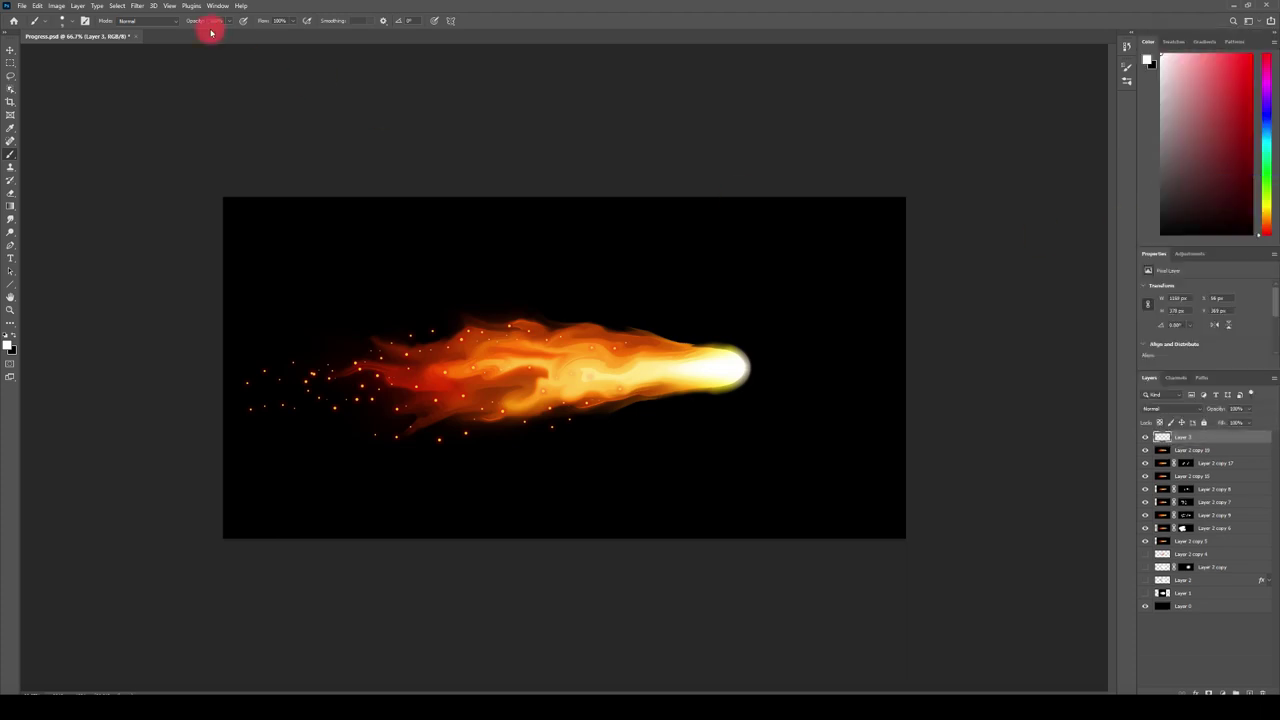
{"action": "left_click", "coordinate": [145, 8]}
{"action": "left_click", "coordinate": [143, 72]}
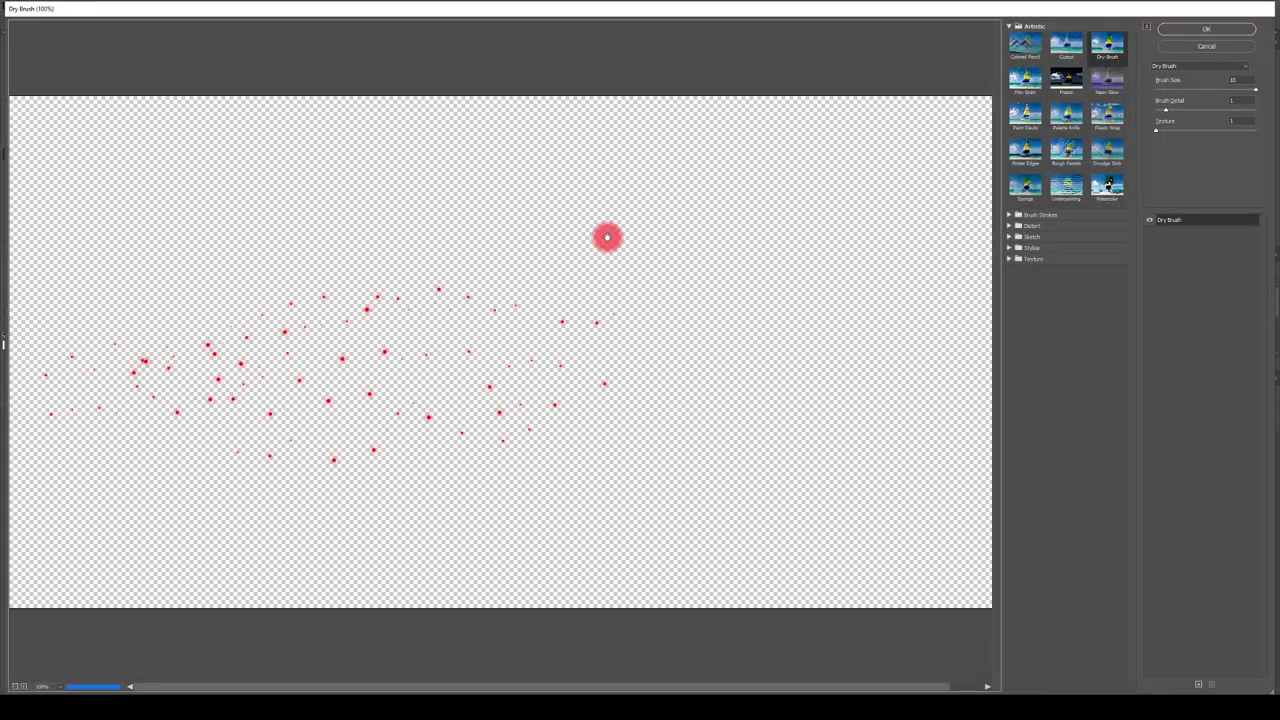
{"action": "left_click", "coordinate": [1180, 47]}
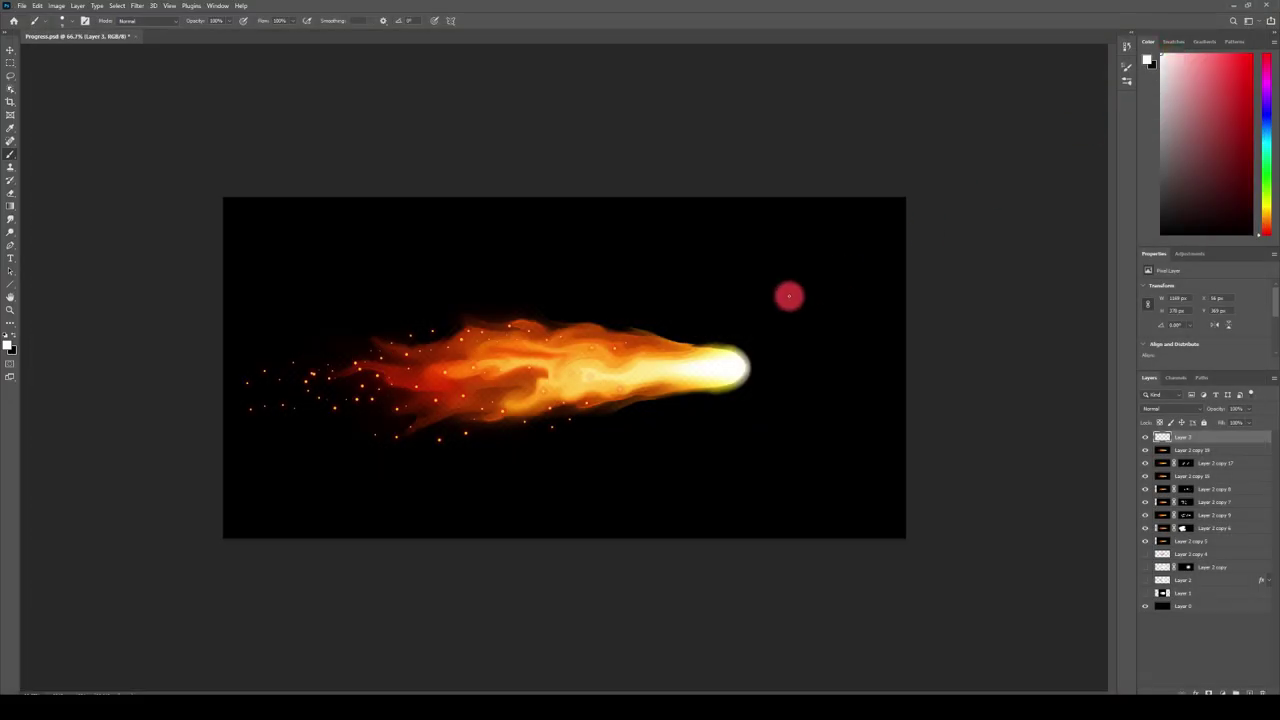
- Create a black-filled layer beneath the spark layer and merge the two
{"action": "left_click", "coordinate": [1251, 692]}
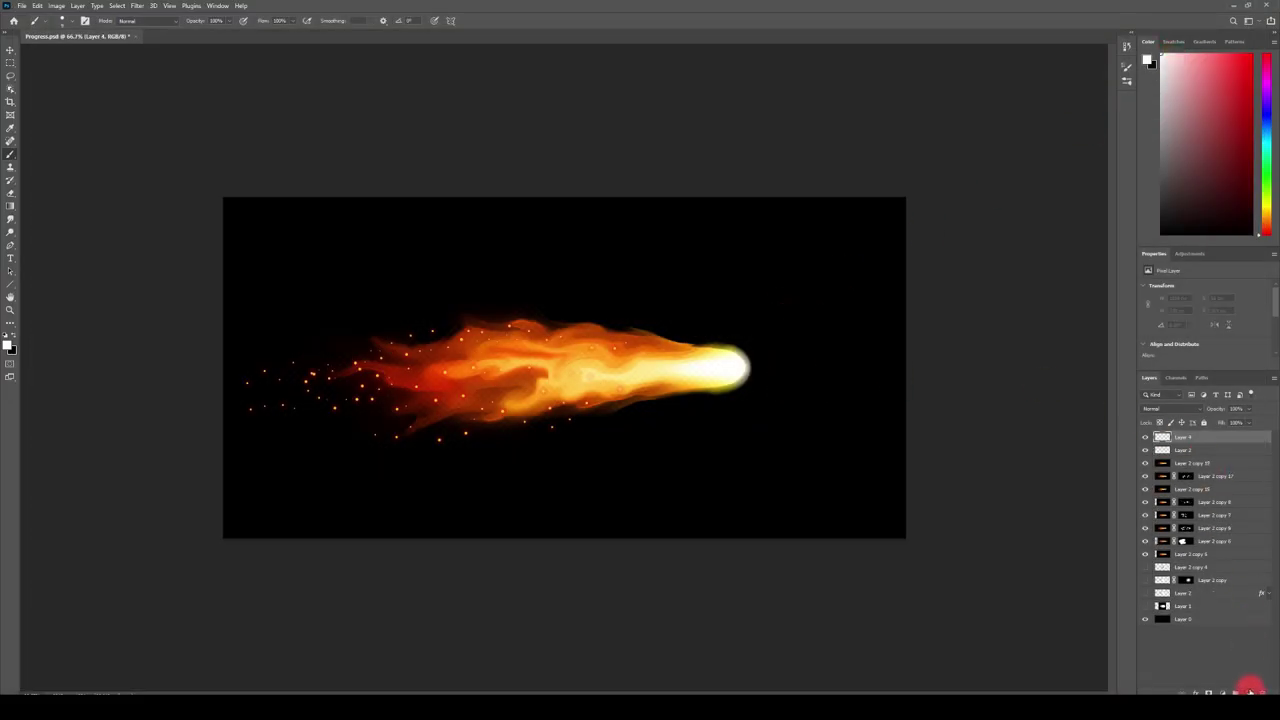
{"action": "key", "text": "ctrl+BackSpace"}
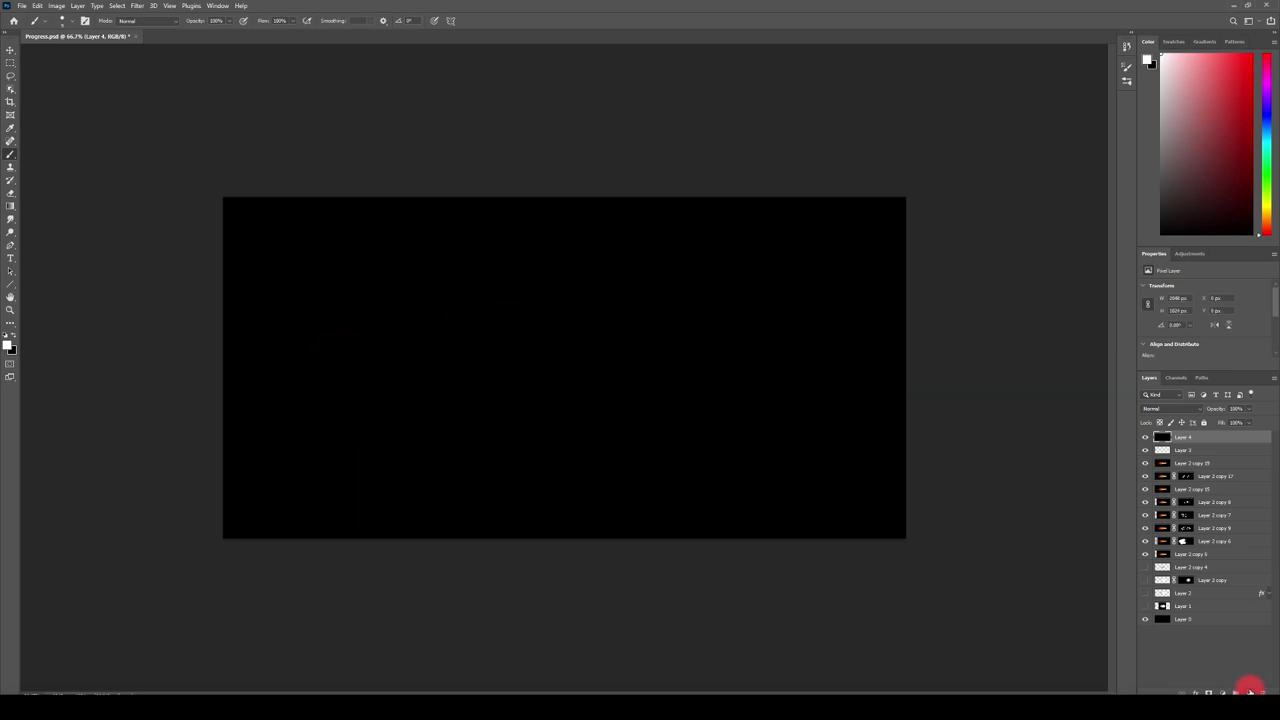
{"action": "left_click_drag", "start_coordinate": [1185, 442], "coordinate": [1191, 447]}
{"action": "right_click", "coordinate": [1190, 449]}
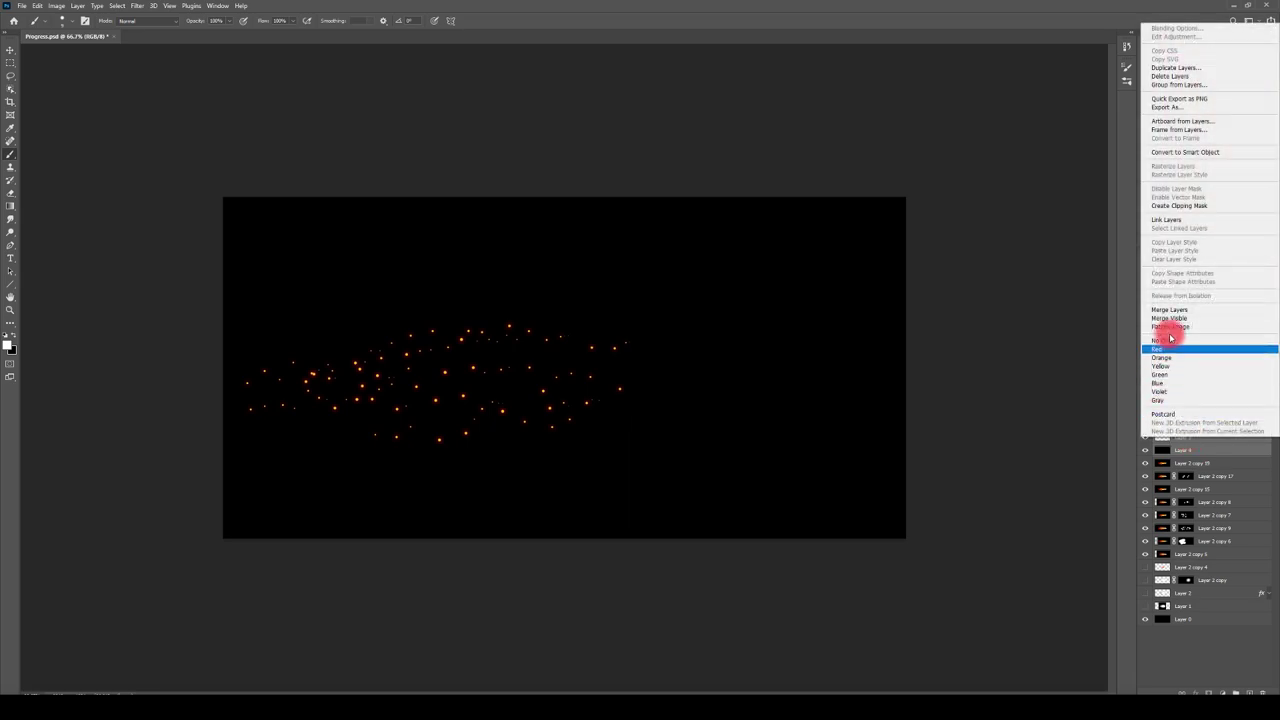
{"action": "left_click", "coordinate": [1171, 310]}
- Try several Filter Gallery effects on the merged sparks and apply Spatter with Spray Radius 20 and Smoothness 13
{"action": "left_click", "coordinate": [123, 9]}
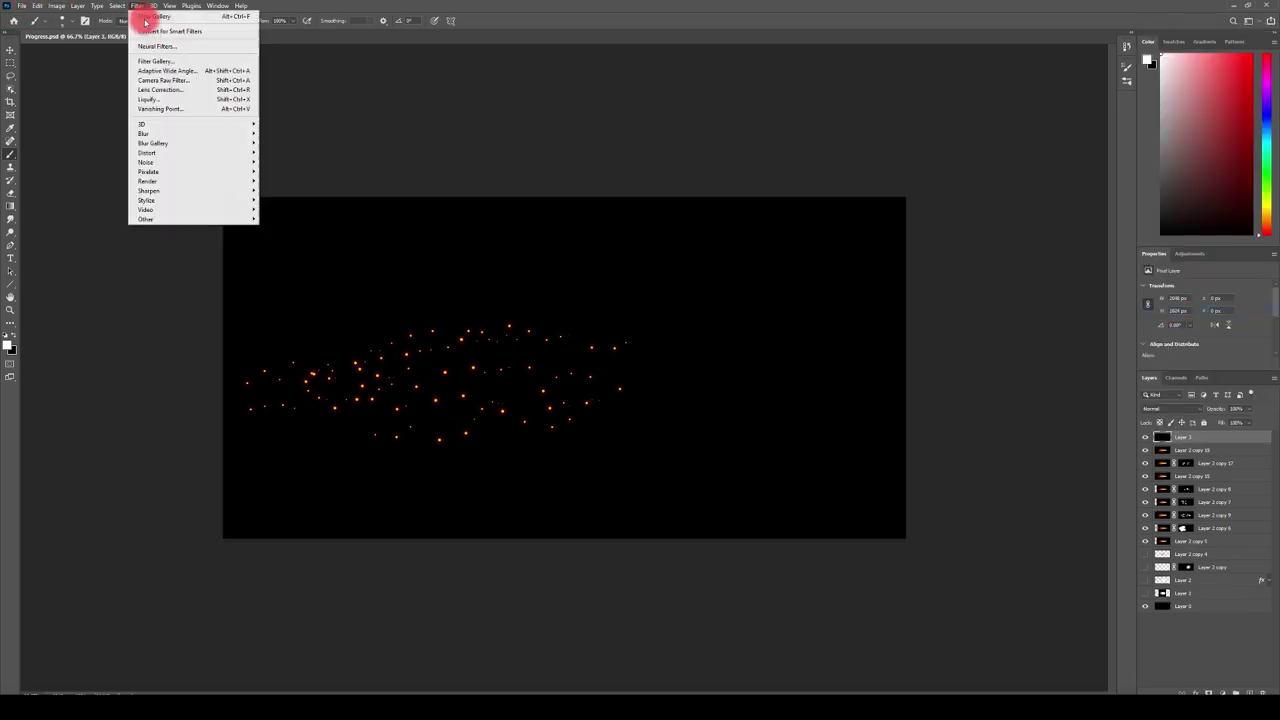
{"action": "left_click", "coordinate": [143, 54]}
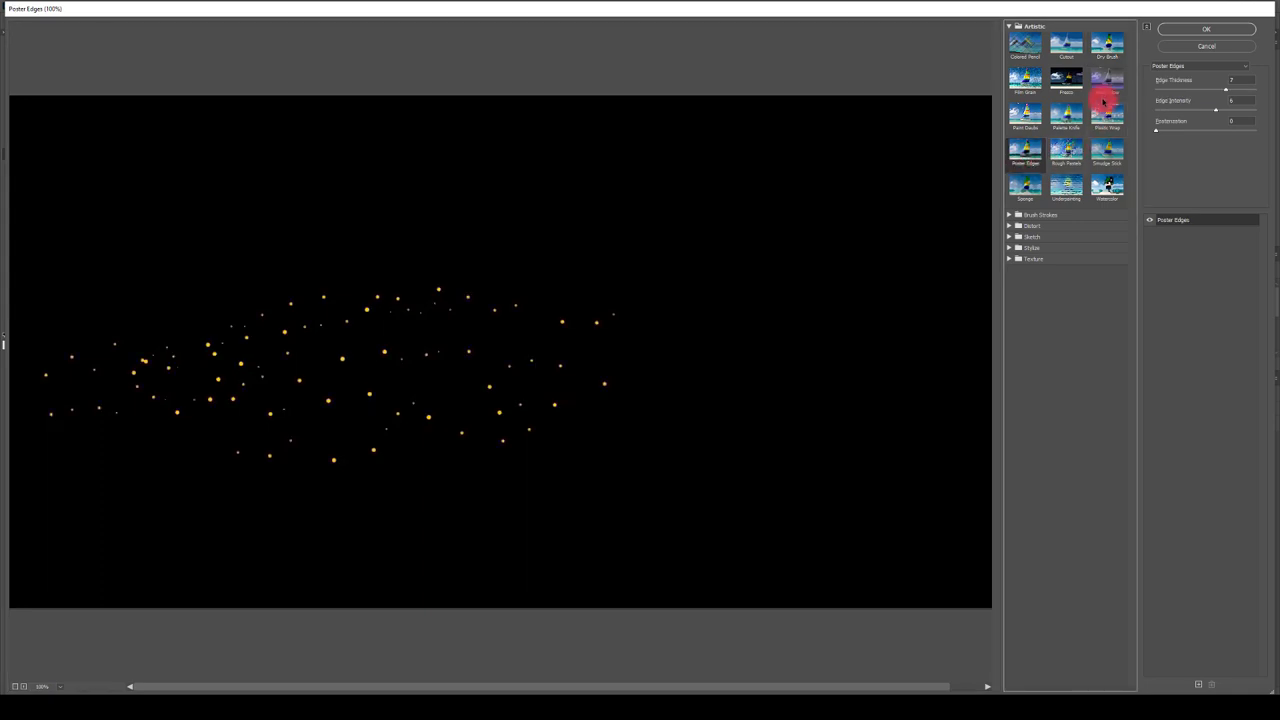
{"action": "left_click", "coordinate": [1105, 108]}
{"action": "left_click", "coordinate": [1103, 154]}
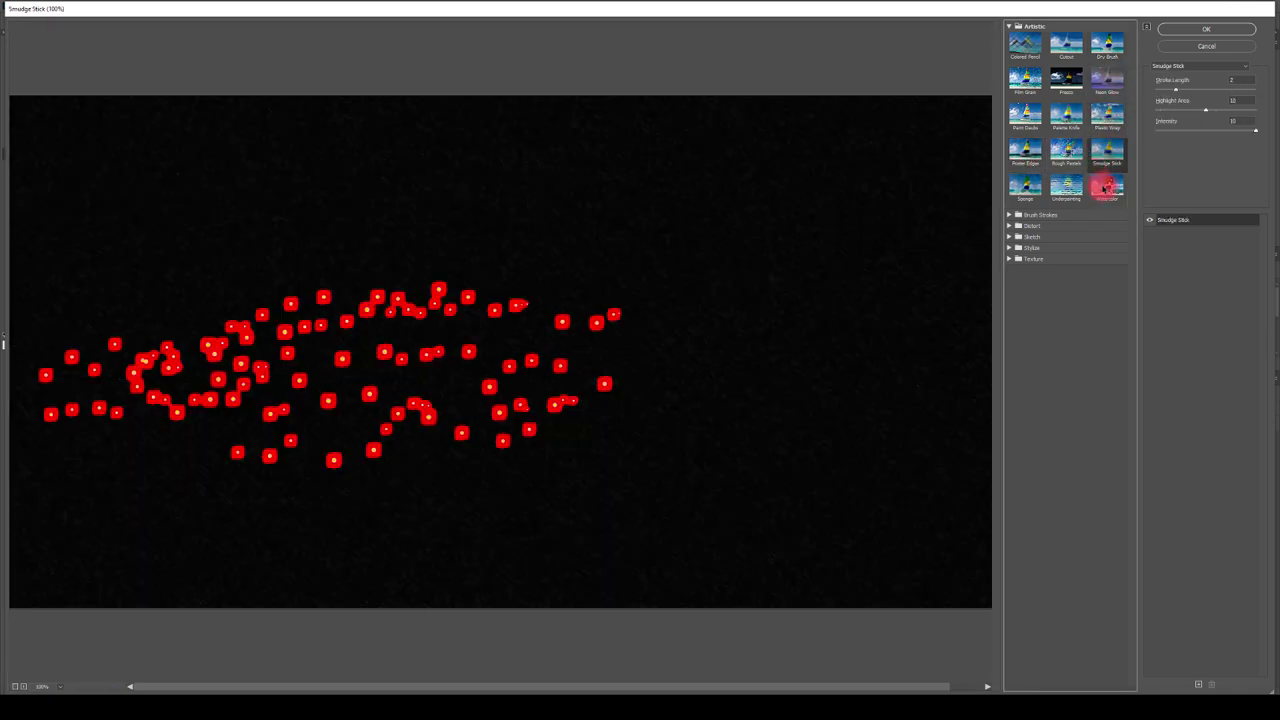
{"action": "left_click", "coordinate": [1009, 214]}
{"action": "left_click", "coordinate": [1061, 234]}
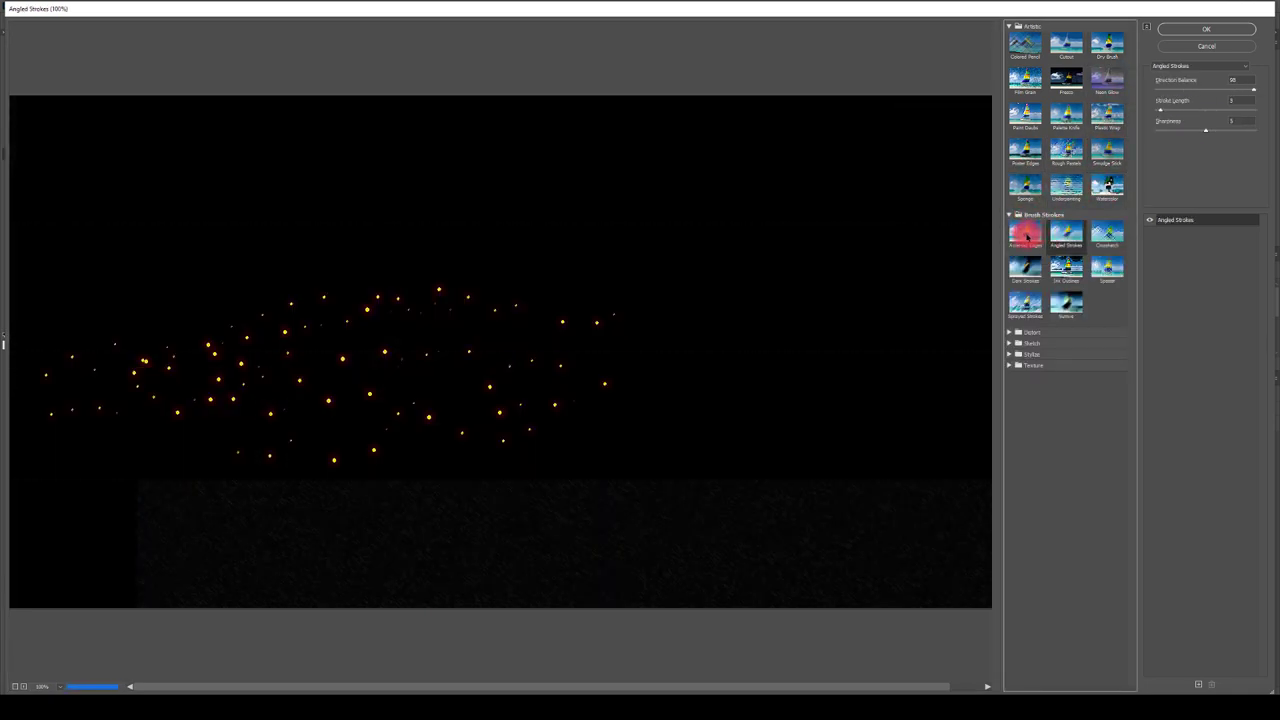
{"action": "left_click", "coordinate": [1025, 267]}
{"action": "left_click", "coordinate": [1108, 270]}
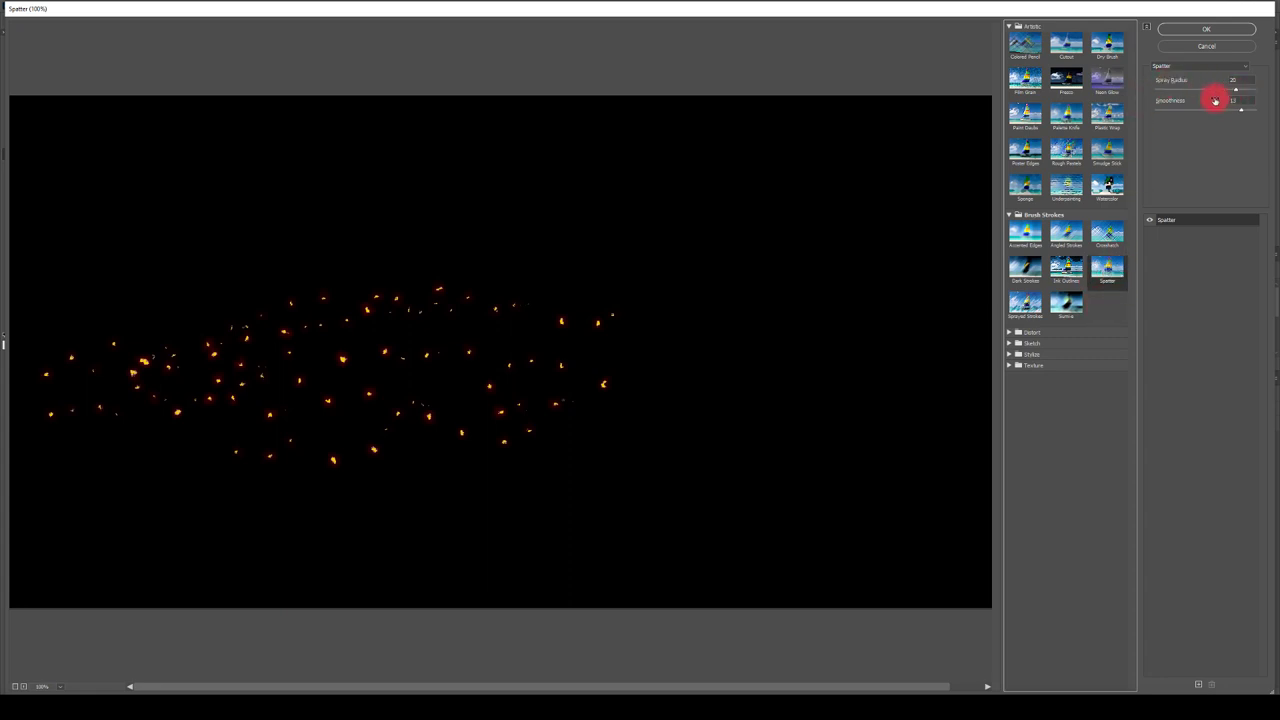
{"action": "left_click", "coordinate": [1194, 34]}
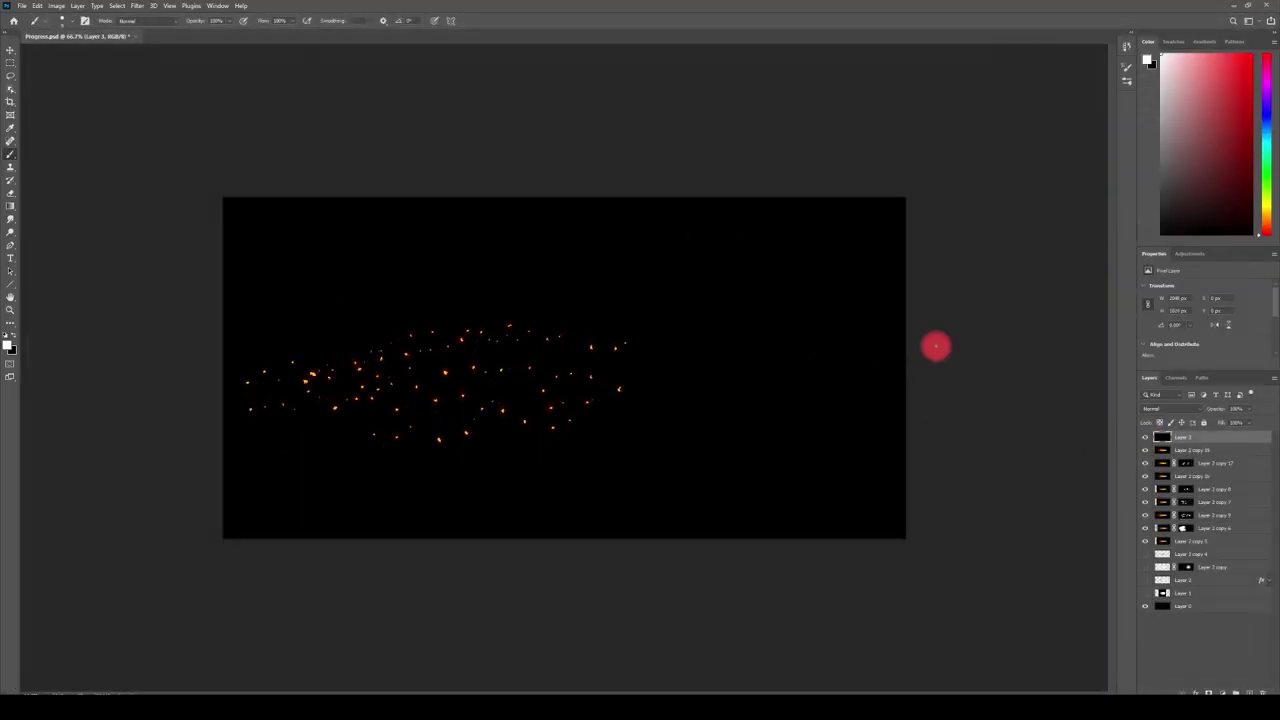
- Stretch and bend the sparks into irregular embers in Liquify with a size 70 brush, lowering its pressure to 46
{"action": "left_click", "coordinate": [143, 7]}
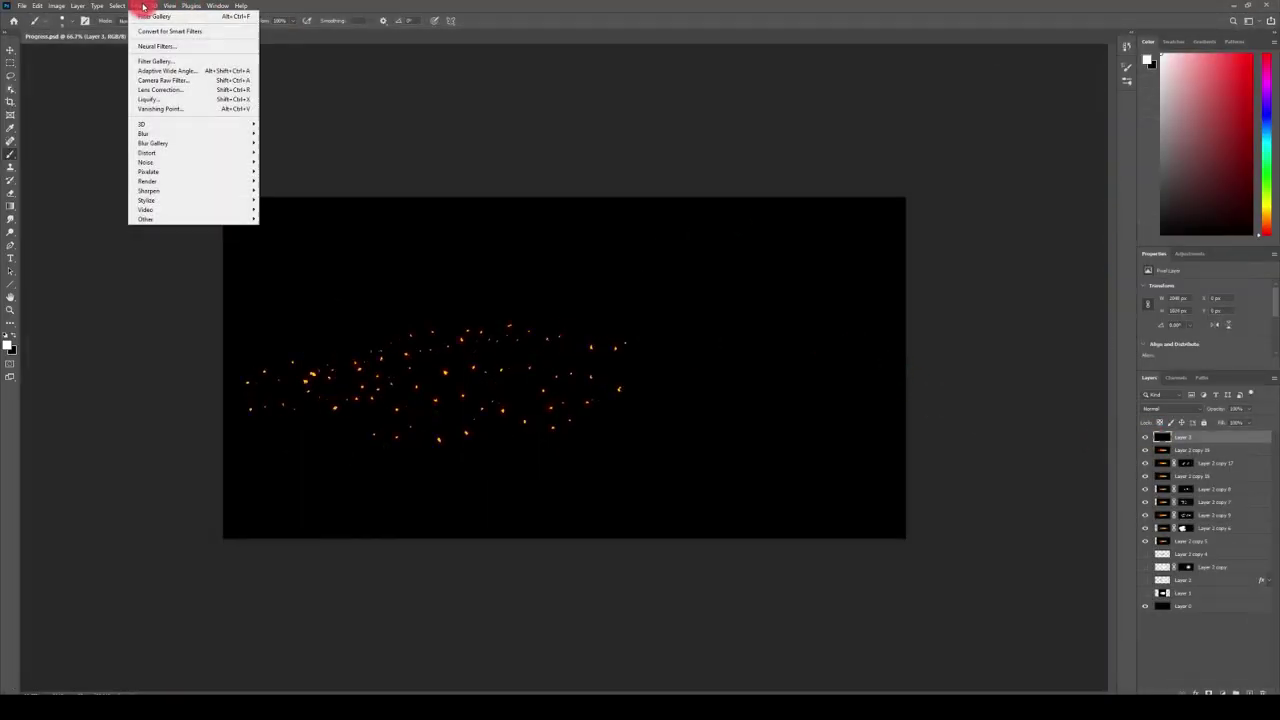
{"action": "left_click", "coordinate": [149, 100]}
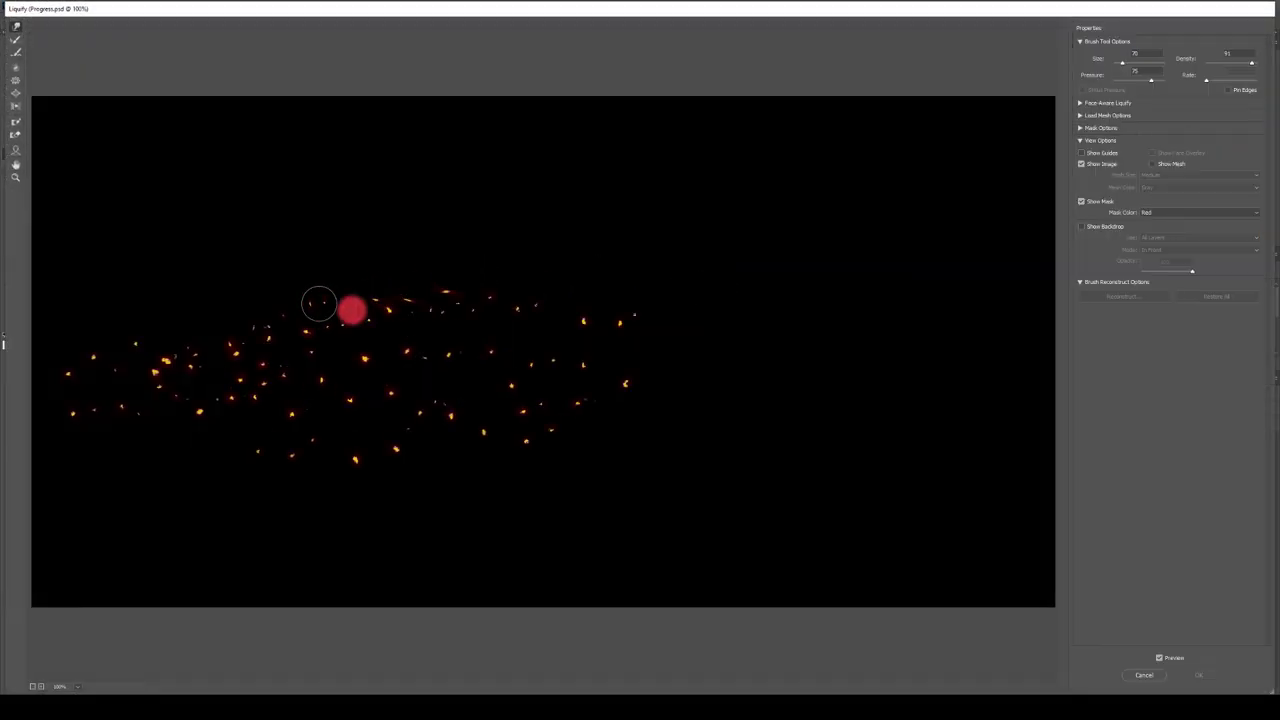
{"action": "left_click_drag", "start_coordinate": [571, 326], "coordinate": [586, 329]}
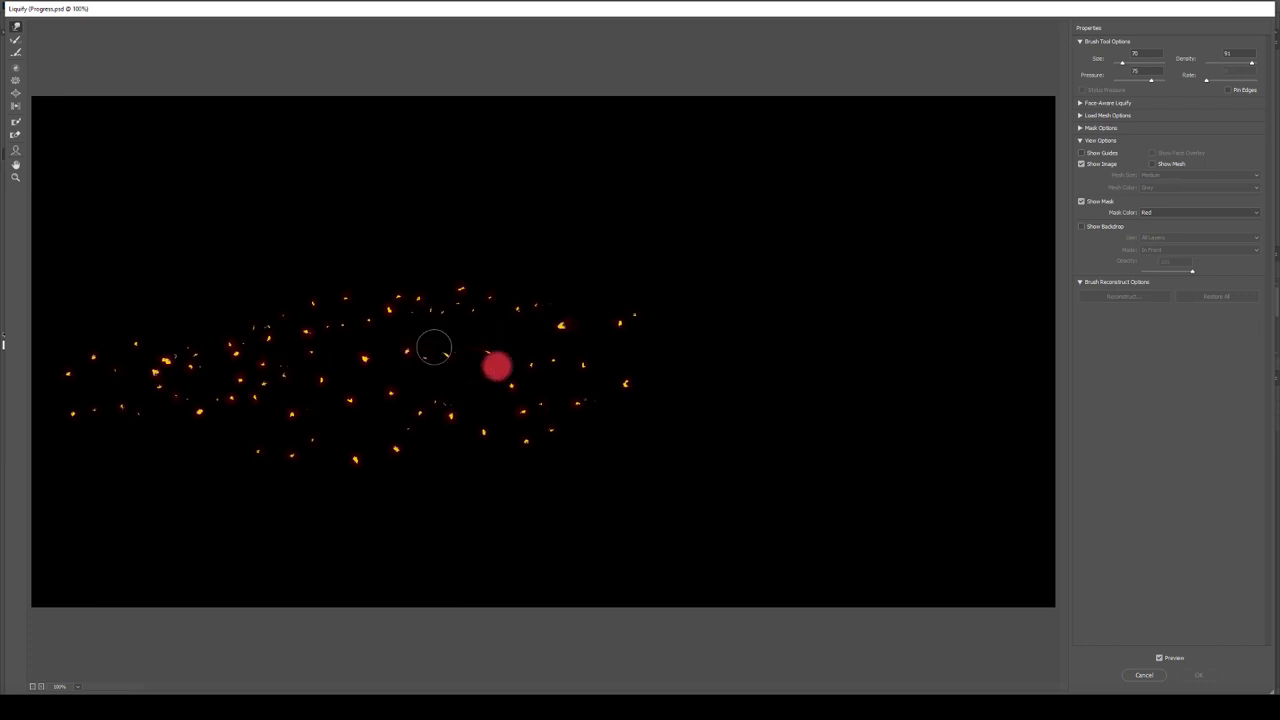
{"action": "mouse_move", "coordinate": [532, 441]}
{"action": "left_mouse_down"}
{"action": "mouse_move", "coordinate": [446, 460]}
{"action": "mouse_move", "coordinate": [369, 449]}
{"action": "mouse_move", "coordinate": [274, 471]}
{"action": "mouse_move", "coordinate": [300, 459]}
{"action": "left_mouse_up"}
{"action": "left_click", "coordinate": [1104, 108]}
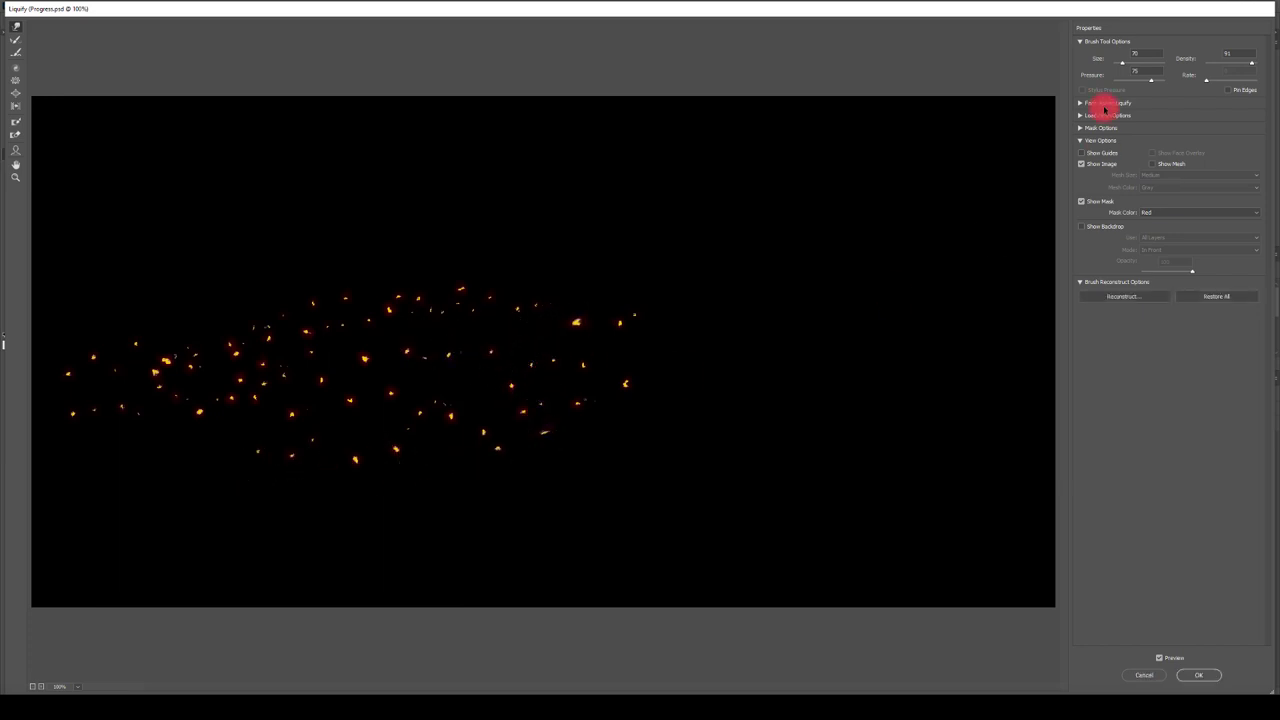
{"action": "mouse_move", "coordinate": [435, 385]}
{"action": "left_mouse_down"}
{"action": "mouse_move", "coordinate": [419, 452]}
{"action": "mouse_move", "coordinate": [222, 484]}
{"action": "mouse_move", "coordinate": [313, 431]}
{"action": "mouse_move", "coordinate": [320, 447]}
{"action": "mouse_move", "coordinate": [176, 460]}
{"action": "mouse_move", "coordinate": [301, 448]}
{"action": "mouse_move", "coordinate": [176, 474]}
{"action": "mouse_move", "coordinate": [296, 414]}
{"action": "mouse_move", "coordinate": [144, 437]}
{"action": "mouse_move", "coordinate": [248, 400]}
{"action": "mouse_move", "coordinate": [100, 412]}
{"action": "mouse_move", "coordinate": [161, 373]}
{"action": "mouse_move", "coordinate": [66, 380]}
{"action": "mouse_move", "coordinate": [133, 358]}
{"action": "mouse_move", "coordinate": [142, 342]}
{"action": "mouse_move", "coordinate": [57, 349]}
{"action": "mouse_move", "coordinate": [247, 333]}
{"action": "mouse_move", "coordinate": [294, 315]}
{"action": "mouse_move", "coordinate": [166, 330]}
{"action": "mouse_move", "coordinate": [294, 320]}
{"action": "mouse_move", "coordinate": [369, 353]}
{"action": "mouse_move", "coordinate": [269, 371]}
{"action": "mouse_move", "coordinate": [450, 361]}
{"action": "mouse_move", "coordinate": [276, 376]}
{"action": "mouse_move", "coordinate": [380, 406]}
{"action": "mouse_move", "coordinate": [420, 399]}
{"action": "mouse_move", "coordinate": [302, 406]}
{"action": "mouse_move", "coordinate": [509, 395]}
{"action": "mouse_move", "coordinate": [527, 389]}
{"action": "mouse_move", "coordinate": [412, 395]}
{"action": "mouse_move", "coordinate": [599, 360]}
{"action": "mouse_move", "coordinate": [485, 372]}
{"action": "mouse_move", "coordinate": [556, 361]}
{"action": "mouse_move", "coordinate": [460, 370]}
{"action": "mouse_move", "coordinate": [649, 383]}
{"action": "mouse_move", "coordinate": [617, 389]}
{"action": "mouse_move", "coordinate": [624, 380]}
{"action": "mouse_move", "coordinate": [500, 431]}
{"action": "mouse_move", "coordinate": [628, 379]}
{"action": "mouse_move", "coordinate": [636, 341]}
{"action": "mouse_move", "coordinate": [521, 324]}
{"action": "mouse_move", "coordinate": [627, 321]}
{"action": "mouse_move", "coordinate": [447, 303]}
{"action": "mouse_move", "coordinate": [472, 315]}
{"action": "mouse_move", "coordinate": [450, 276]}
{"action": "mouse_move", "coordinate": [329, 289]}
{"action": "mouse_move", "coordinate": [423, 273]}
{"action": "mouse_move", "coordinate": [228, 312]}
{"action": "mouse_move", "coordinate": [338, 271]}
{"action": "mouse_move", "coordinate": [337, 325]}
{"action": "mouse_move", "coordinate": [260, 351]}
{"action": "mouse_move", "coordinate": [264, 401]}
{"action": "mouse_move", "coordinate": [300, 449]}
{"action": "mouse_move", "coordinate": [237, 403]}
{"action": "mouse_move", "coordinate": [102, 424]}
{"action": "mouse_move", "coordinate": [403, 463]}
{"action": "mouse_move", "coordinate": [211, 469]}
{"action": "mouse_move", "coordinate": [387, 457]}
{"action": "left_mouse_up"}
{"action": "mouse_move", "coordinate": [415, 455]}
{"action": "left_mouse_down"}
{"action": "mouse_move", "coordinate": [561, 440]}
{"action": "mouse_move", "coordinate": [401, 456]}
{"action": "mouse_move", "coordinate": [504, 421]}
{"action": "mouse_move", "coordinate": [511, 396]}
{"action": "mouse_move", "coordinate": [373, 398]}
{"action": "mouse_move", "coordinate": [548, 360]}
{"action": "mouse_move", "coordinate": [404, 373]}
{"action": "mouse_move", "coordinate": [496, 351]}
{"action": "mouse_move", "coordinate": [406, 345]}
{"action": "mouse_move", "coordinate": [157, 387]}
{"action": "mouse_move", "coordinate": [109, 371]}
{"action": "mouse_move", "coordinate": [113, 339]}
{"action": "mouse_move", "coordinate": [49, 343]}
{"action": "mouse_move", "coordinate": [94, 357]}
{"action": "left_mouse_up"}
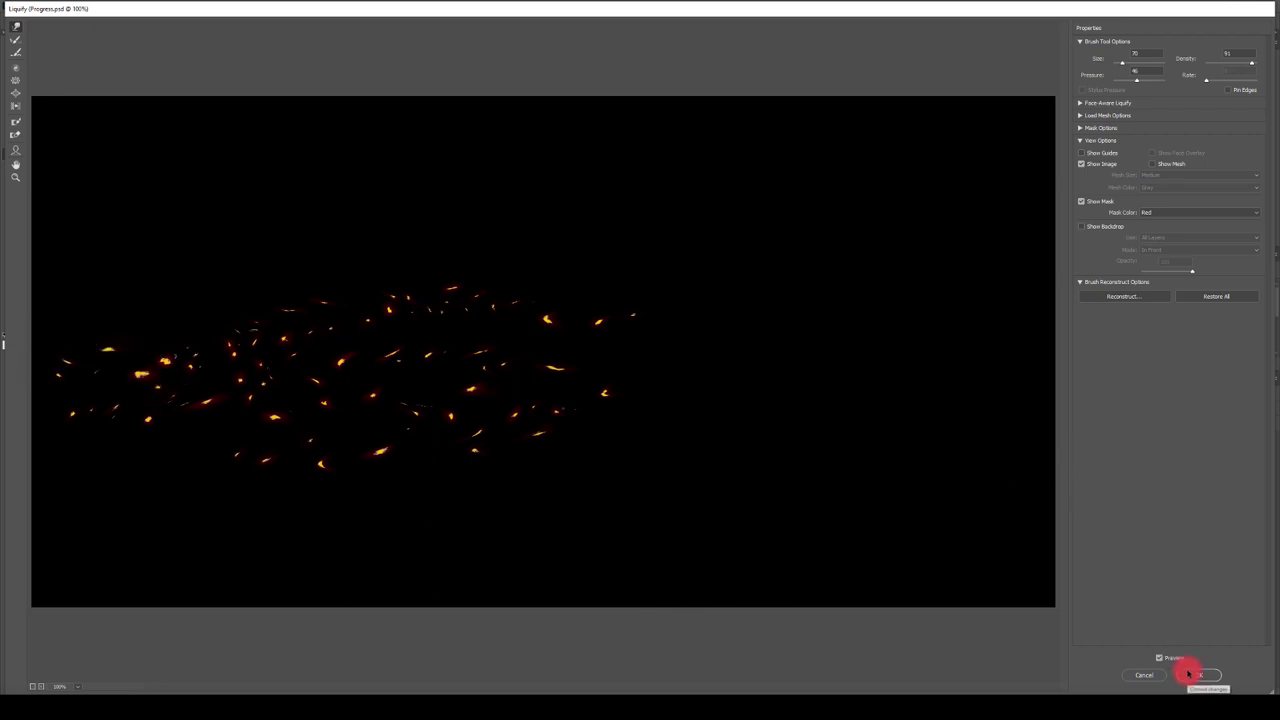
{"action": "left_click", "coordinate": [1190, 674]}
- Set the spark layer's blend mode to Screen and add a layer mask to it
{"action": "left_click", "coordinate": [1156, 410]}
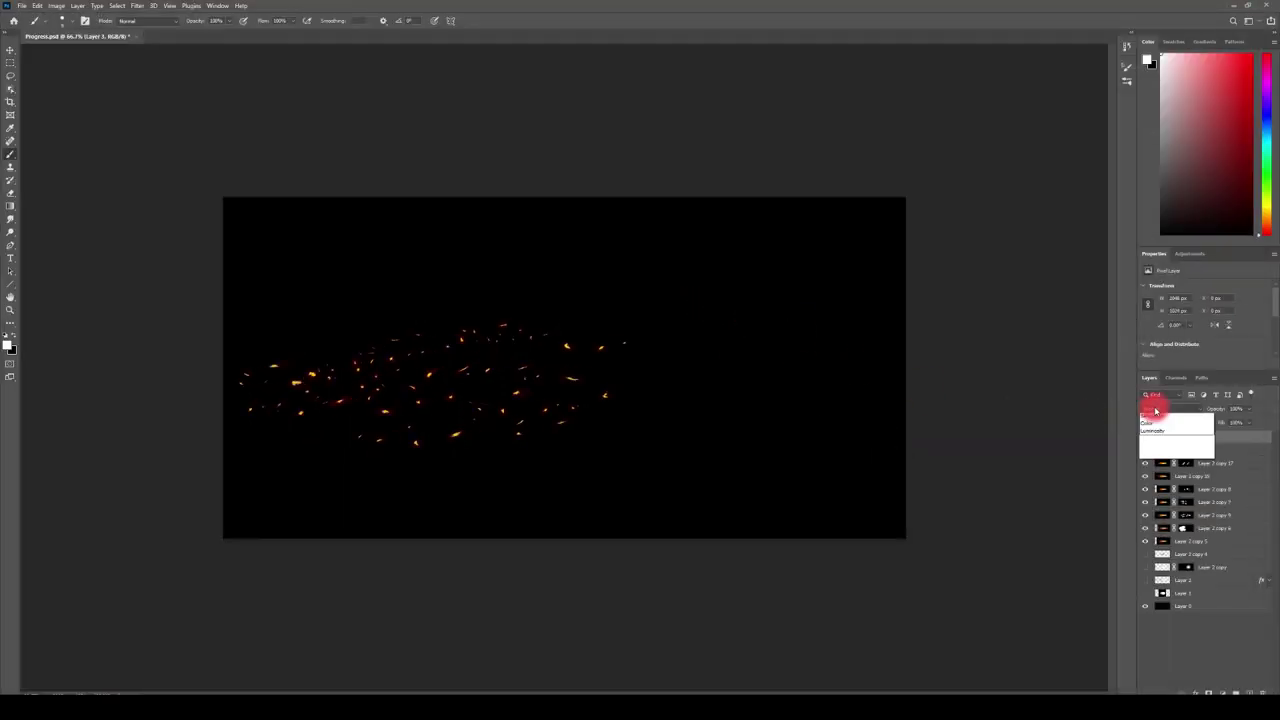
{"action": "left_click", "coordinate": [1151, 486]}
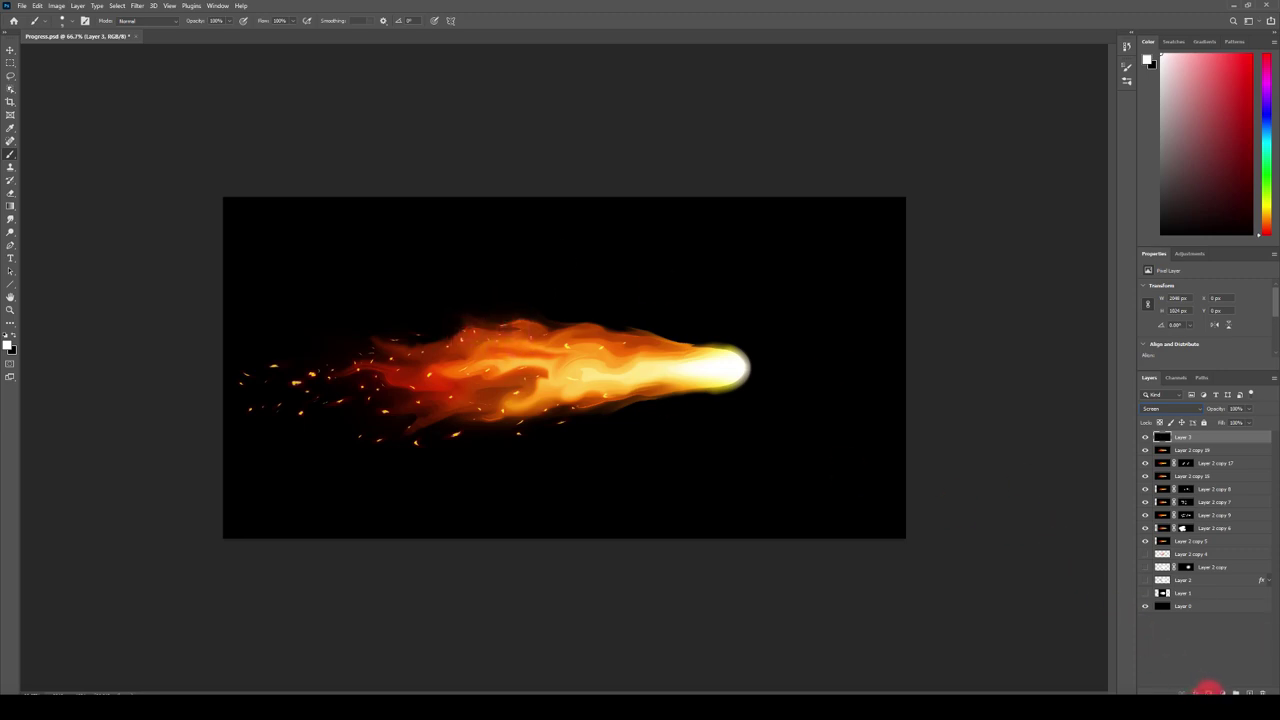
{"action": "left_click", "coordinate": [1210, 692]}
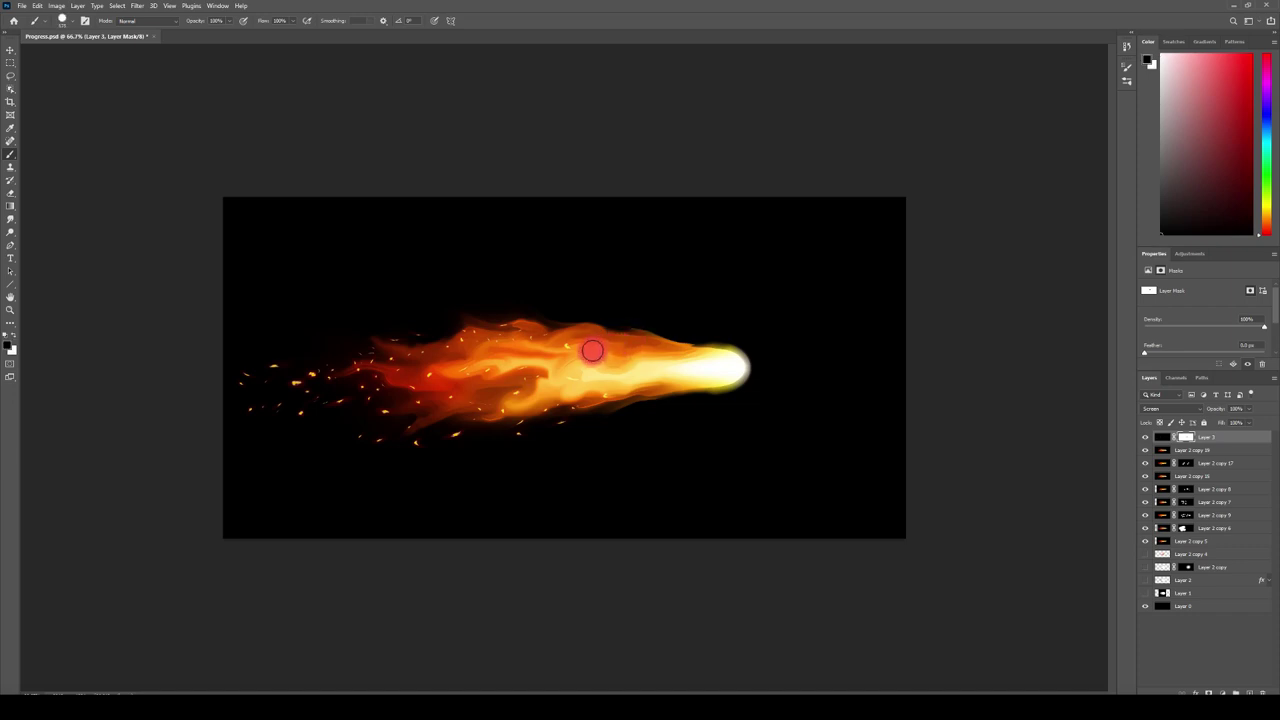
- Mask out sparks over the front of the flame and thin those around its edges and tail with a soft black brush
{"action": "left_click", "coordinate": [67, 21]}
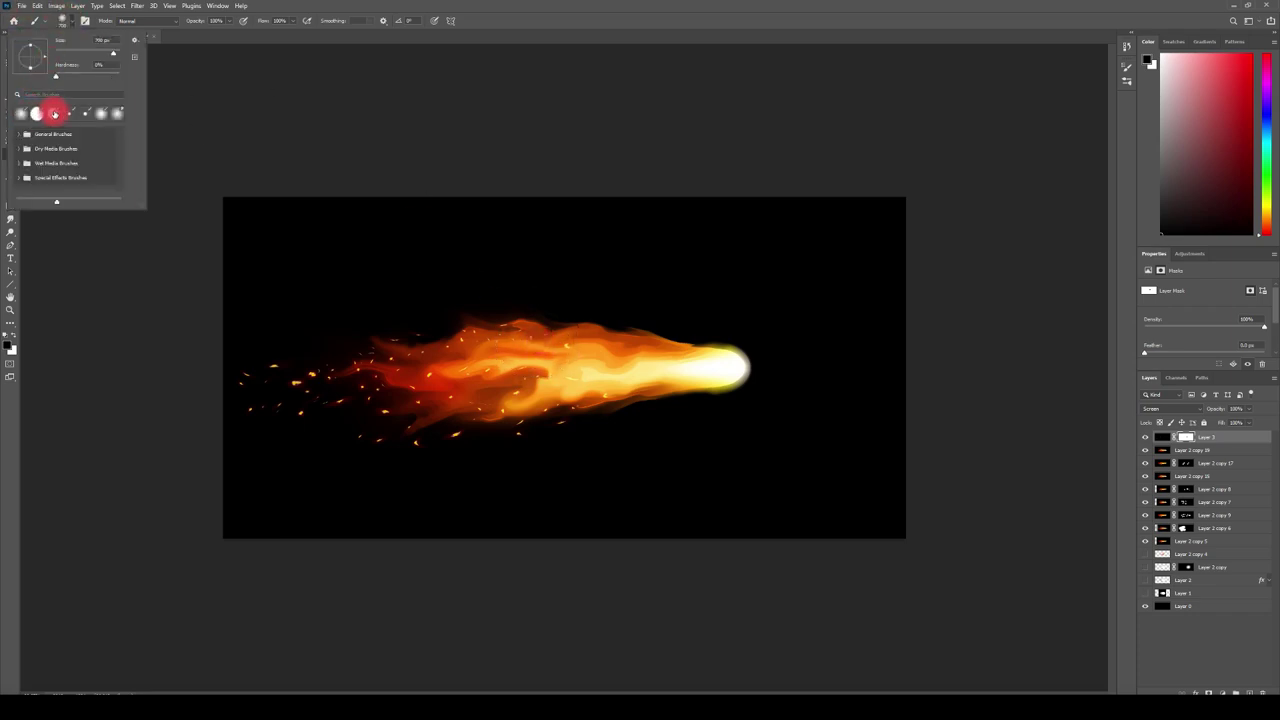
{"action": "left_click", "coordinate": [571, 249]}
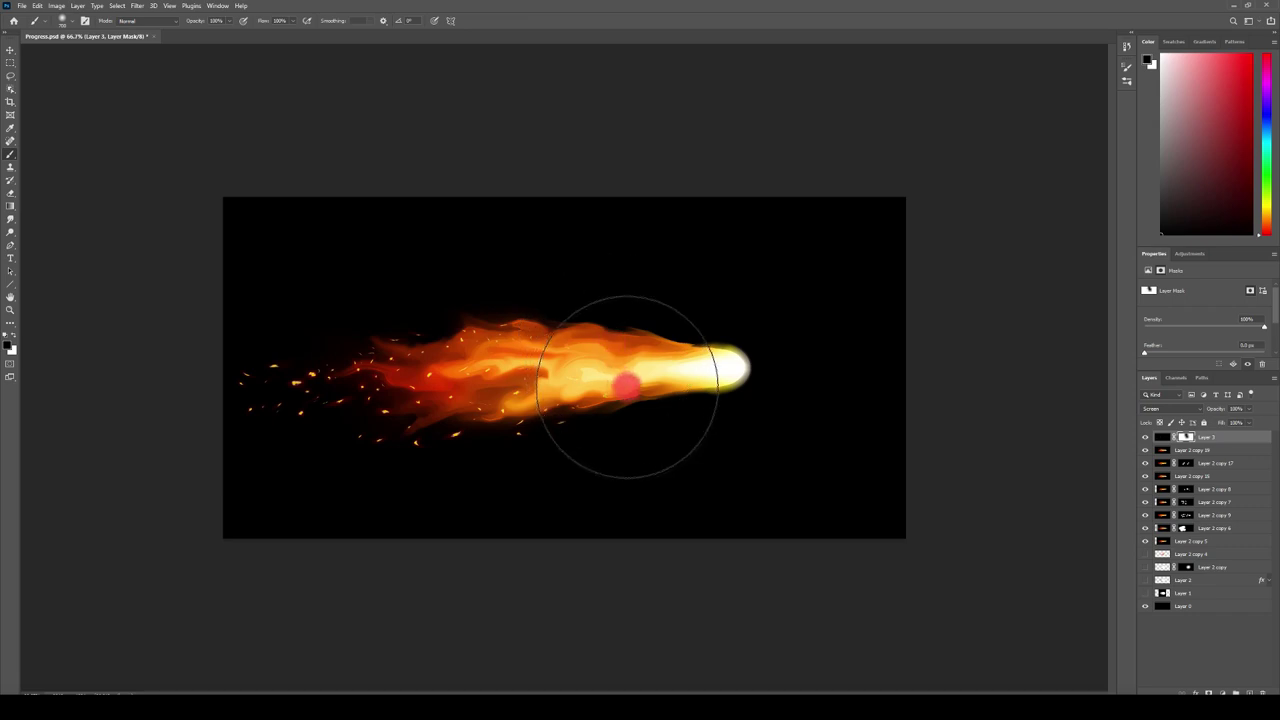
{"action": "key", "text": "bracketleft"}
{"action": "key", "text": "bracketleft"}
{"action": "key", "text": "bracketleft"}
{"action": "key", "text": "bracketleft"}
{"action": "key", "text": "bracketleft"}
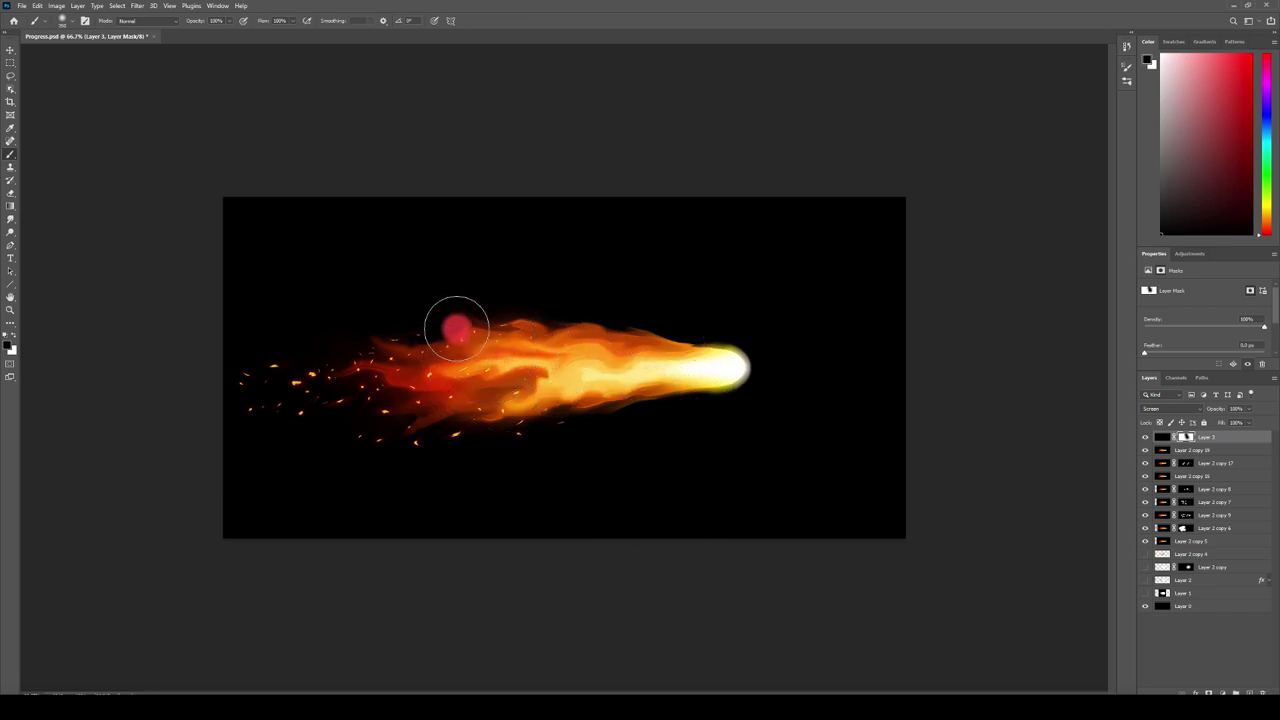
{"action": "mouse_move", "coordinate": [410, 325]}
{"action": "left_mouse_down"}
{"action": "mouse_move", "coordinate": [441, 351]}
{"action": "mouse_move", "coordinate": [502, 326]}
{"action": "mouse_move", "coordinate": [536, 329]}
{"action": "mouse_move", "coordinate": [531, 363]}
{"action": "left_mouse_up"}
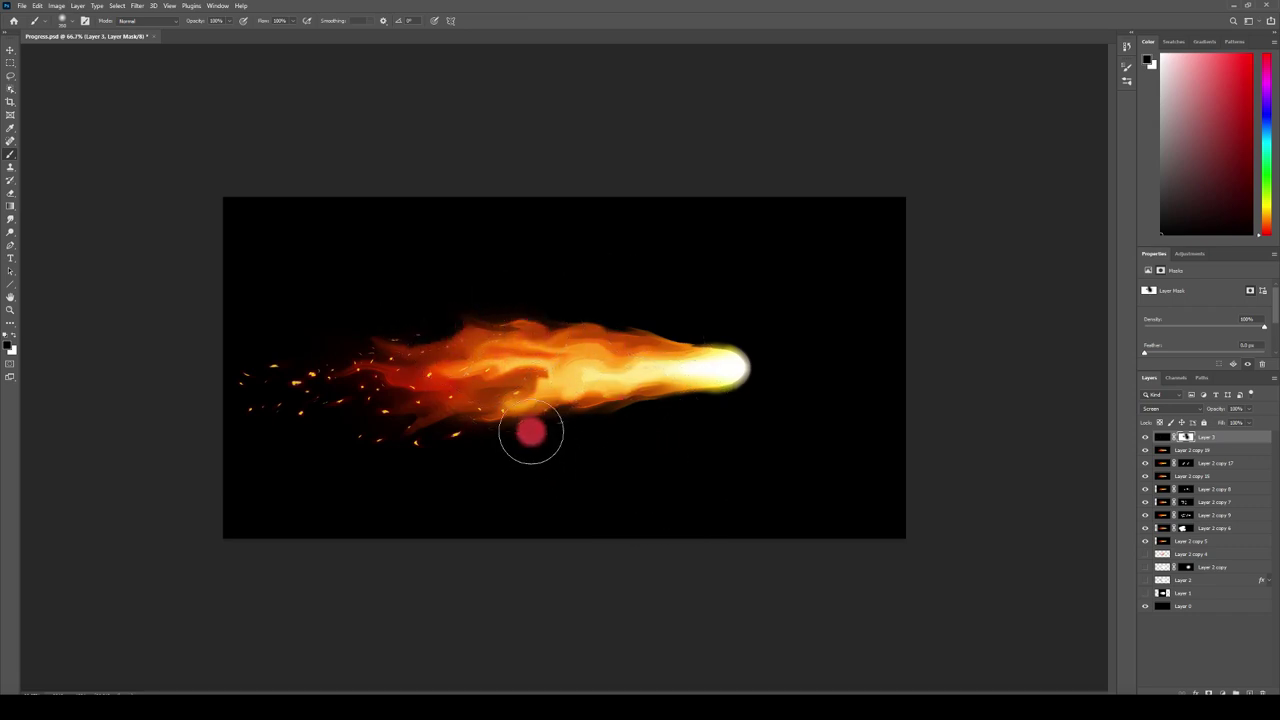
{"action": "mouse_move", "coordinate": [405, 457]}
{"action": "left_mouse_down"}
{"action": "mouse_move", "coordinate": [374, 400]}
{"action": "mouse_move", "coordinate": [292, 436]}
{"action": "mouse_move", "coordinate": [233, 362]}
{"action": "mouse_move", "coordinate": [218, 446]}
{"action": "mouse_move", "coordinate": [259, 348]}
{"action": "mouse_move", "coordinate": [288, 370]}
{"action": "left_mouse_up"}
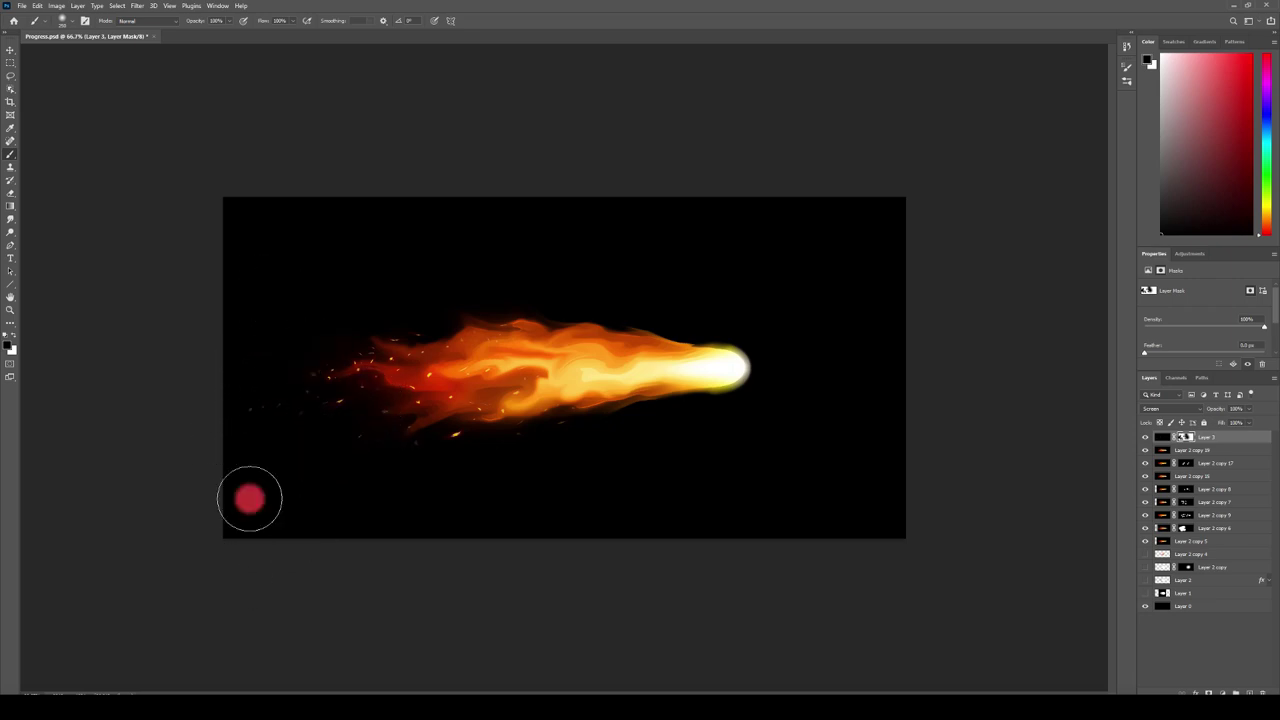
- Duplicate the flame layer "Layer 2 copy 5" and place the copy above all other layers
{"action": "left_click", "coordinate": [11, 50]}
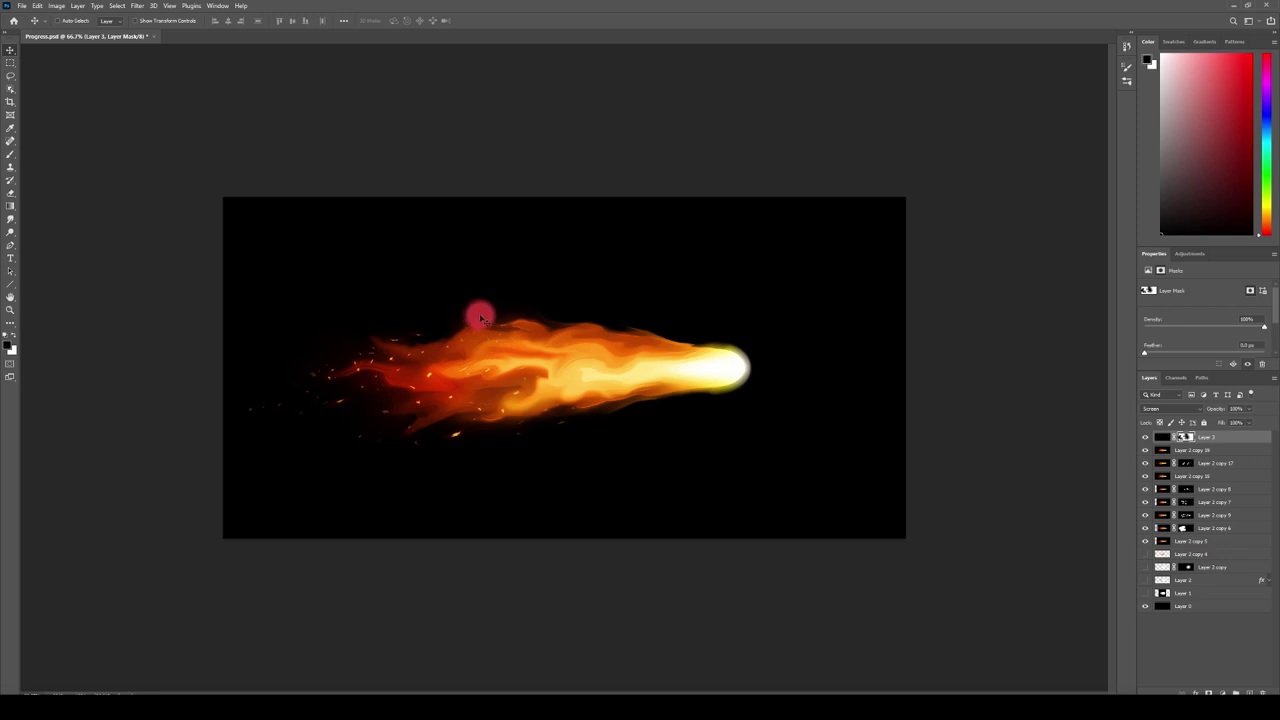
{"action": "left_click", "coordinate": [1181, 542]}
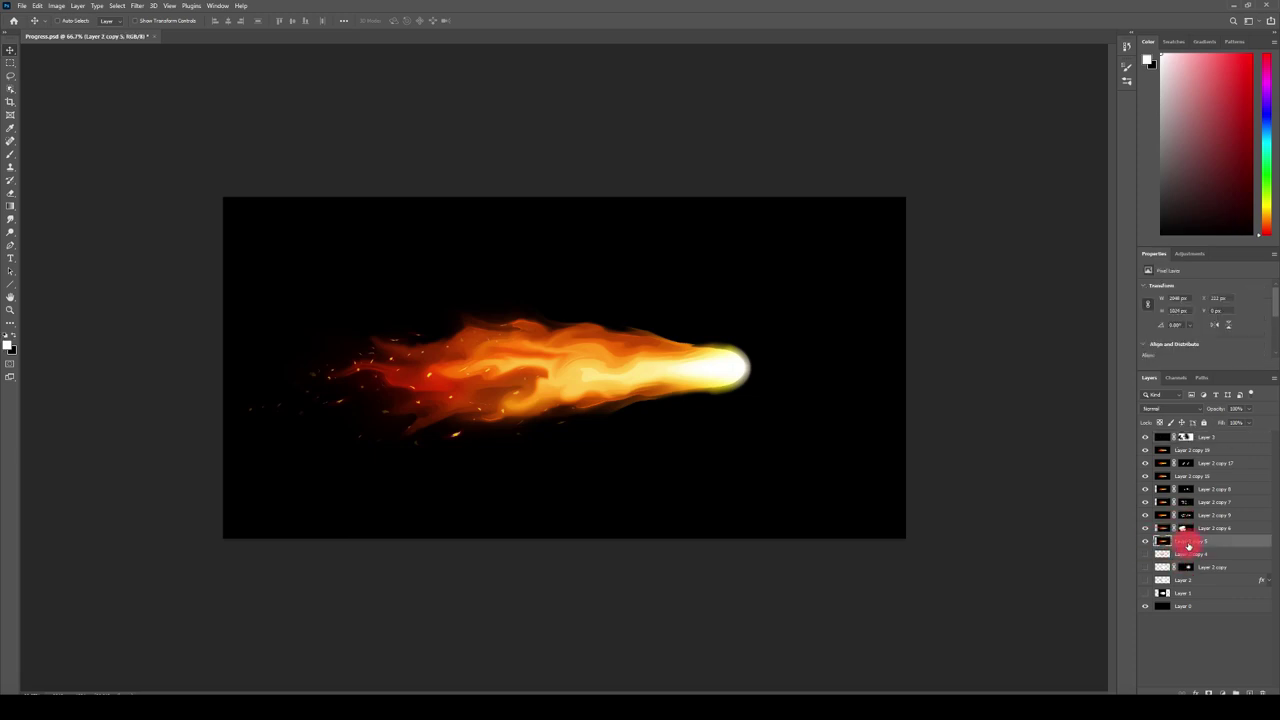
{"action": "left_click_drag", "start_coordinate": [1208, 547], "coordinate": [1199, 431]}
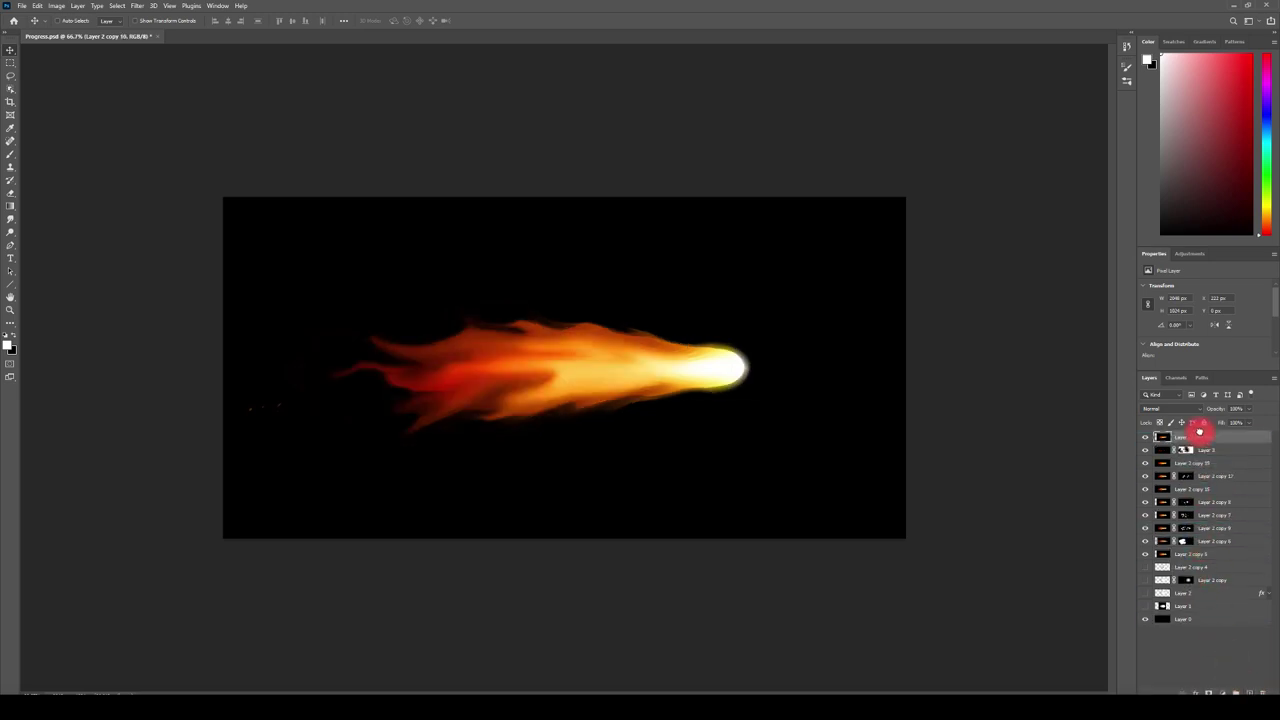
- Apply a Radial Blur to the topmost flame copy with the Zoom method and Best quality
{"action": "left_click", "coordinate": [136, 6]}
{"action": "mouse_move", "coordinate": [138, 133]}
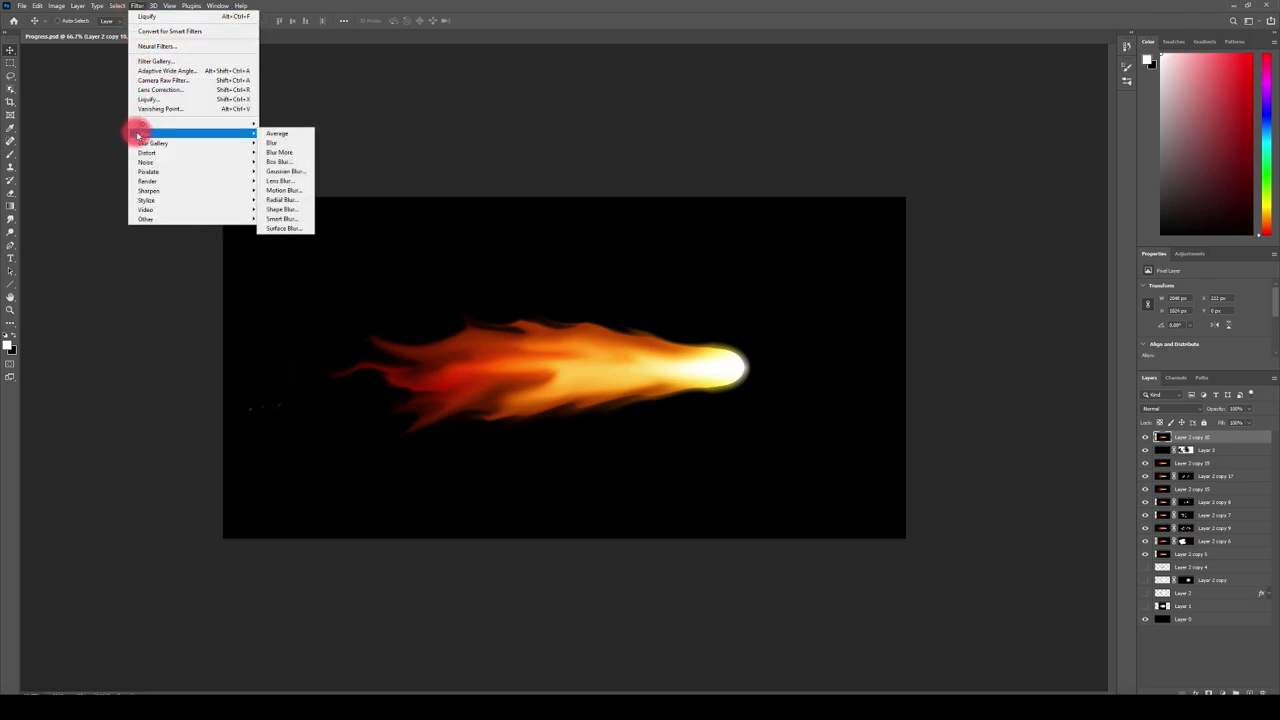
{"action": "left_click", "coordinate": [283, 201]}
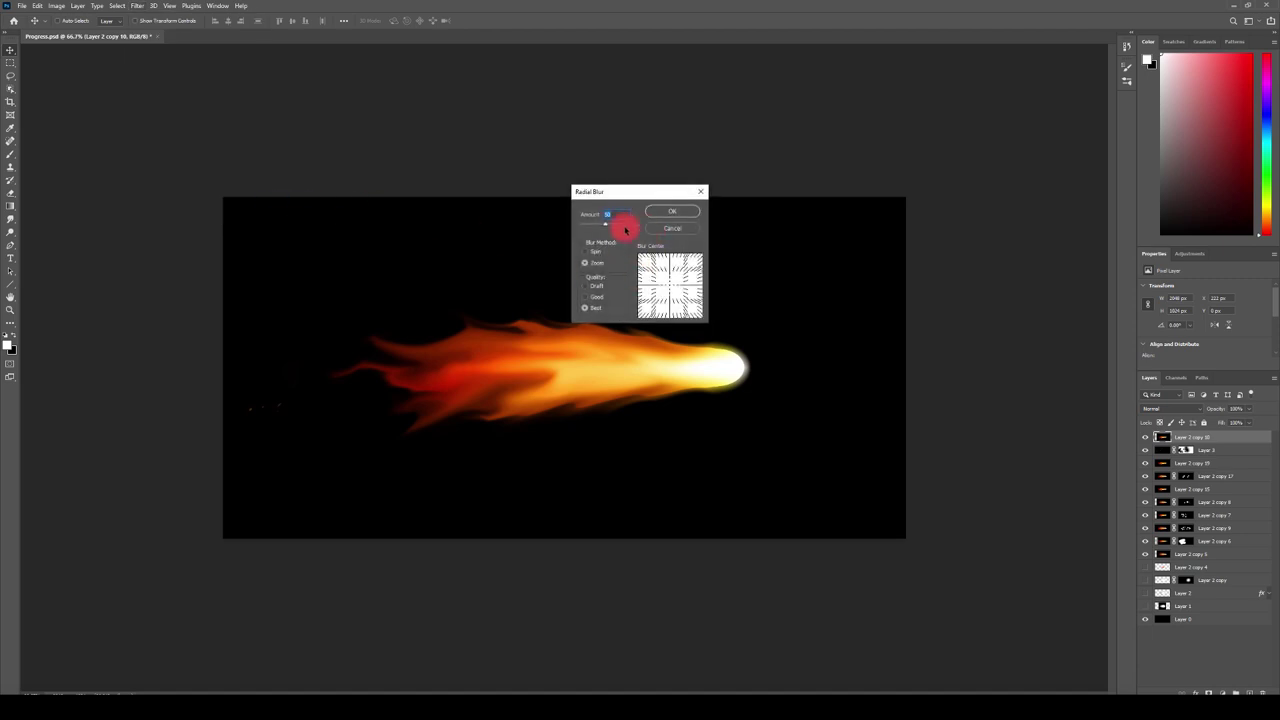
{"action": "left_click", "coordinate": [665, 213]}
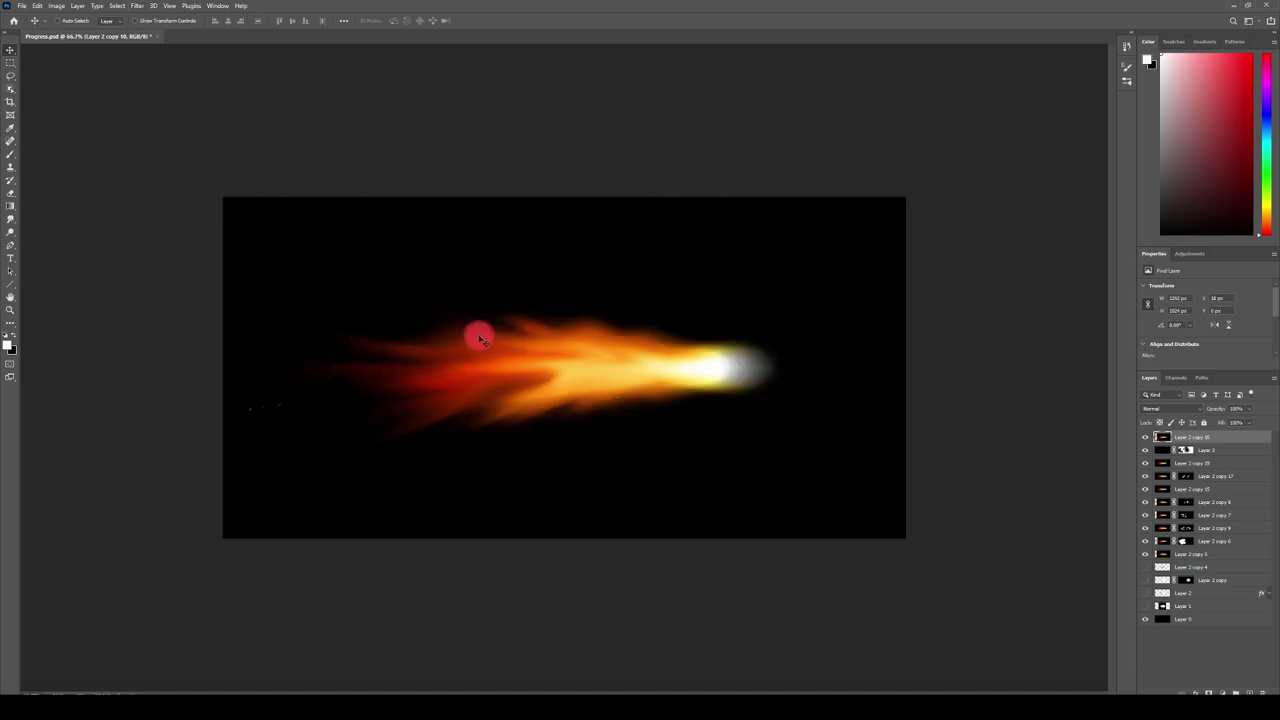
- Duplicate the masked spark layer, place the copy above all other layers and apply its layer mask
{"action": "left_click", "coordinate": [1216, 453]}
{"action": "key", "text": "ctrl+j"}
{"action": "left_click_drag", "start_coordinate": [1220, 451], "coordinate": [1219, 437]}
{"action": "right_click", "coordinate": [1191, 440]}
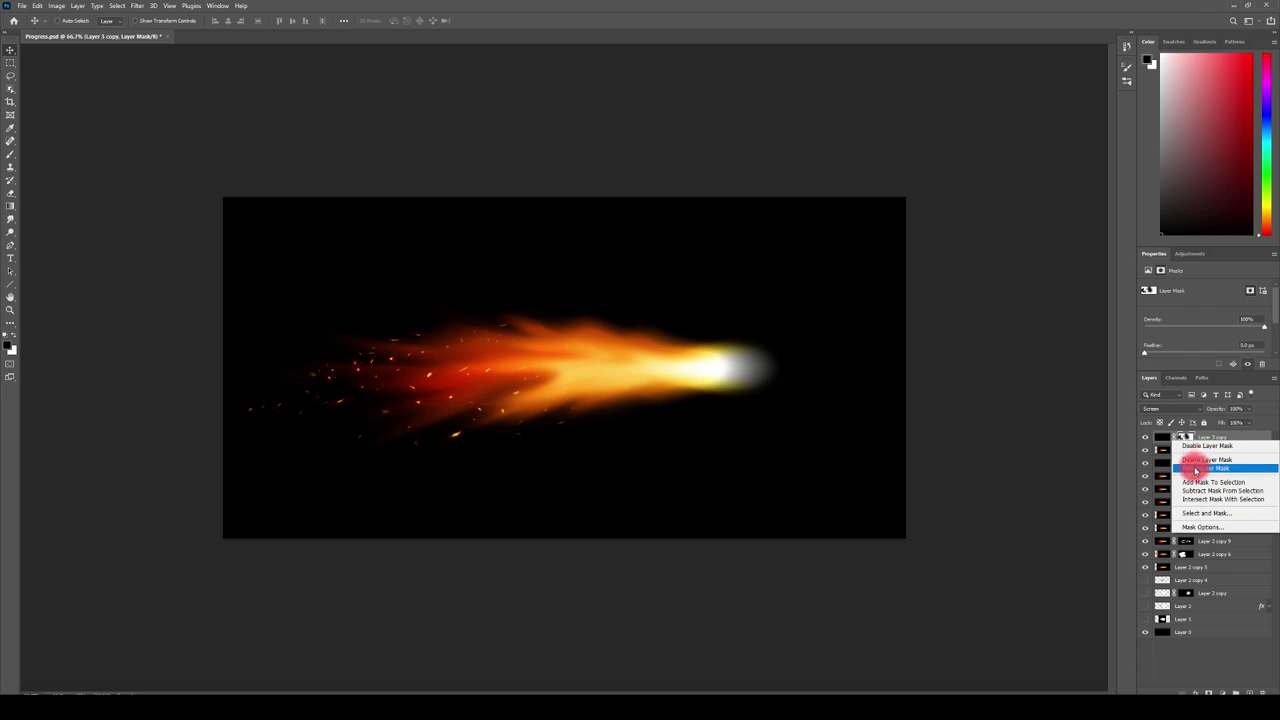
{"action": "left_click", "coordinate": [1196, 470]}
- Apply a Zoom Radial Blur to the spark copy, using a smaller amount that leaves short, visible streaks
{"action": "left_click", "coordinate": [136, 6]}
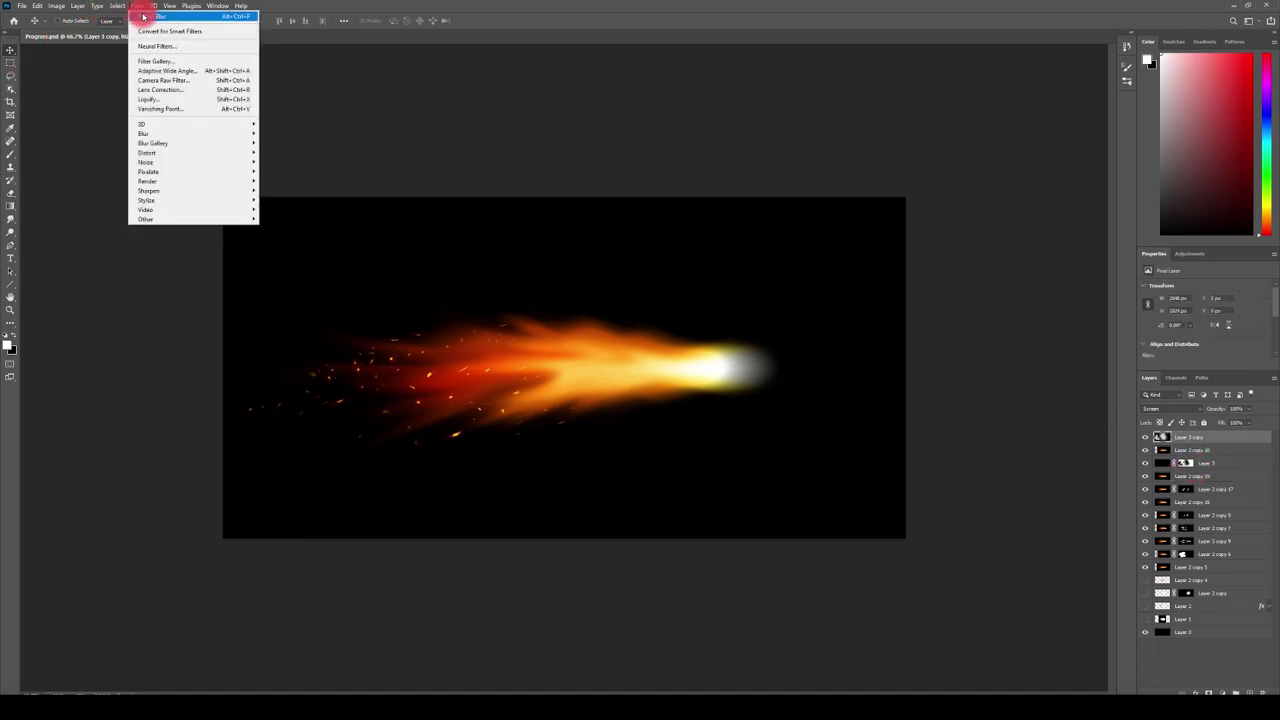
{"action": "left_click", "coordinate": [313, 199]}
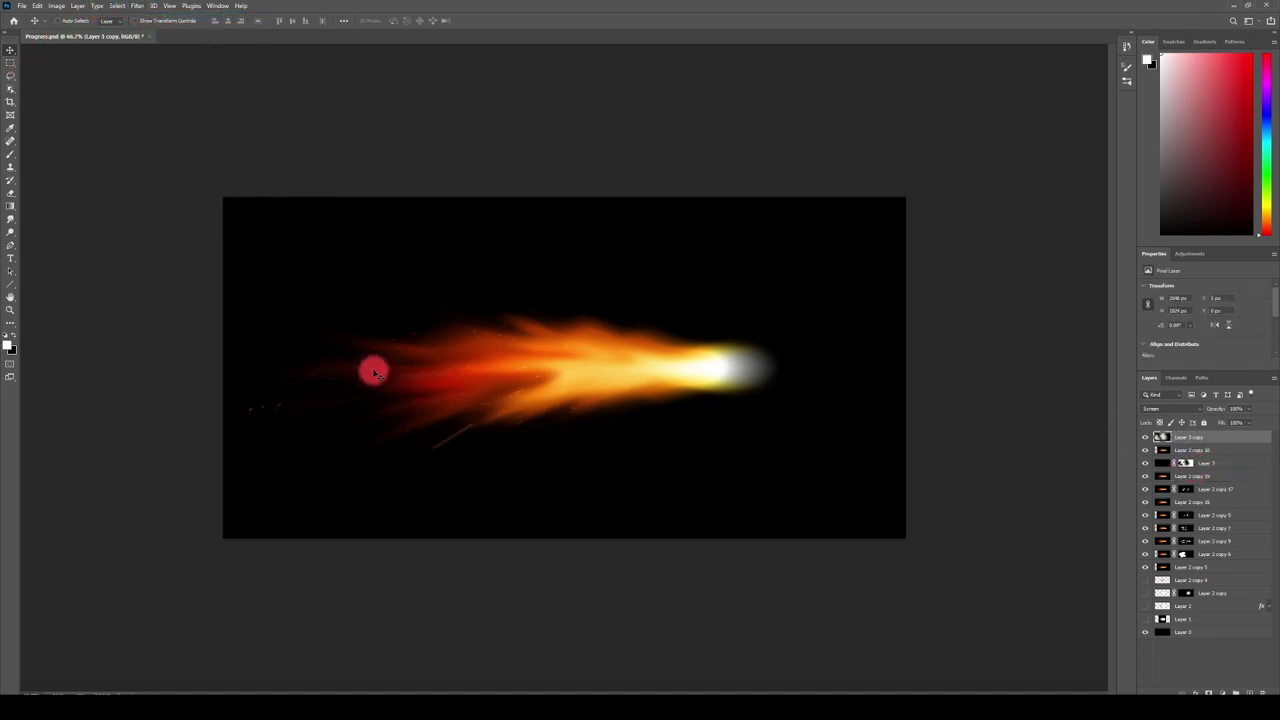
{"action": "left_click", "coordinate": [140, 7]}
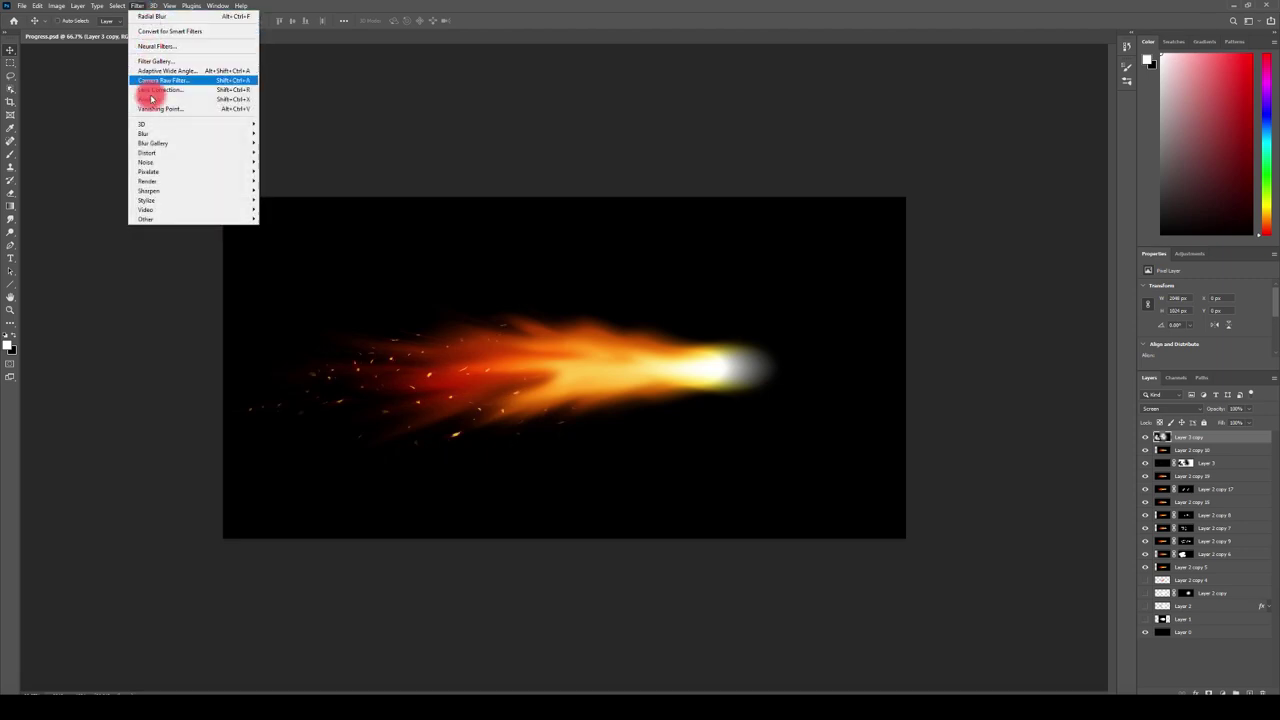
{"action": "mouse_move", "coordinate": [145, 133]}
{"action": "left_click", "coordinate": [276, 199]}
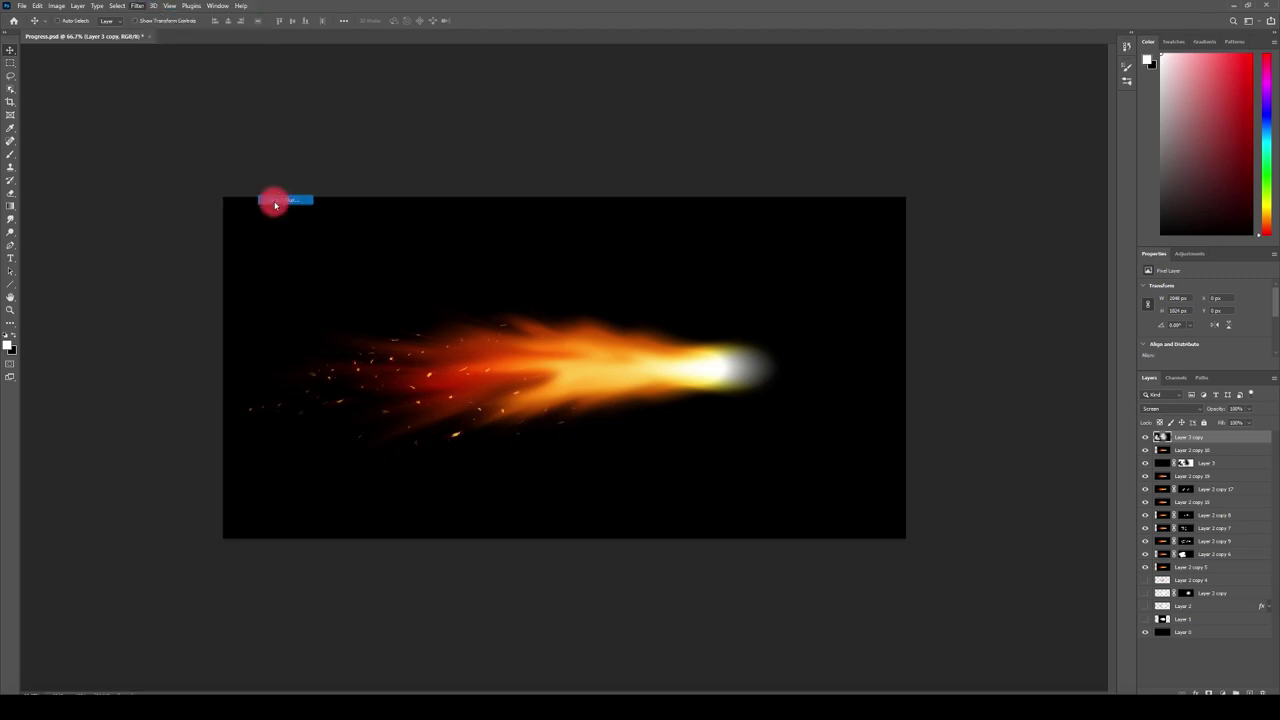
{"action": "left_click", "coordinate": [598, 225]}
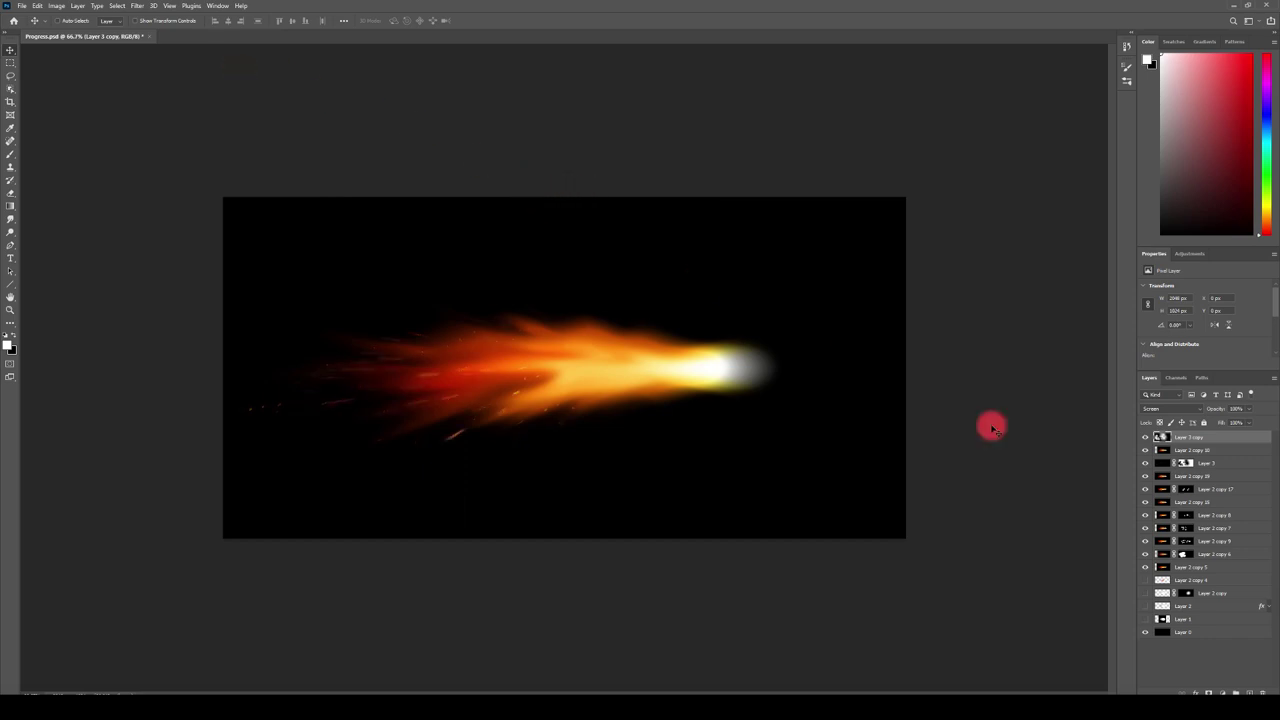
- Set the blend mode of the blurred spark copy and of the blurred flame copy to Screen
{"action": "left_click", "coordinate": [1176, 411]}
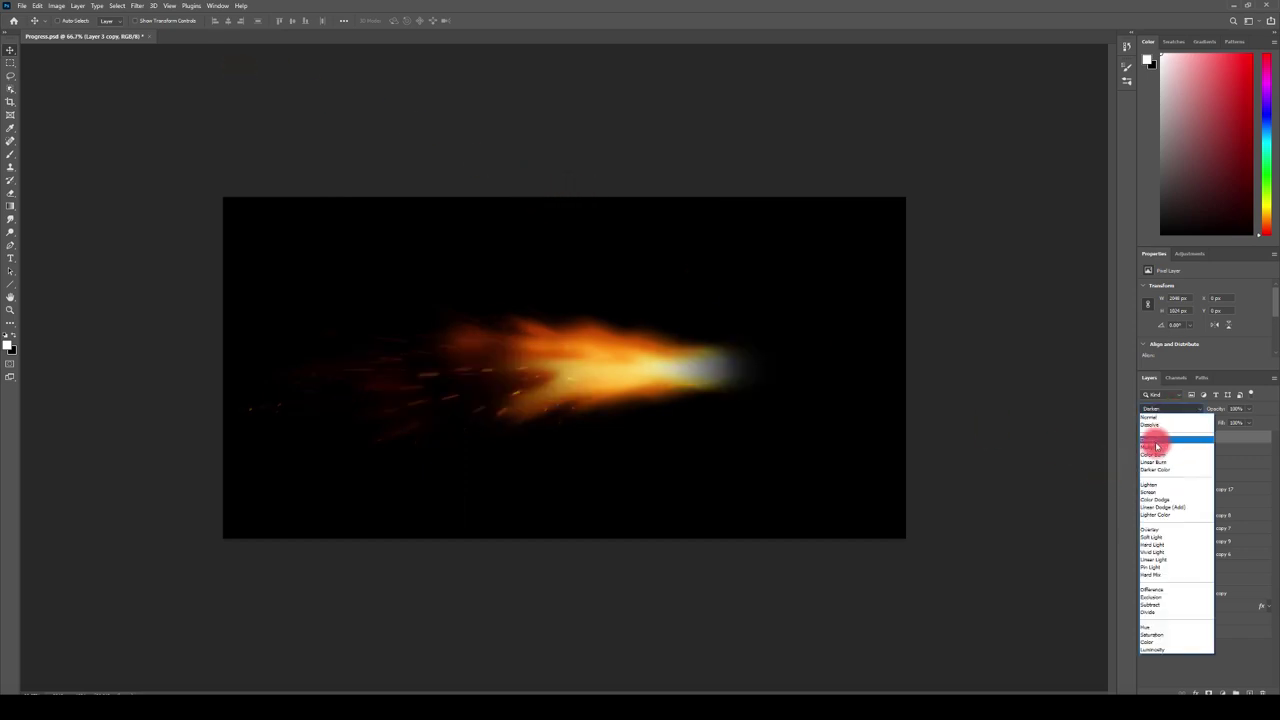
{"action": "left_click", "coordinate": [1152, 495]}
{"action": "left_click", "coordinate": [1199, 450]}
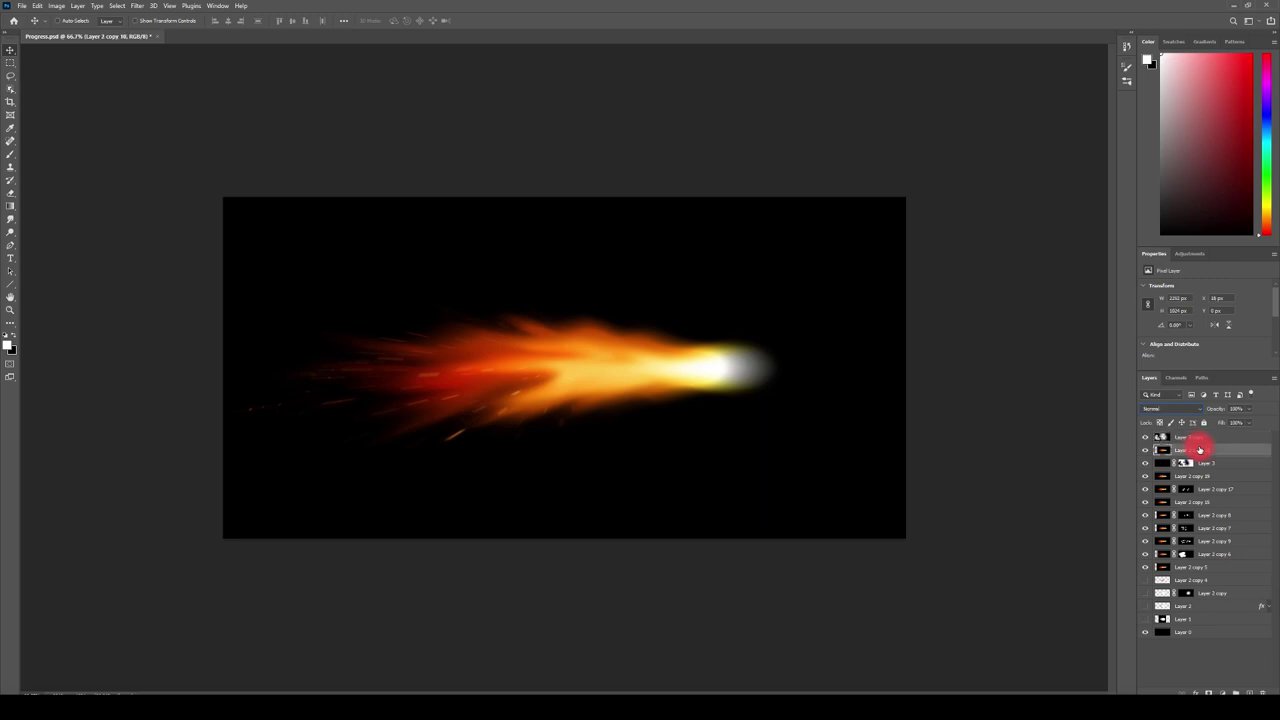
{"action": "left_click", "coordinate": [1179, 411]}
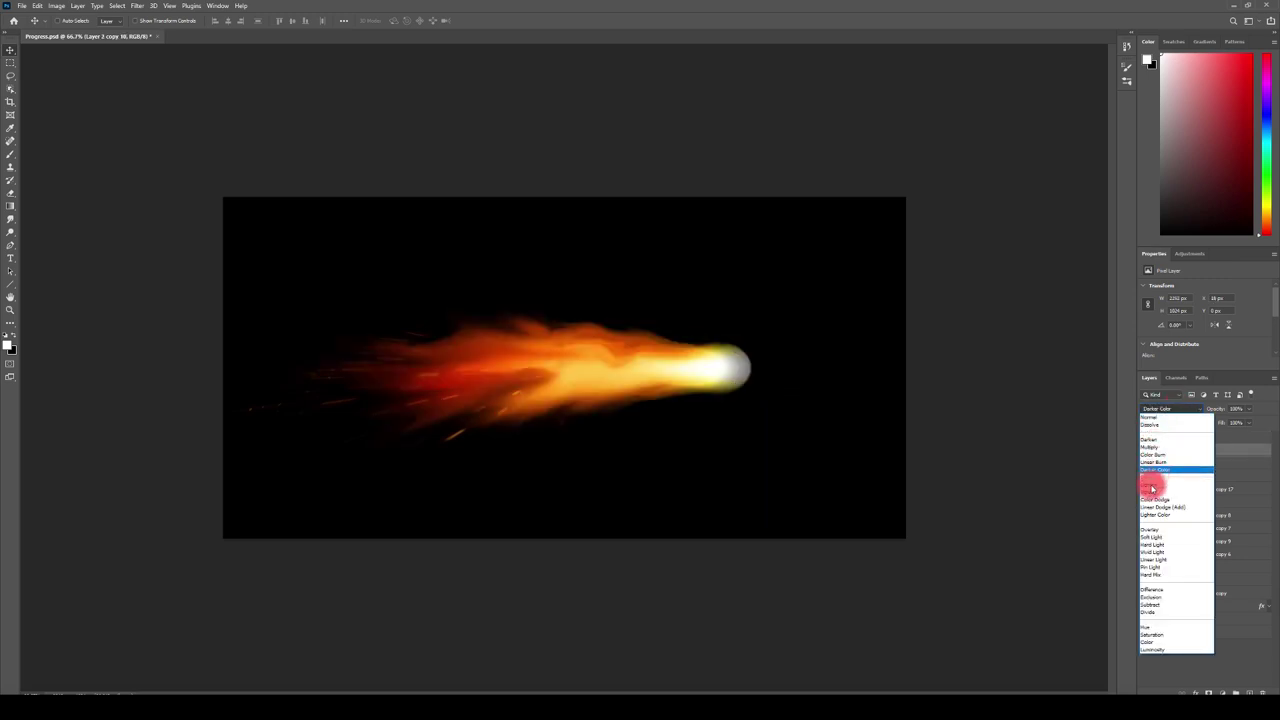
{"action": "left_click", "coordinate": [1152, 494]}
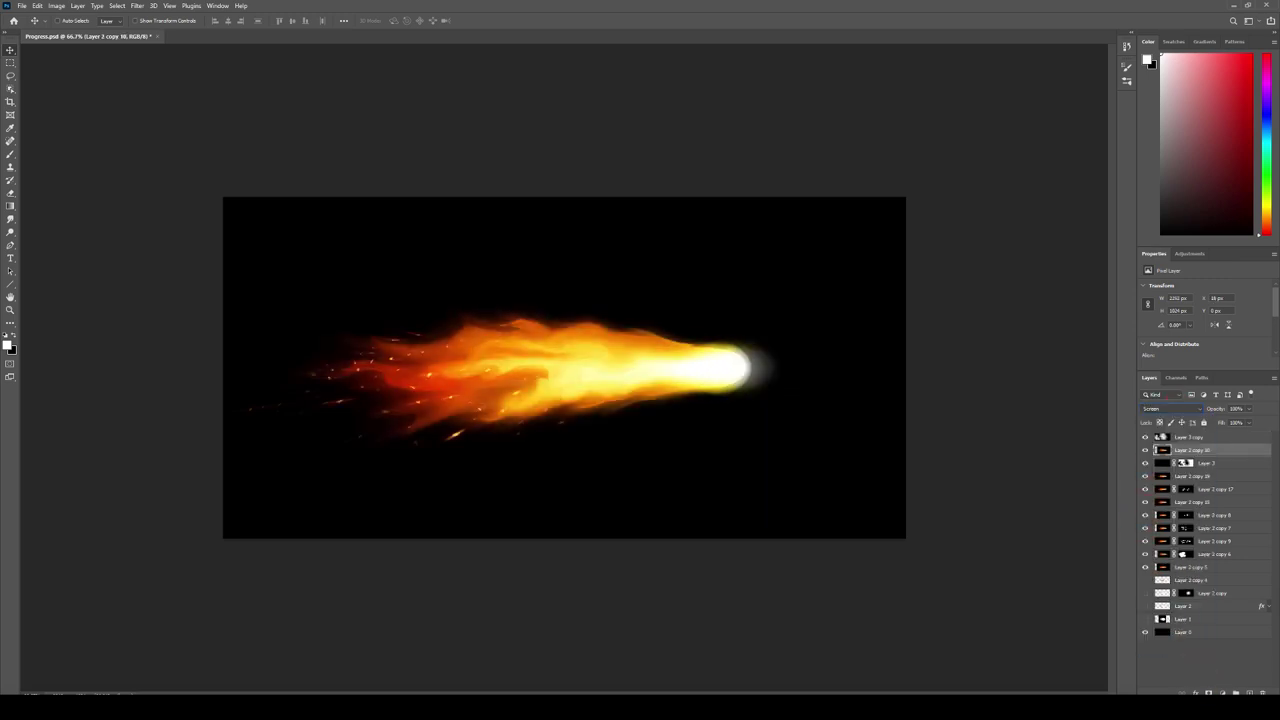
- Add a black layer mask to the blurred flame copy and reveal its glow over the flame's tail with a soft white brush
{"action": "left_click", "coordinate": [1210, 692], "text": "alt"}
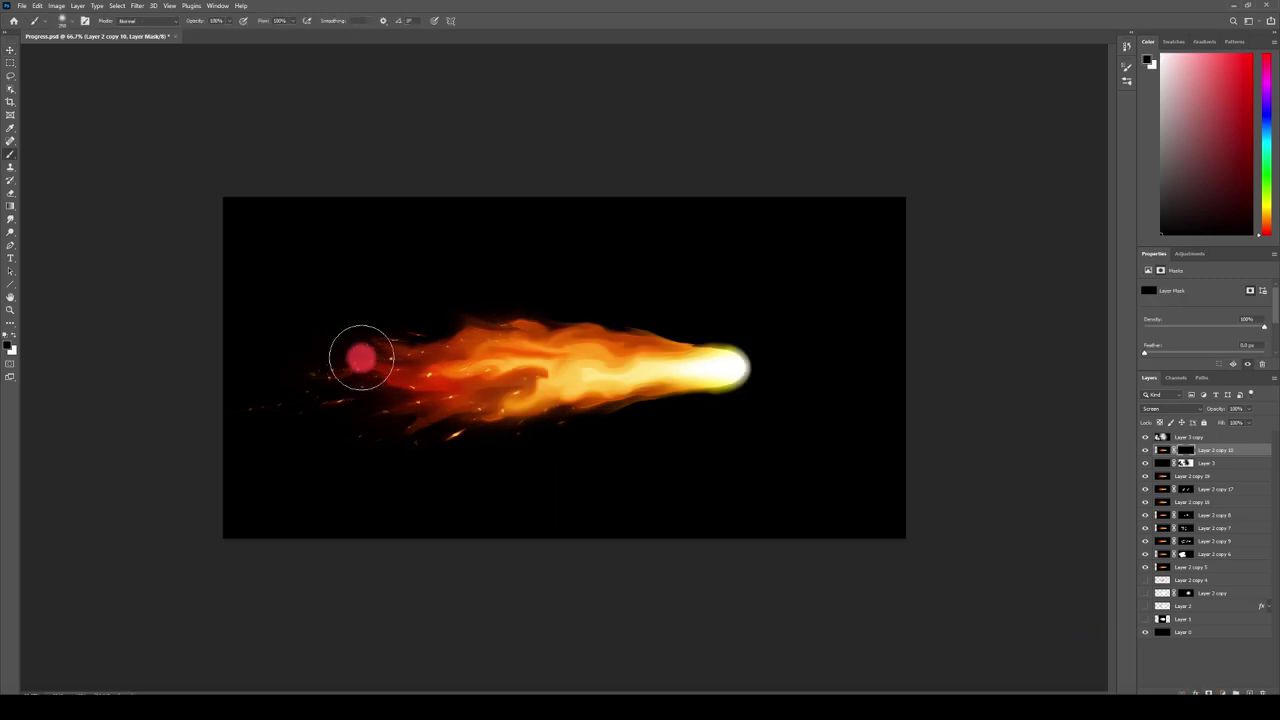
{"action": "key", "text": "b"}
{"action": "key", "text": "x"}
{"action": "mouse_move", "coordinate": [451, 331]}
{"action": "left_mouse_down"}
{"action": "mouse_move", "coordinate": [354, 371]}
{"action": "mouse_move", "coordinate": [345, 357]}
{"action": "mouse_move", "coordinate": [295, 363]}
{"action": "mouse_move", "coordinate": [294, 378]}
{"action": "mouse_move", "coordinate": [388, 397]}
{"action": "mouse_move", "coordinate": [390, 447]}
{"action": "mouse_move", "coordinate": [344, 457]}
{"action": "mouse_move", "coordinate": [534, 419]}
{"action": "mouse_move", "coordinate": [436, 449]}
{"action": "mouse_move", "coordinate": [380, 415]}
{"action": "mouse_move", "coordinate": [378, 367]}
{"action": "mouse_move", "coordinate": [402, 316]}
{"action": "mouse_move", "coordinate": [392, 321]}
{"action": "mouse_move", "coordinate": [419, 317]}
{"action": "mouse_move", "coordinate": [408, 304]}
{"action": "mouse_move", "coordinate": [482, 323]}
{"action": "mouse_move", "coordinate": [345, 323]}
{"action": "mouse_move", "coordinate": [424, 384]}
{"action": "mouse_move", "coordinate": [301, 411]}
{"action": "mouse_move", "coordinate": [347, 400]}
{"action": "mouse_move", "coordinate": [404, 542]}
{"action": "left_mouse_up"}
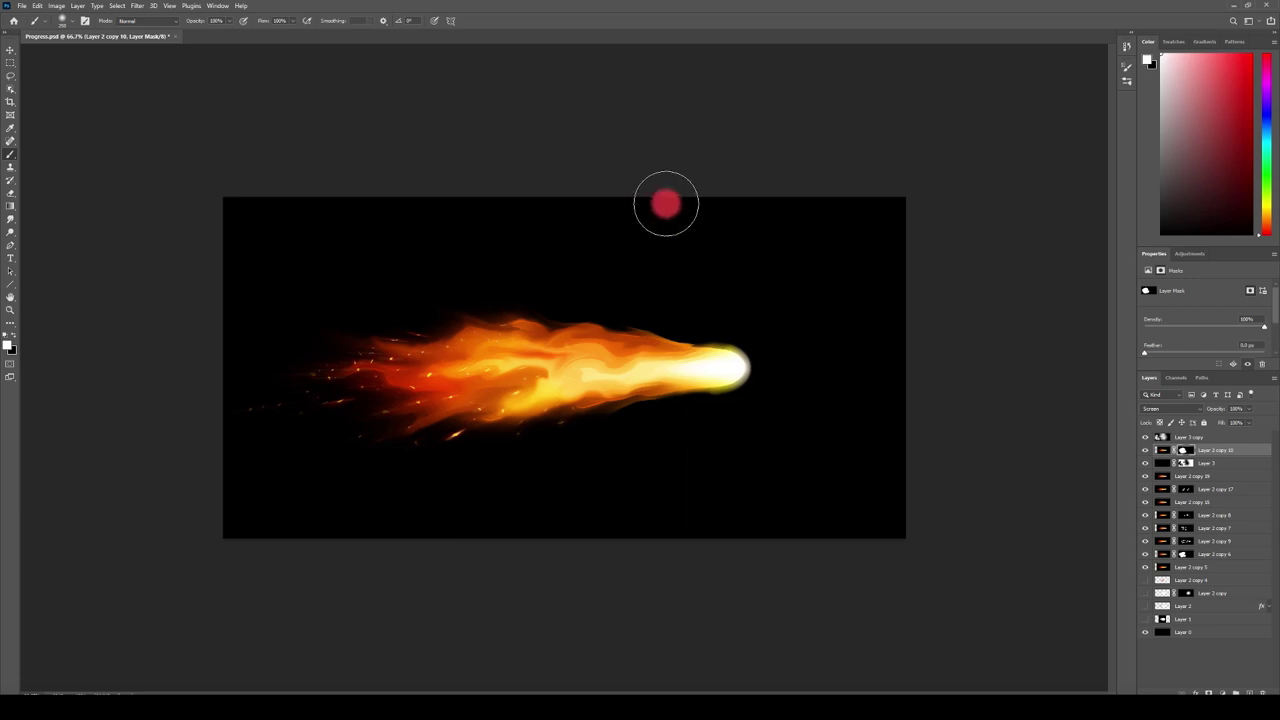
- Duplicate the whole layer stack and merge the copies into a single layer at the top
{"action": "left_click_drag", "start_coordinate": [1227, 438], "coordinate": [1236, 693]}
{"action": "right_click", "coordinate": [1217, 497]}
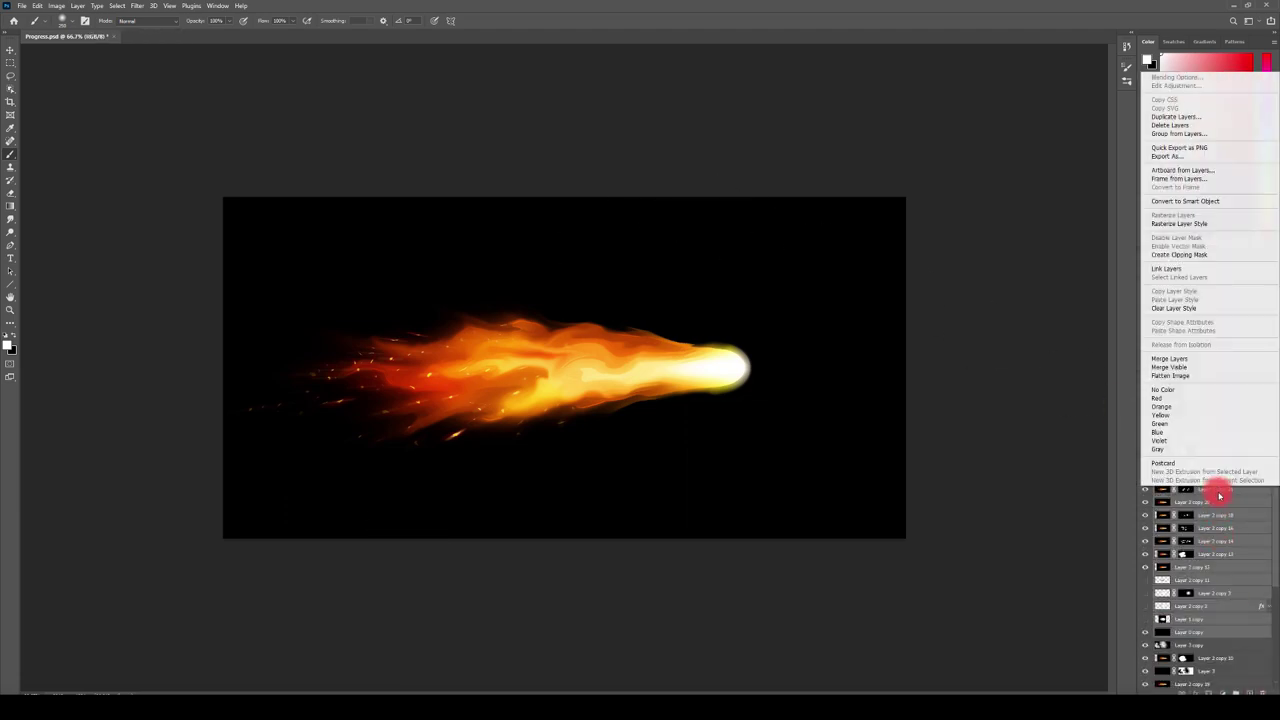
{"action": "left_click", "coordinate": [1170, 358]}
- Rotate the merged fireball layer about 3 degrees clockwise and shift it slightly right to level the flame
{"action": "key", "text": "ctrl+t"}
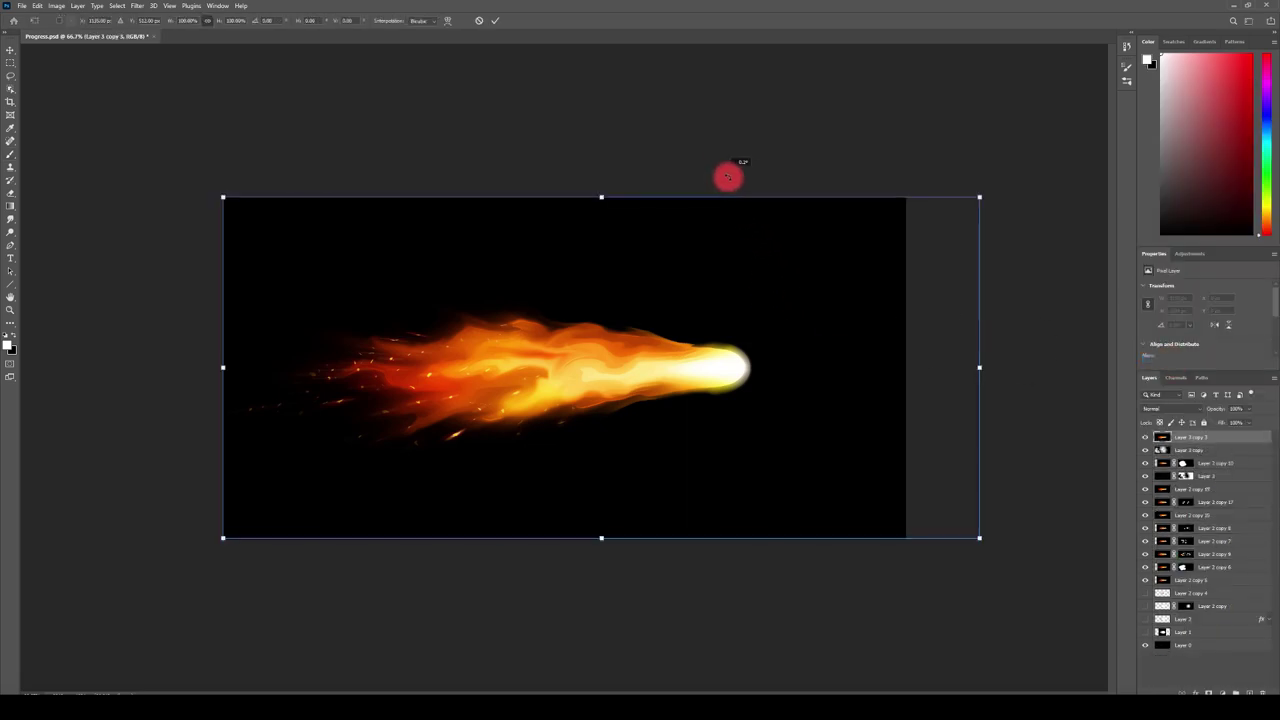
{"action": "left_click_drag", "start_coordinate": [727, 177], "coordinate": [611, 357]}
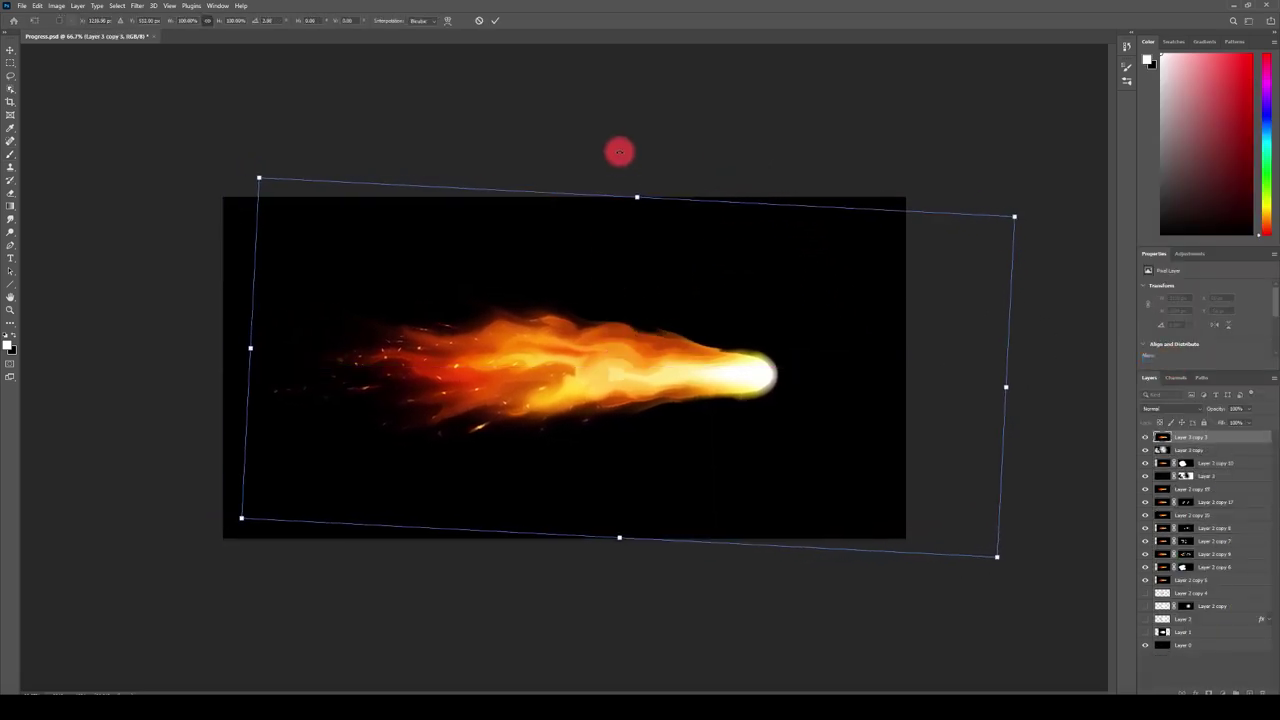
{"action": "left_click", "coordinate": [497, 24]}
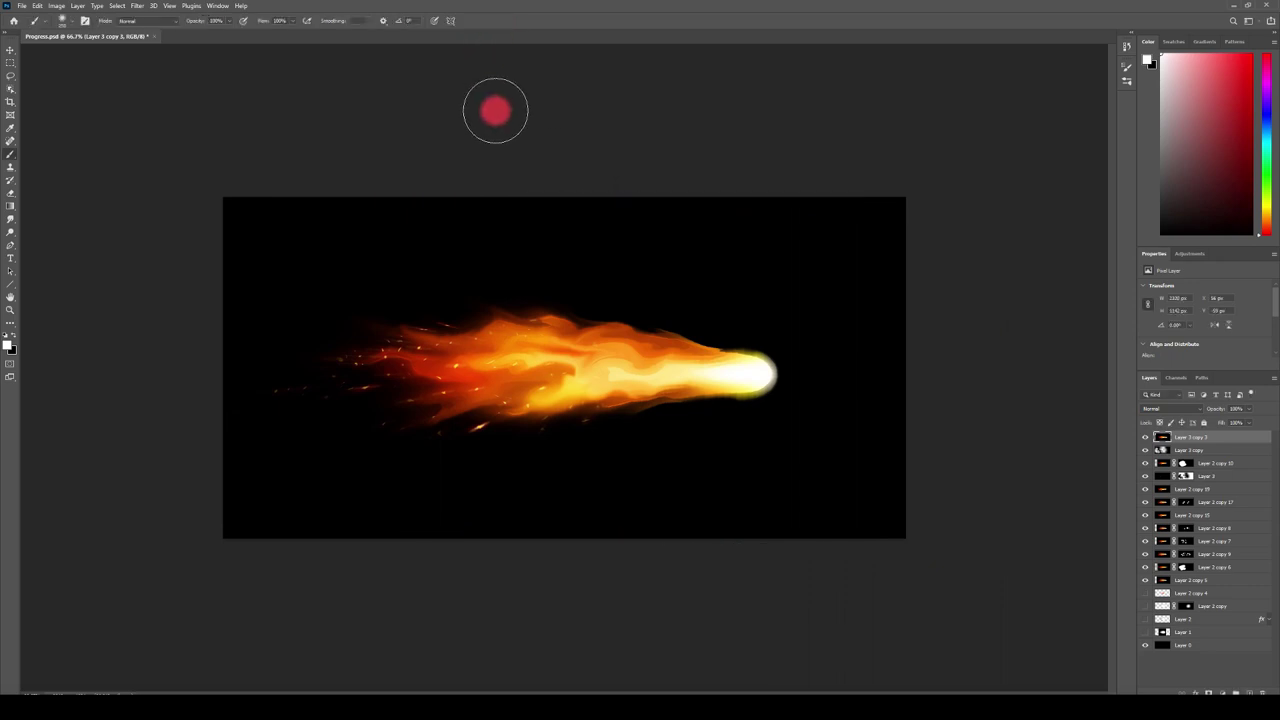